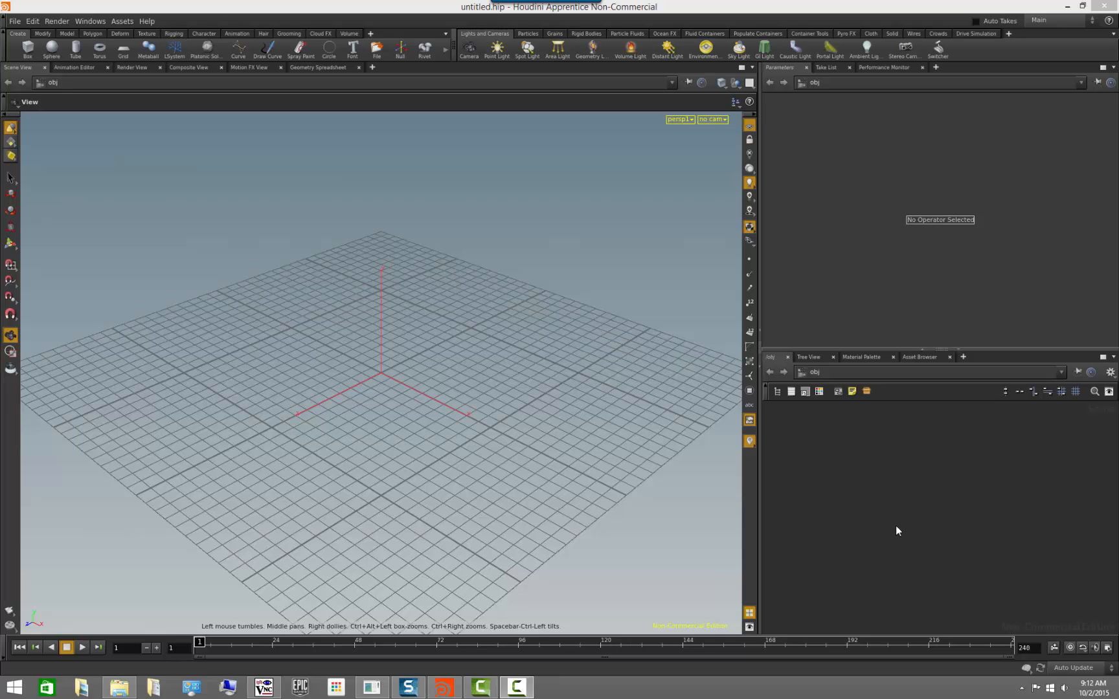
Widen the parameter and network panes and give the network editor more height
click(908, 514)
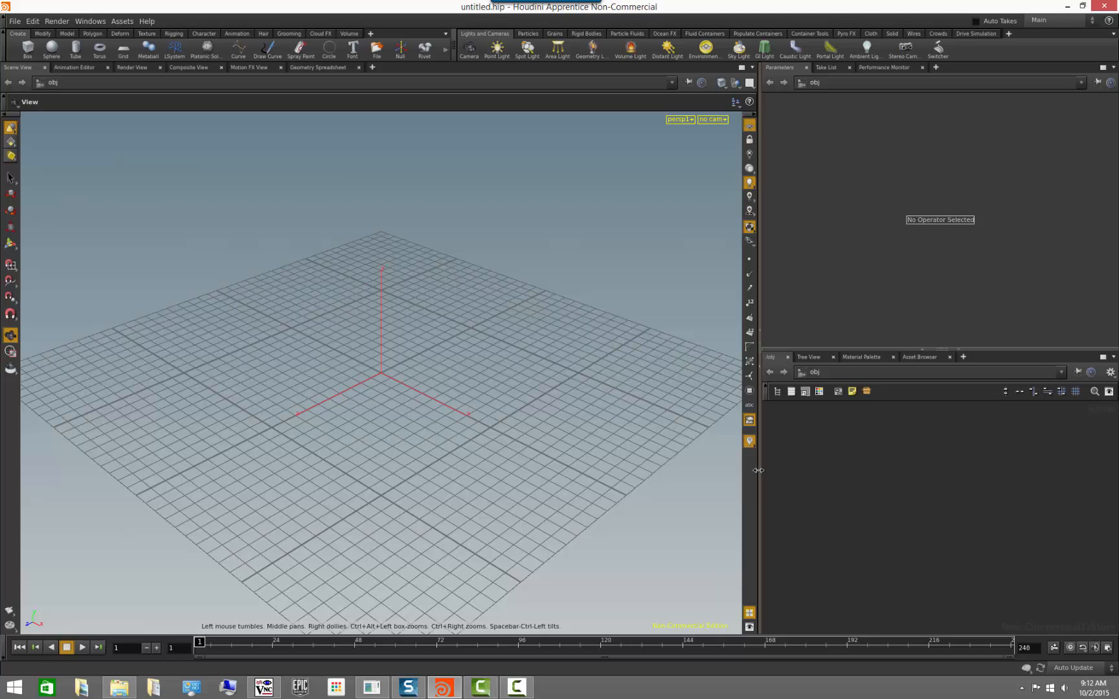
drag(760, 472, 561, 470)
drag(778, 349, 787, 255)
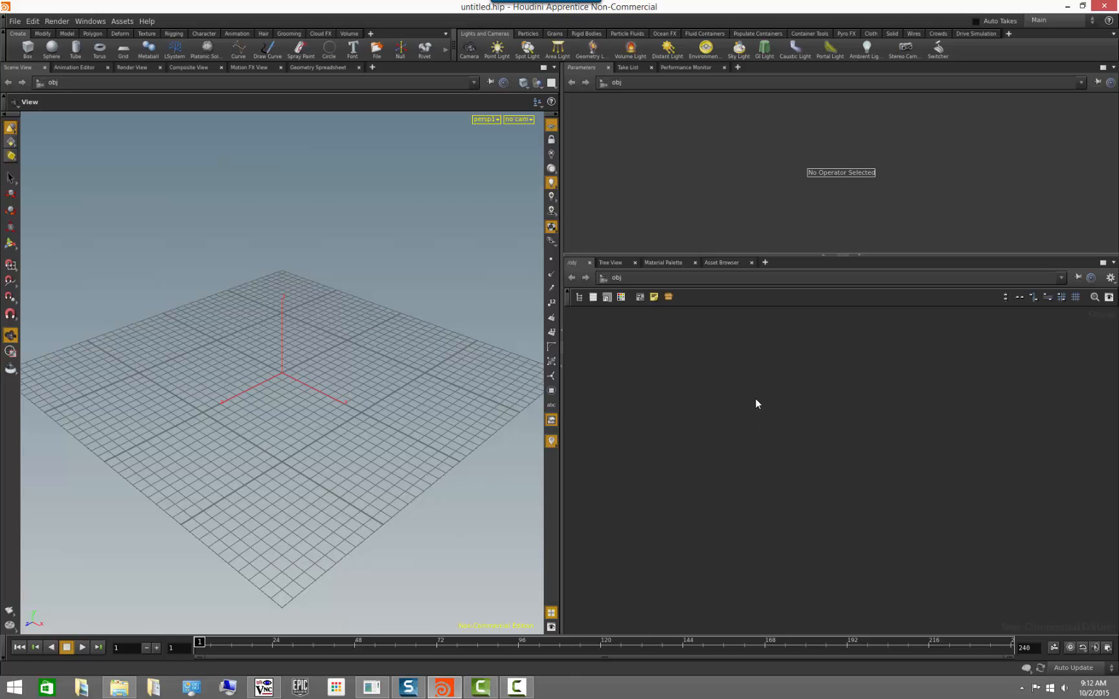
Create a Geometry object in the object-level network
key(Tab)
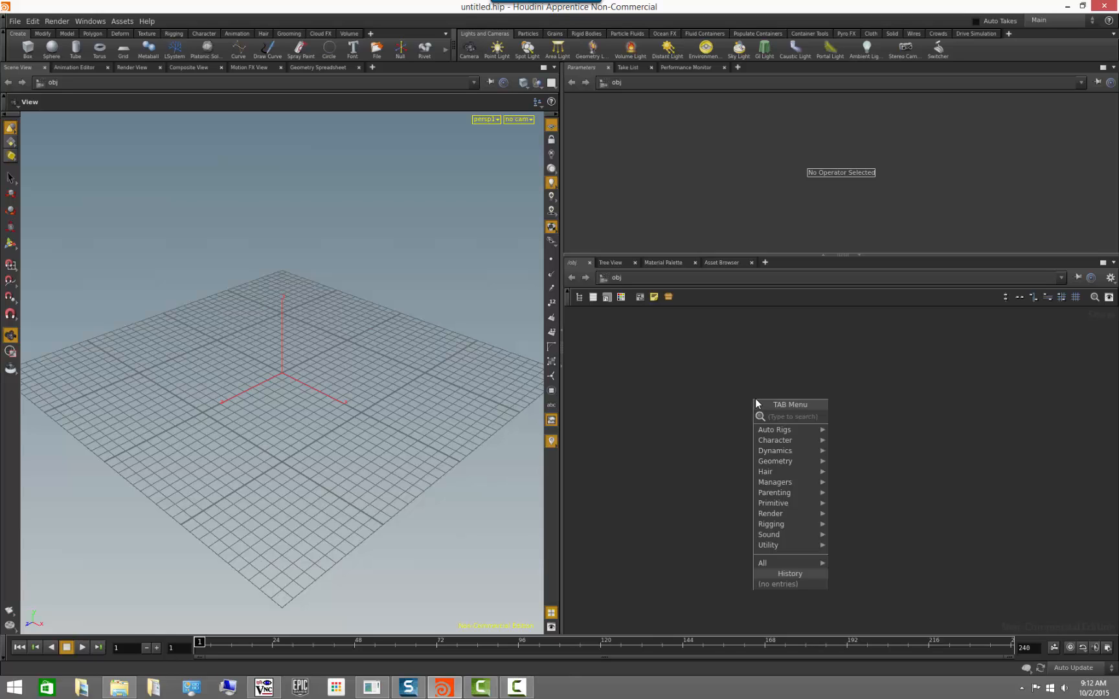
text(geo)
key(Return)
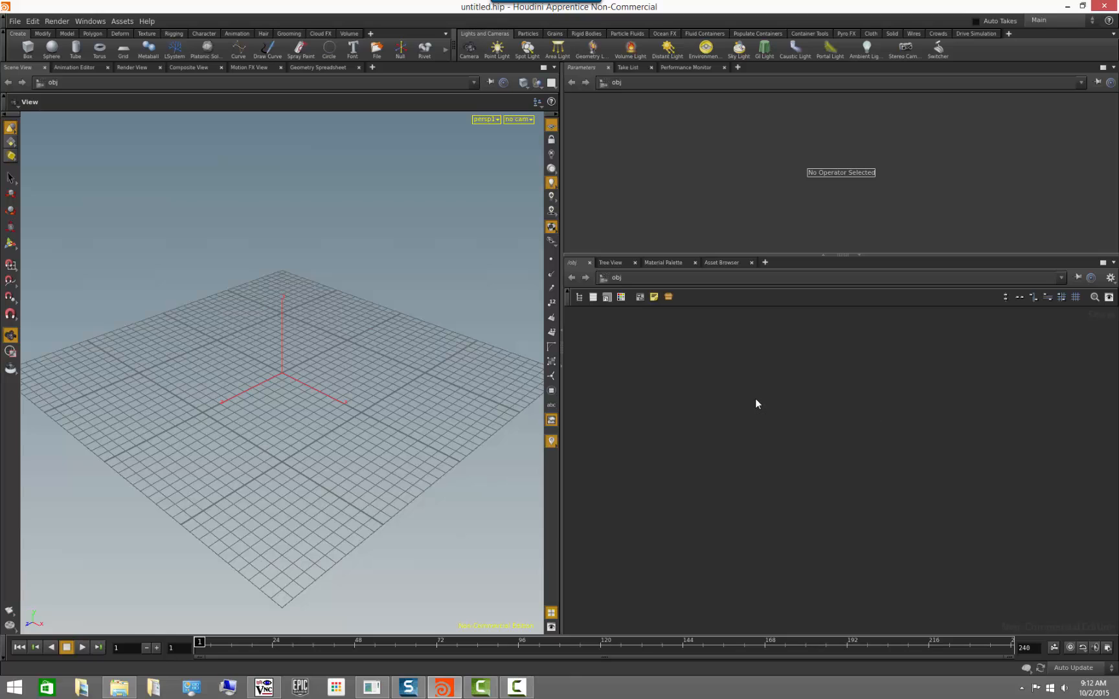
click(755, 399)
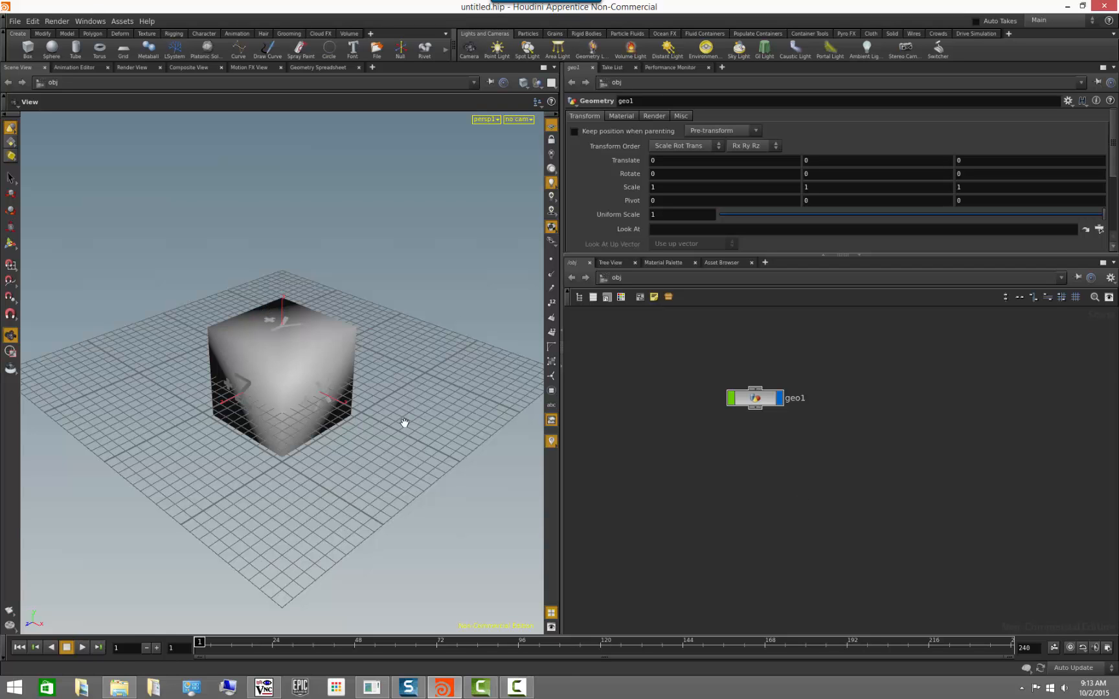
scroll(305, 398, down, 3)
scroll(306, 398, down, 2)
mouse_move(269, 406)
mouse_down()
mouse_move(222, 400)
mouse_move(260, 402)
mouse_up()
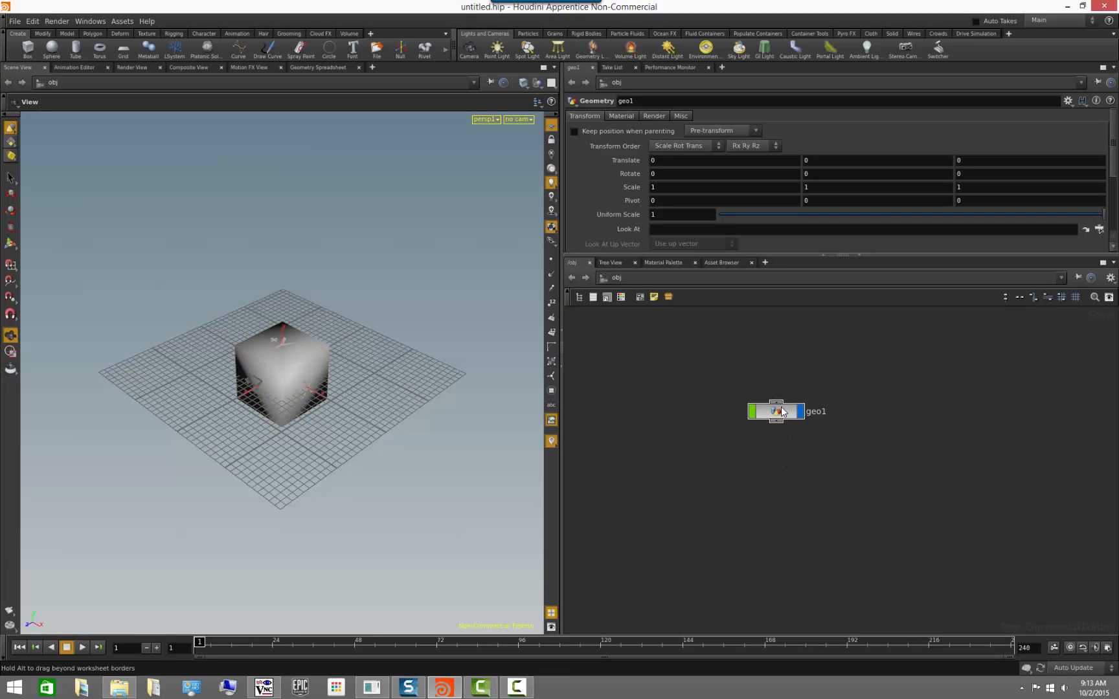
Go inside the geo1 object and place a Column Generator Tutorial node below the file node
double_click(777, 403)
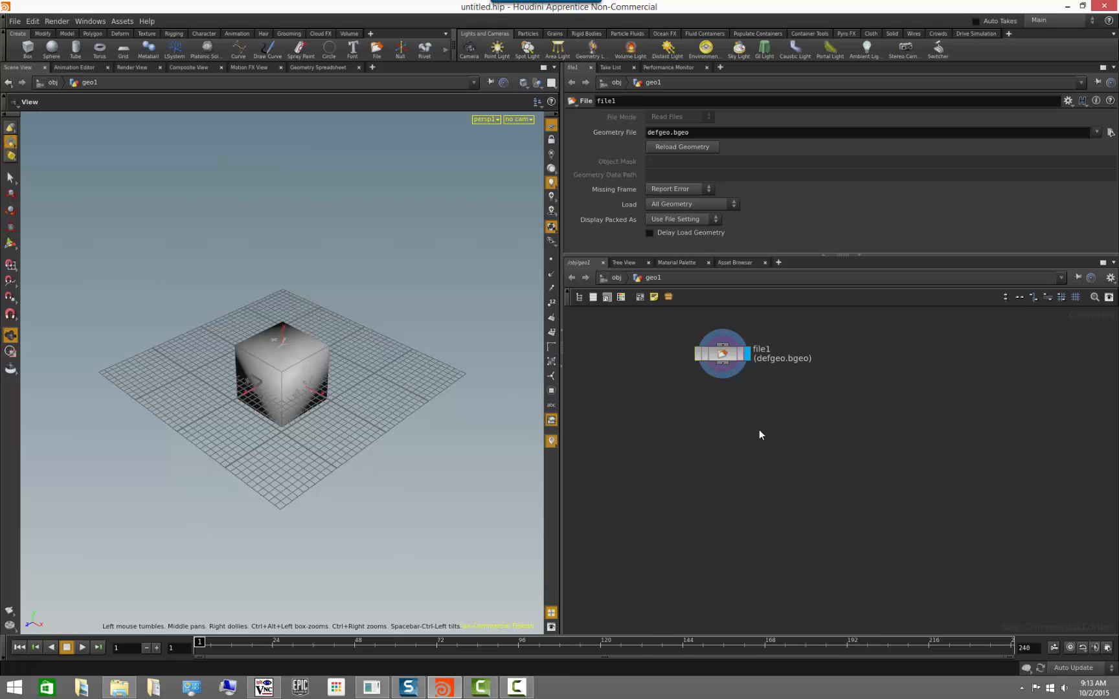
key(Tab)
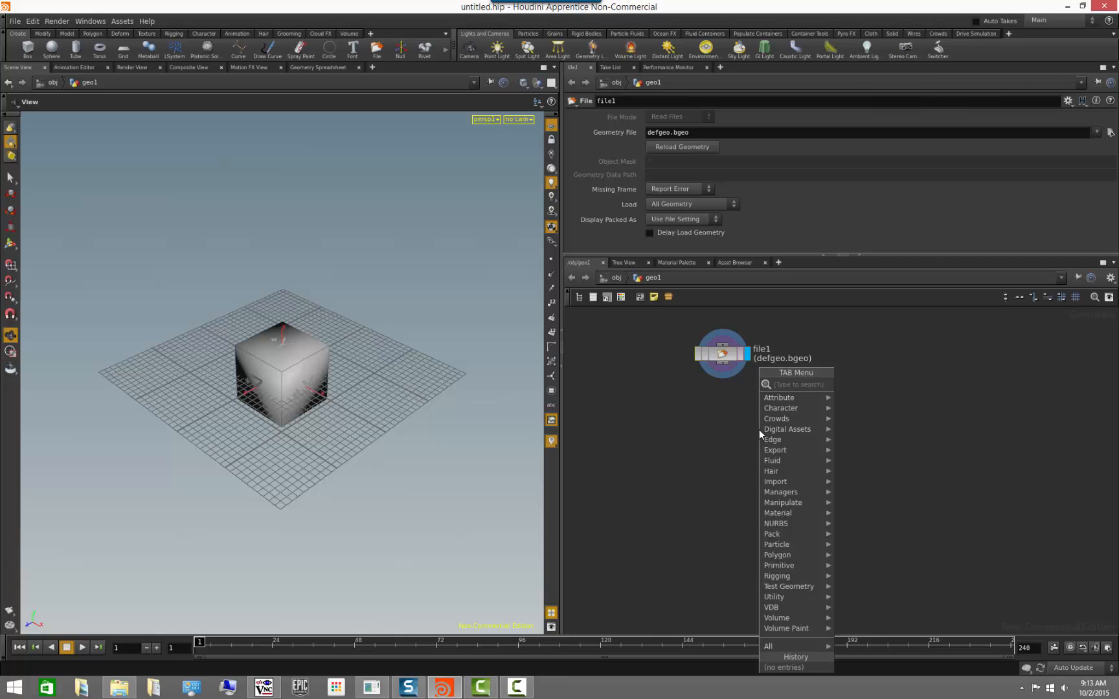
text(colu)
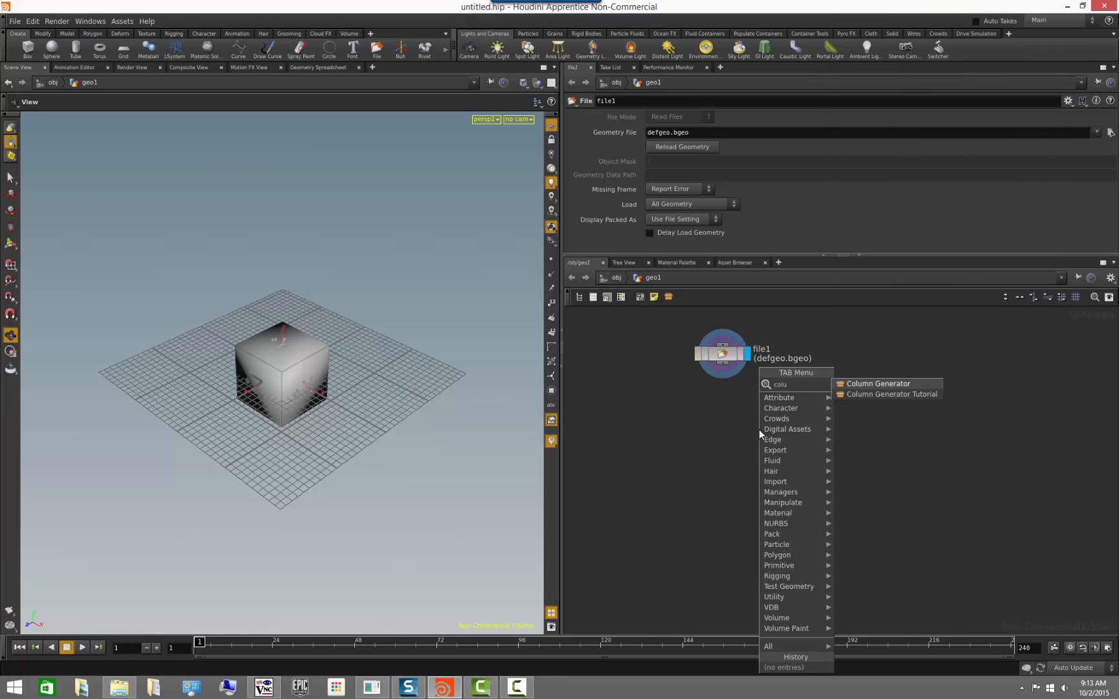
click(881, 398)
click(810, 446)
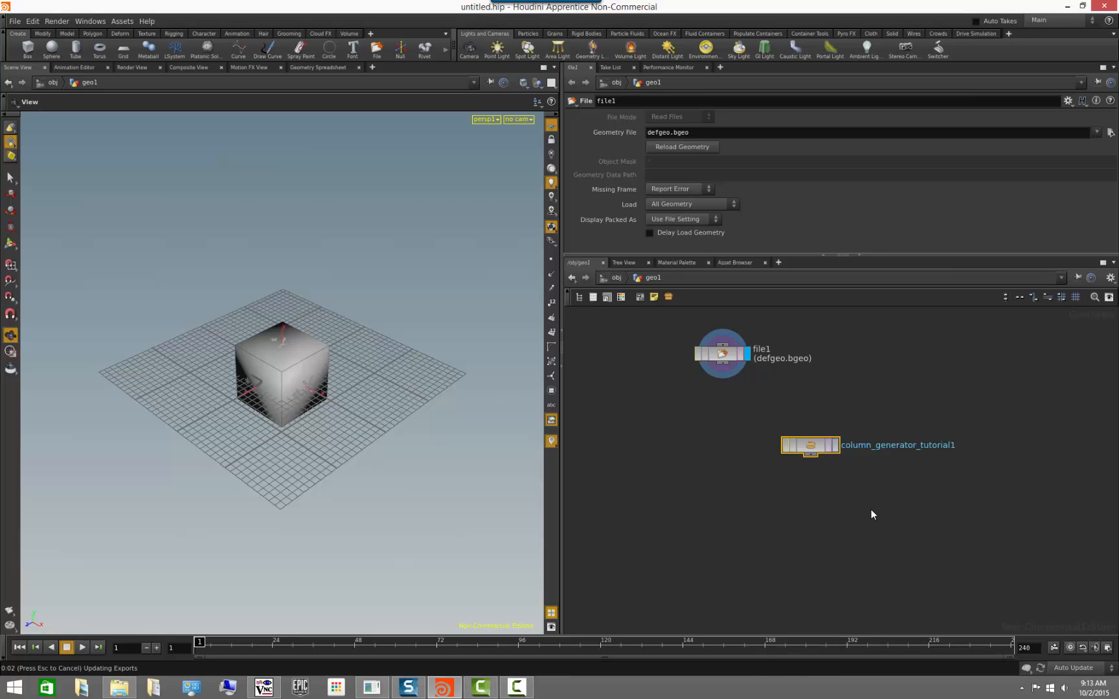
Display the column generator node's output and frame the column in the viewport
click(836, 445)
right_drag(325, 403, 98, 399)
middle_drag(337, 266, 291, 388)
right_drag(291, 388, 221, 382)
middle_drag(221, 382, 210, 416)
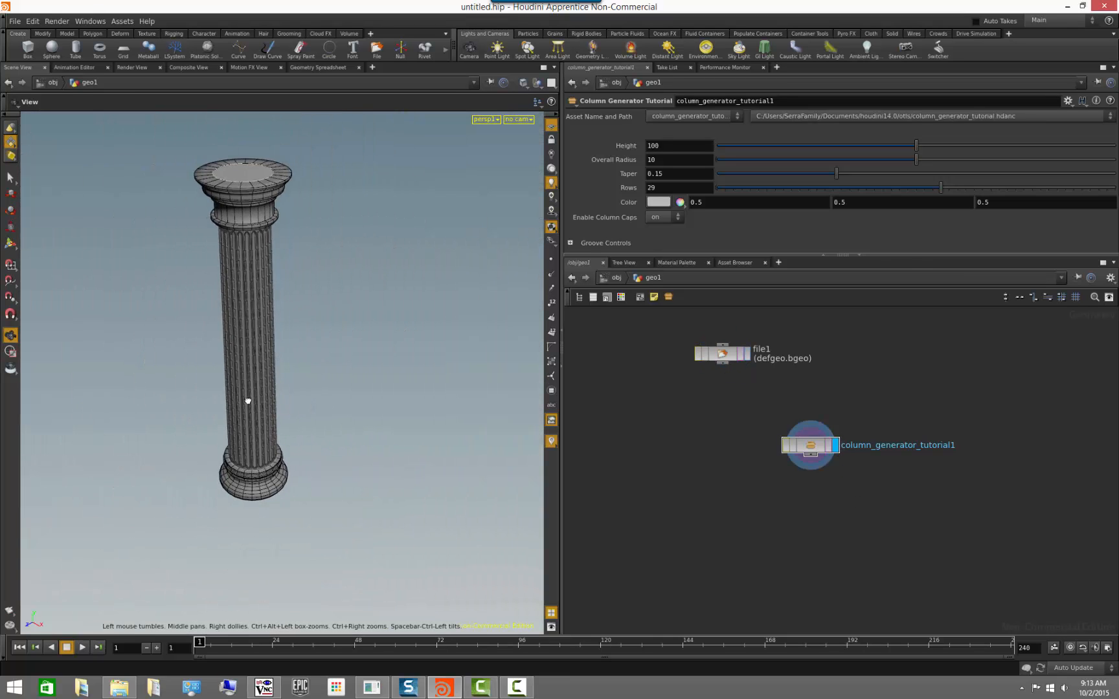
drag(248, 402, 245, 379)
right_drag(245, 379, 317, 399)
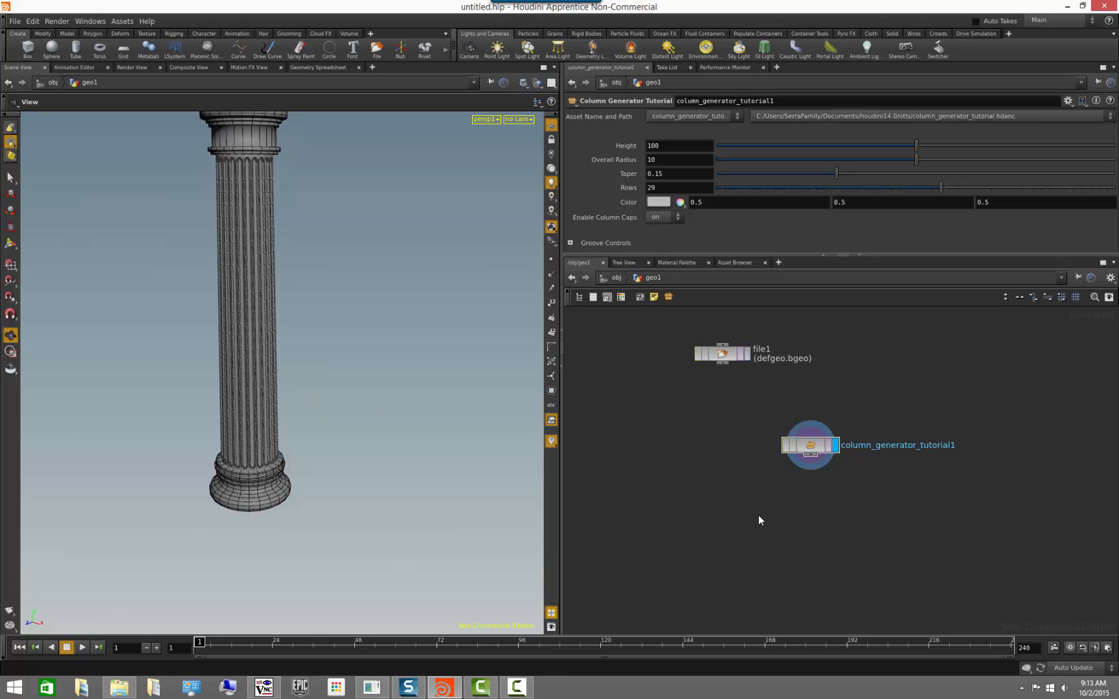
Unlock the column generator asset for editing and enter its internal network
right_click(811, 447)
click(876, 637)
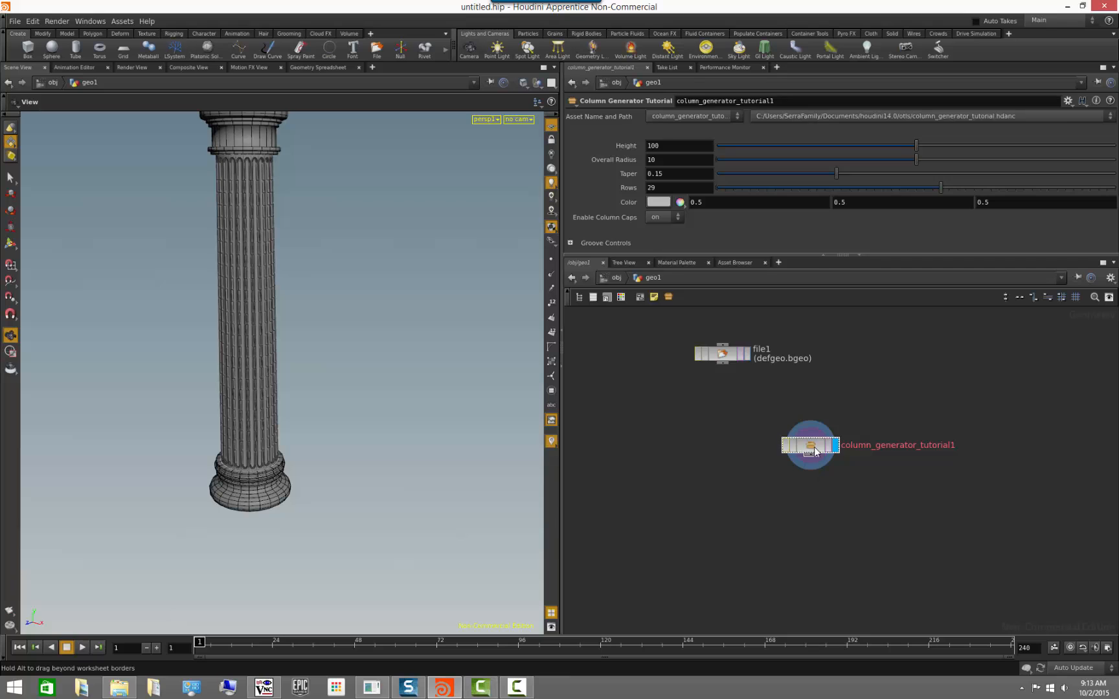
double_click(812, 447)
click(825, 518)
Collapse the sticky note beside the merge3 and switch1 nodes in the asset's network
middle_drag(759, 430, 763, 510)
scroll(763, 510, down, 4)
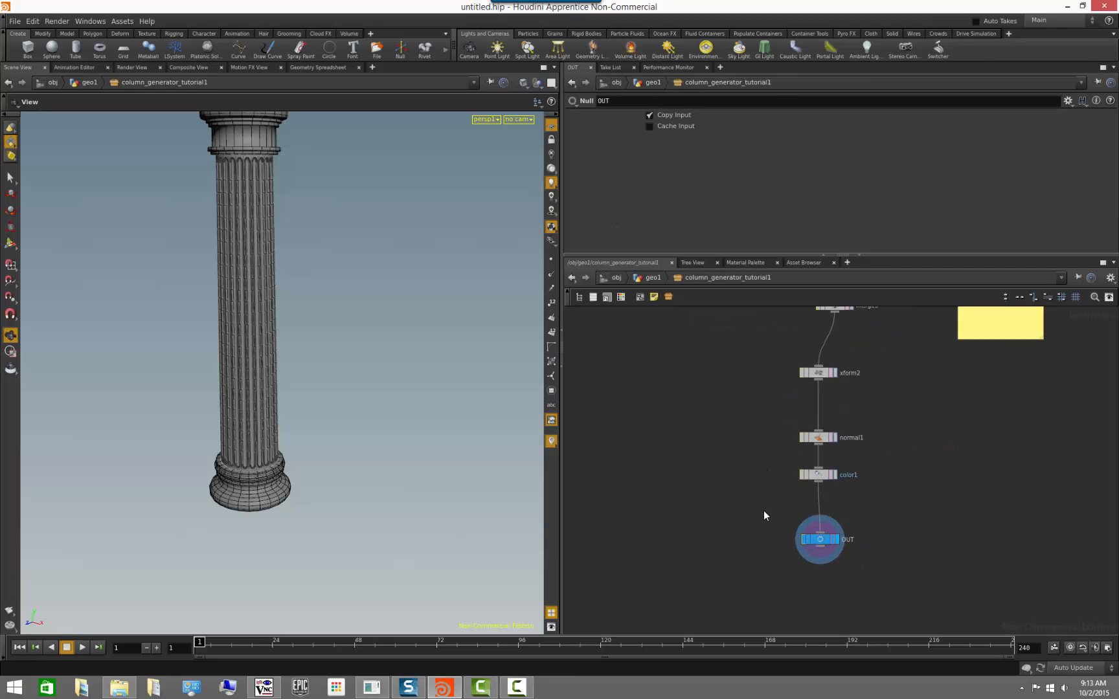
middle_drag(726, 408, 804, 621)
middle_drag(738, 550, 744, 487)
scroll(750, 592, down, 4)
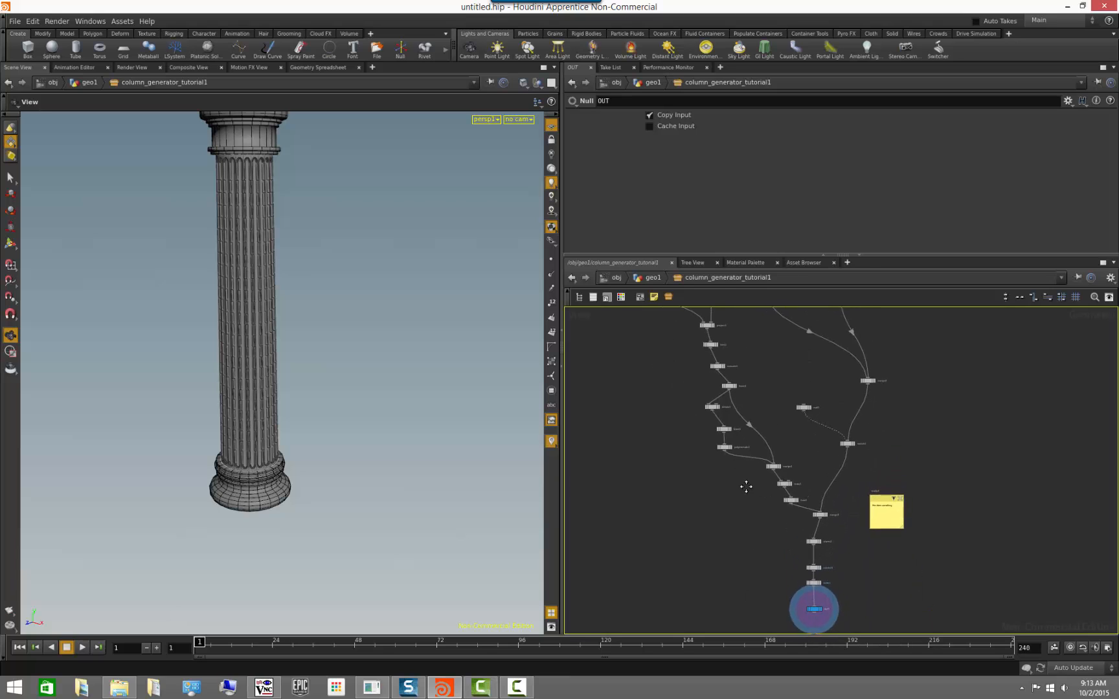
scroll(870, 550, up, 3)
scroll(869, 550, up, 1)
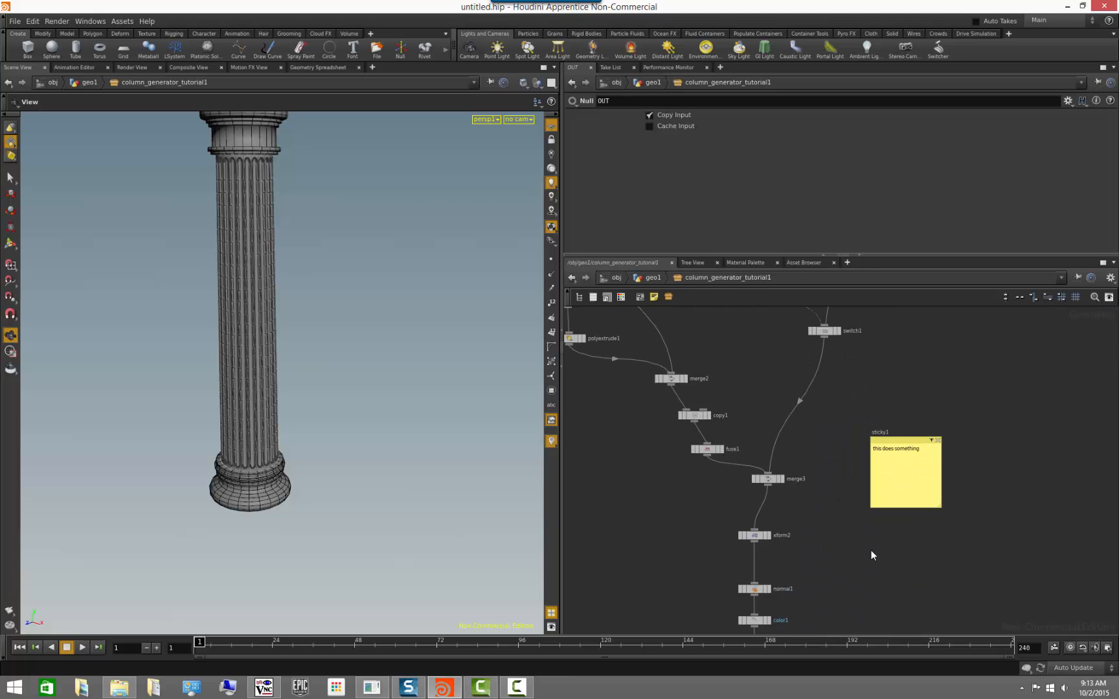
click(932, 440)
Examine the upper branches of the asset's node network and the parameters of the circle1 node
scroll(929, 469, down, 4)
middle_drag(824, 405, 874, 612)
middle_drag(828, 497, 832, 532)
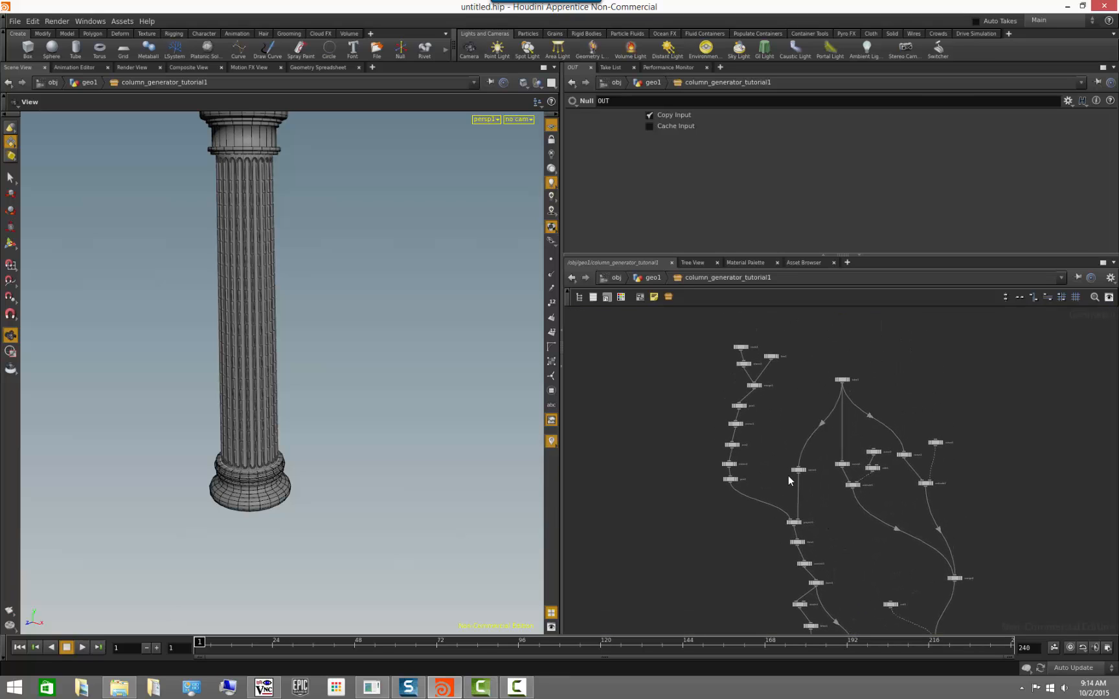
scroll(753, 558, down, 2)
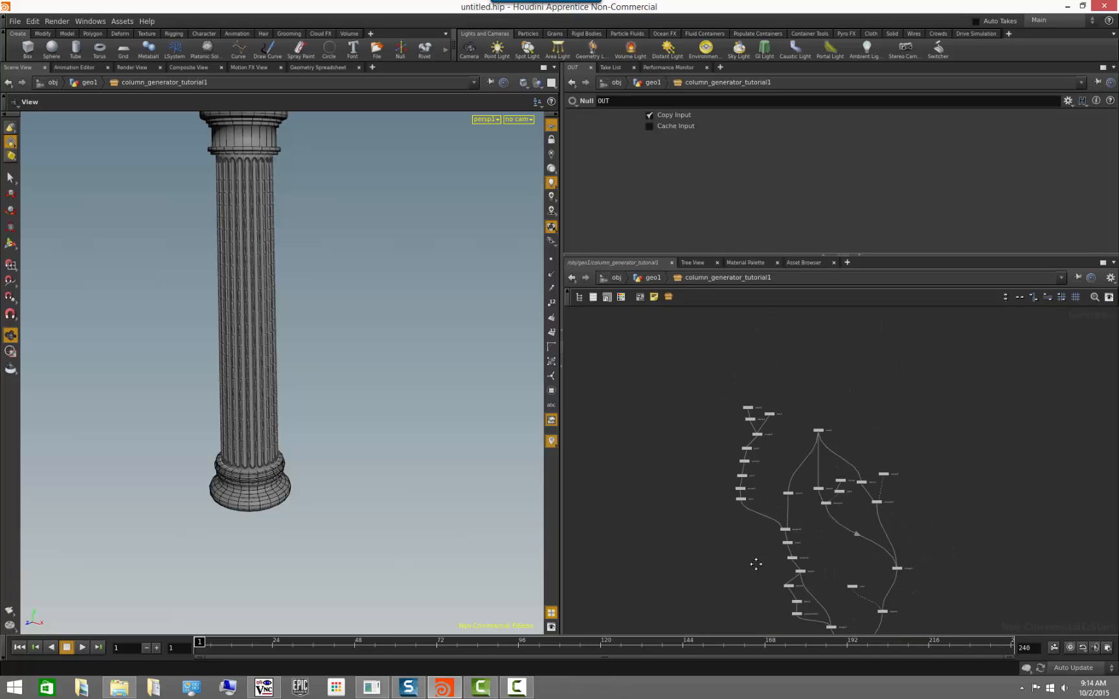
mouse_move(754, 564)
middle_down()
mouse_move(708, 473)
mouse_move(705, 420)
mouse_move(740, 555)
middle_up()
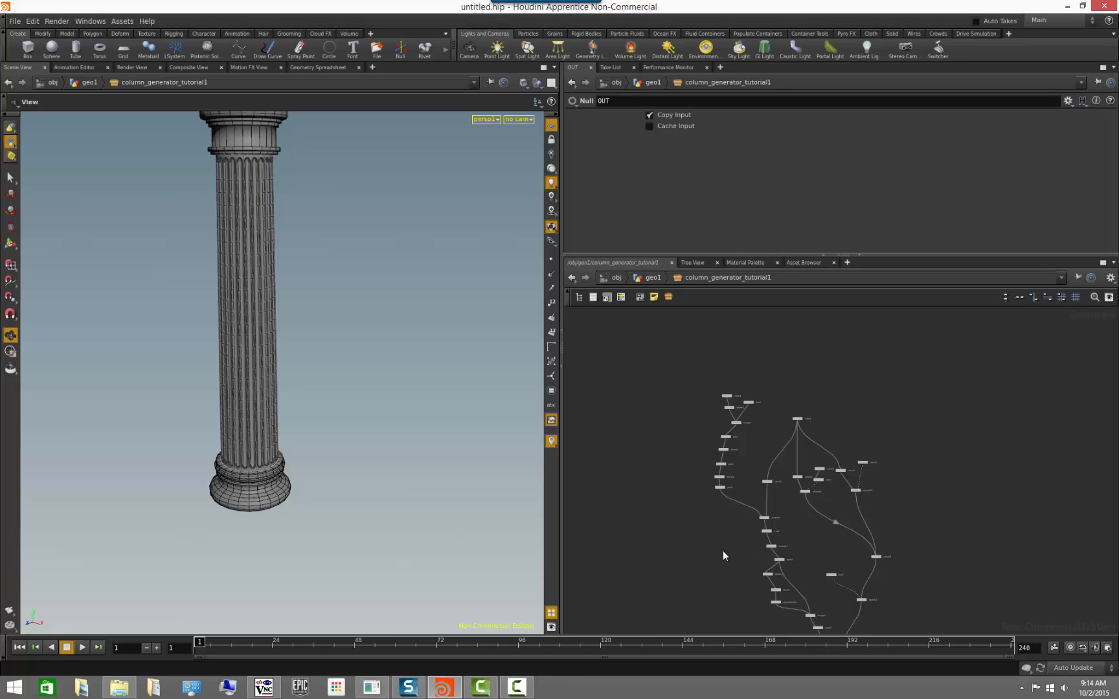
scroll(638, 466, up, 3)
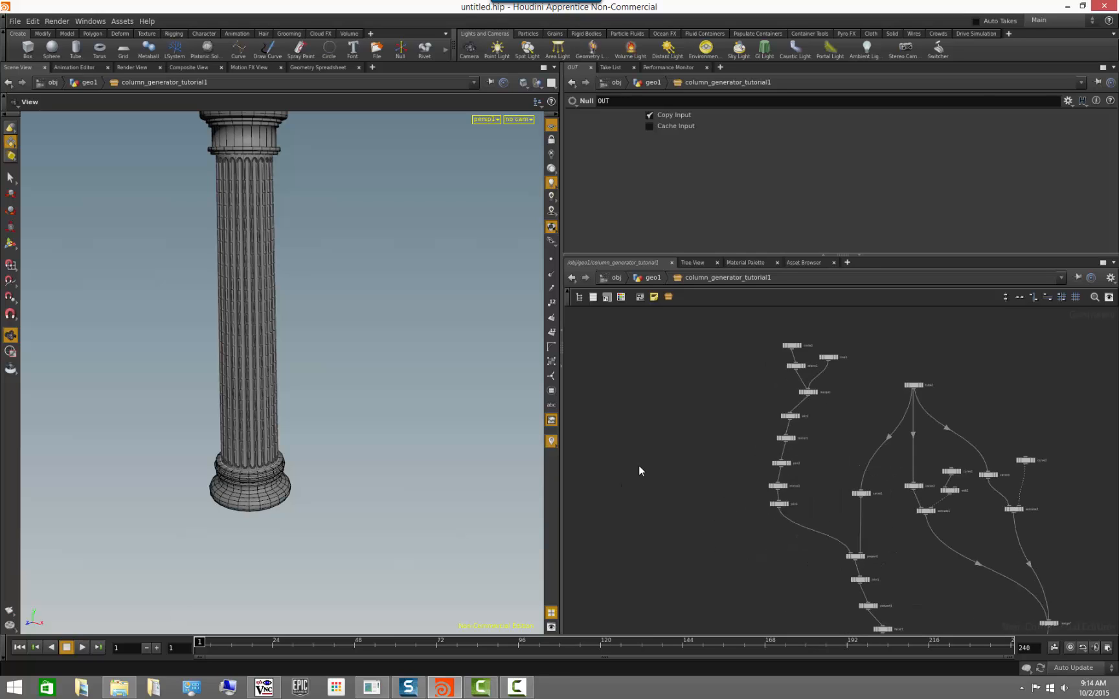
scroll(668, 484, up, 2)
middle_drag(747, 397, 697, 489)
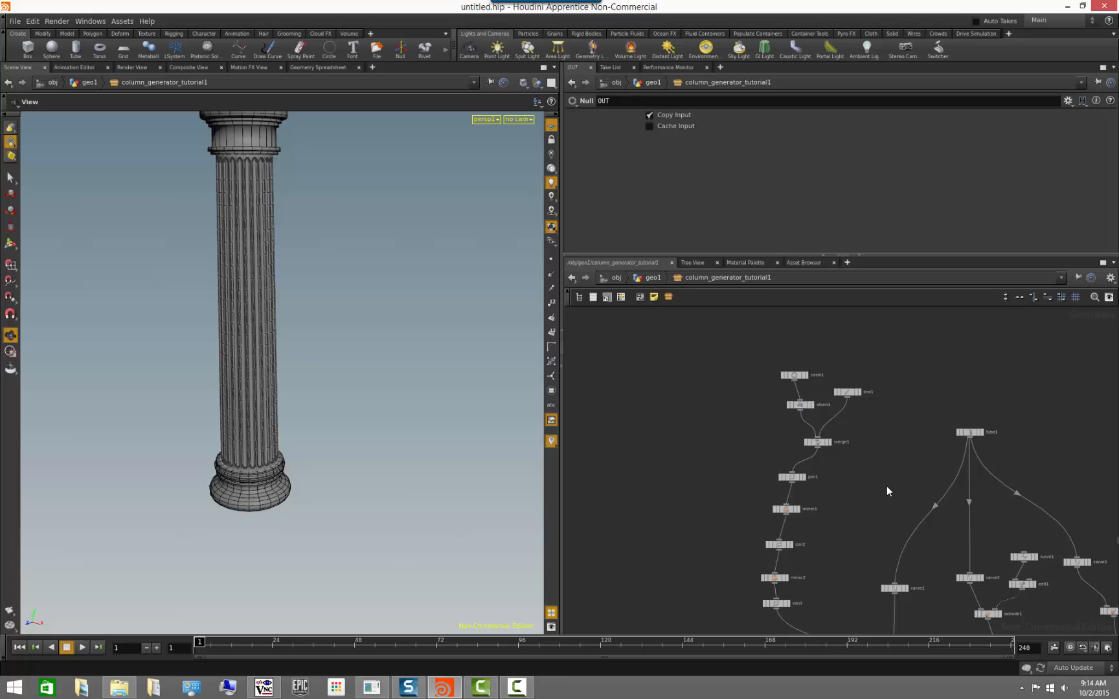
middle_drag(887, 484, 781, 494)
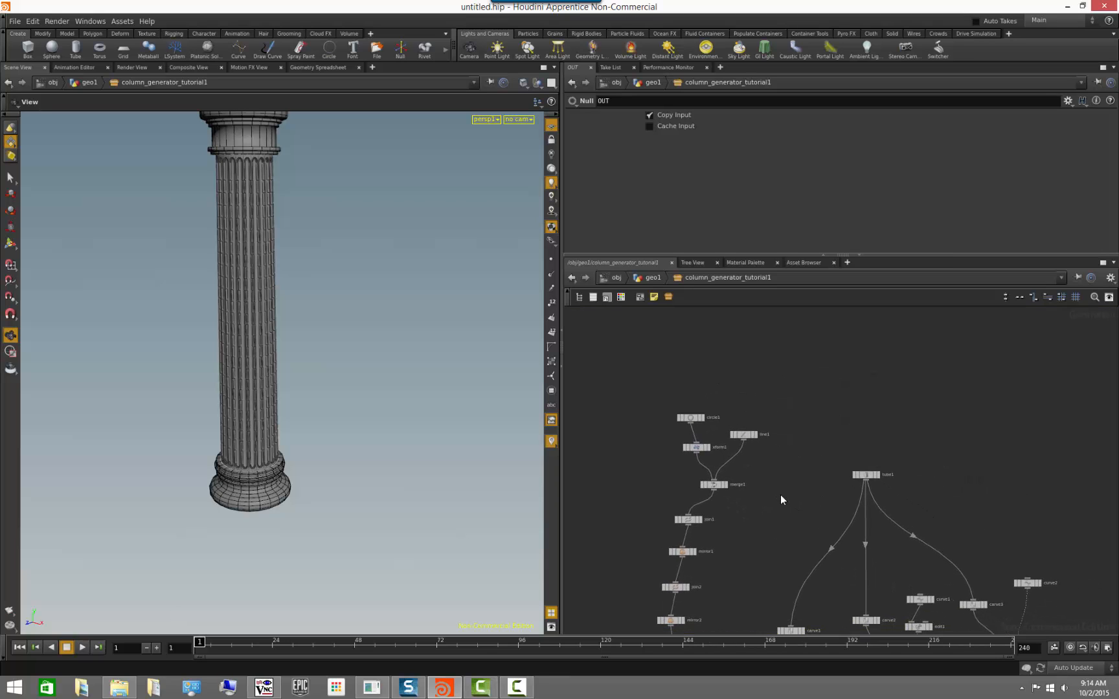
scroll(780, 494, up, 2)
scroll(781, 494, down, 1)
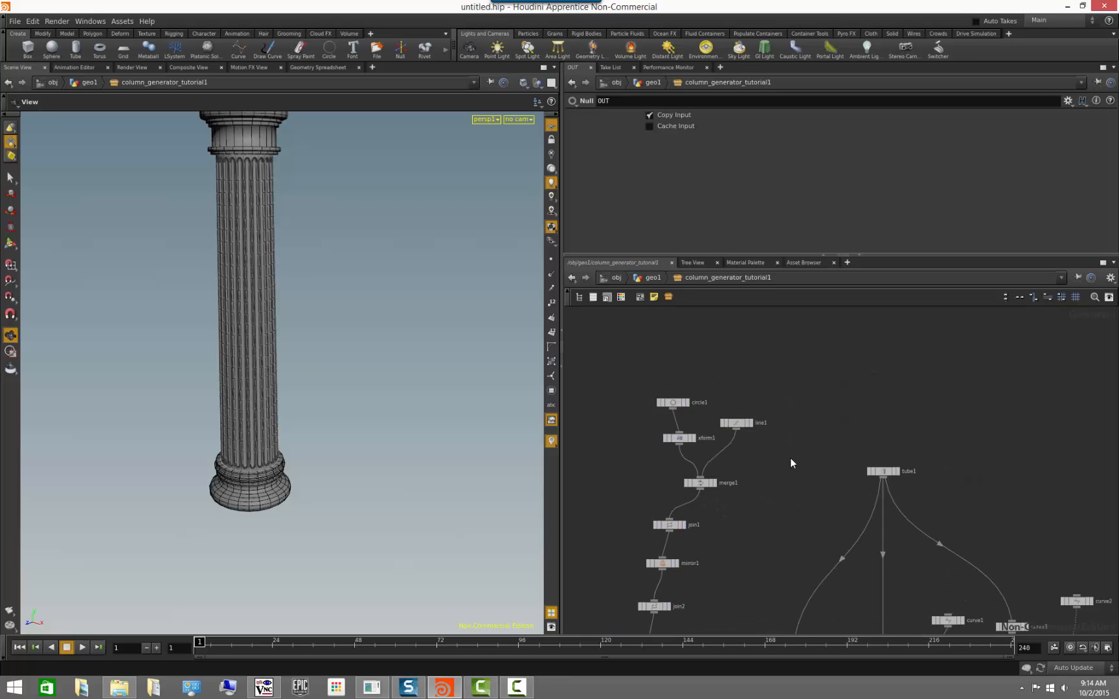
middle_drag(772, 439, 806, 497)
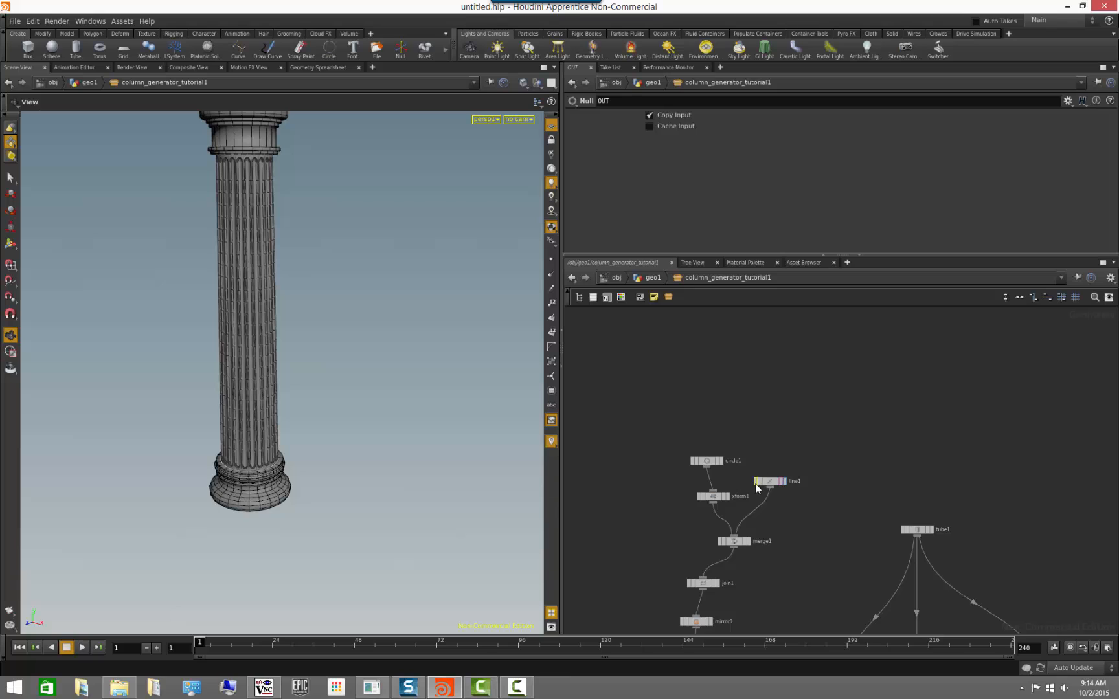
click(714, 462)
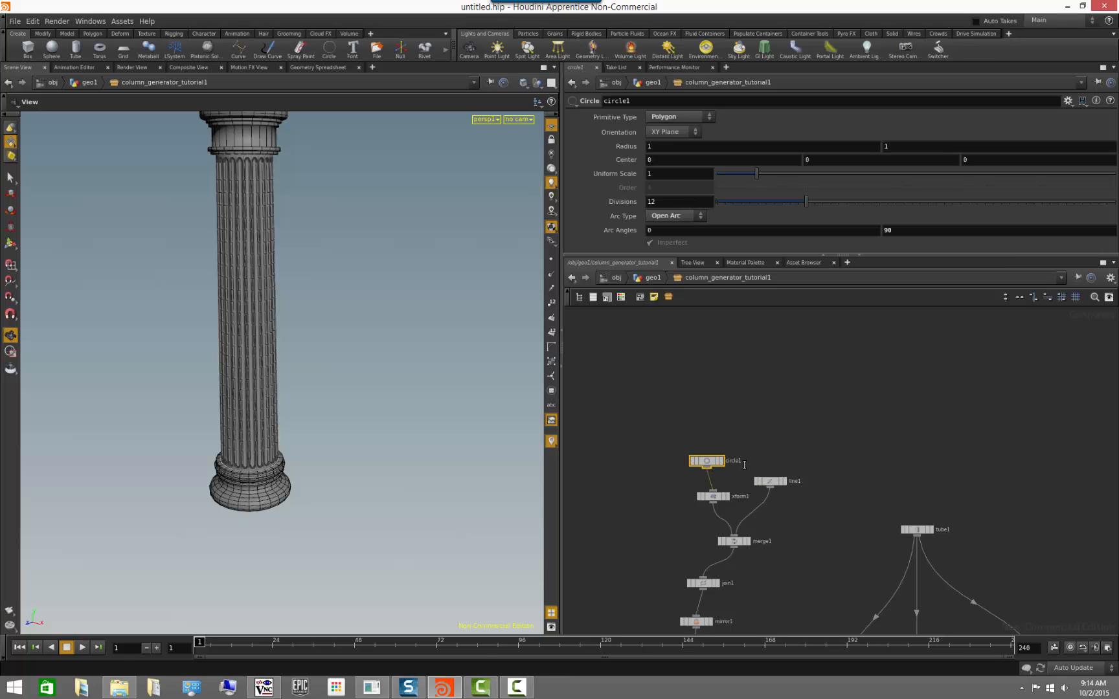
middle_drag(863, 558, 724, 430)
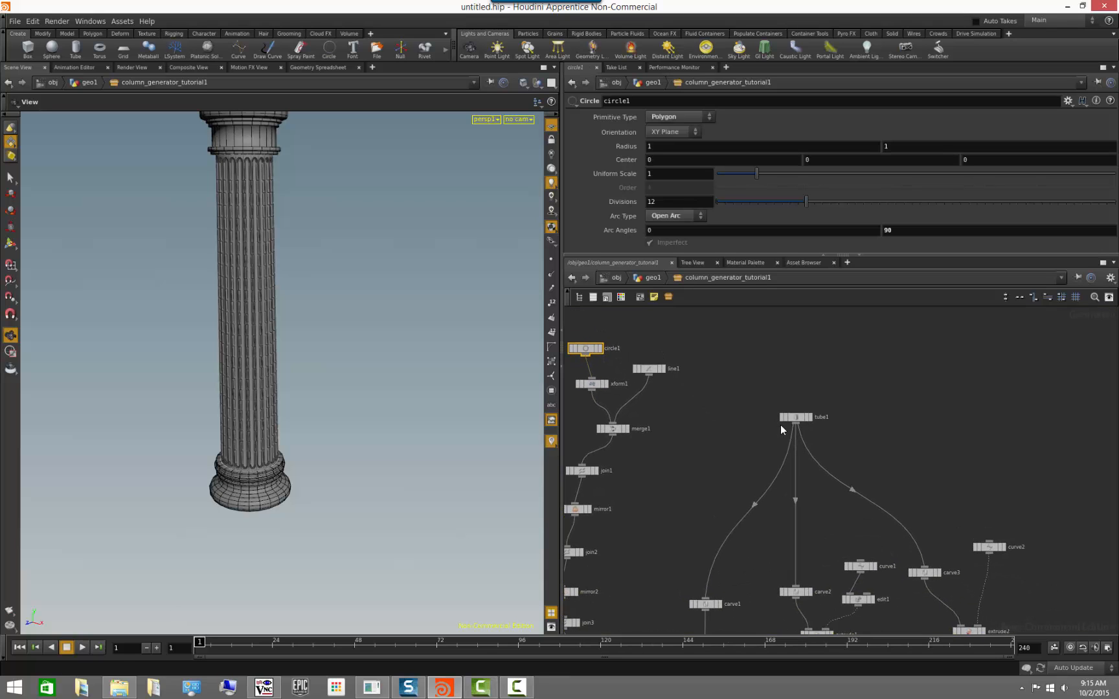
Rename the tube1 node as tube_columnBody
click(787, 418)
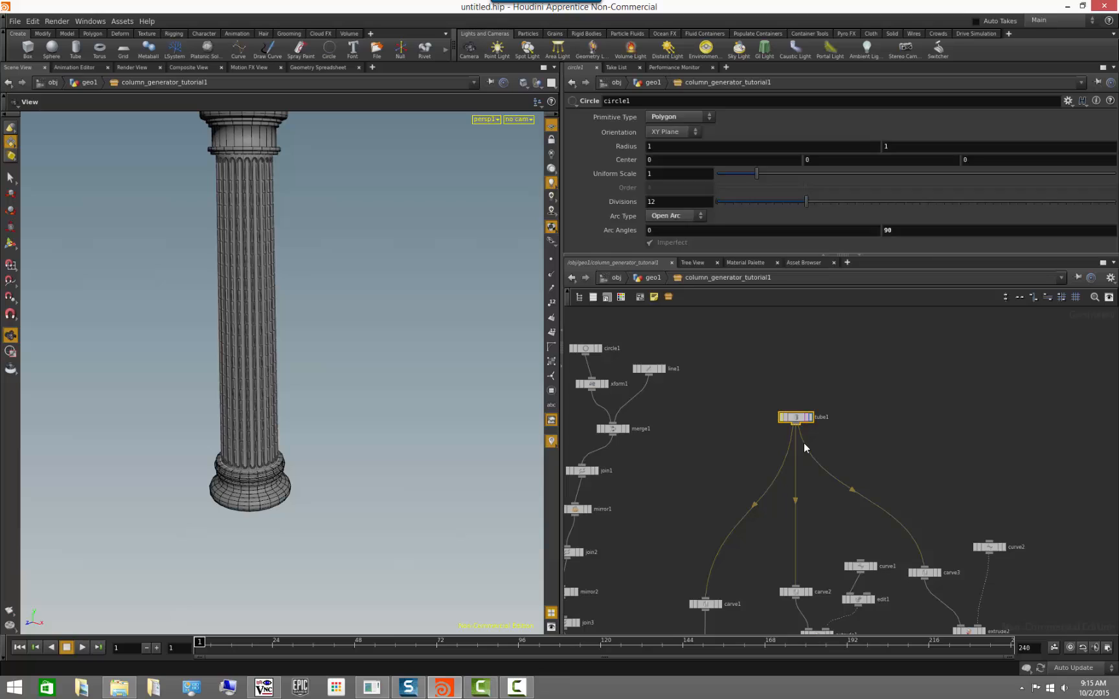
click(897, 486)
middle_drag(834, 452, 849, 515)
scroll(816, 490, up, 3)
double_click(835, 480)
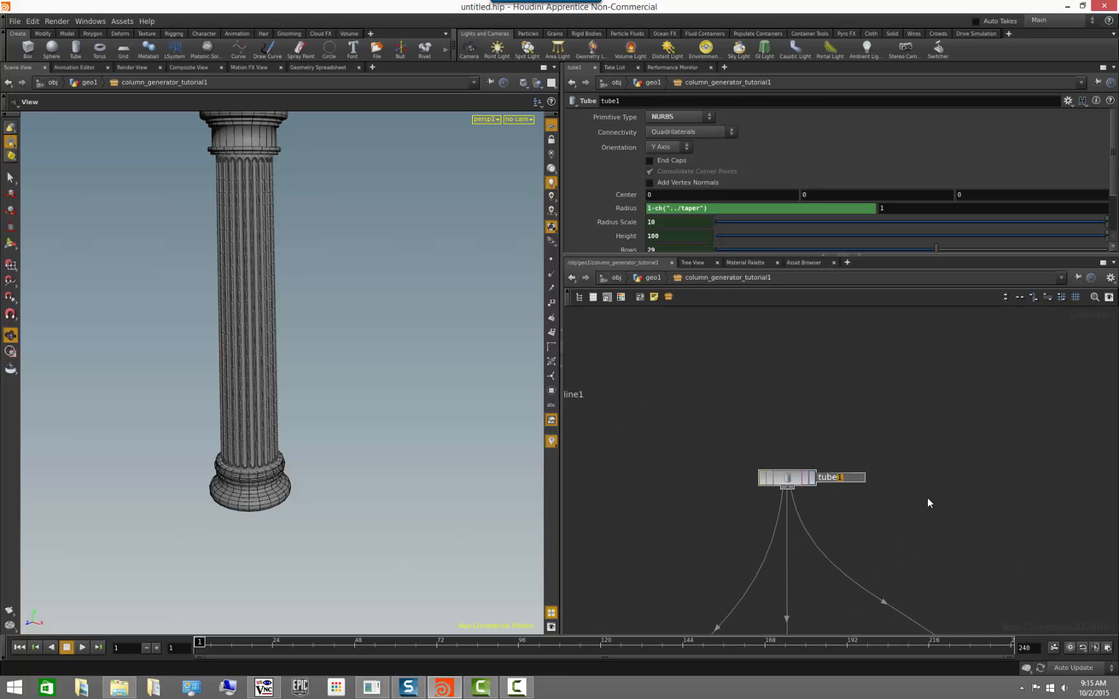
key(BackSpace)
text(_column)
text(Body)
key(Return)
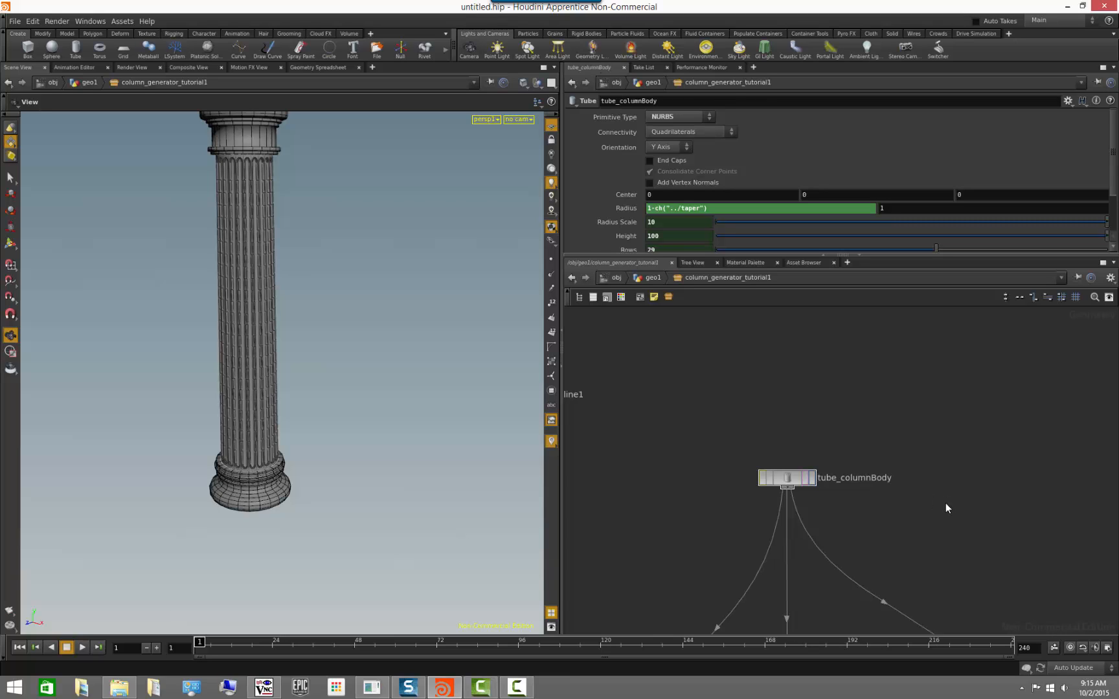
Display the tube_columnBody node's output to inspect the tube in the viewport
scroll(946, 511, down, 3)
middle_drag(943, 542, 920, 529)
scroll(920, 530, up, 2)
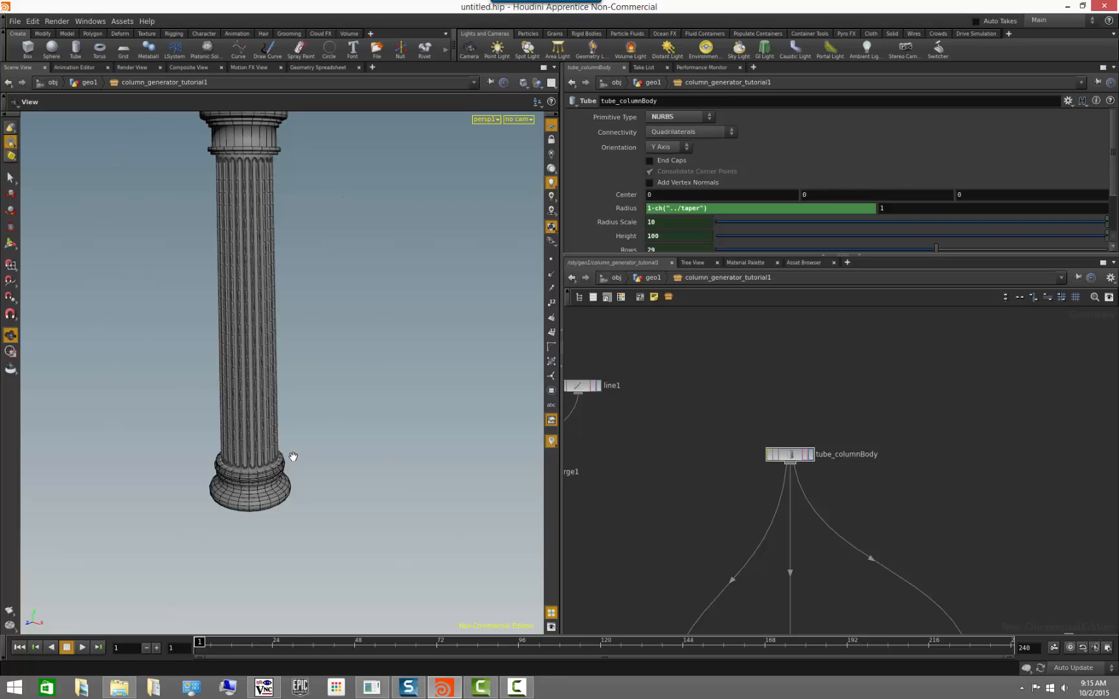
drag(309, 434, 393, 460)
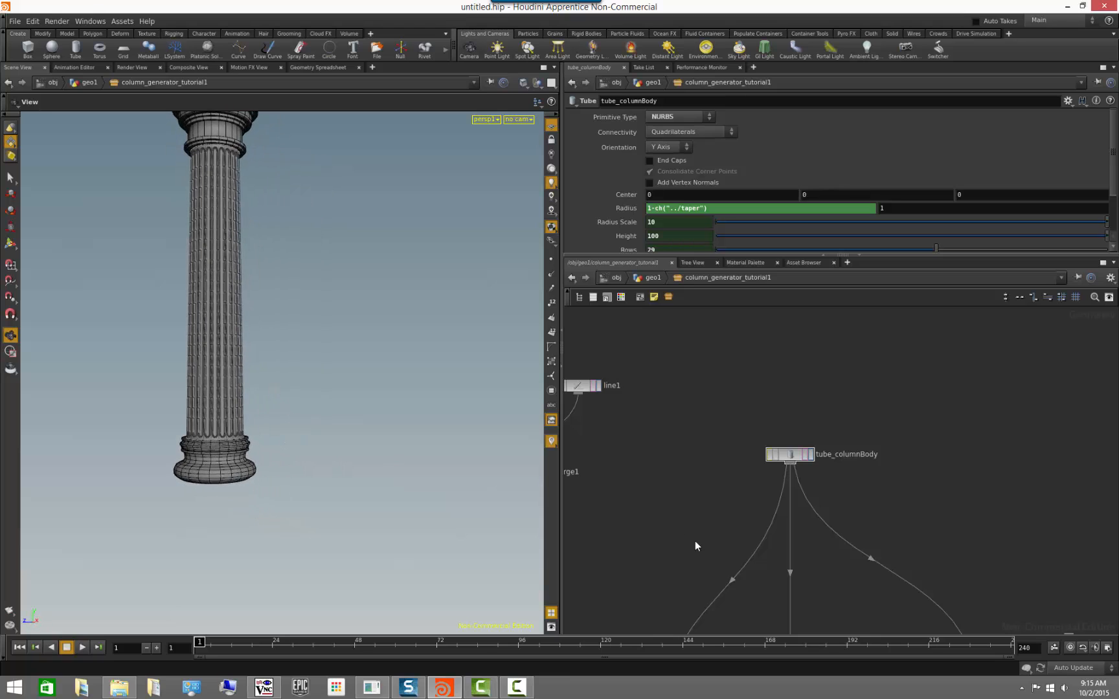
middle_drag(714, 558, 702, 456)
scroll(712, 466, down, 3)
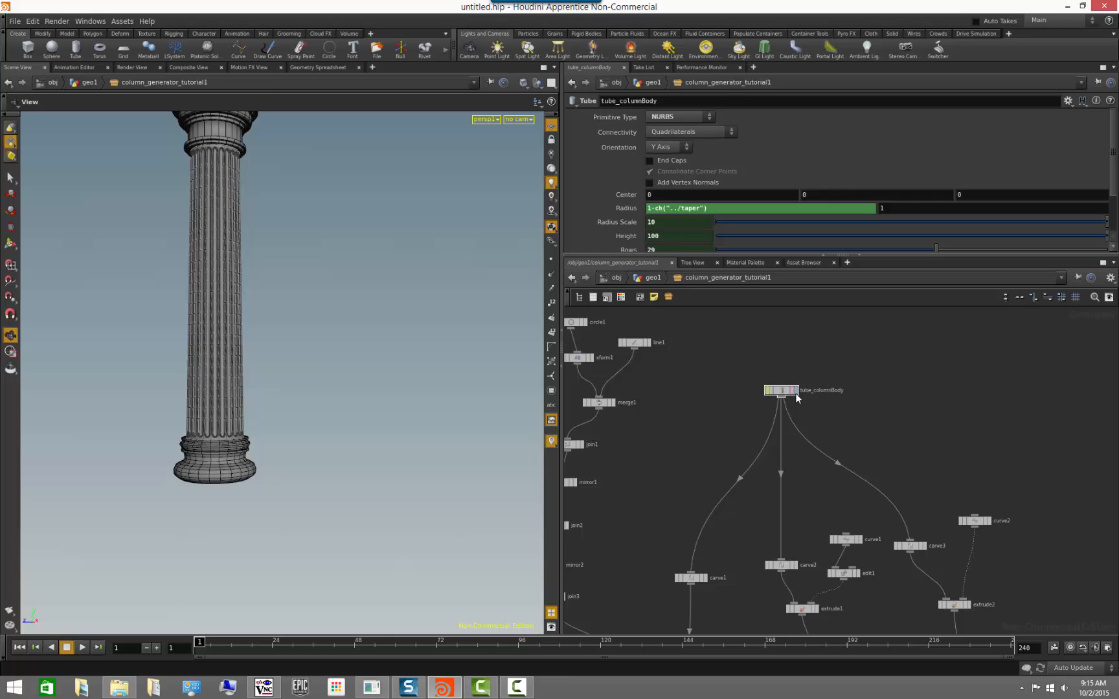
click(796, 391)
drag(421, 465, 364, 475)
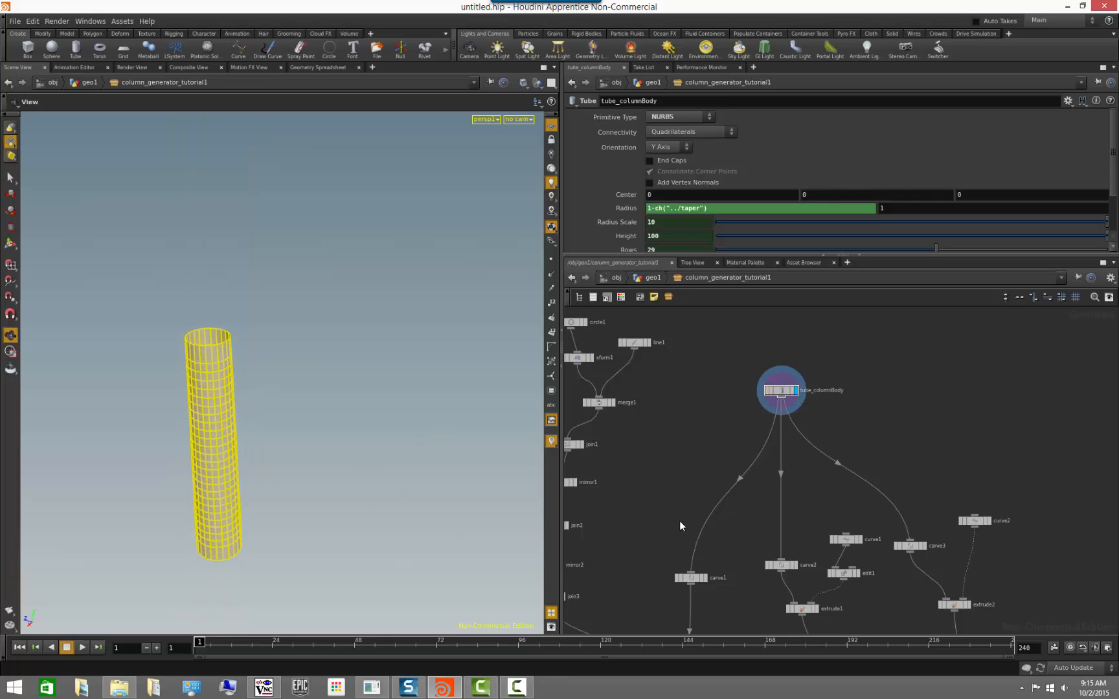
Display the carve1 node's output and inspect the carved strip in the viewport
middle_drag(707, 565, 720, 483)
click(717, 496)
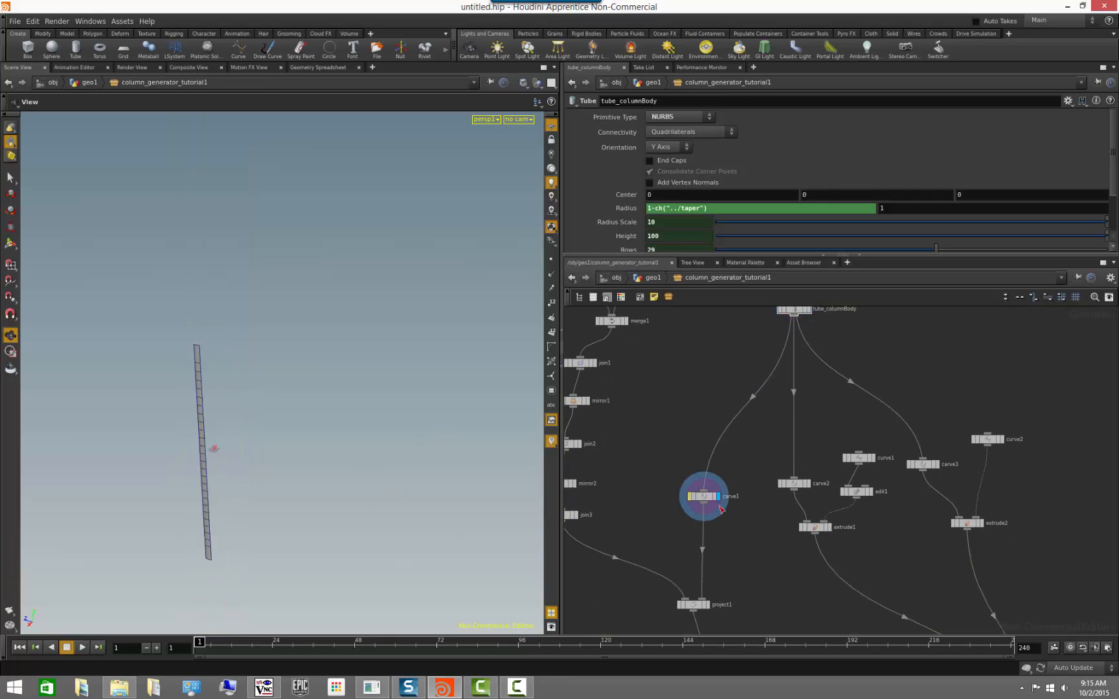
drag(262, 464, 262, 419)
scroll(747, 534, up, 3)
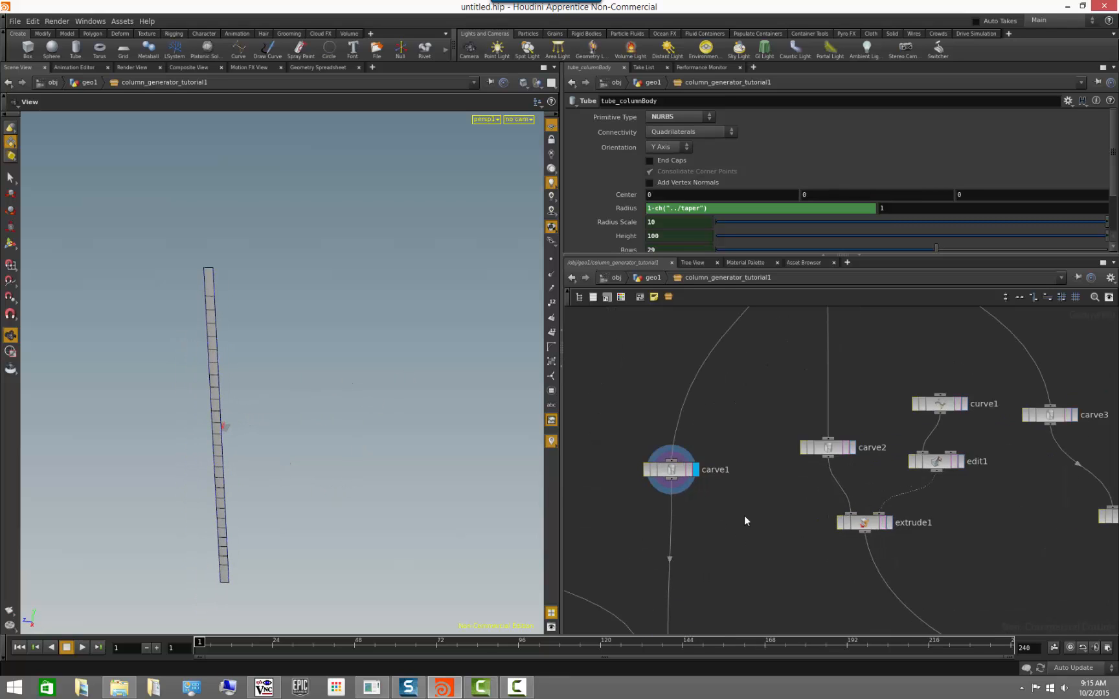
Rename the carve1 node as carve_sliceOfBody
double_click(727, 469)
text(carve_slice)
text(OfBody)
key(Return)
Display the project1 node's output and inspect the projected curve on the body slice in the viewport
scroll(747, 438, down, 2)
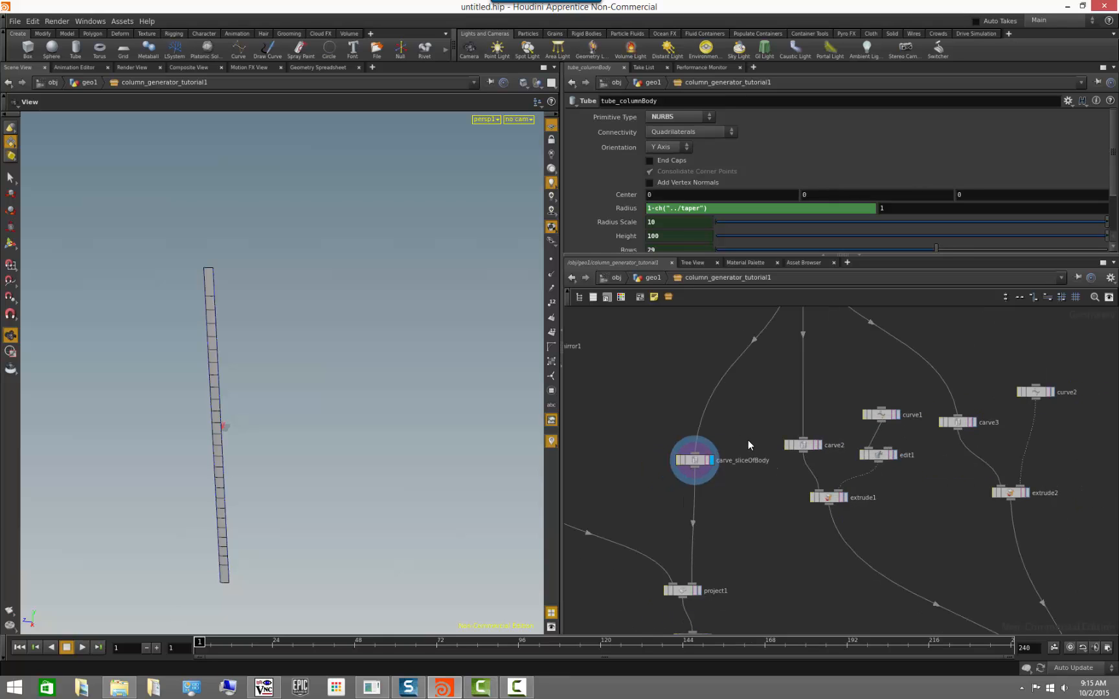
middle_drag(752, 526, 777, 469)
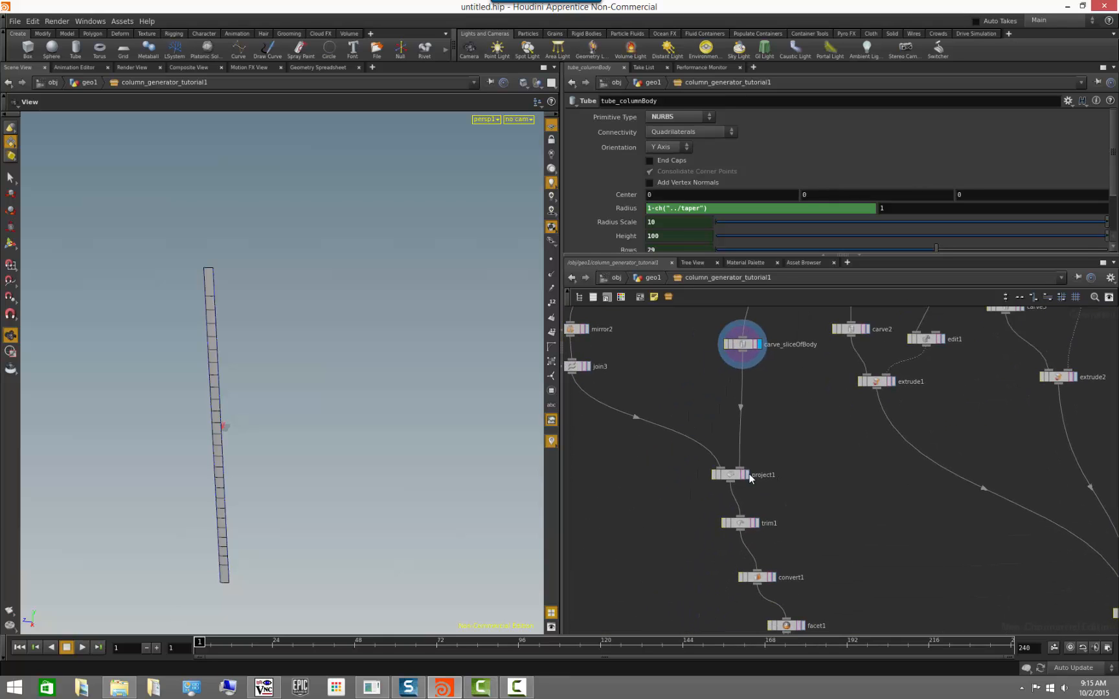
click(747, 475)
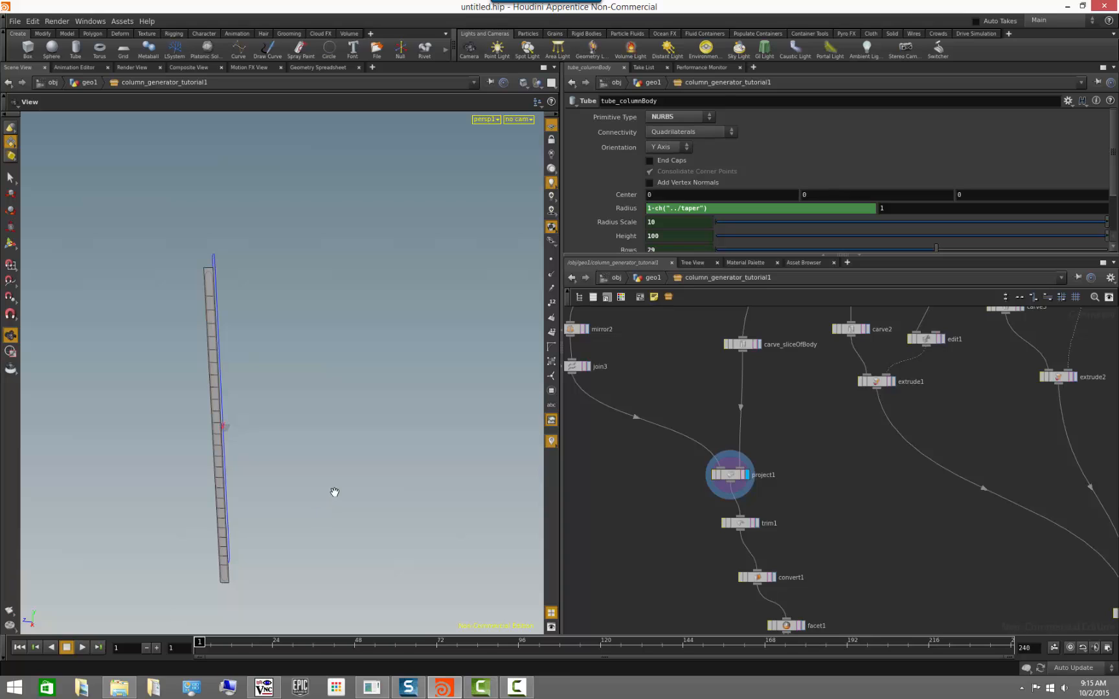
drag(292, 474, 279, 336)
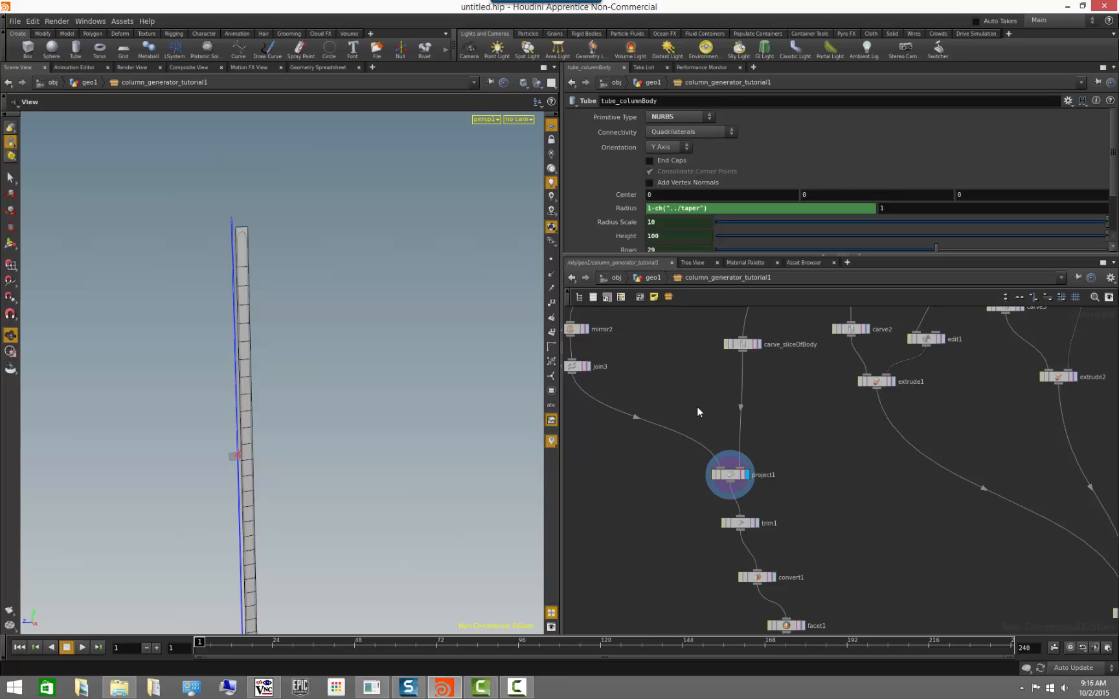
Rename the project1 node as project_columnGrooveCurve
scroll(756, 476, up, 3)
double_click(777, 474)
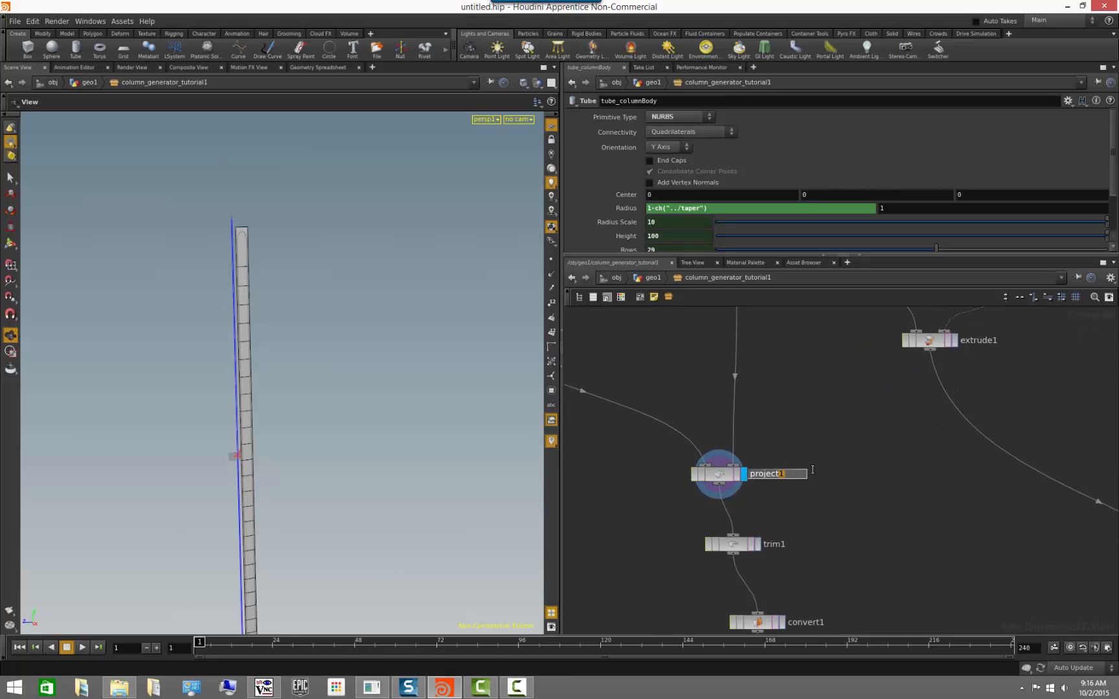
text(columnGro)
text(ove)
text(Cruve)
key(Return)
click(854, 475)
key(BackSpace)
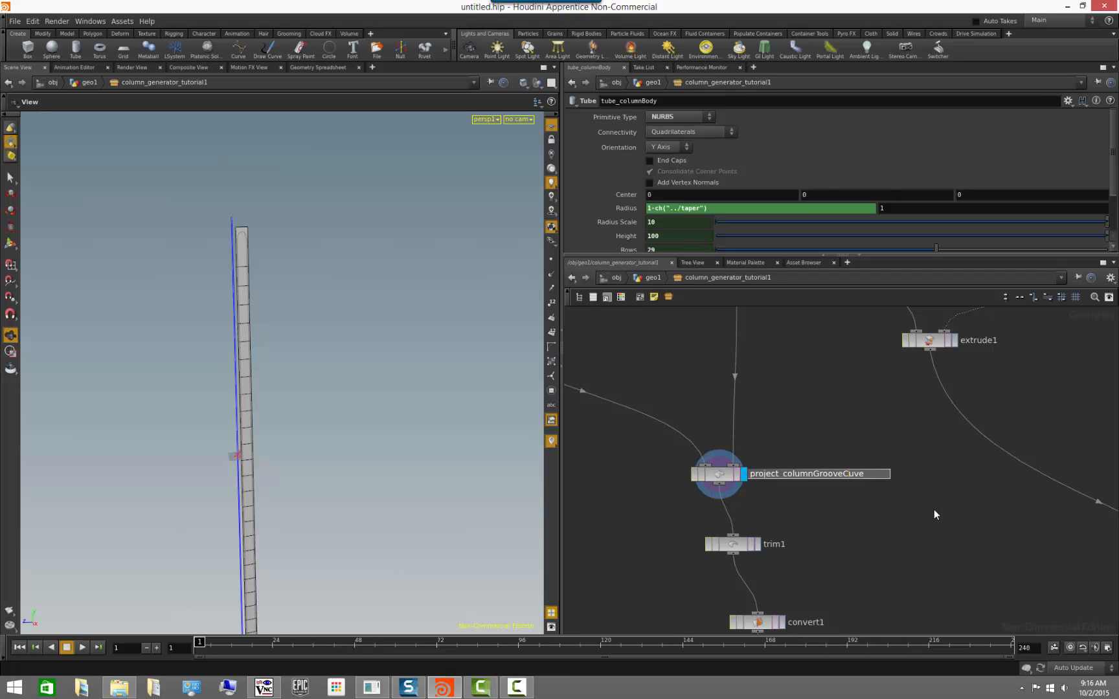
key(Right)
text(r)
key(Return)
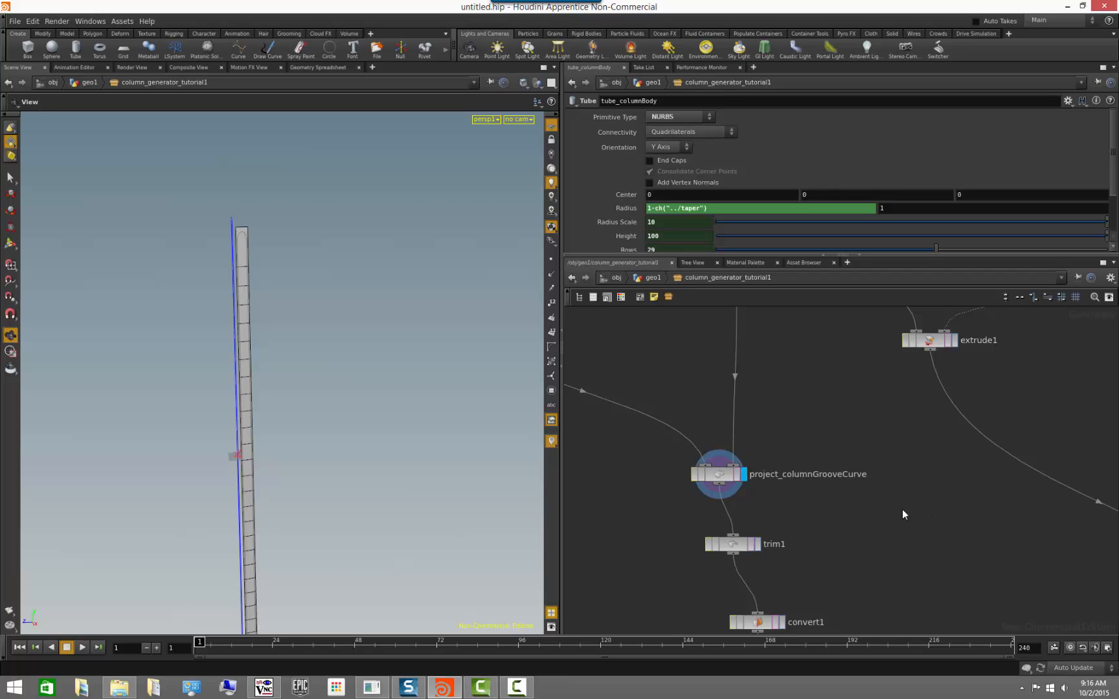
Examine the projected groove curve and the branches feeding project_columnGrooveCurve, from tube_columnBody down to facet1
scroll(679, 411, down, 3)
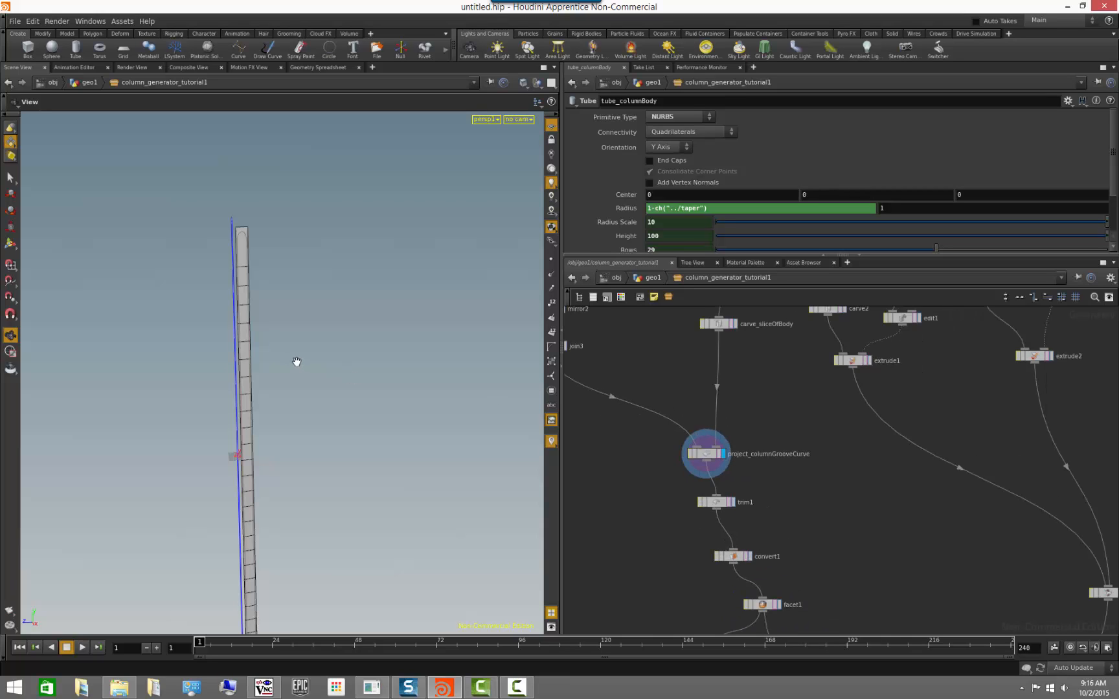
drag(303, 347, 283, 365)
middle_drag(687, 378, 707, 506)
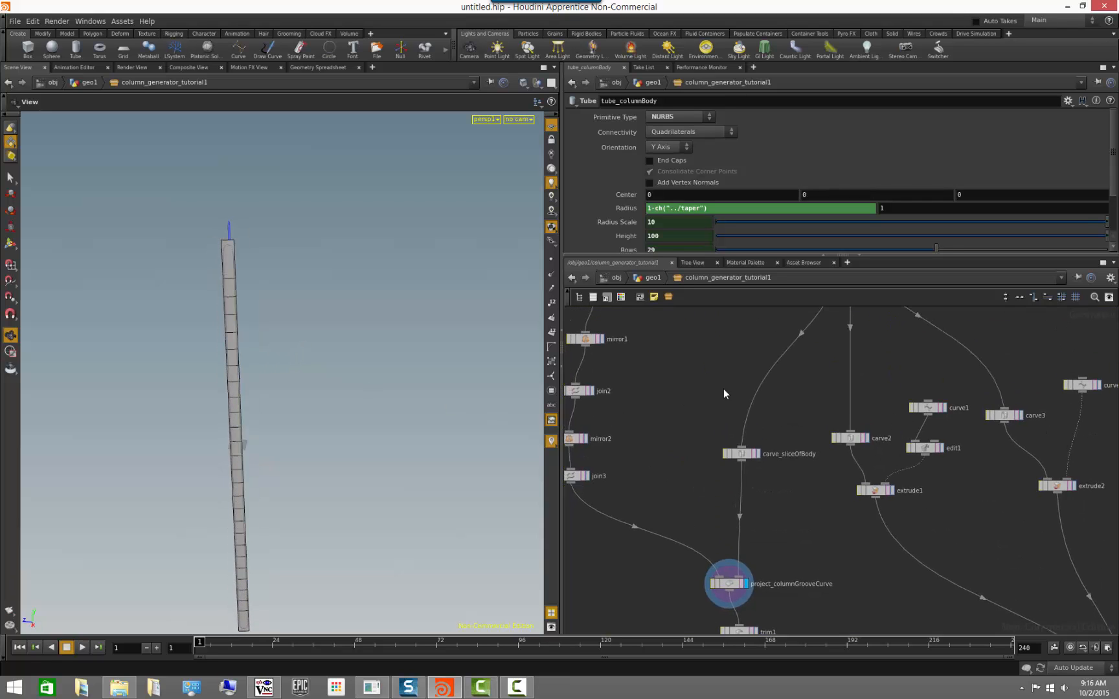
middle_drag(724, 369, 724, 466)
middle_drag(769, 395, 777, 411)
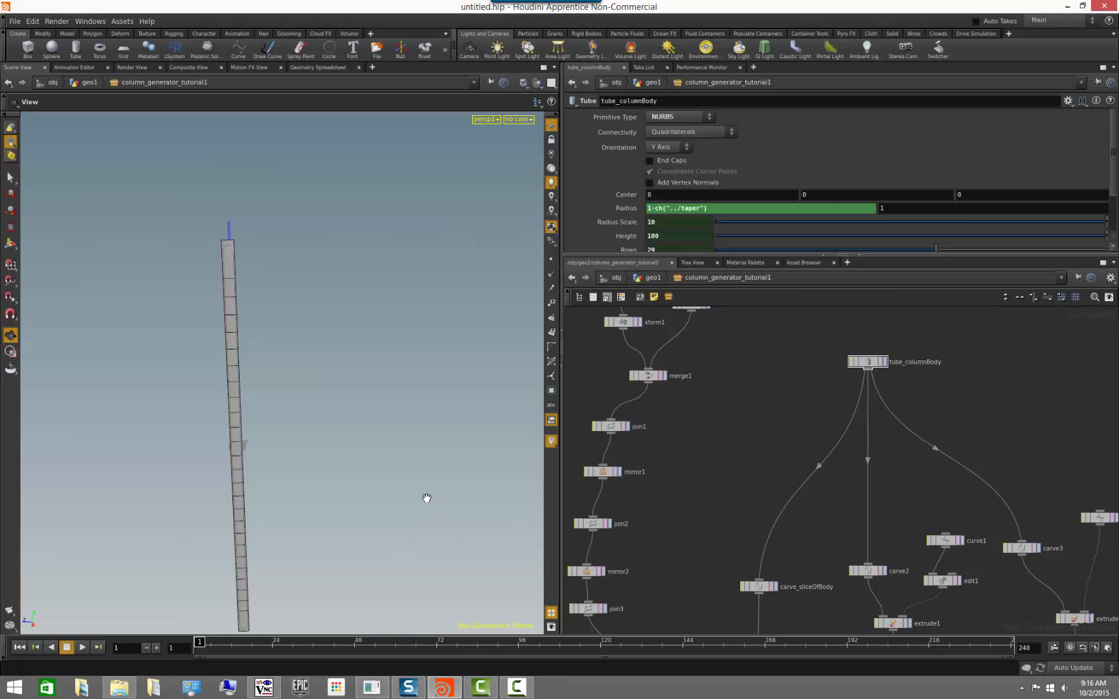
middle_drag(726, 460, 744, 321)
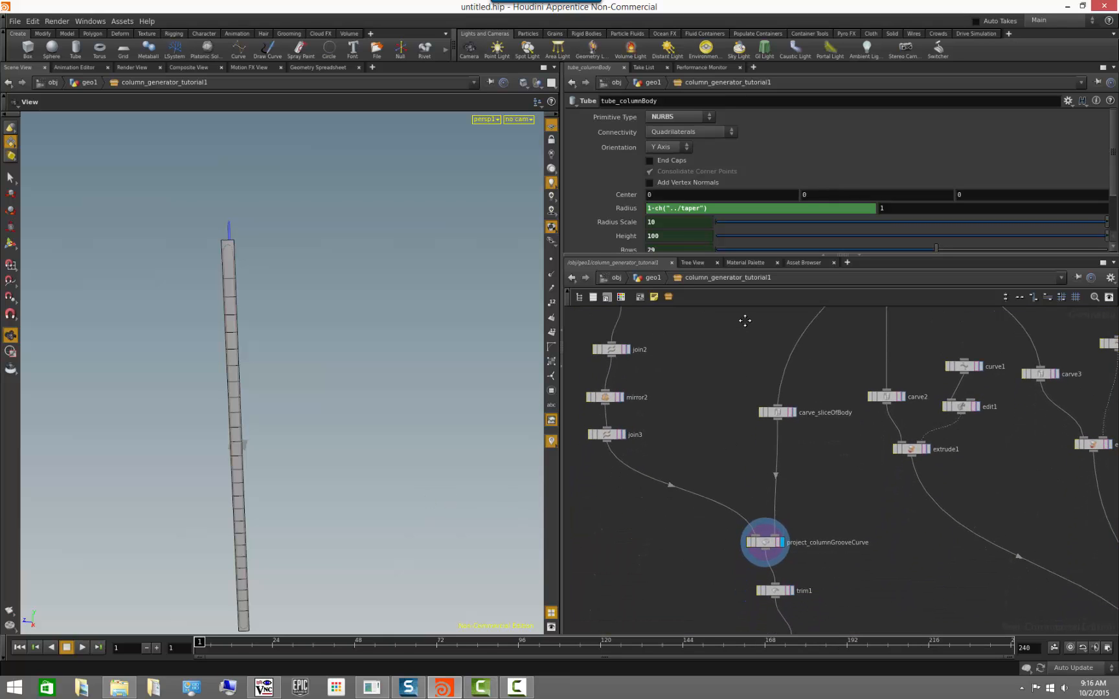
middle_drag(796, 464, 758, 412)
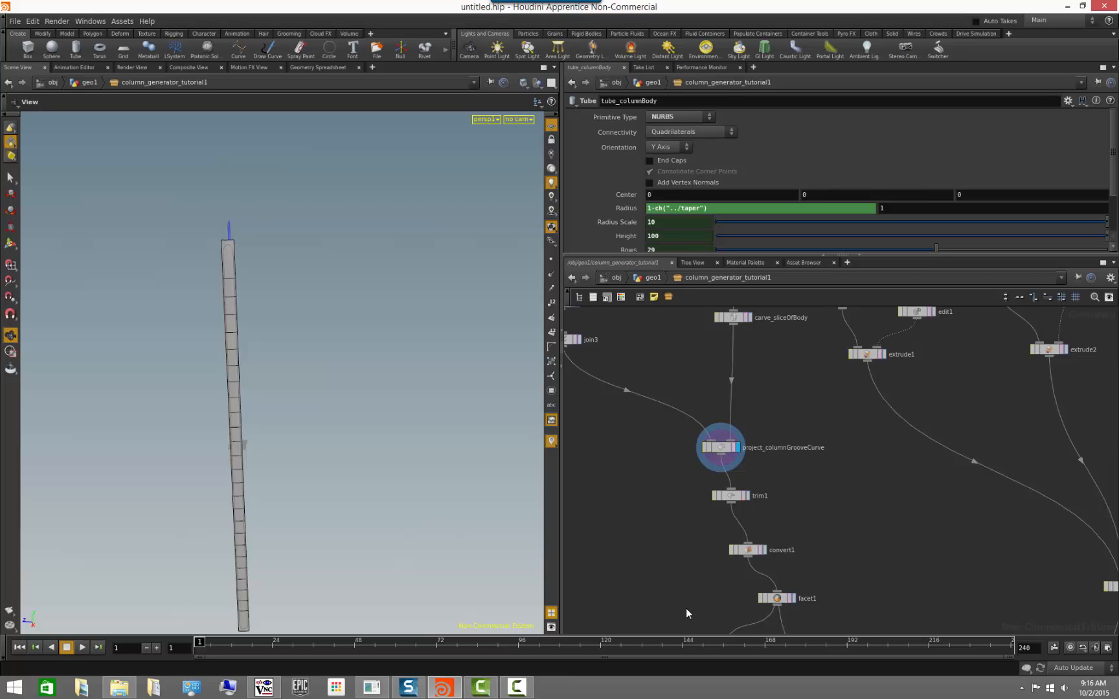
mouse_move(526, 693)
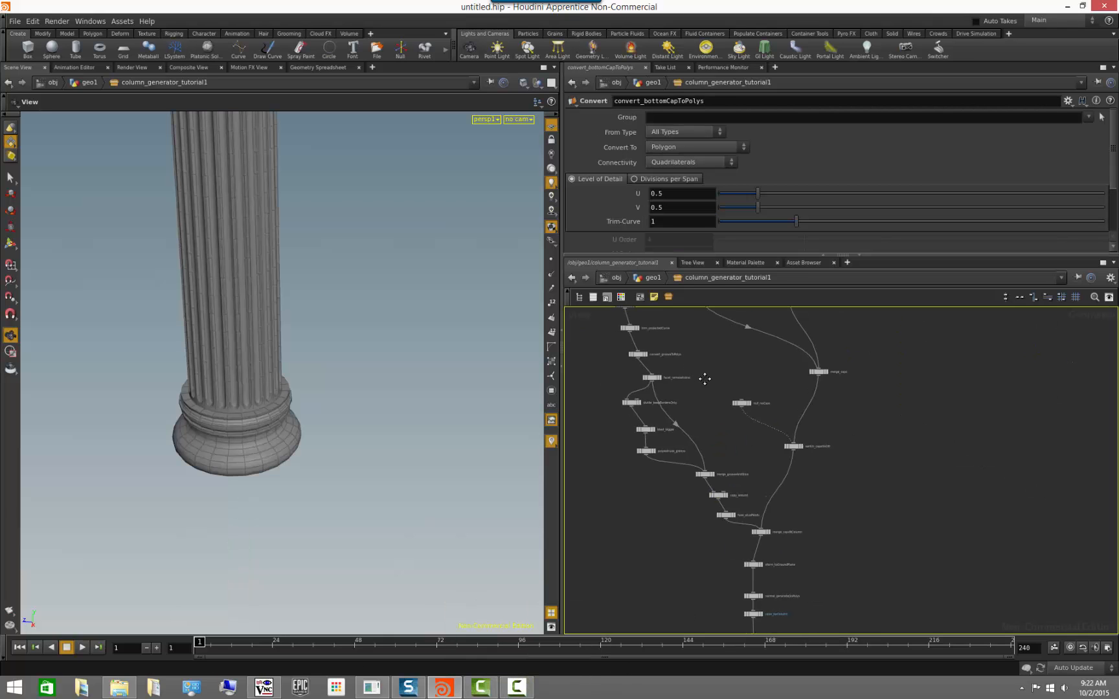
Collapse the parameter pane to give the node network the full height
scroll(790, 512, down, 2)
scroll(786, 541, down, 2)
scroll(786, 541, up, 5)
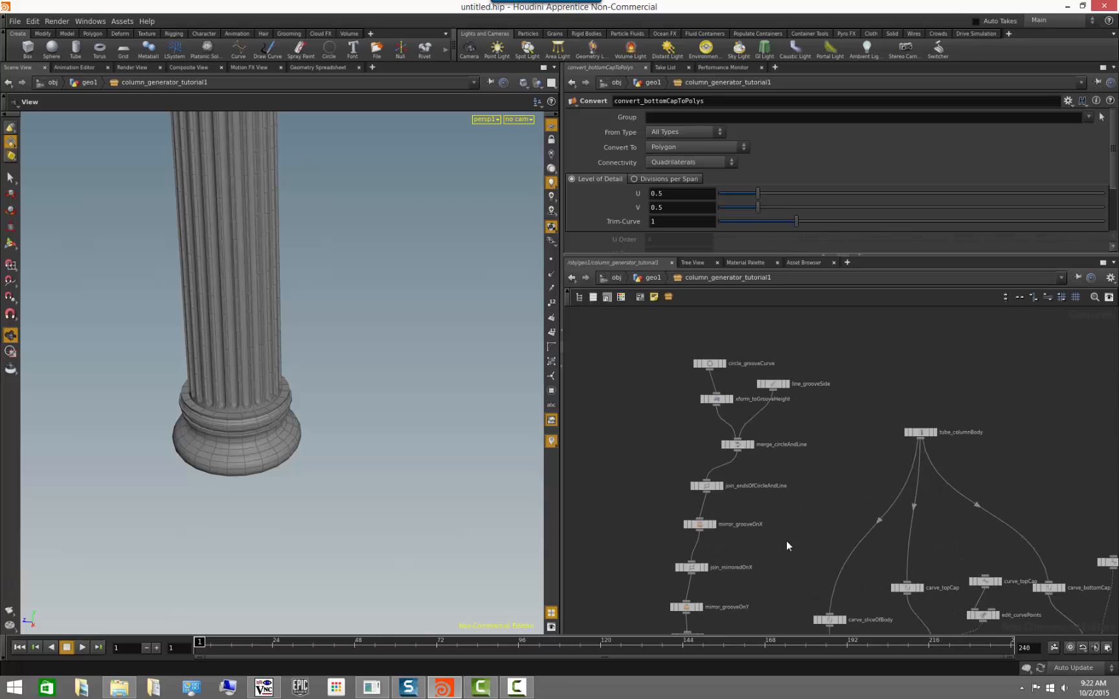
middle_drag(819, 539, 765, 492)
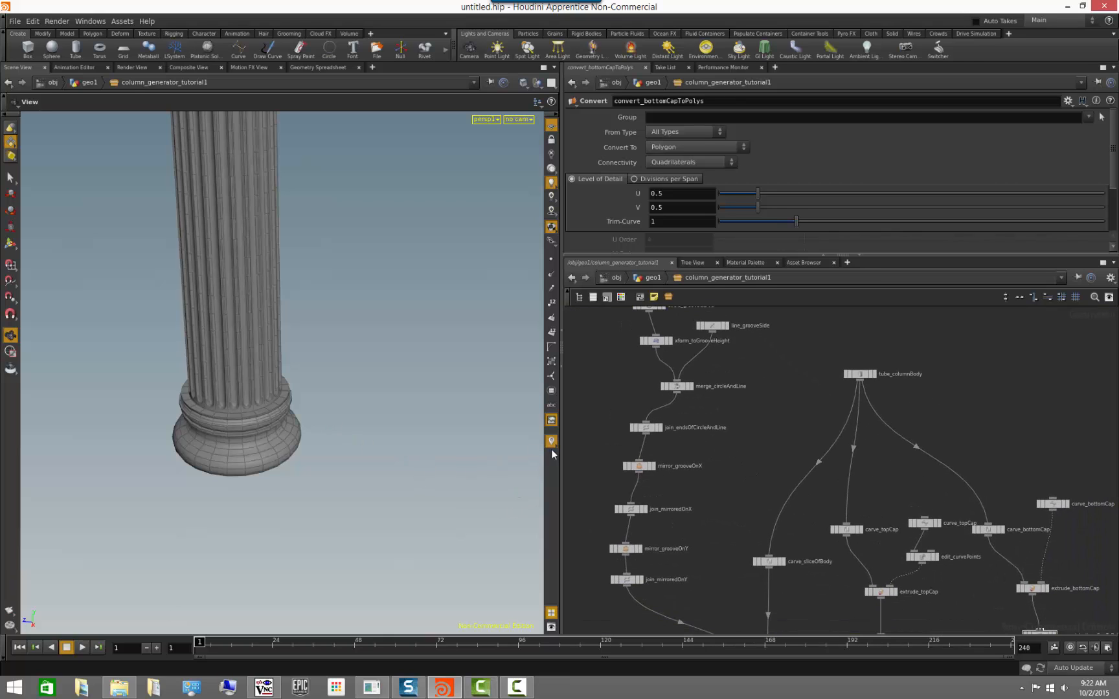
middle_drag(736, 432, 747, 493)
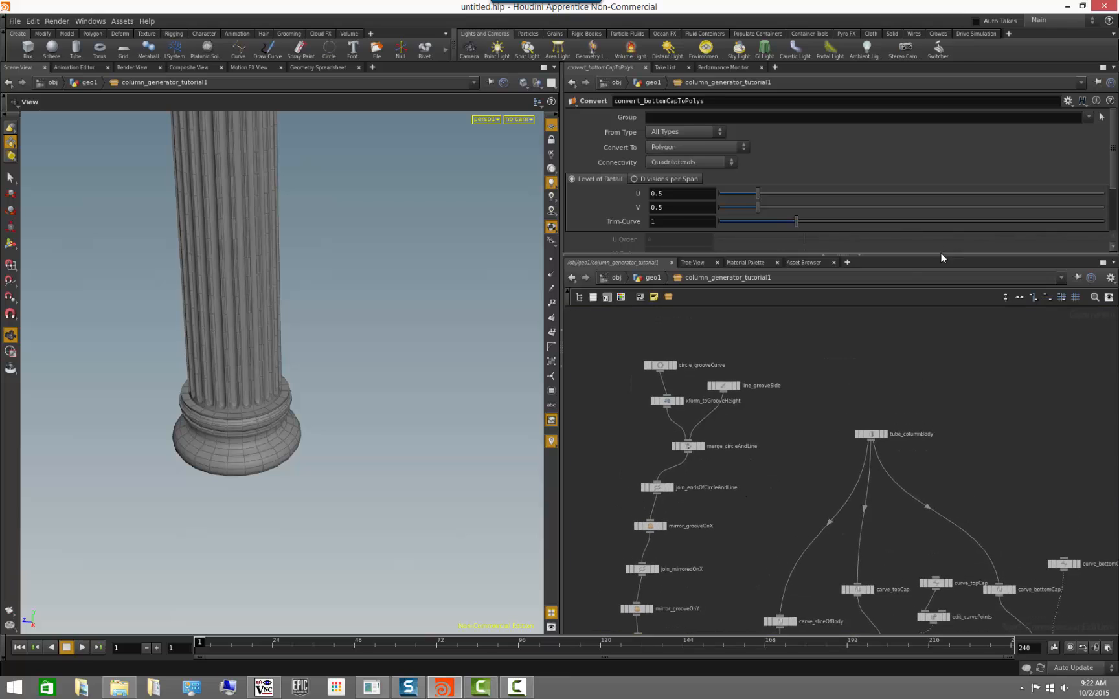
click(823, 254)
Display the merge_circleAndLine node's output with its points shown and inspect it in the viewport
middle_drag(803, 333, 862, 308)
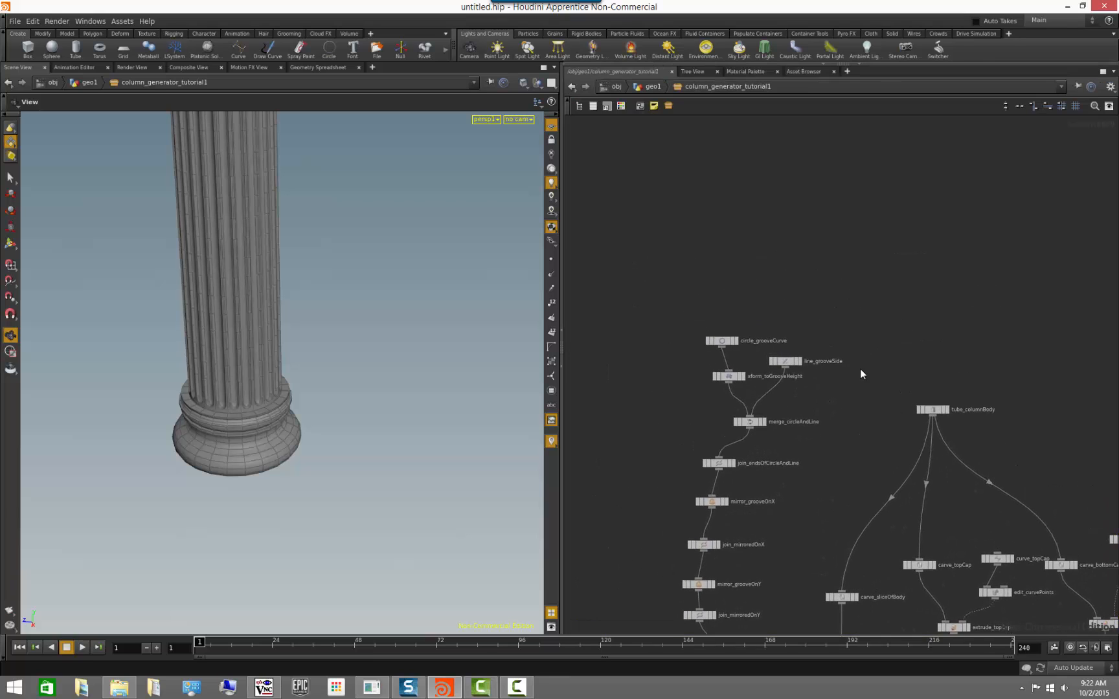
scroll(860, 368, up, 3)
middle_drag(885, 449, 854, 373)
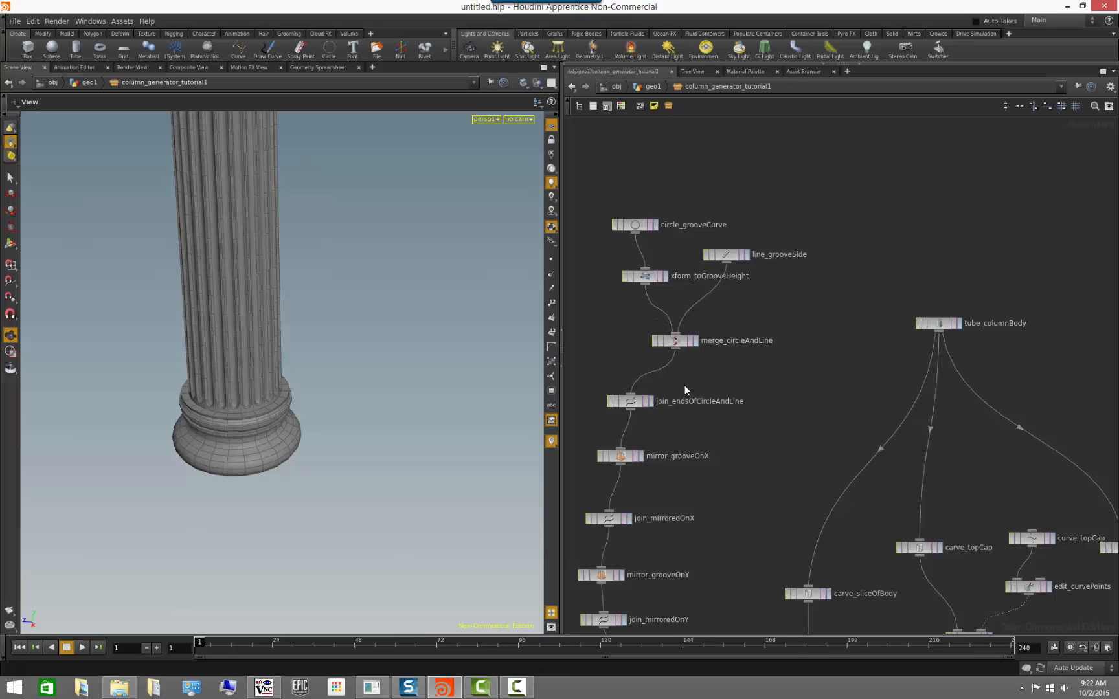
click(696, 340)
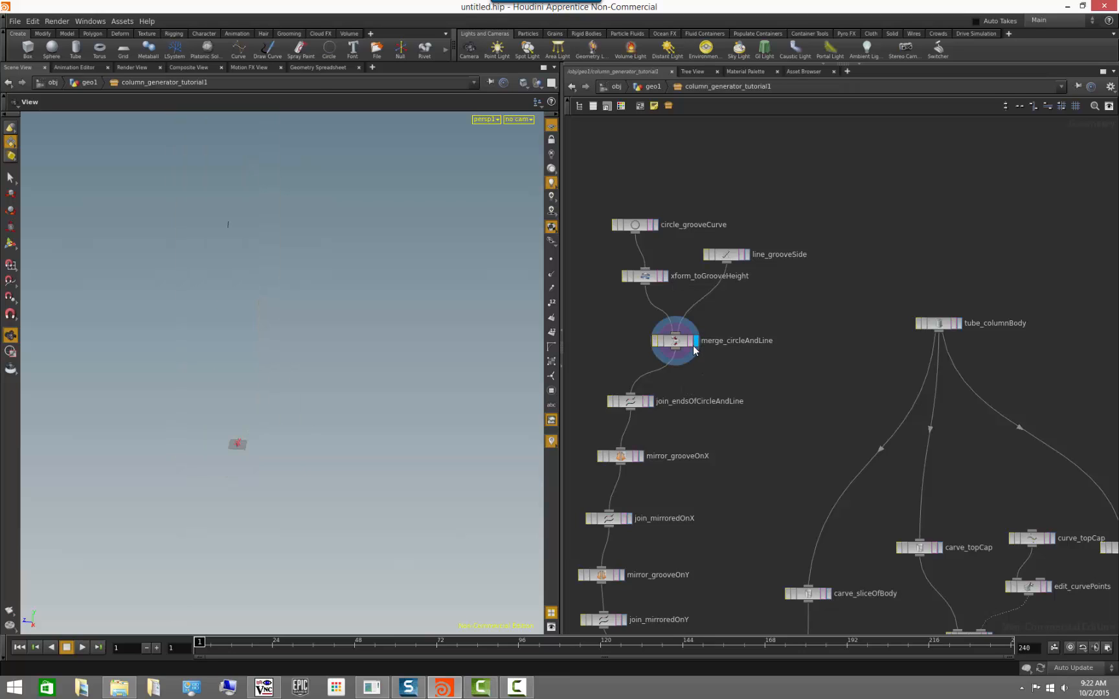
click(551, 259)
drag(239, 386, 354, 358)
Display the outputs of join_endsOfCircleAndLine, mirror_grooveOnX, join_mirroredOnX and mirror_grooveOnY in turn to inspect how the groove outline is built
click(651, 402)
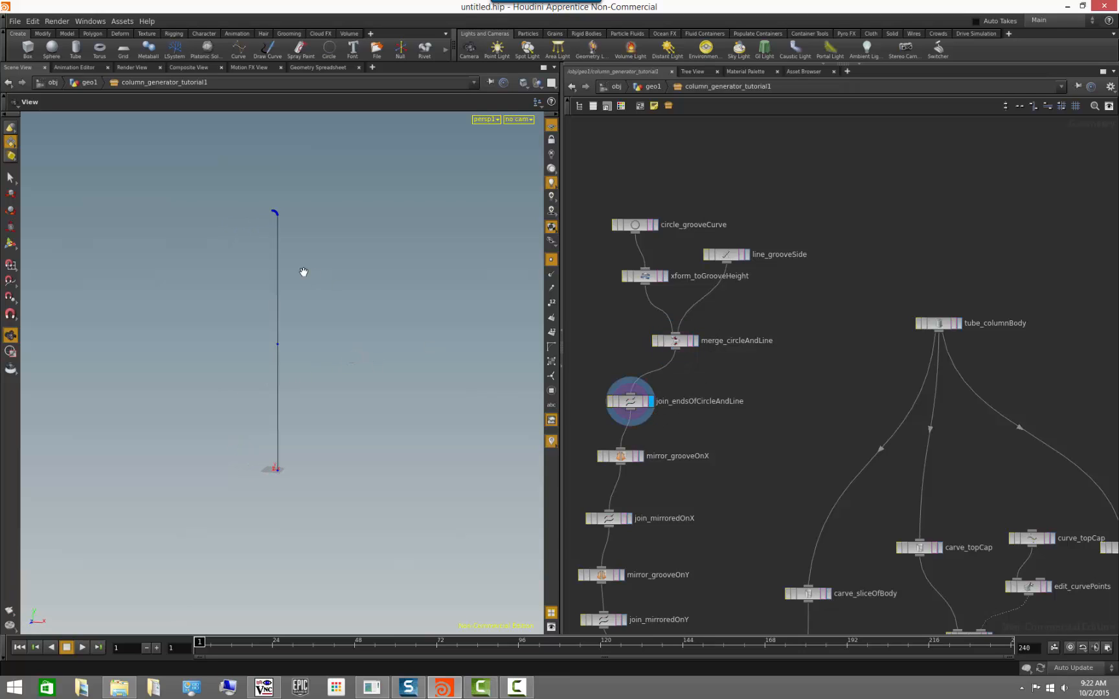
middle_drag(295, 348, 319, 340)
drag(320, 340, 317, 338)
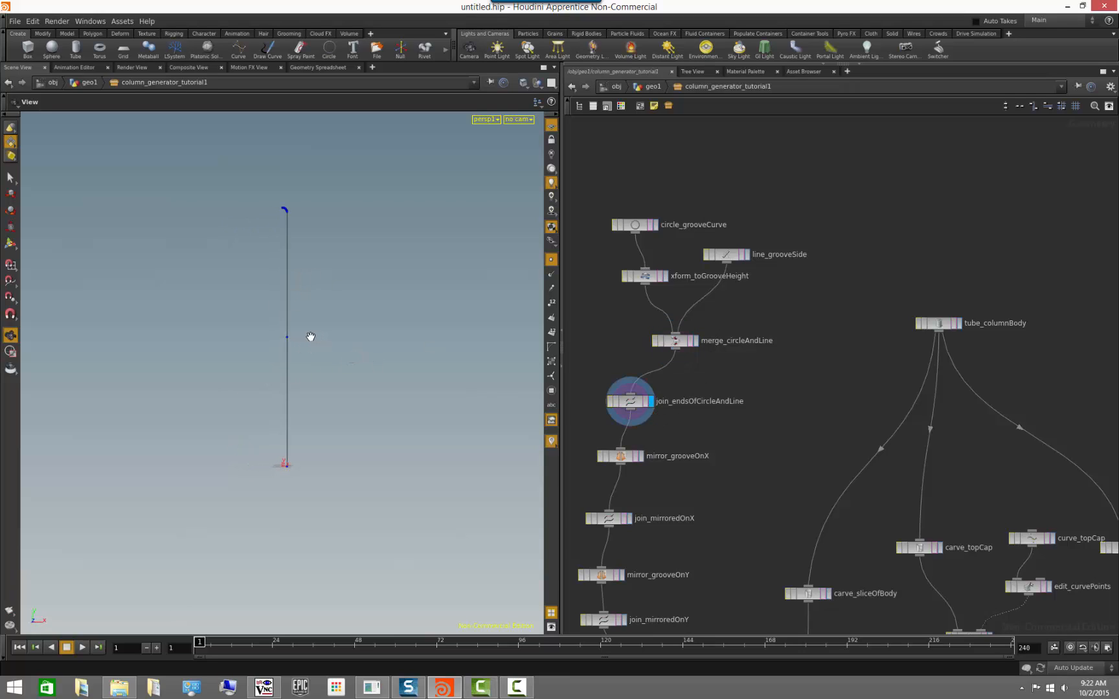
click(640, 457)
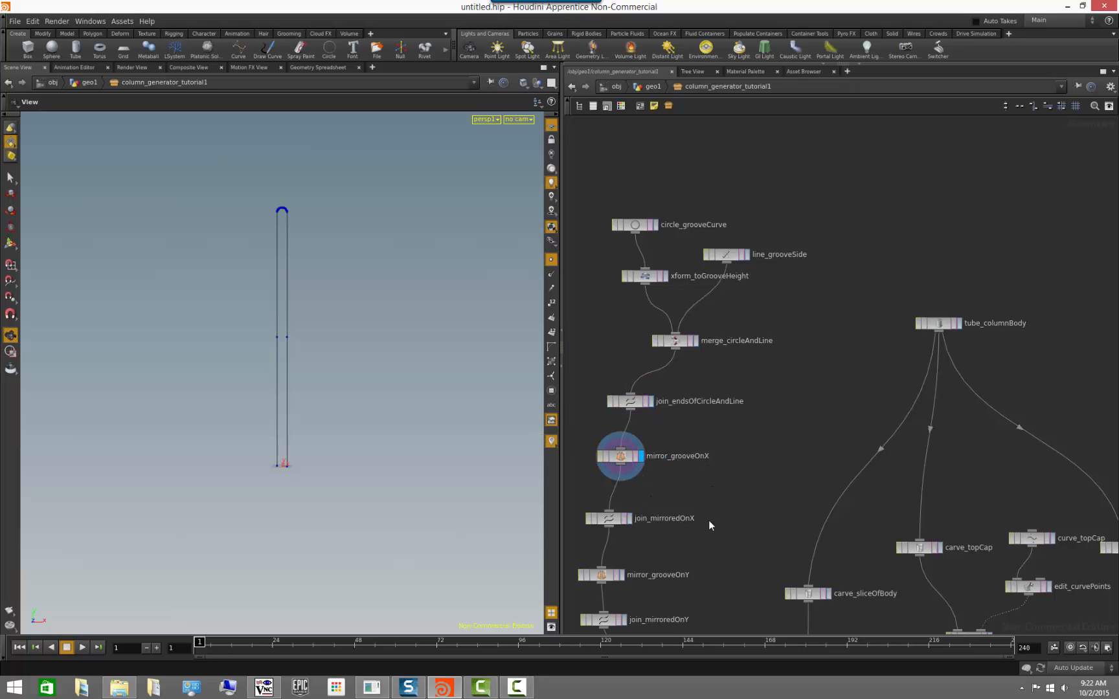
click(630, 518)
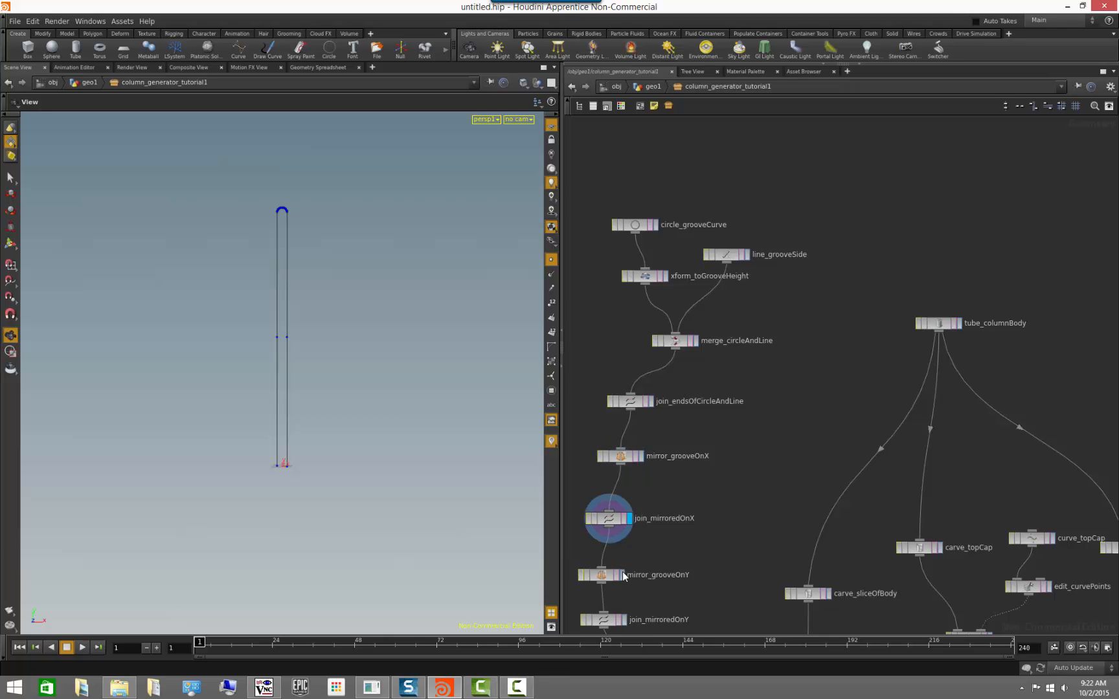
click(622, 575)
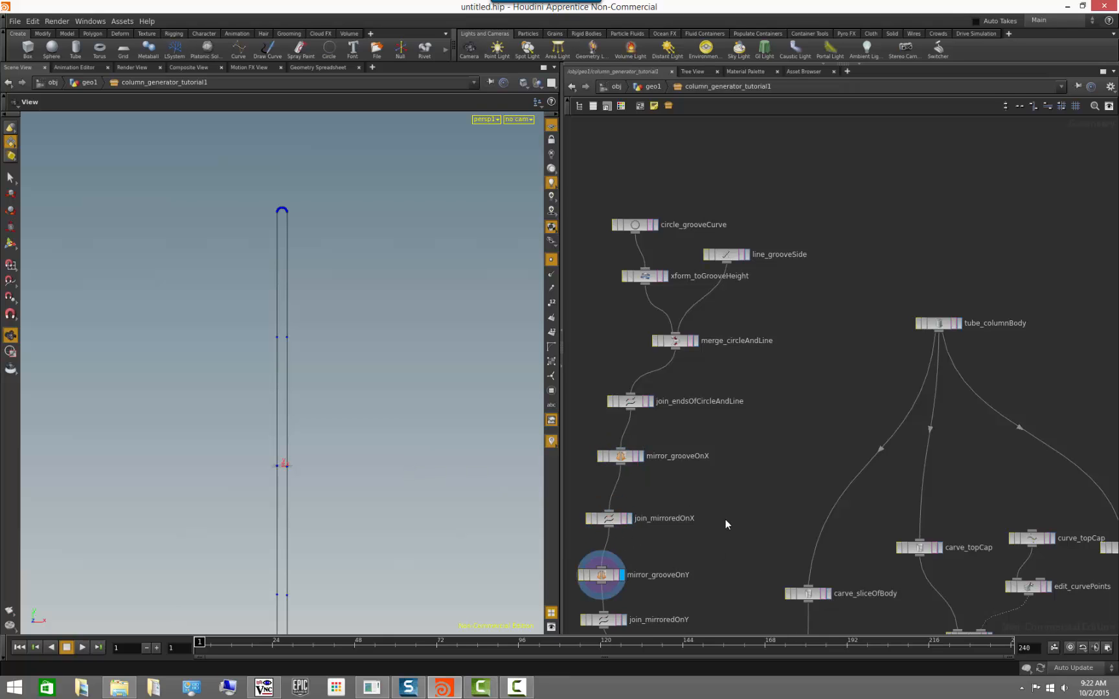
Rename the edit_curvePoints node as edit_topCapCurvePoints
middle_drag(725, 520, 812, 358)
middle_drag(795, 431, 637, 412)
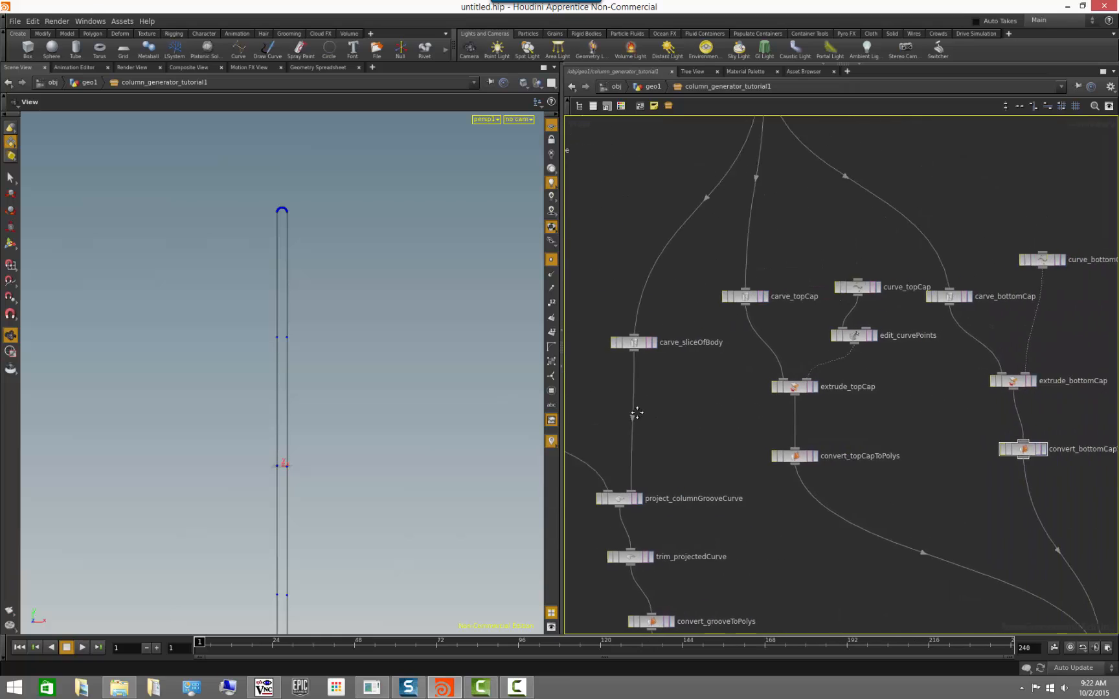
middle_drag(839, 417, 766, 492)
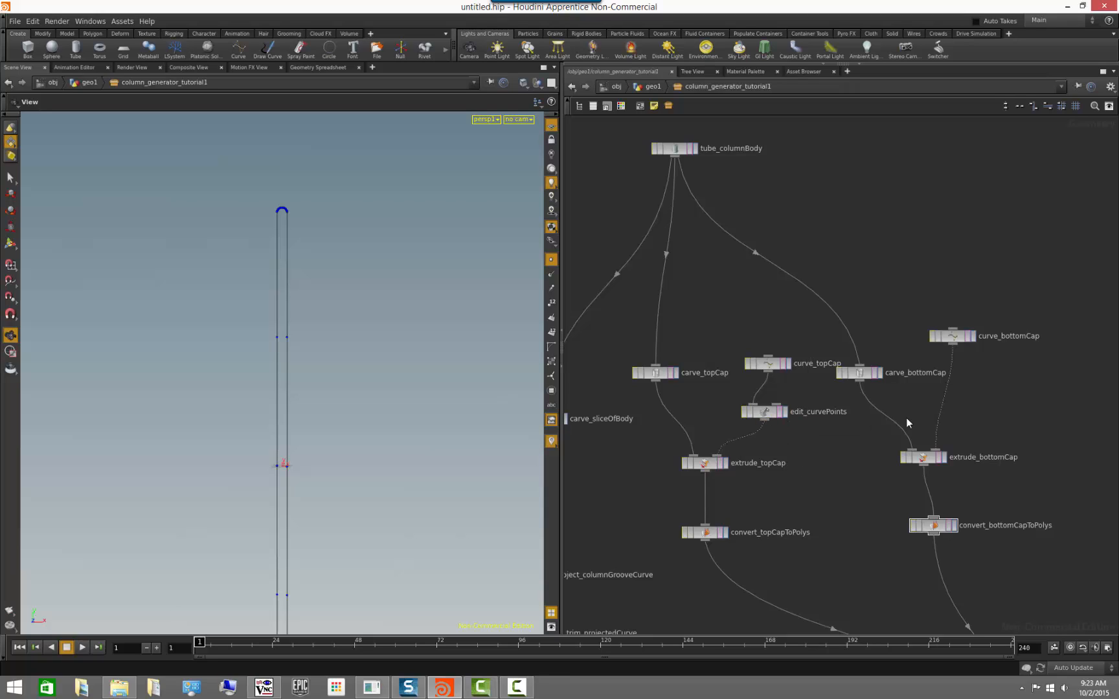
double_click(812, 410)
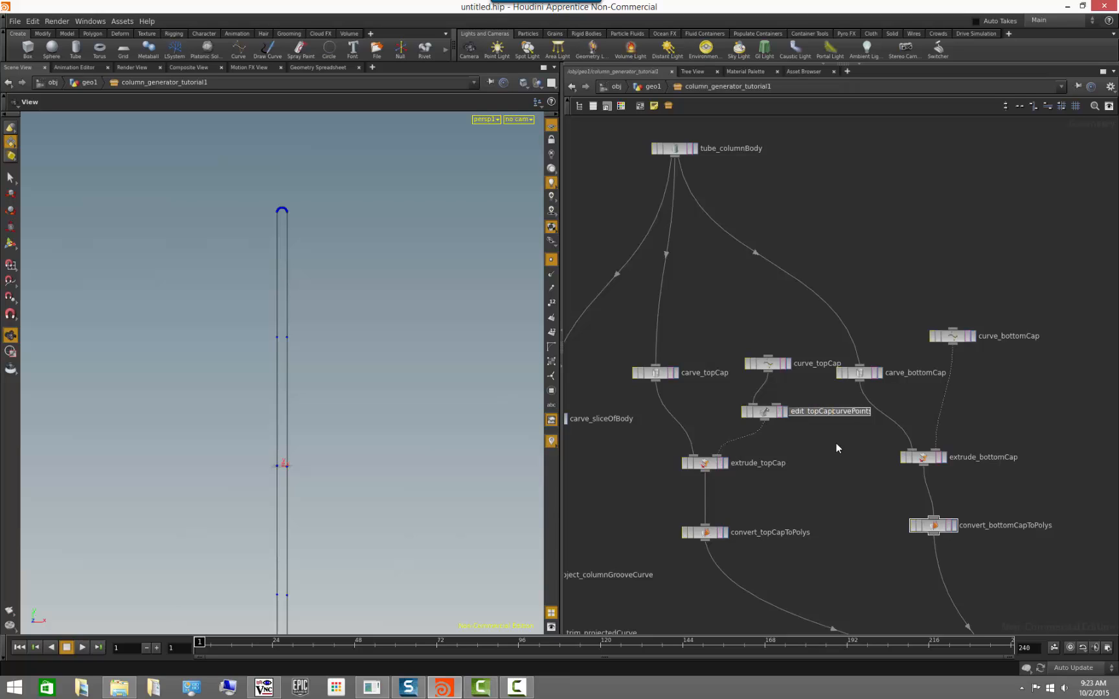
text(edit_topCapCurvePoints)
key(Return)
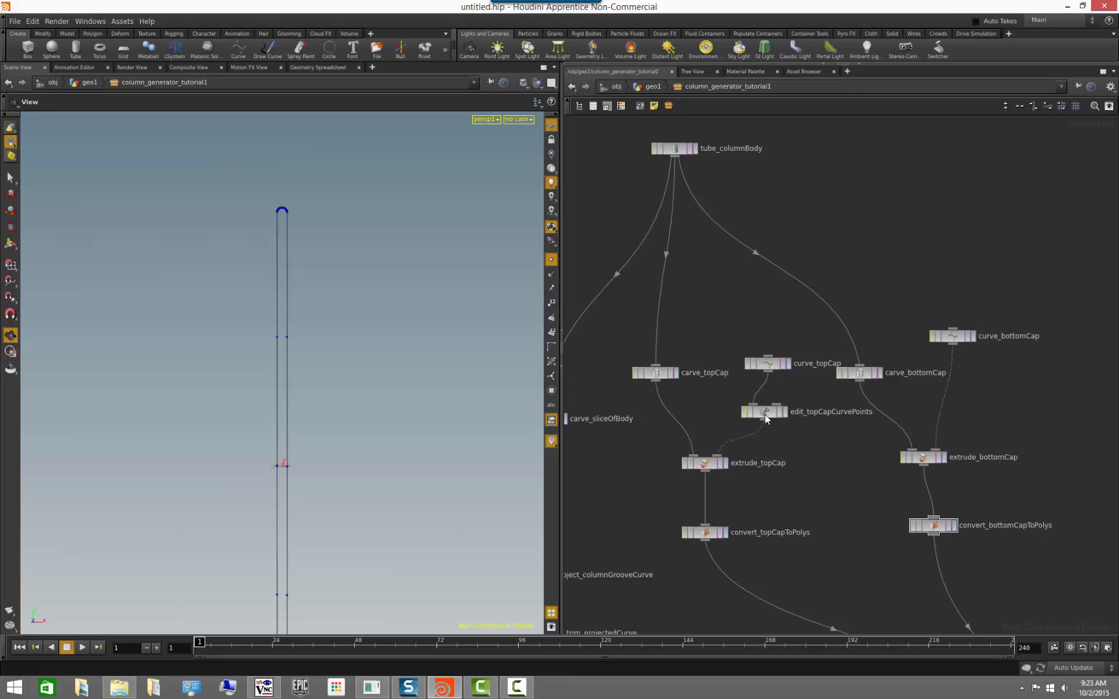
Display the null_noCaps node's output to inspect the no-caps input of switch_capsOnOff
scroll(857, 519, down, 3)
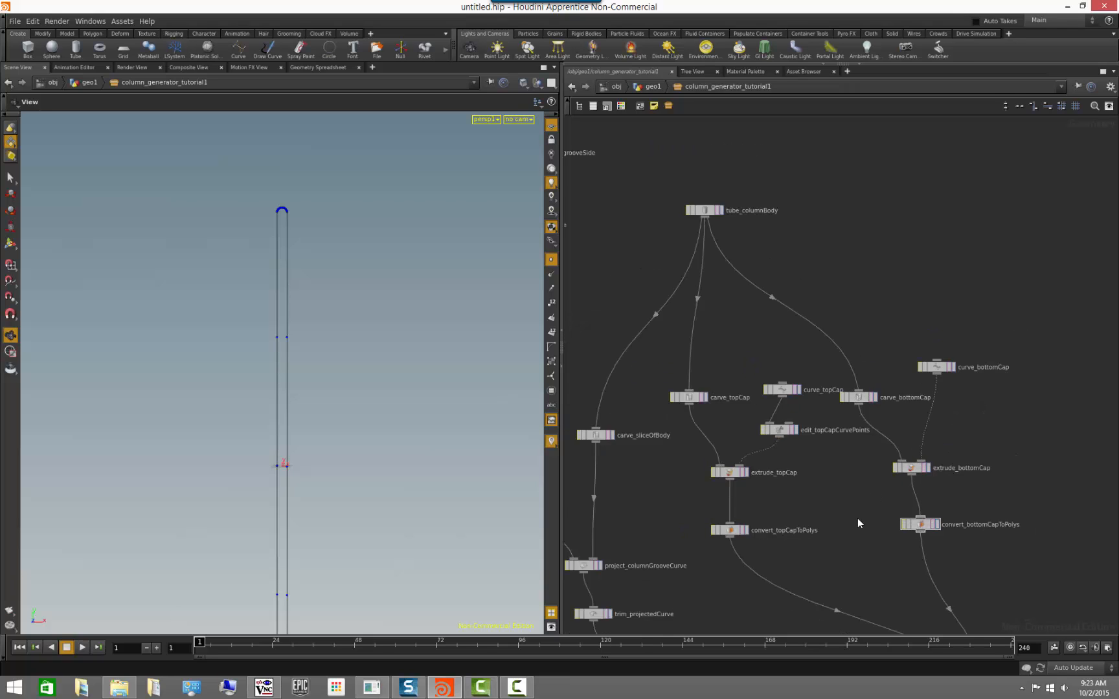
middle_drag(864, 567, 815, 383)
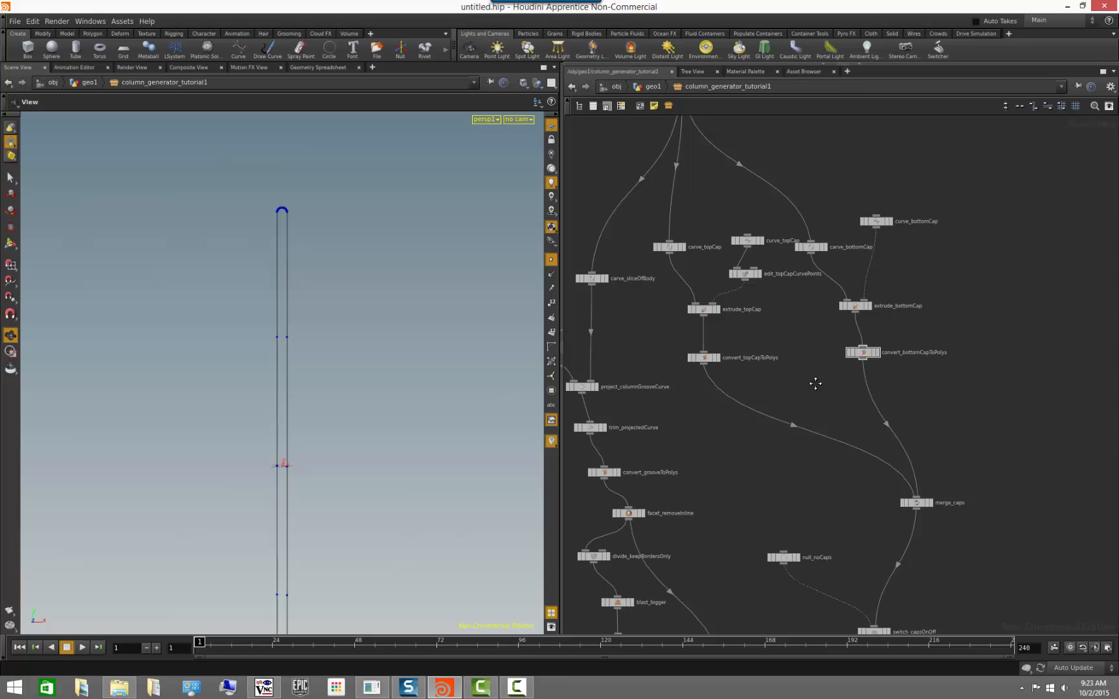
middle_drag(986, 529, 1001, 425)
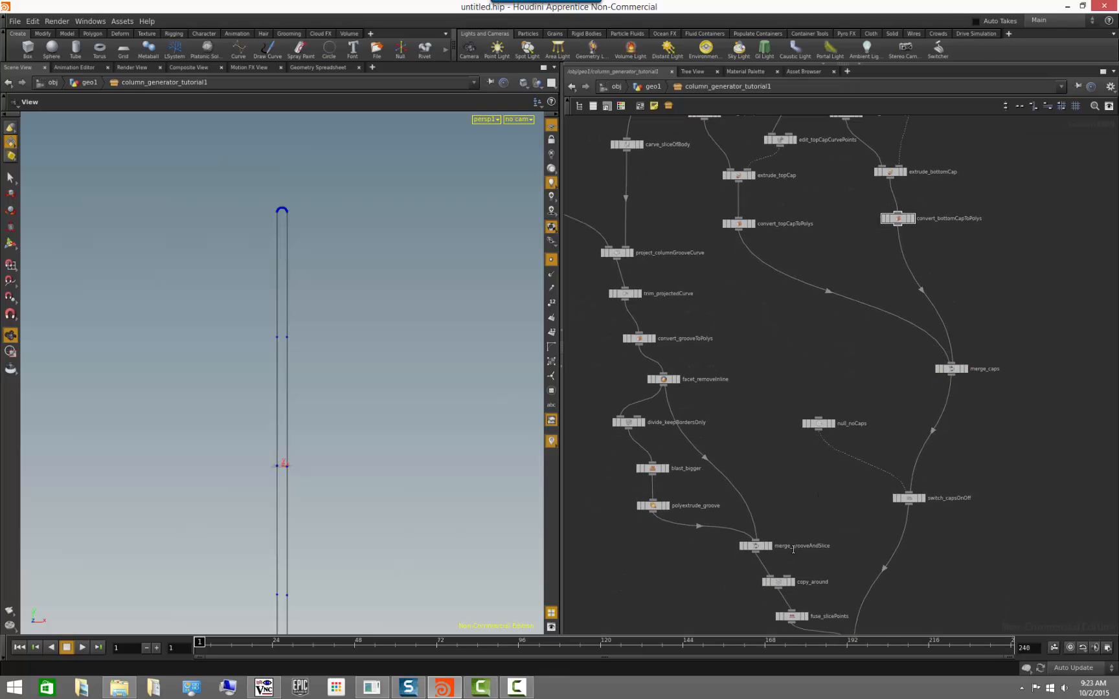
scroll(916, 428, up, 3)
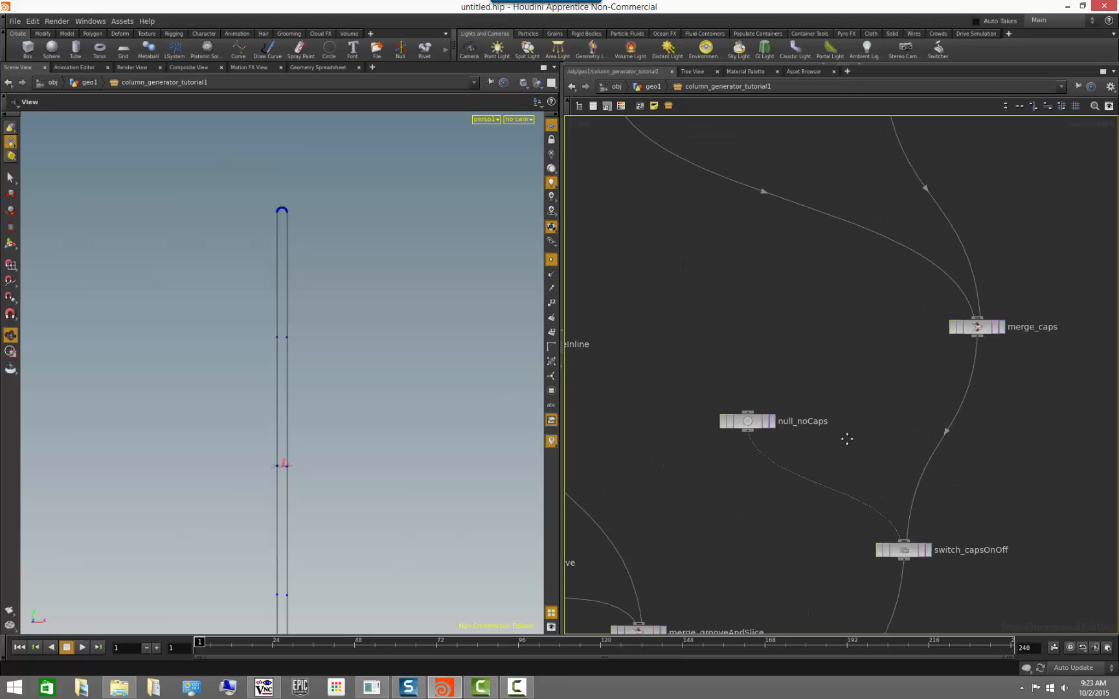
middle_drag(847, 438, 894, 367)
click(818, 350)
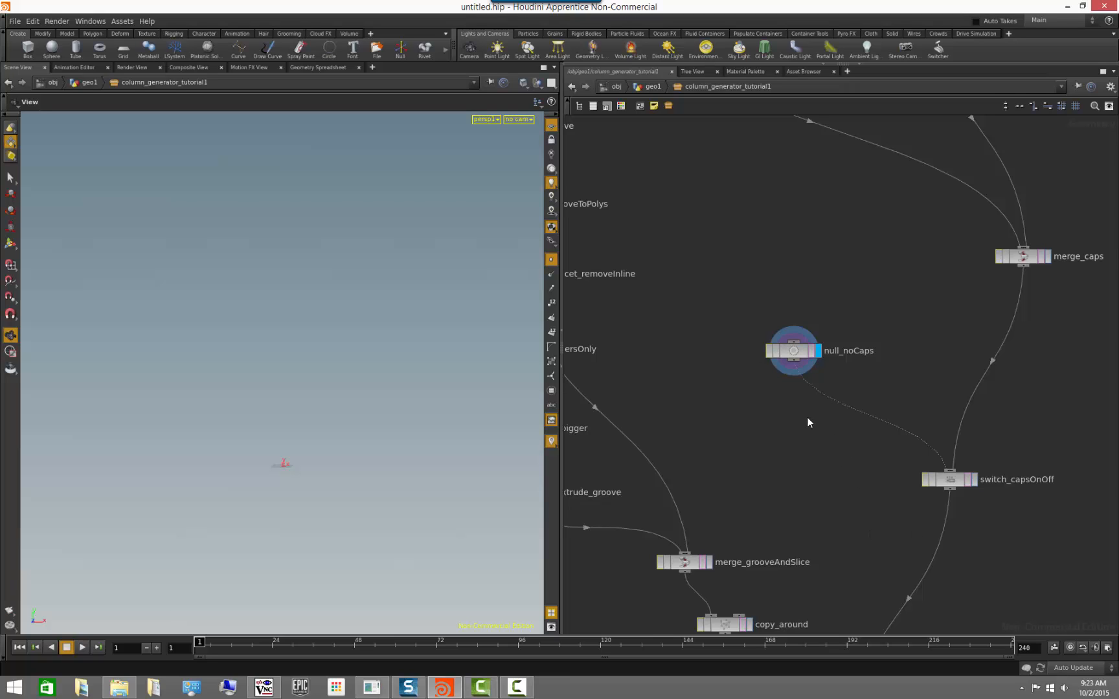
Examine the final nodes of the network, from merge_capsNColumn down to OUT
scroll(813, 475, down, 1)
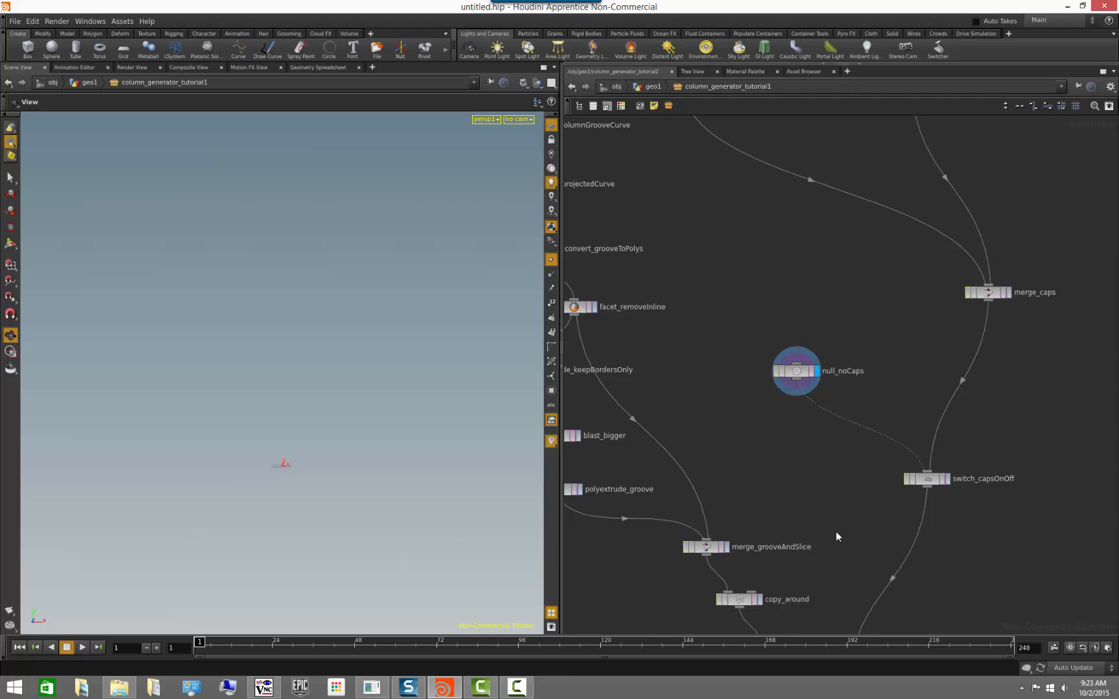
middle_drag(811, 457, 812, 317)
middle_drag(934, 532, 944, 429)
middle_drag(932, 536, 931, 432)
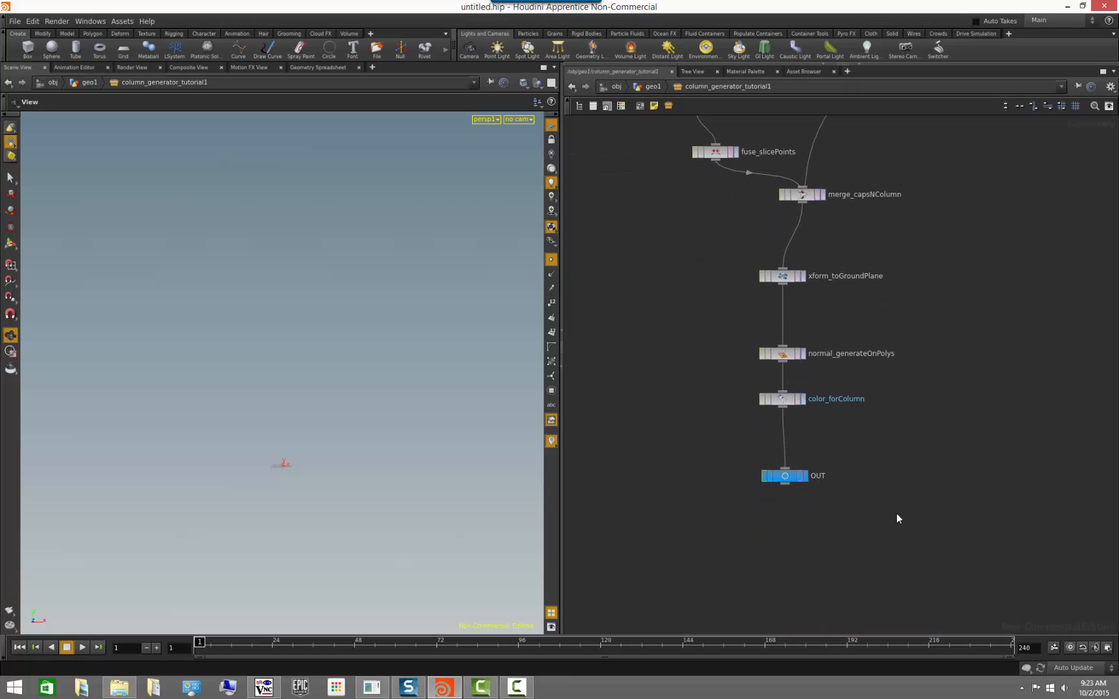
Display the OUT node's output to view the column at the end of the network
scroll(826, 520, up, 2)
click(796, 459)
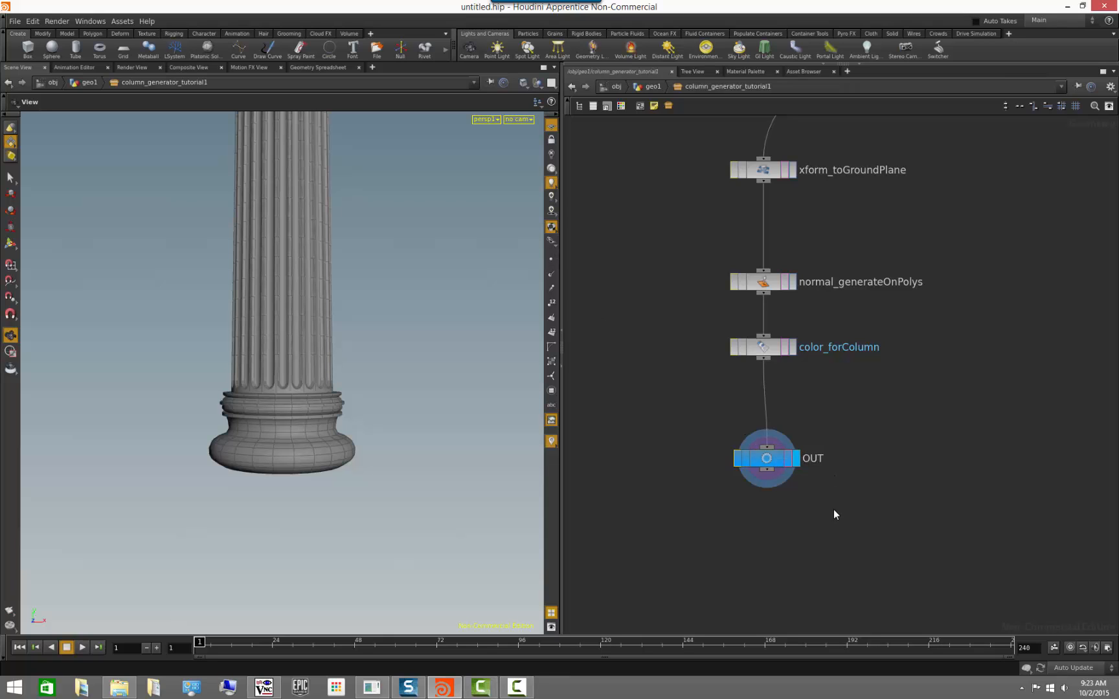
scroll(853, 465, down, 3)
scroll(868, 492, up, 4)
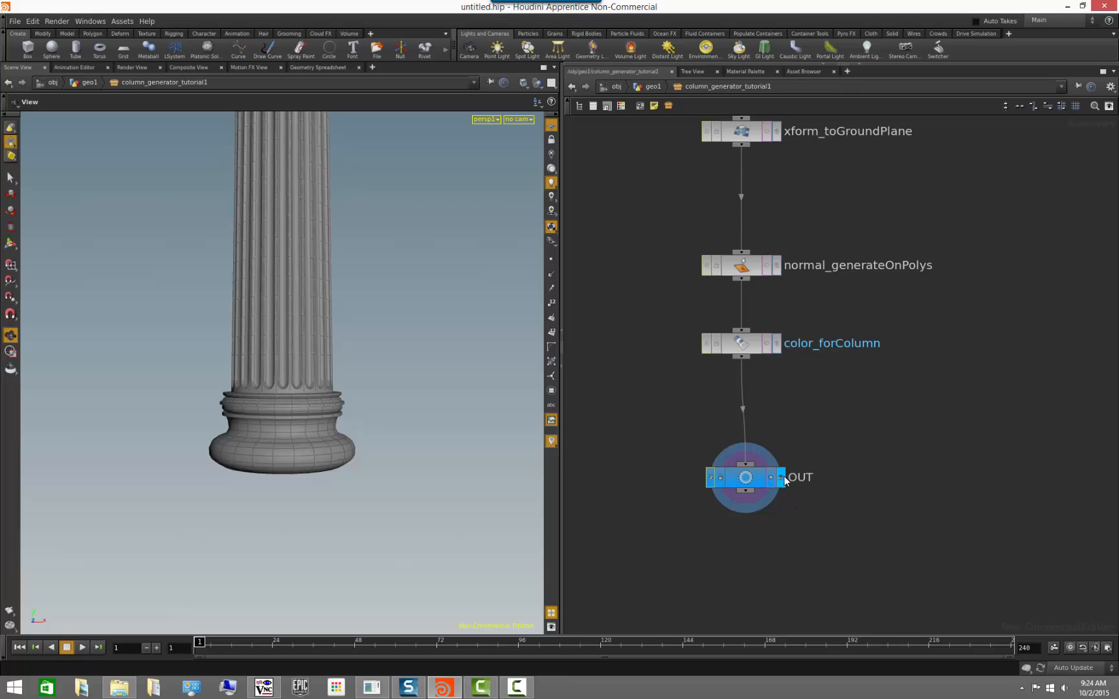
Duplicate the OUT null beside the original and feed the copy from normal_generateOnPolys, bypassing the colour node
click(739, 474)
key(ctrl+c)
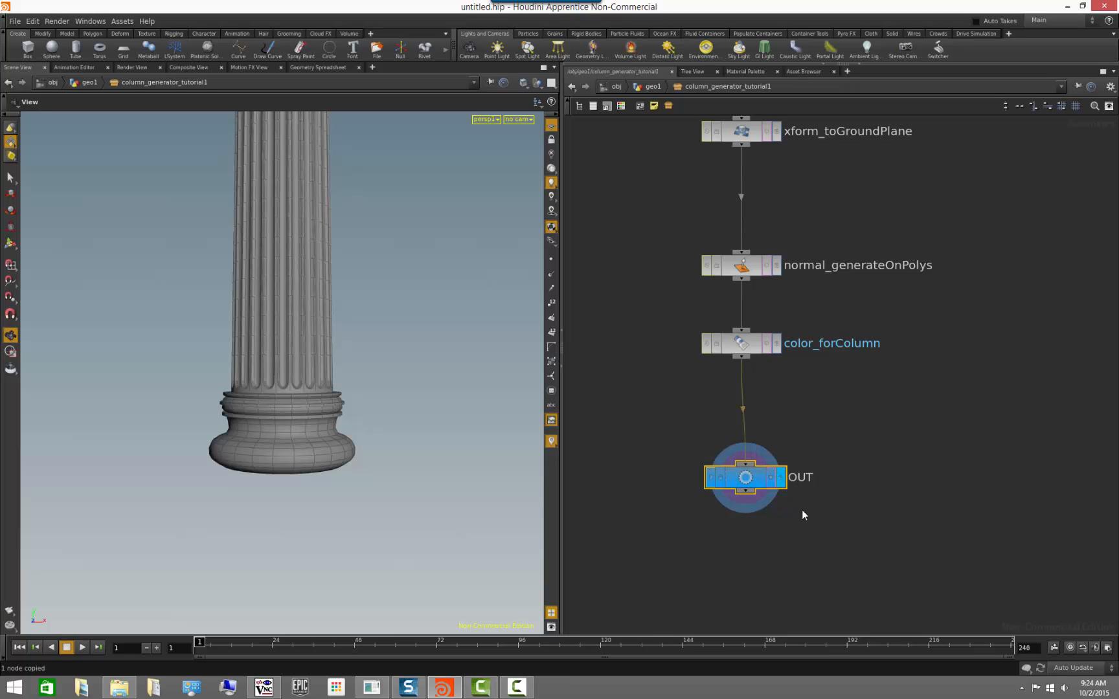
key(ctrl+v)
drag(802, 510, 928, 445)
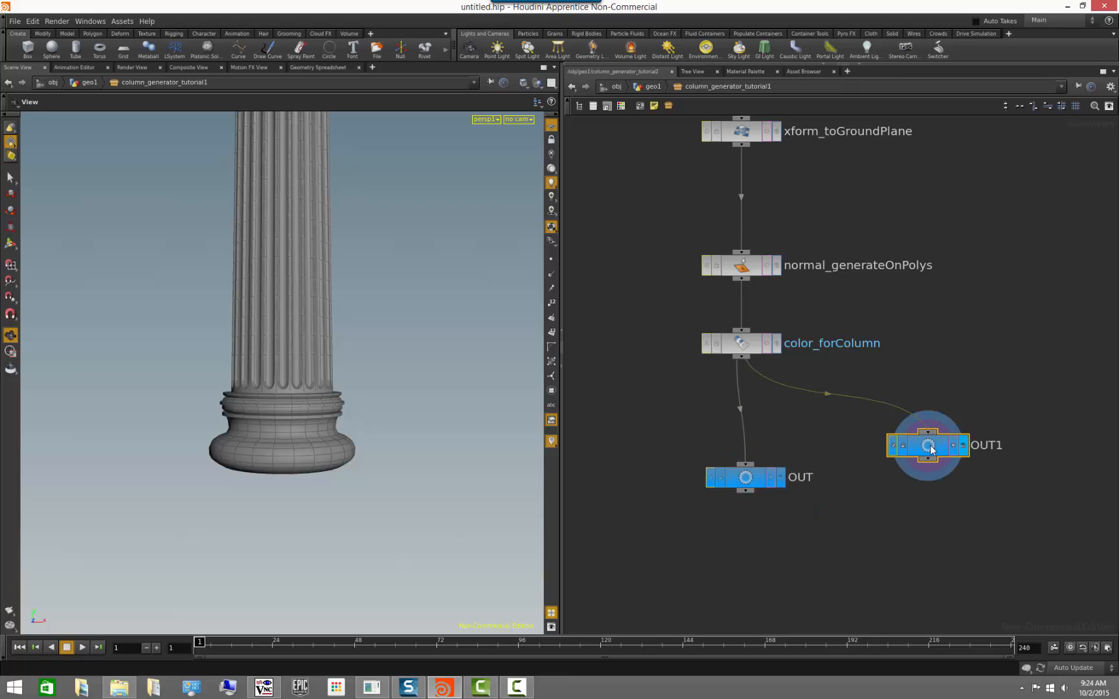
drag(741, 280, 928, 431)
Rename the duplicated null as OUT_columnNoColor
double_click(987, 444)
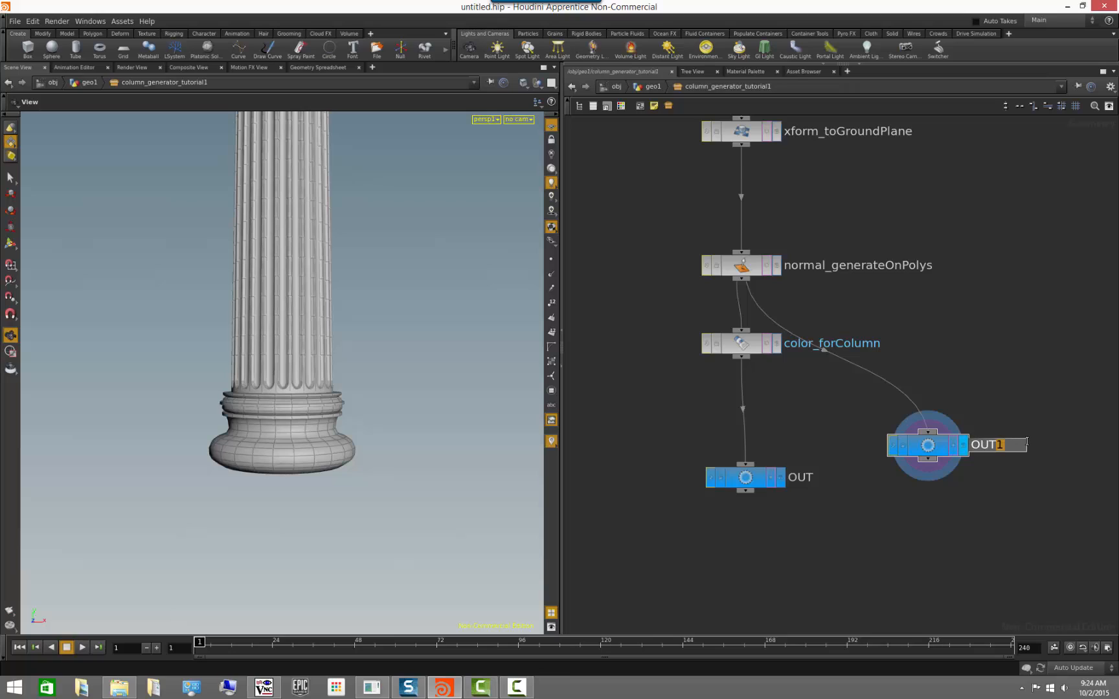
text(_columnNo)
text(Color)
key(Return)
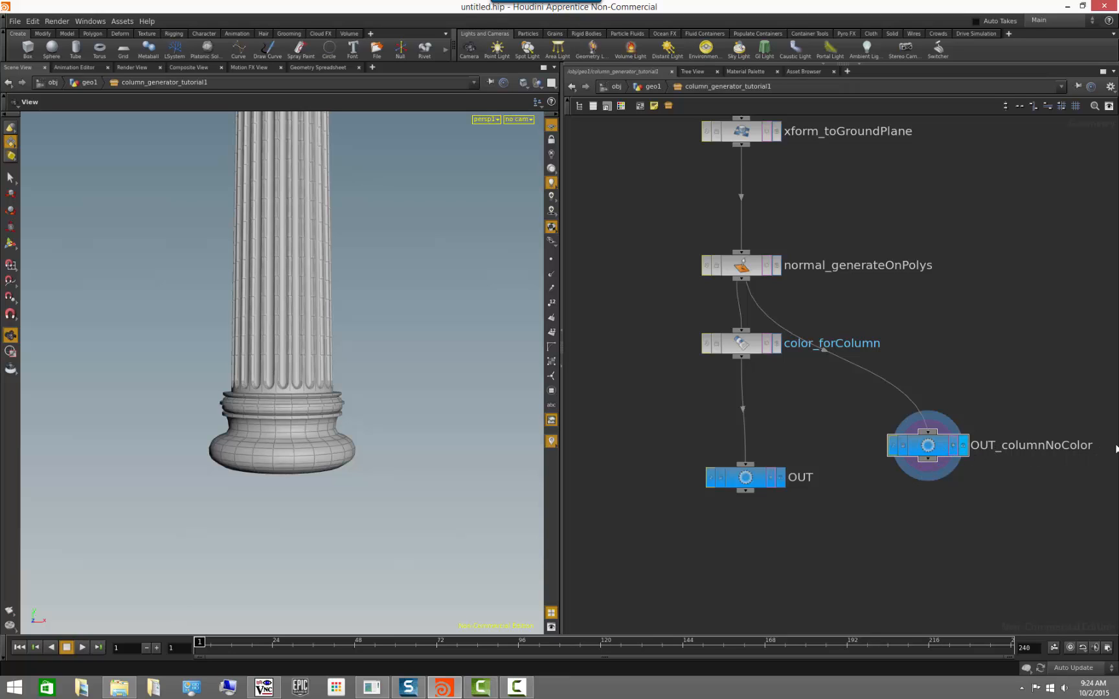
Delete the OUT_columnNoColor null and display the original OUT node
click(935, 447)
middle_drag(951, 367, 905, 413)
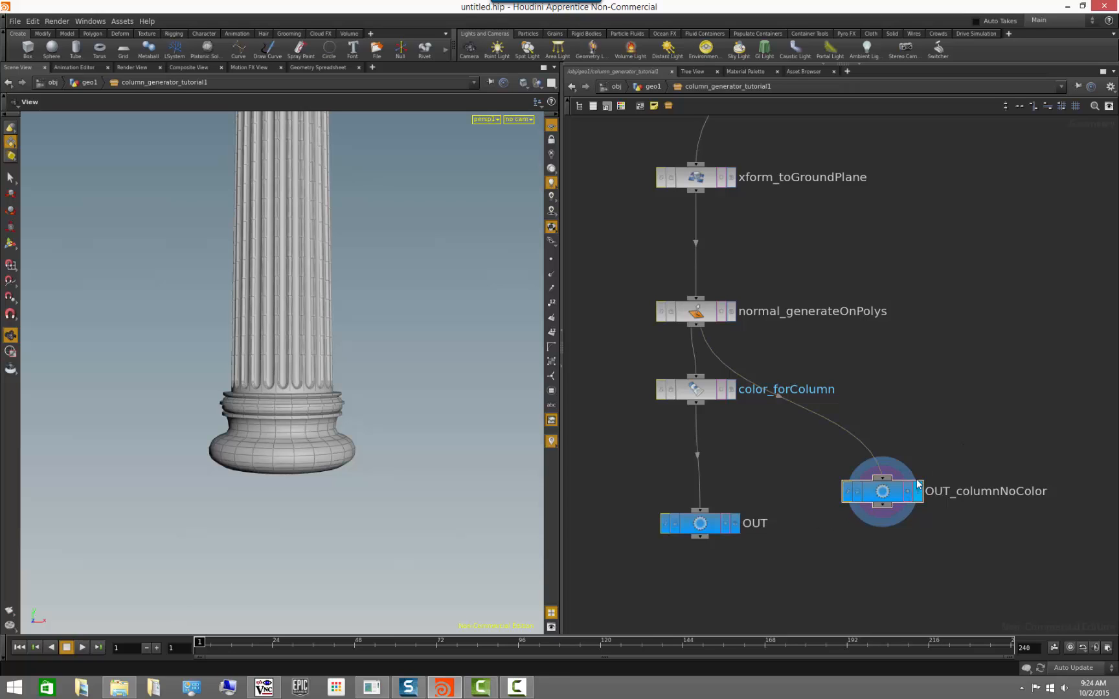
key(Delete)
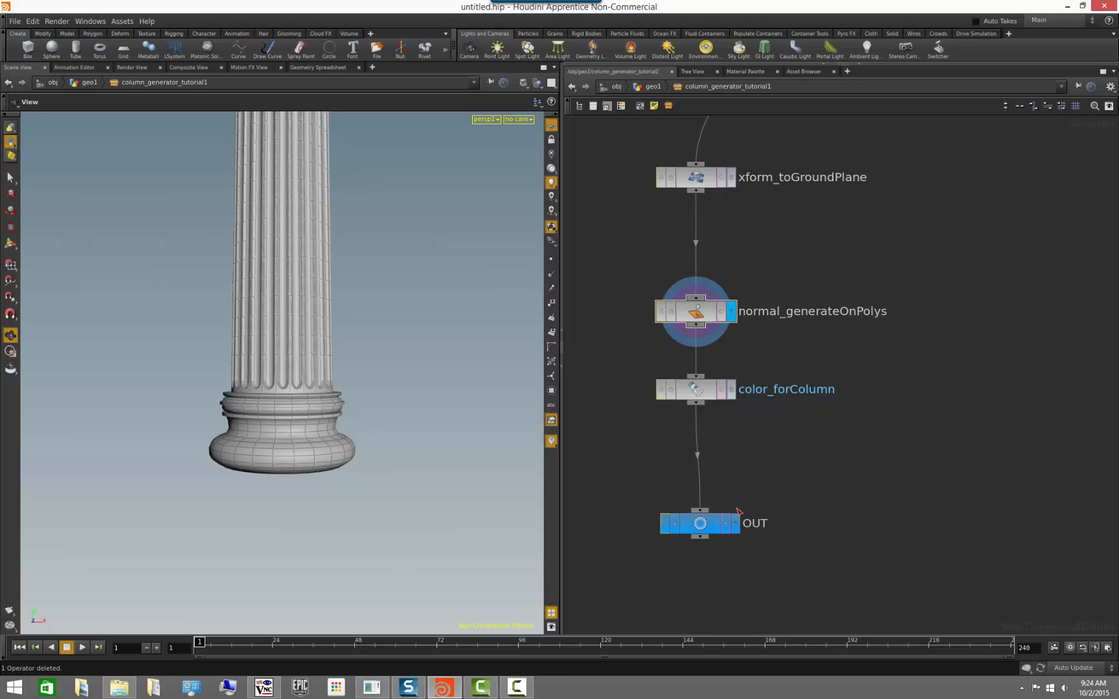
click(735, 528)
Add an Output node beside the OUT null, connect color_forColumn to its input and display it
scroll(853, 478, down, 5)
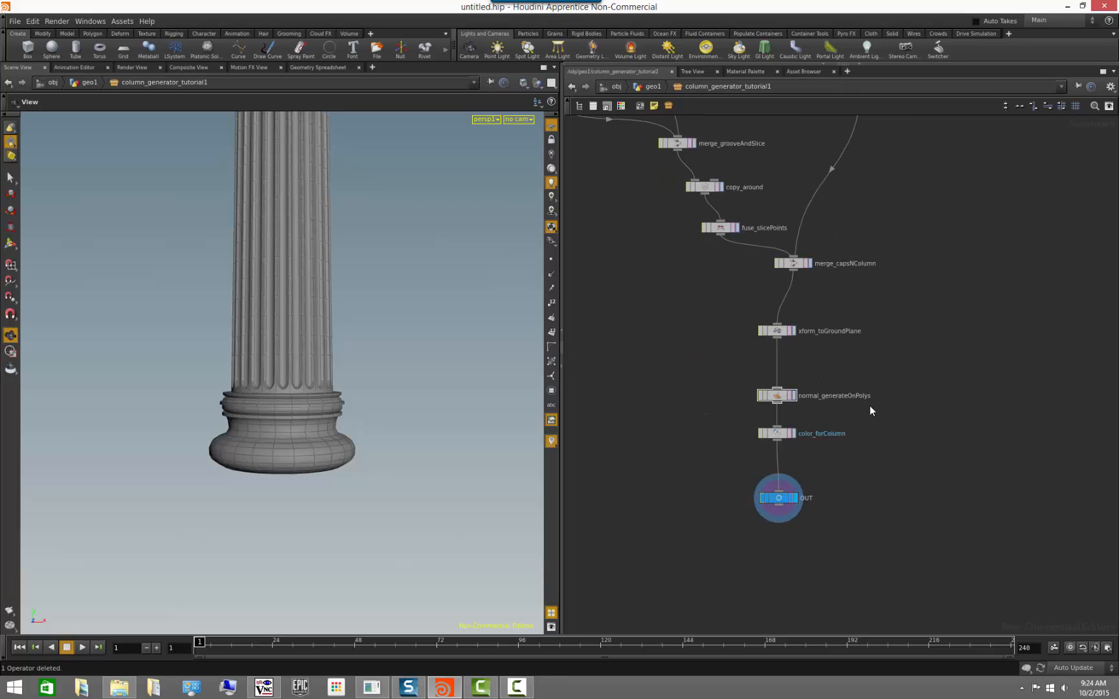
middle_drag(917, 395, 915, 452)
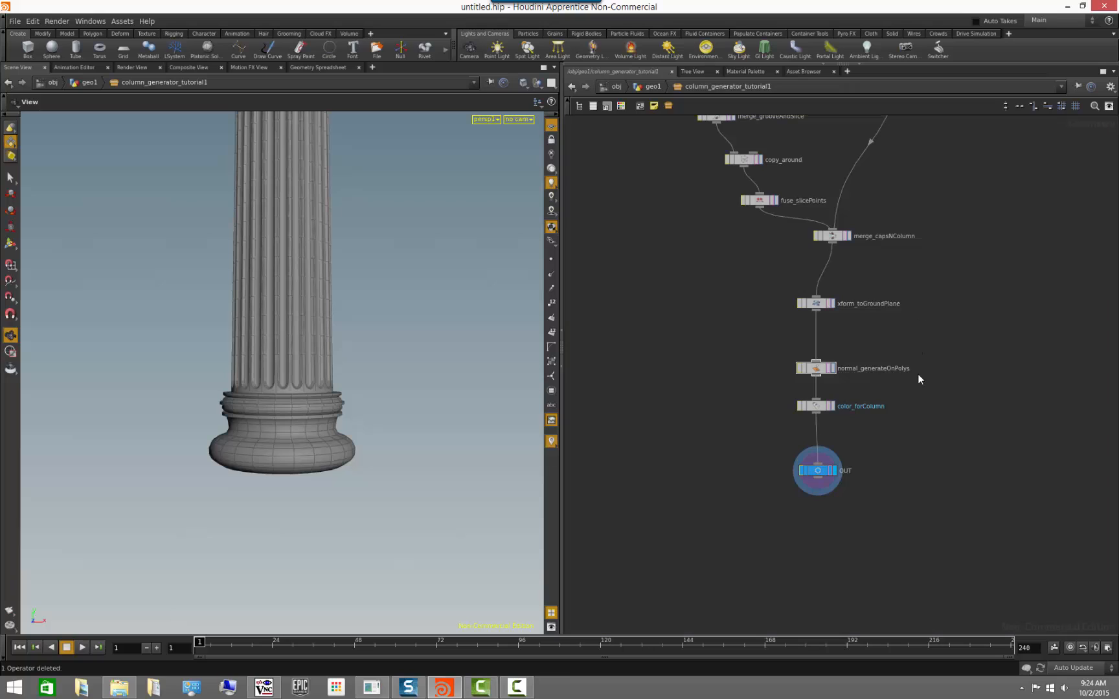
scroll(925, 453, up, 3)
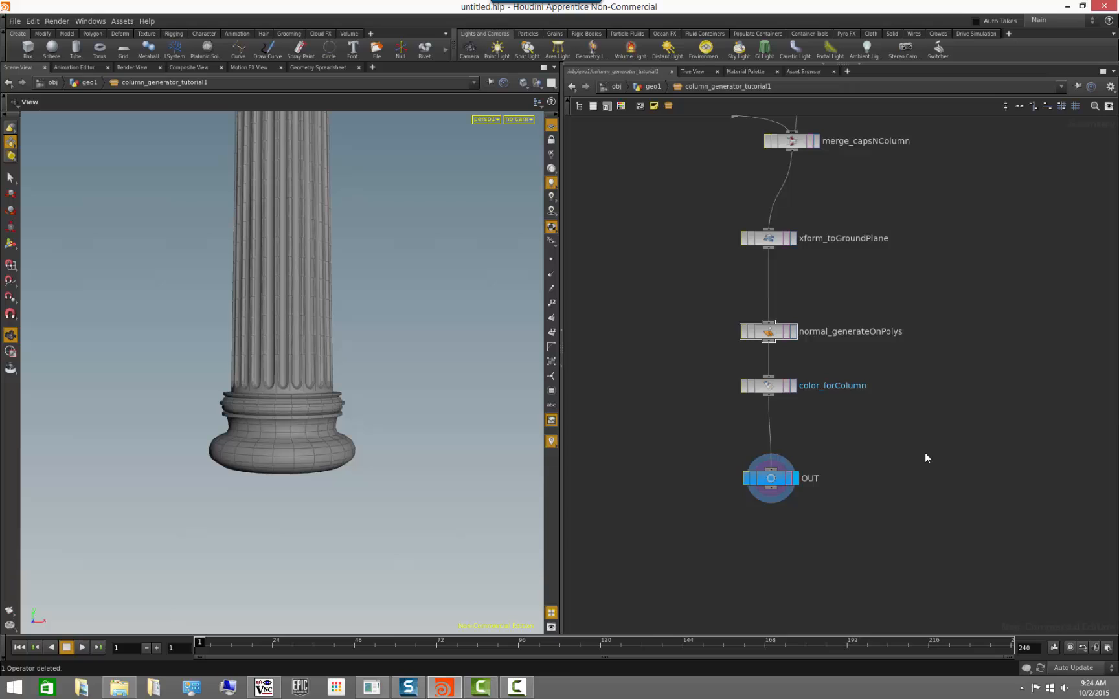
middle_drag(839, 451, 827, 490)
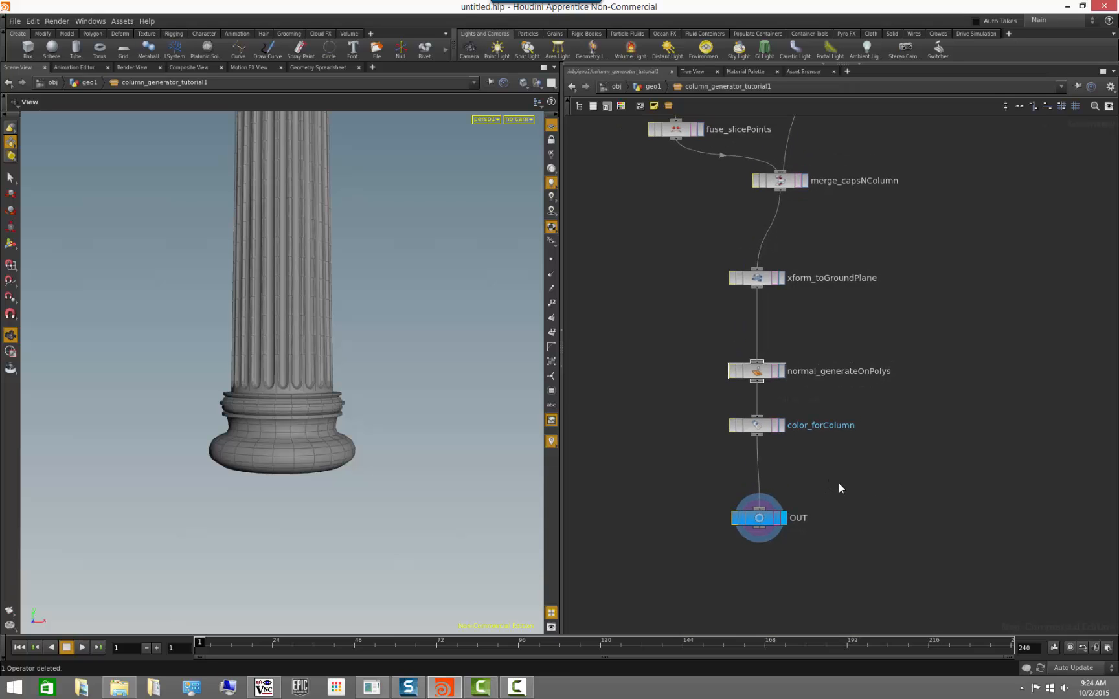
key(Tab)
text(outp)
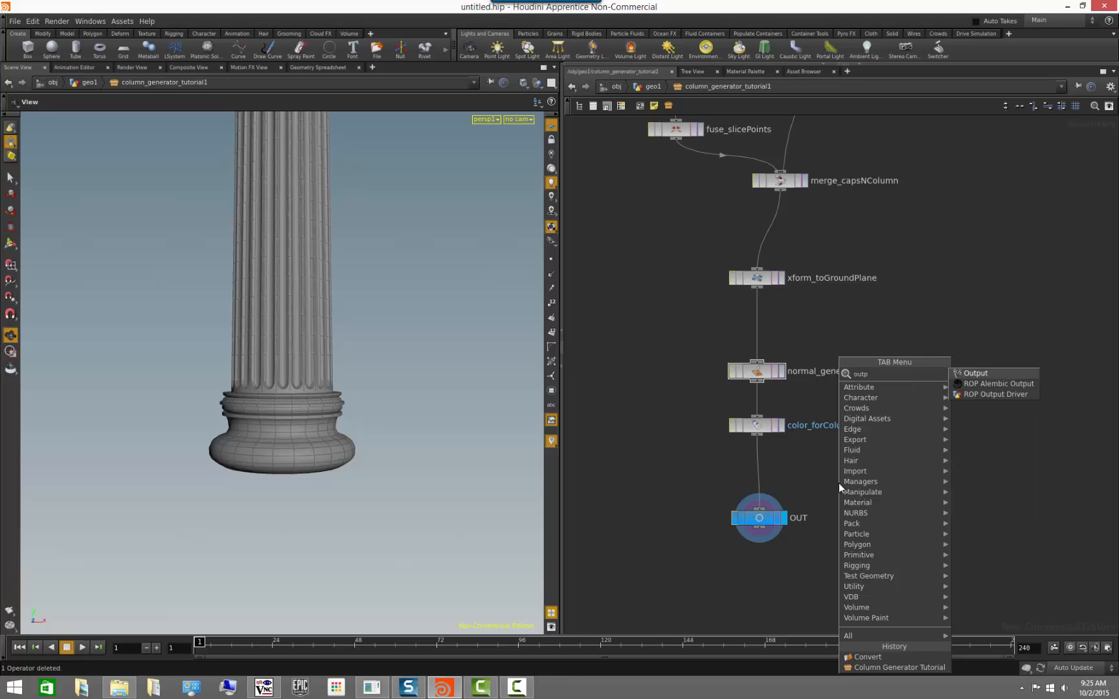
click(991, 375)
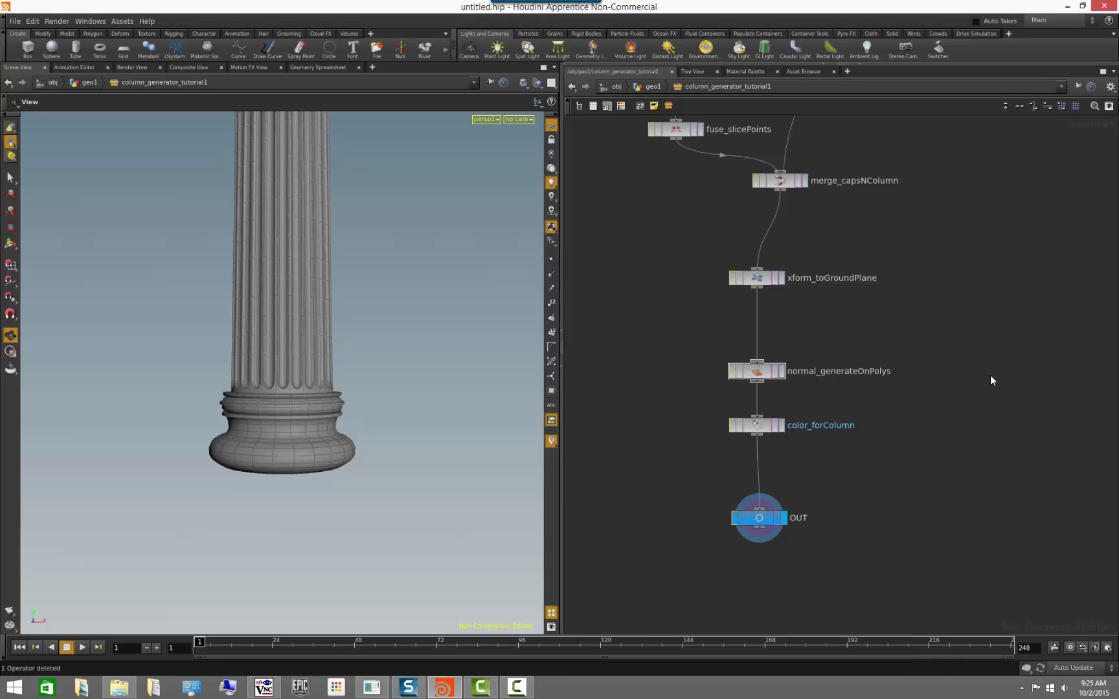
click(888, 505)
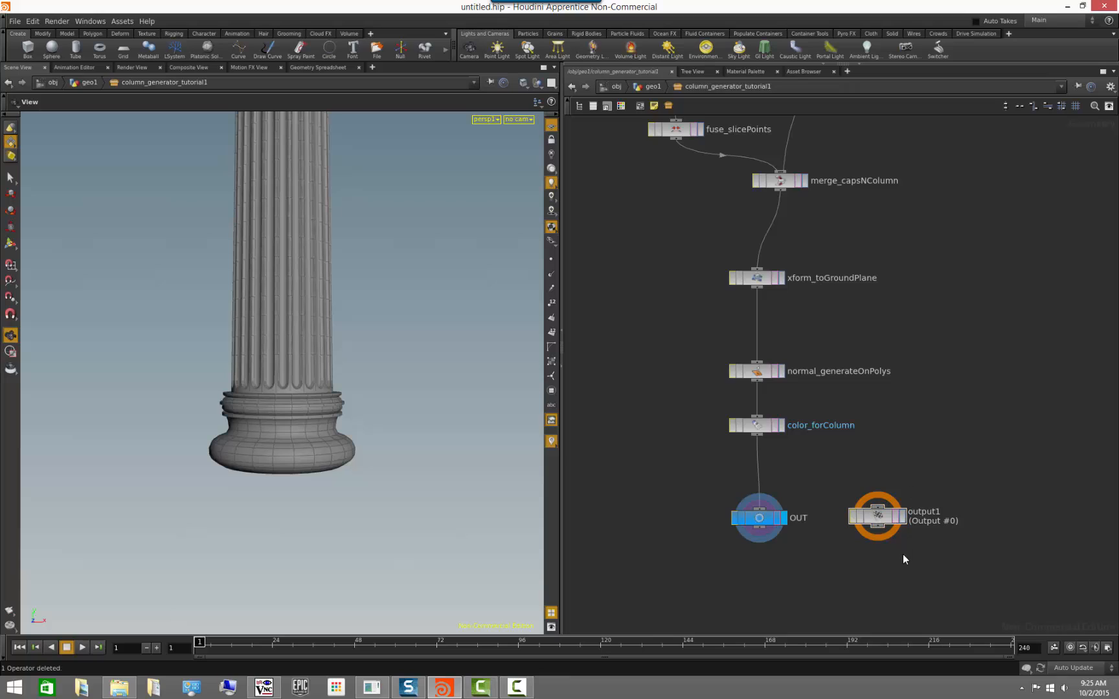
drag(764, 443, 877, 507)
click(901, 520)
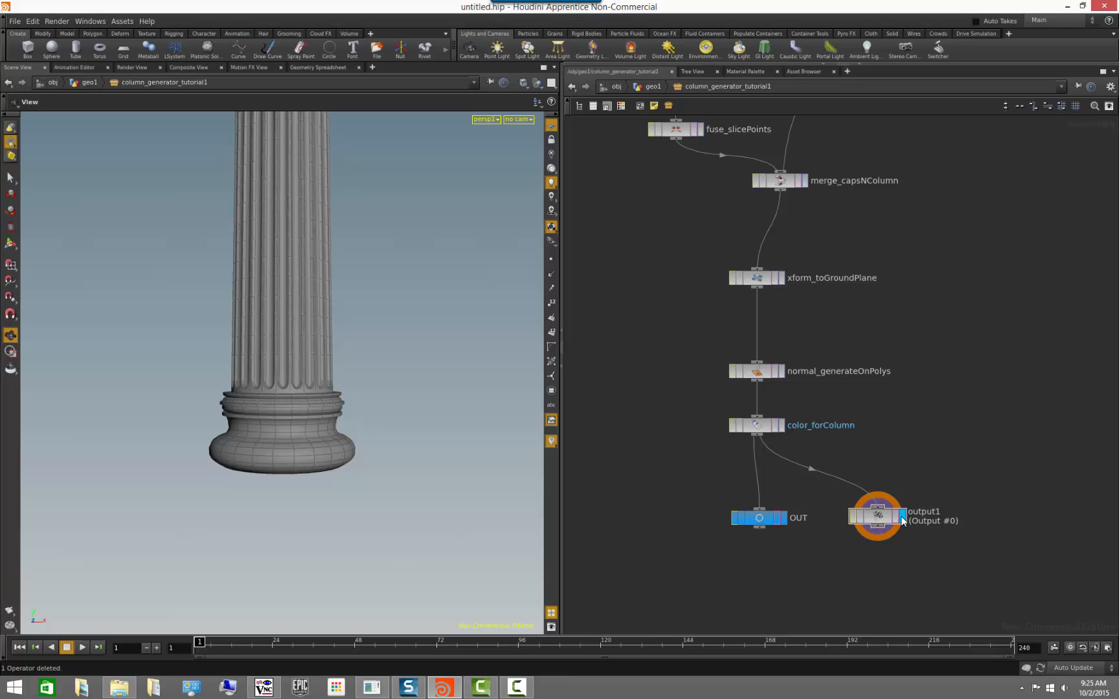
Rename the new Output node as OUT1
double_click(925, 513)
text(OUT1)
key(Return)
Delete the old OUT null and move the Output node into its place below color_forColumn
click(762, 519)
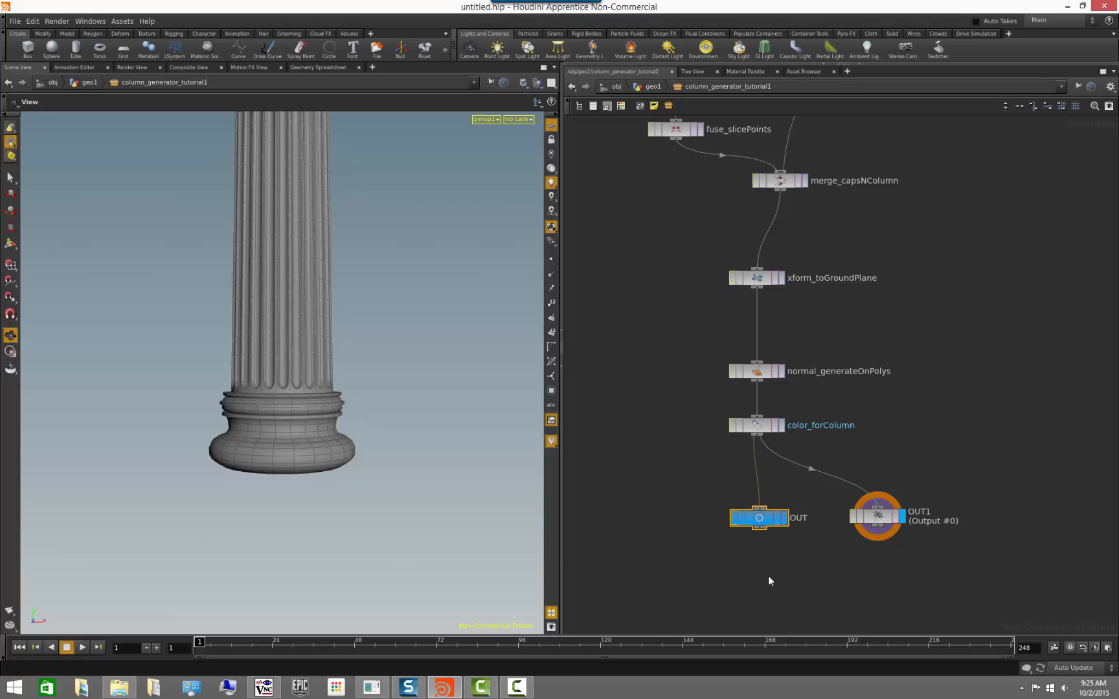
key(Delete)
drag(864, 517, 744, 516)
Rename the Output node as OUT
double_click(802, 512)
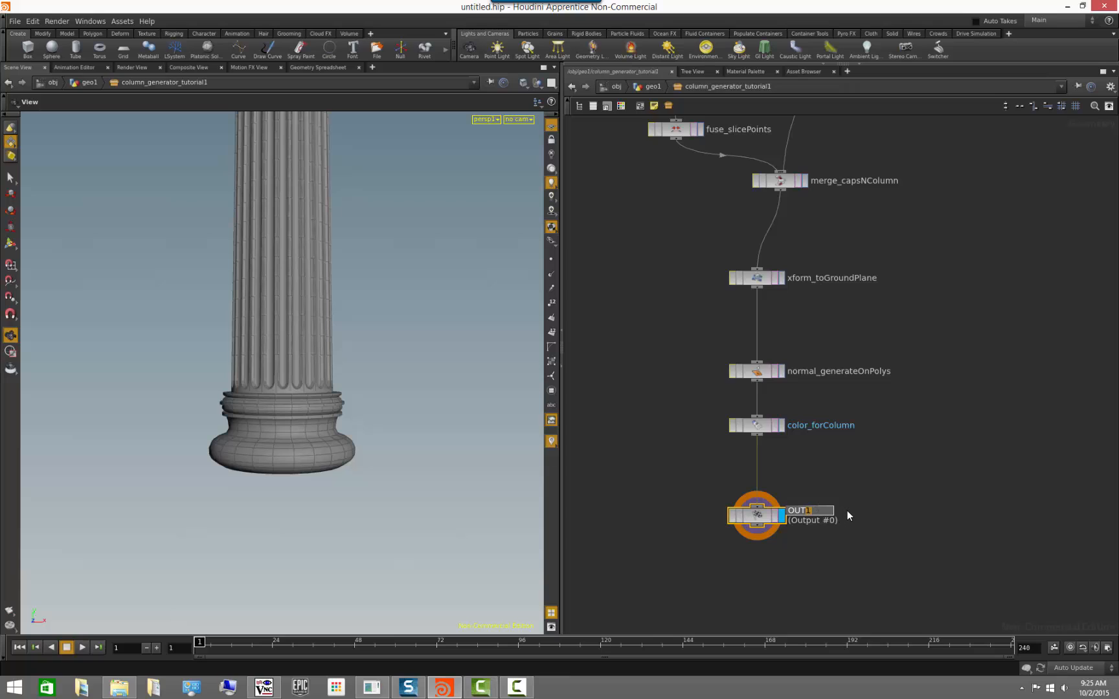
key(BackSpace)
key(Return)
Display the outputs of normal_generateOnPolys, xform_toGroundPlane, merge_capsNColumn, color_forColumn and fuse_slicePoints in turn
click(781, 371)
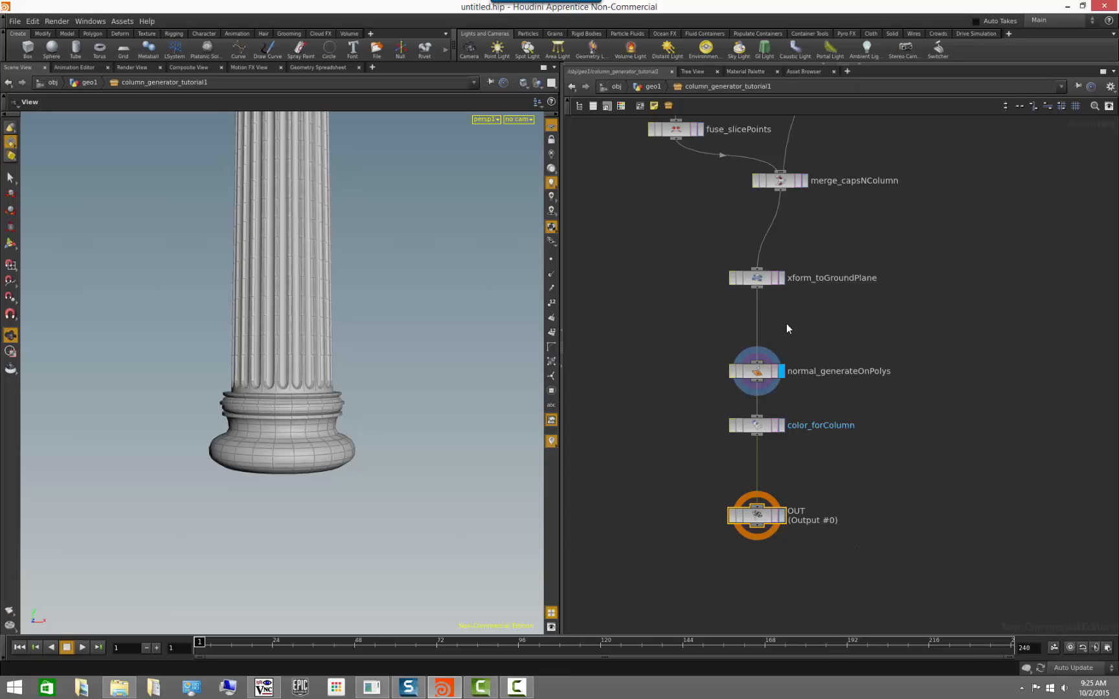
click(781, 279)
click(805, 180)
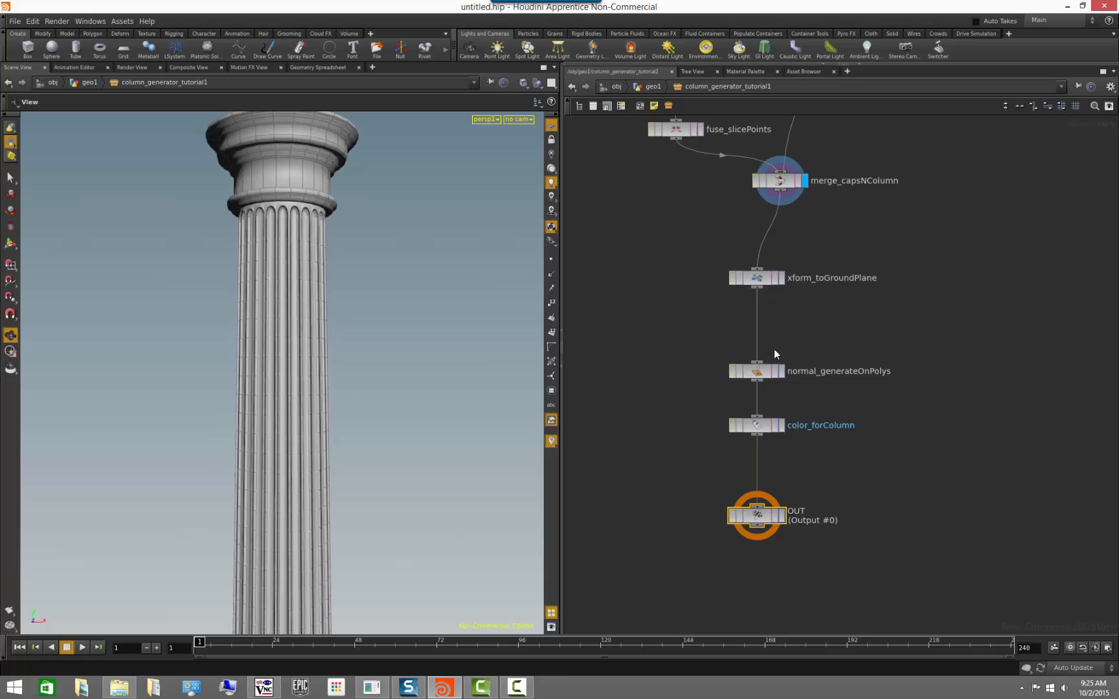
click(782, 425)
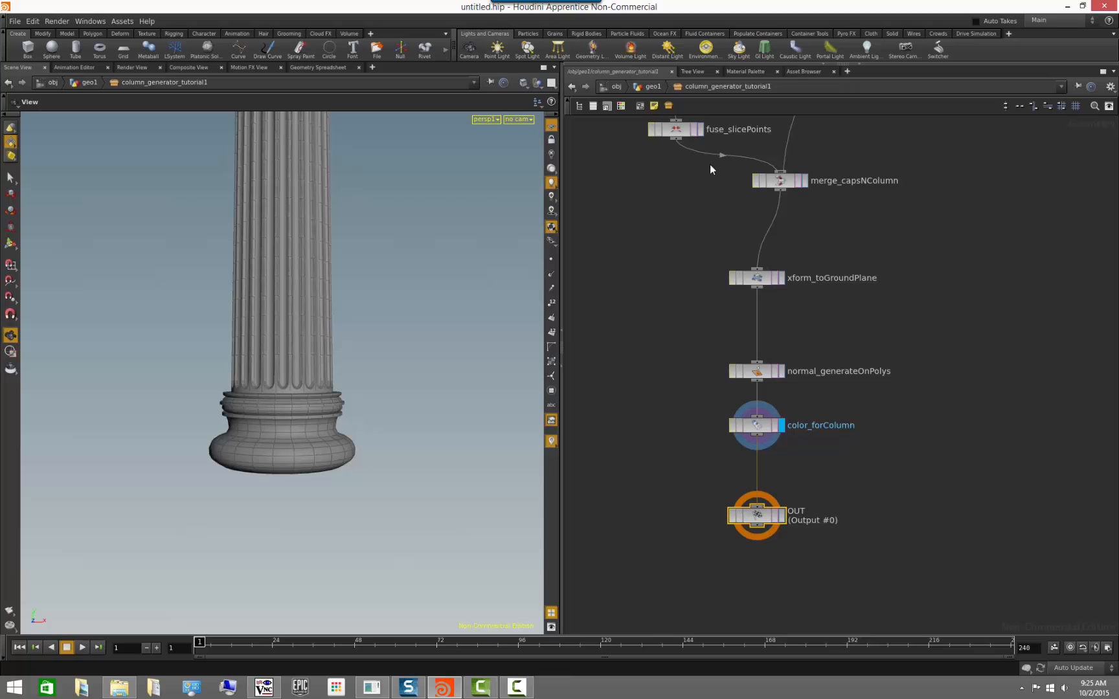
click(700, 129)
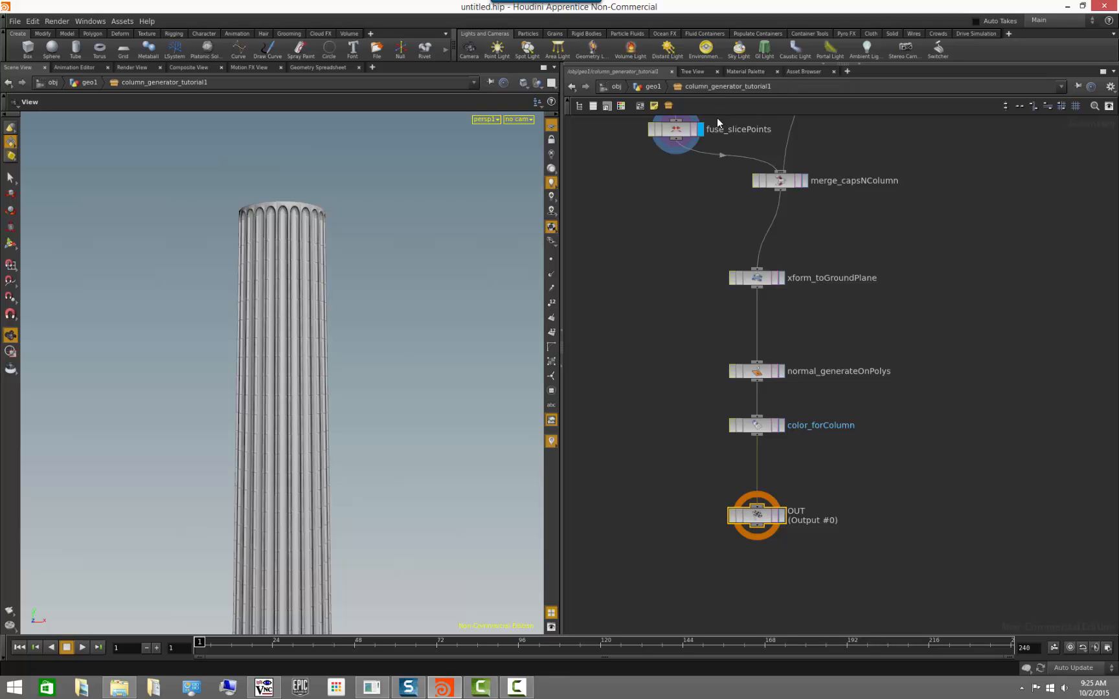
Check the asset's result at the geo1 level, and go back inside it to display merge_capsNColumn
click(661, 86)
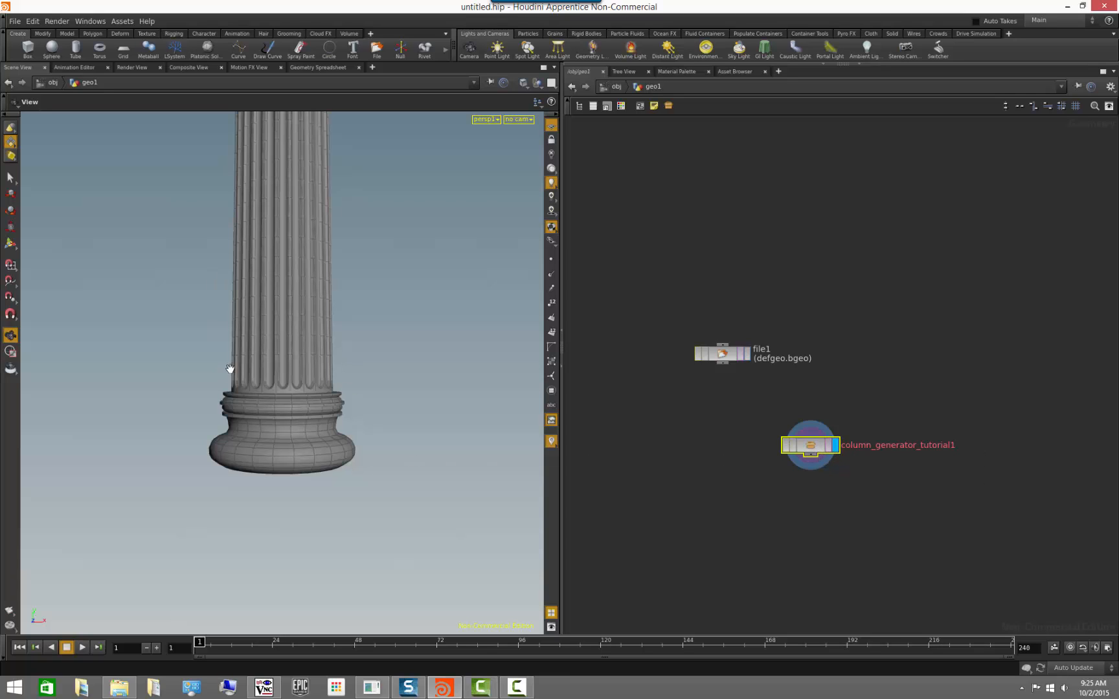
double_click(809, 447)
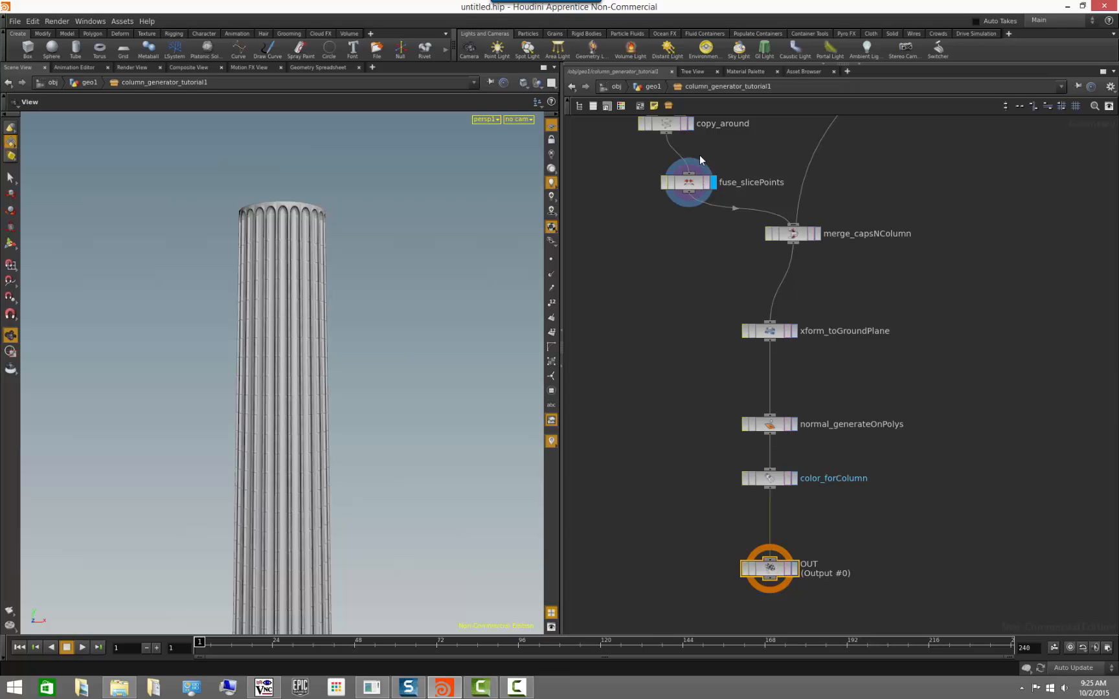
click(818, 234)
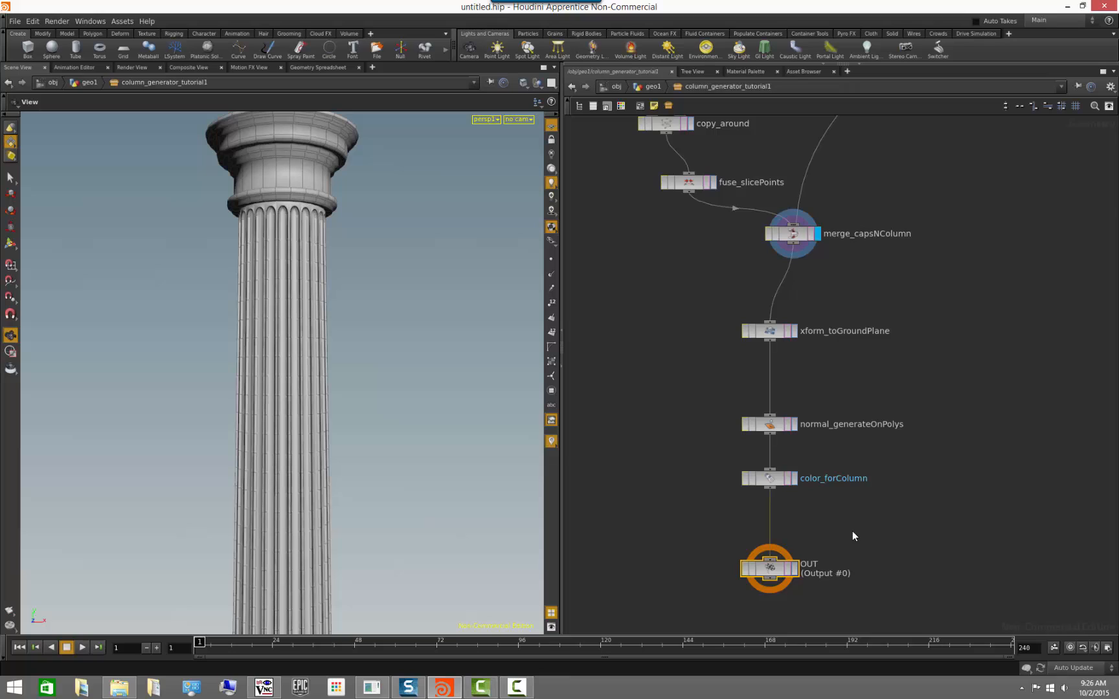
Display the OUT node's output and view its Output Index parameter
click(794, 568)
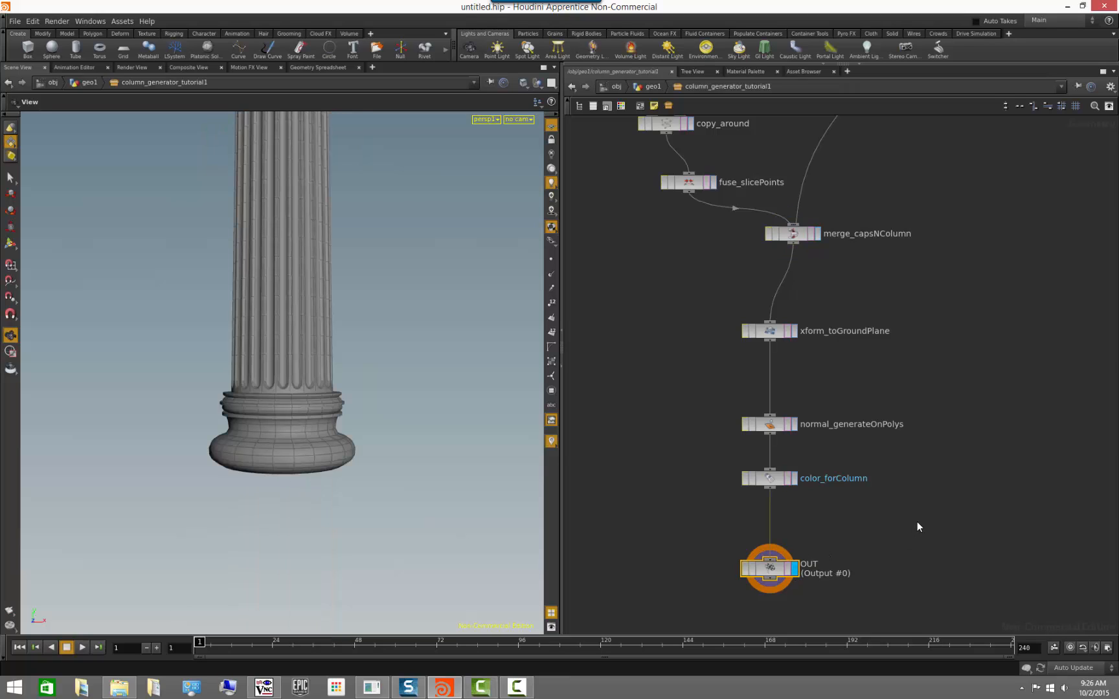
key(p)
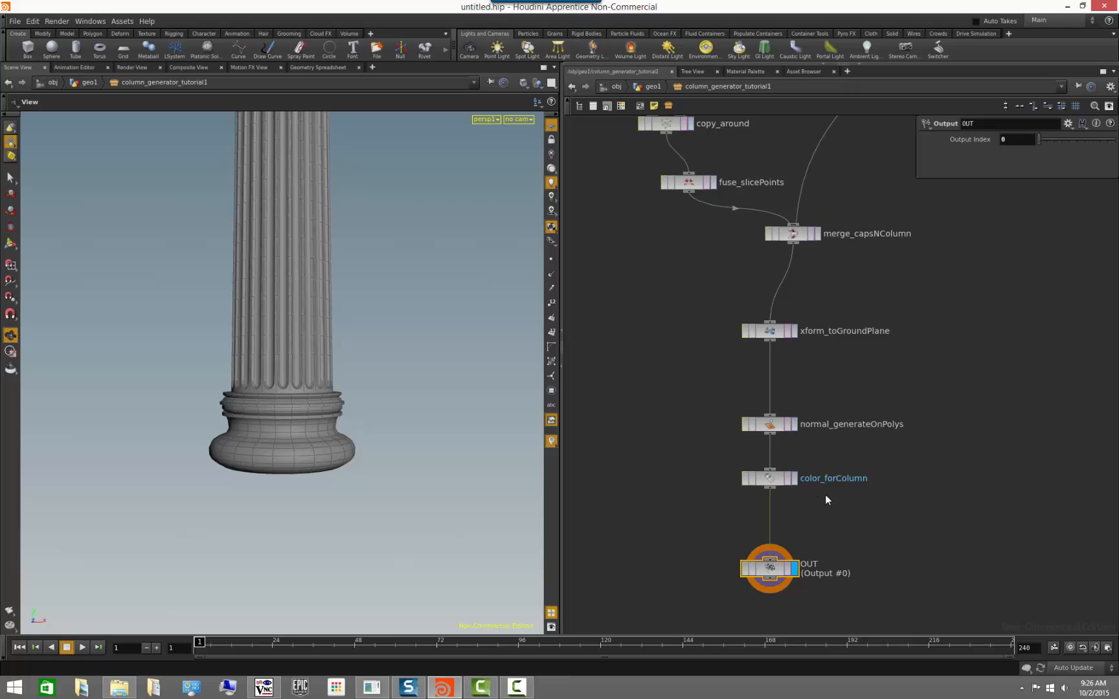
click(946, 460)
key(p)
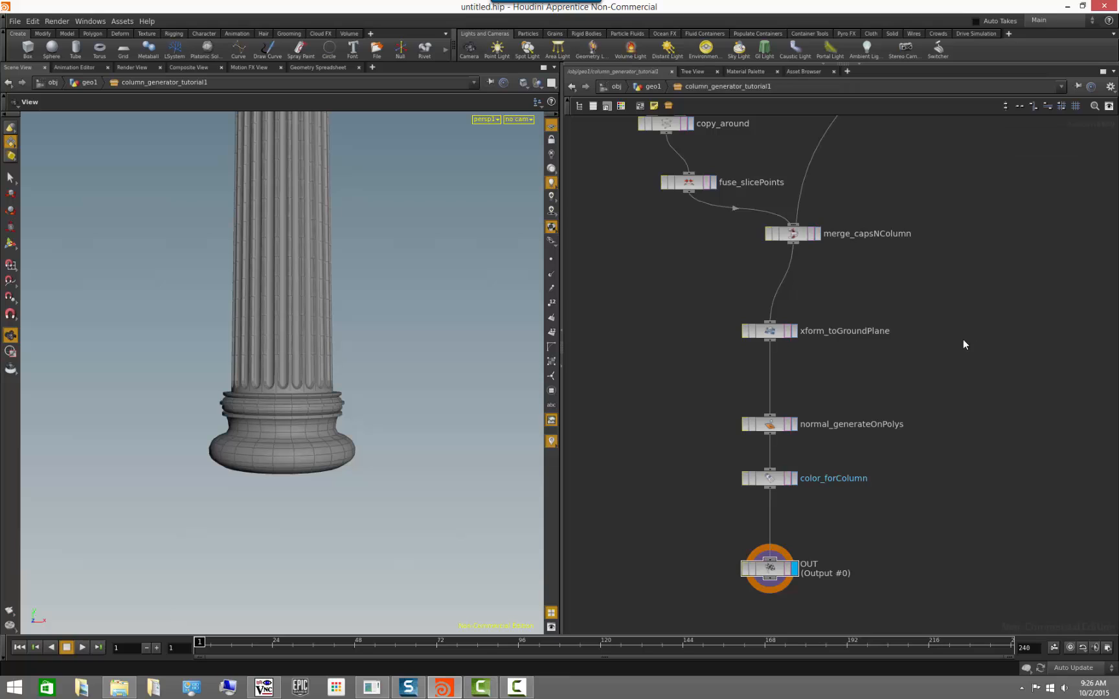
Examine the renamed network from OUT back up through the groove and cap branches to circle_grooveCurve and tube_columnBody
middle_drag(929, 320, 937, 372)
scroll(938, 371, down, 3)
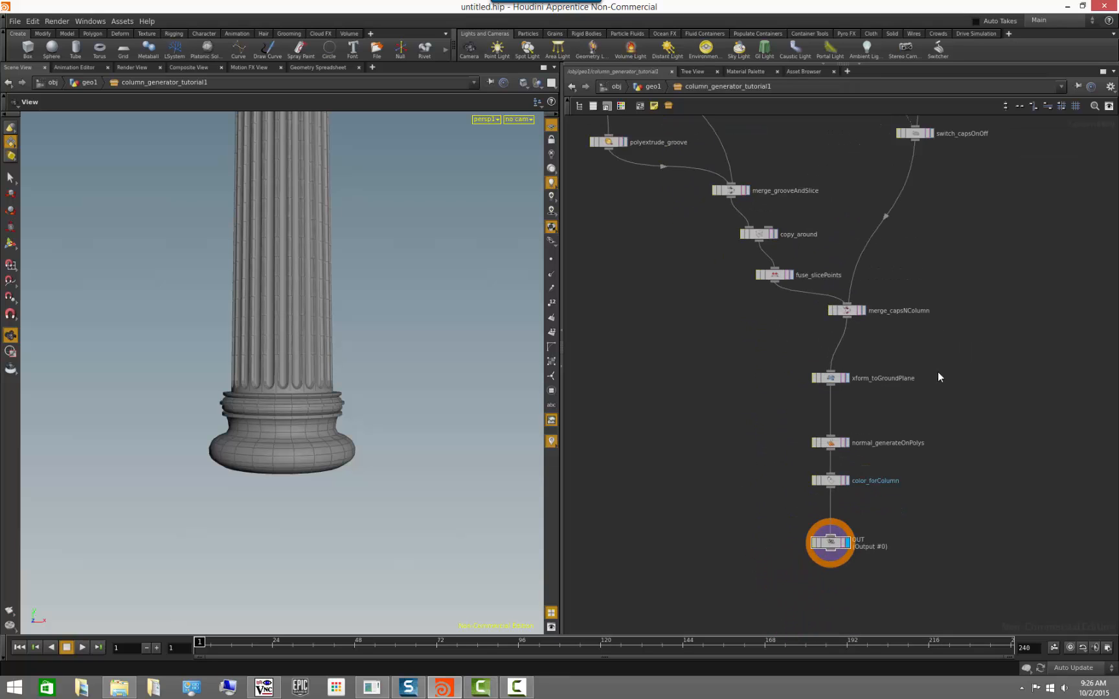
scroll(940, 370, up, 2)
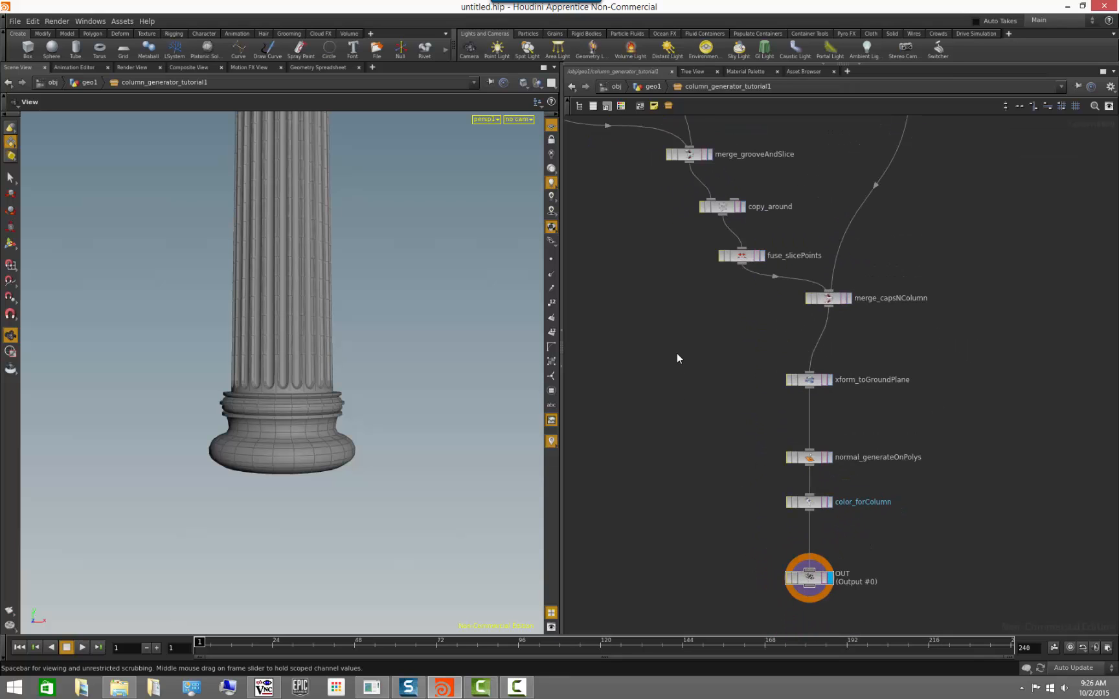
middle_drag(711, 320, 815, 468)
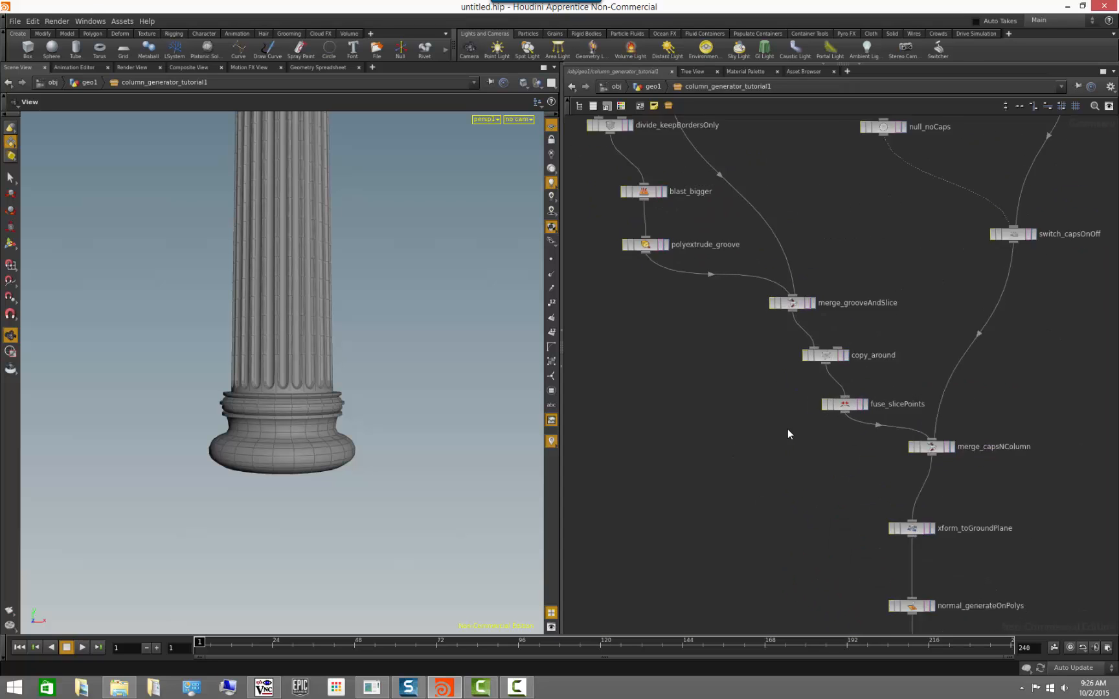
scroll(721, 383, down, 1)
middle_drag(721, 383, 789, 591)
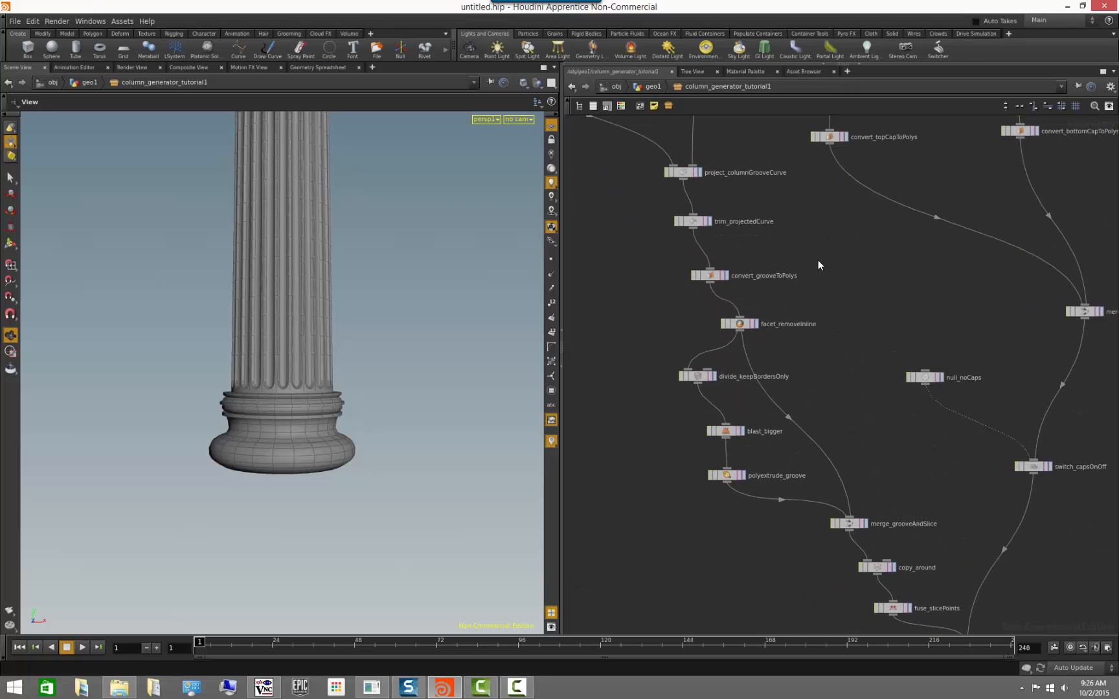
middle_drag(818, 260, 846, 407)
scroll(846, 407, down, 3)
scroll(844, 401, up, 1)
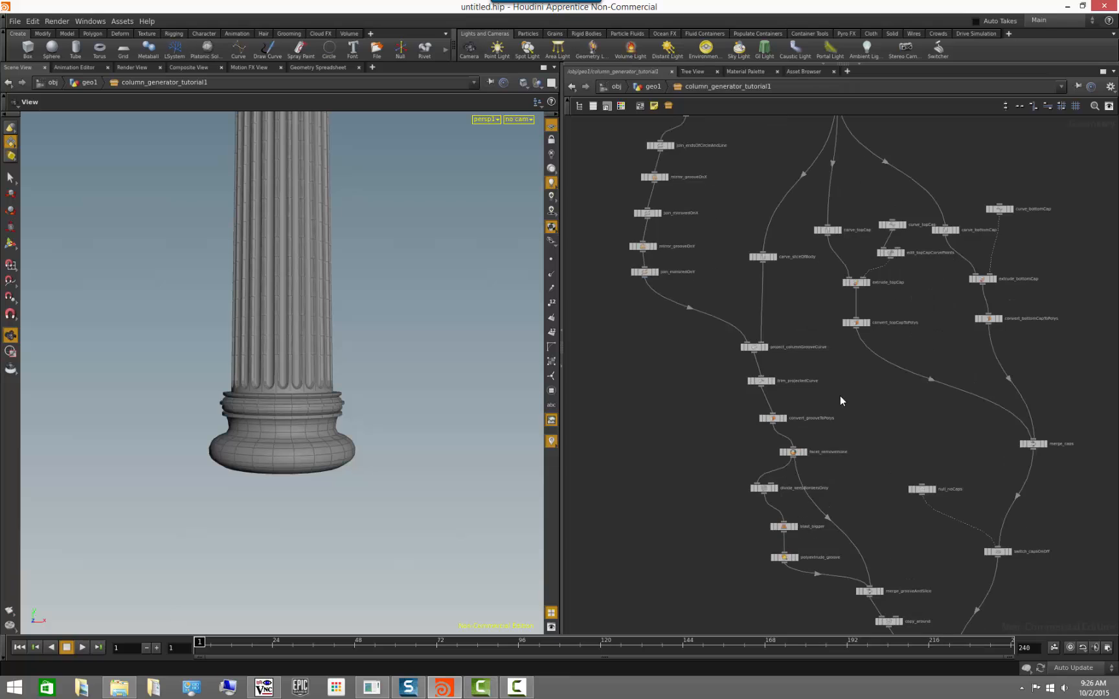
middle_drag(724, 250, 755, 434)
scroll(752, 432, up, 2)
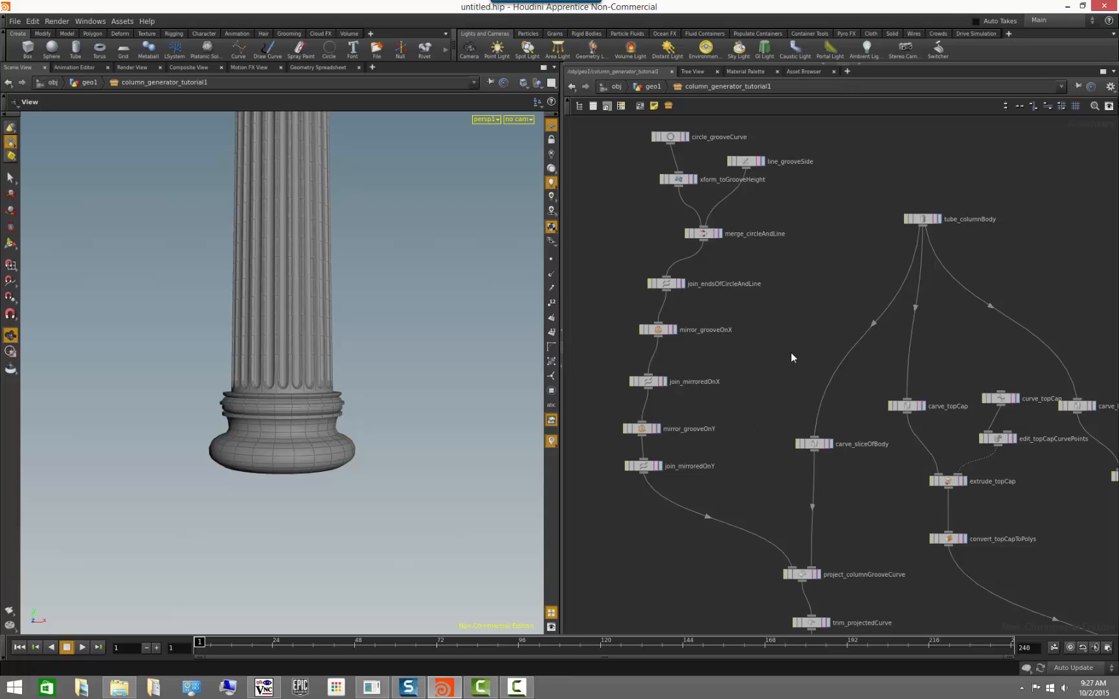
middle_drag(818, 333, 865, 487)
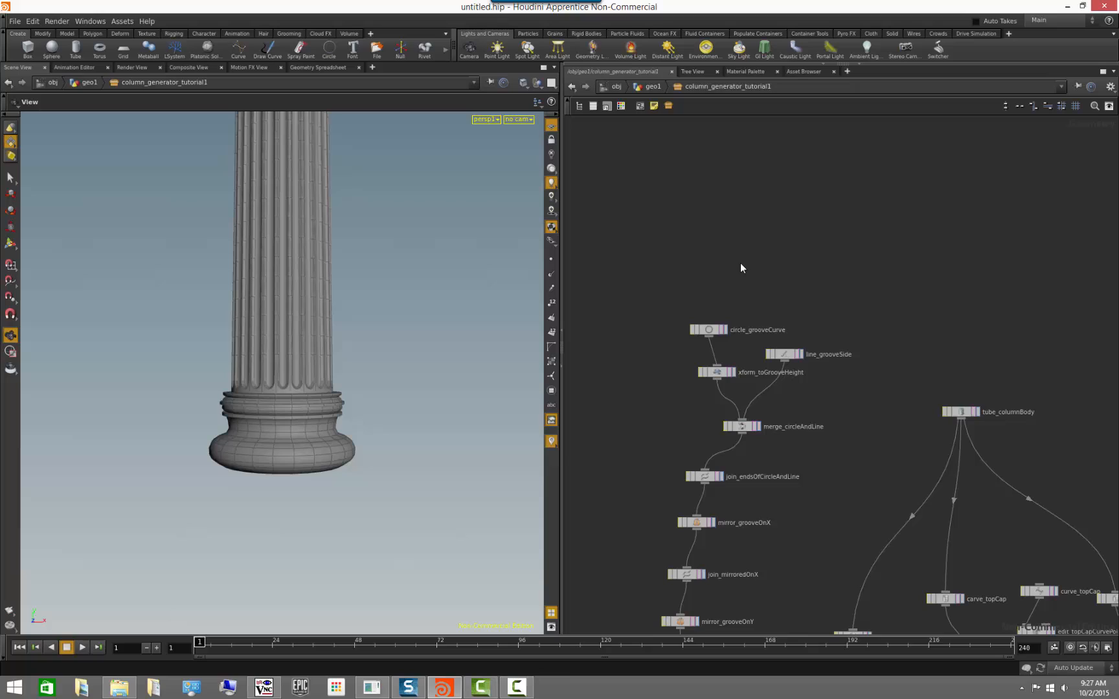
Color the circle_grooveCurve and line_grooveSide nodes yellow using the network's color palette
click(709, 333)
shift+click(782, 354)
key(c)
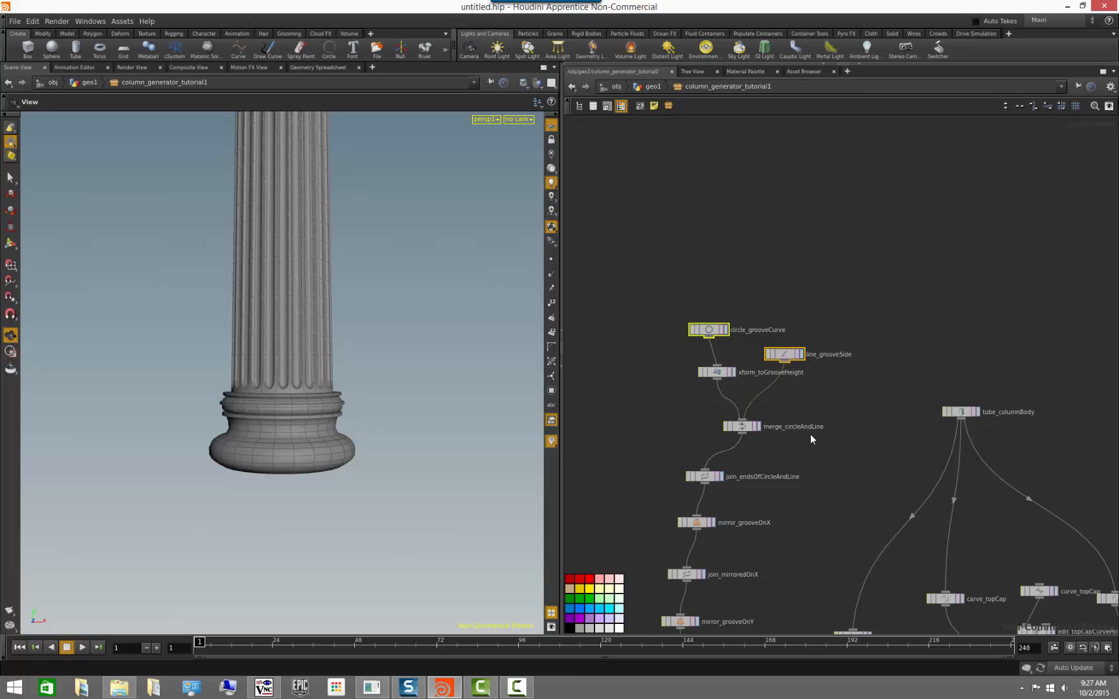
click(589, 590)
Color the tube_columnBody node yellow to match the groove source nodes
middle_drag(936, 448, 864, 415)
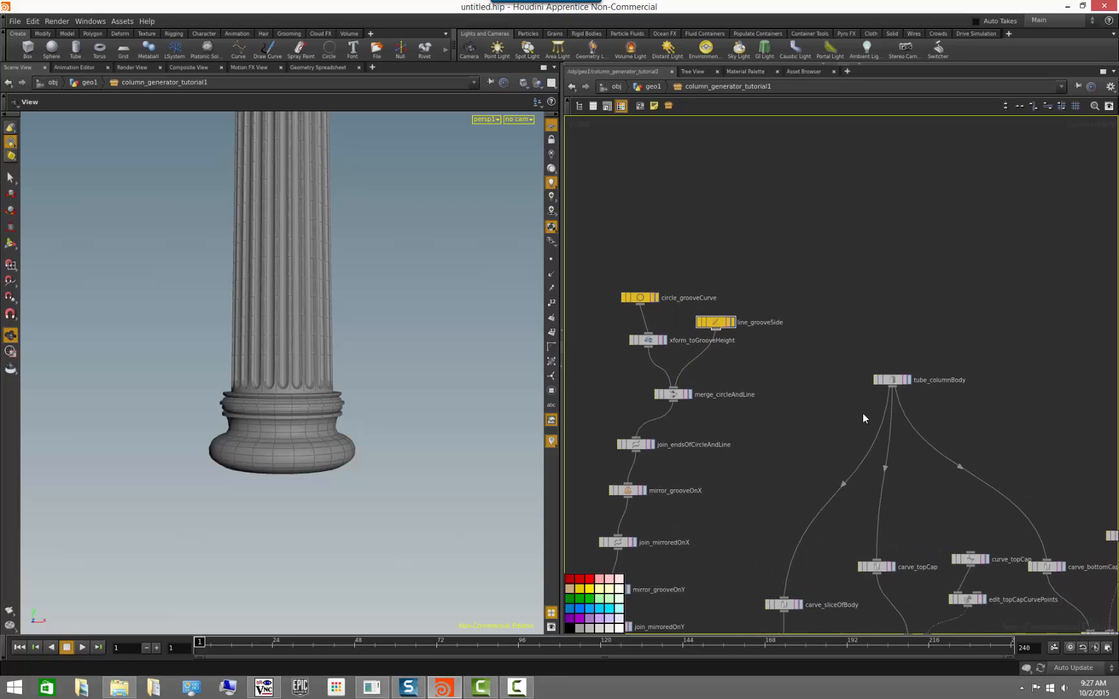
drag(842, 350, 911, 390)
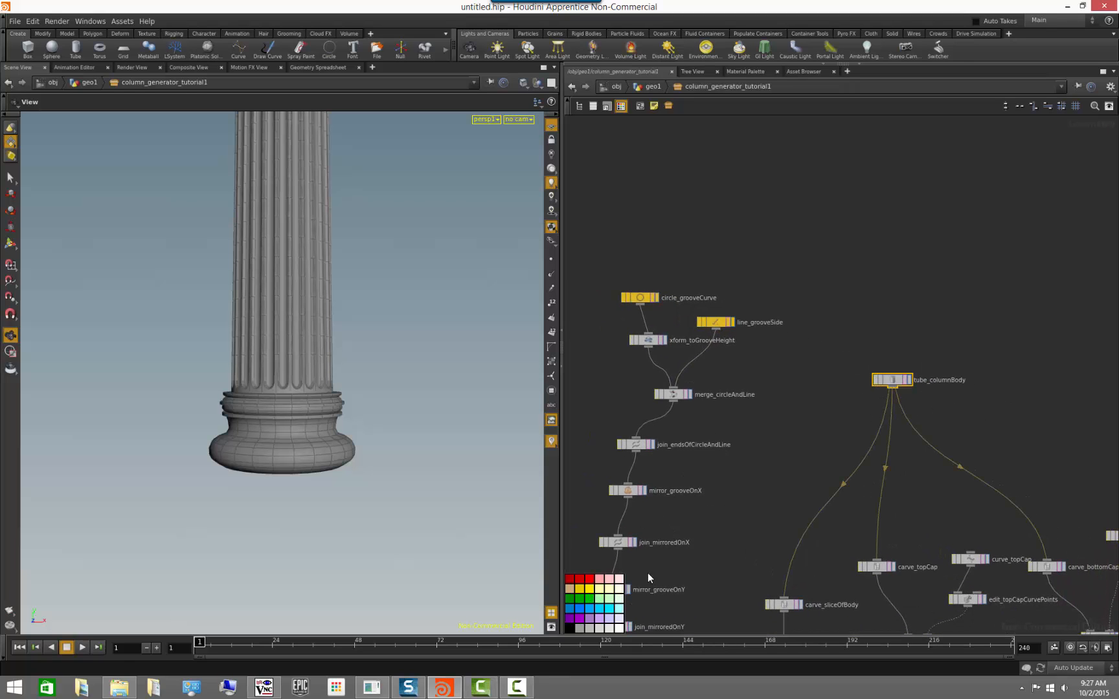
click(588, 588)
scroll(746, 519, down, 3)
middle_drag(852, 516, 807, 498)
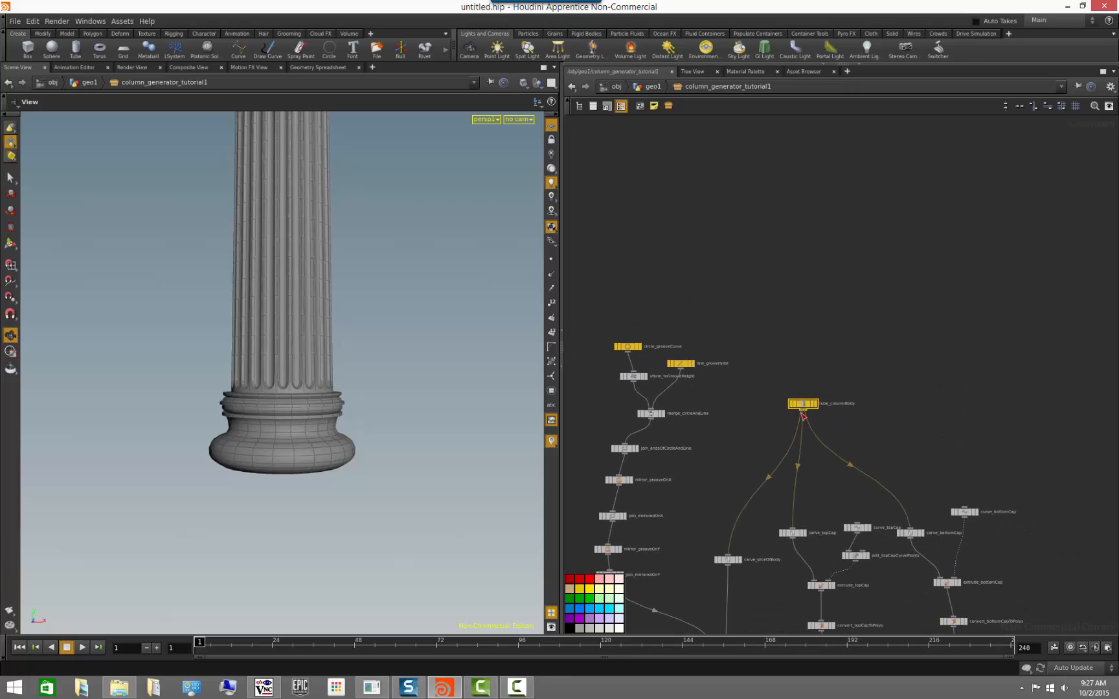
middle_drag(725, 470, 756, 361)
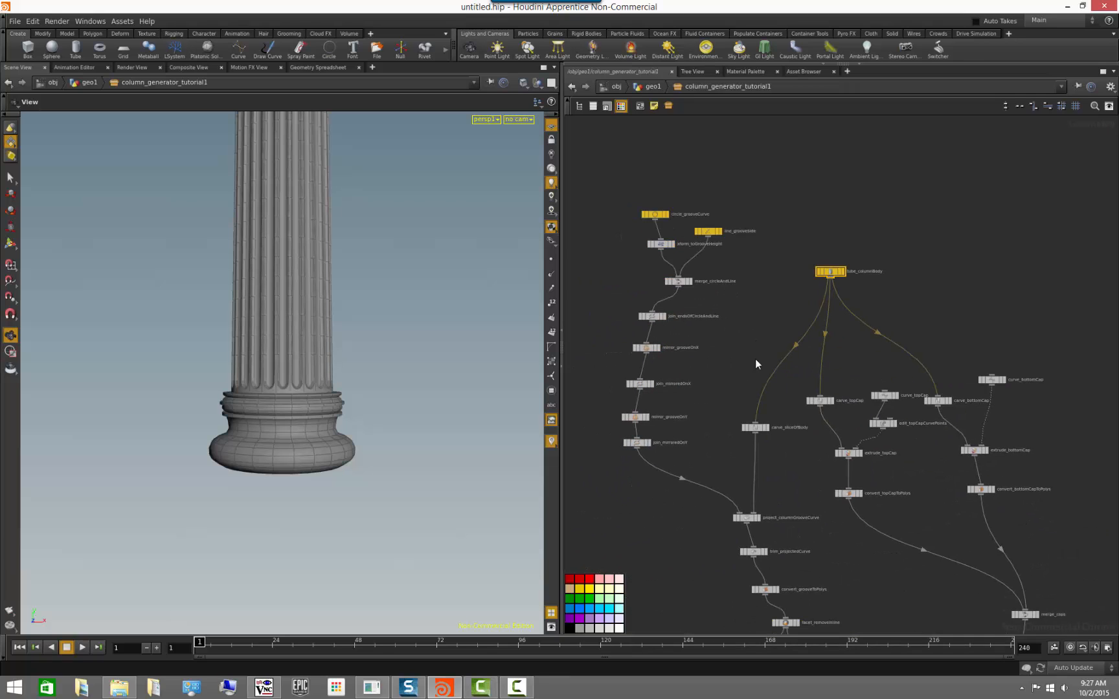
click(933, 365)
Color the curve_topCap and curve_bottomCap nodes yellow
middle_drag(942, 305, 881, 290)
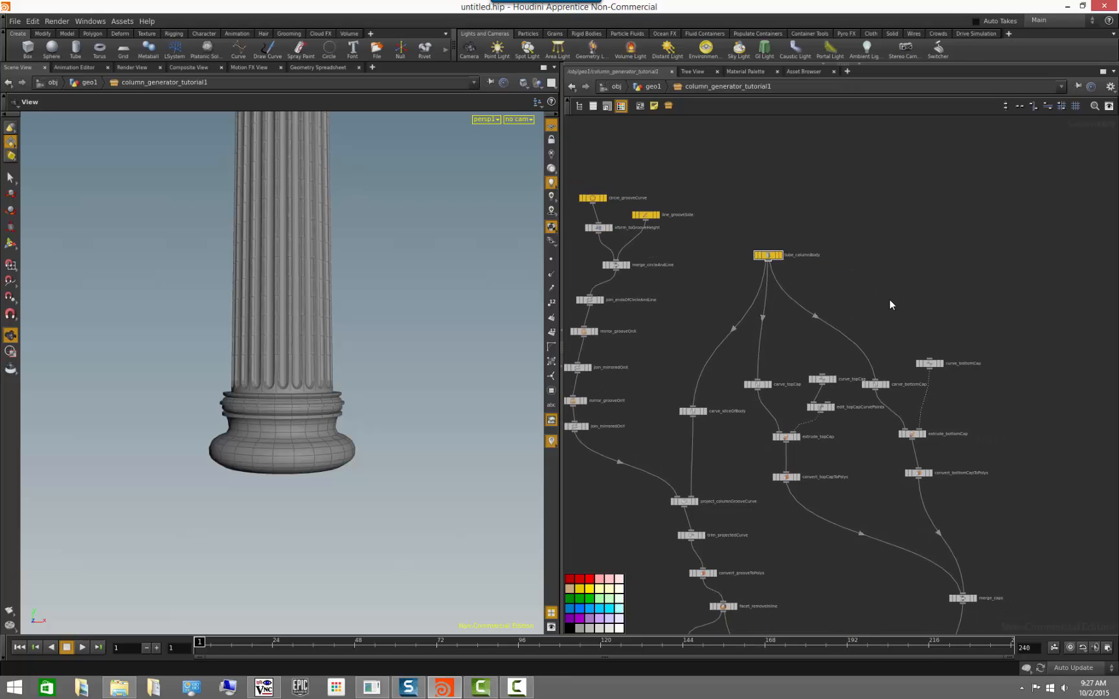
scroll(881, 441, up, 3)
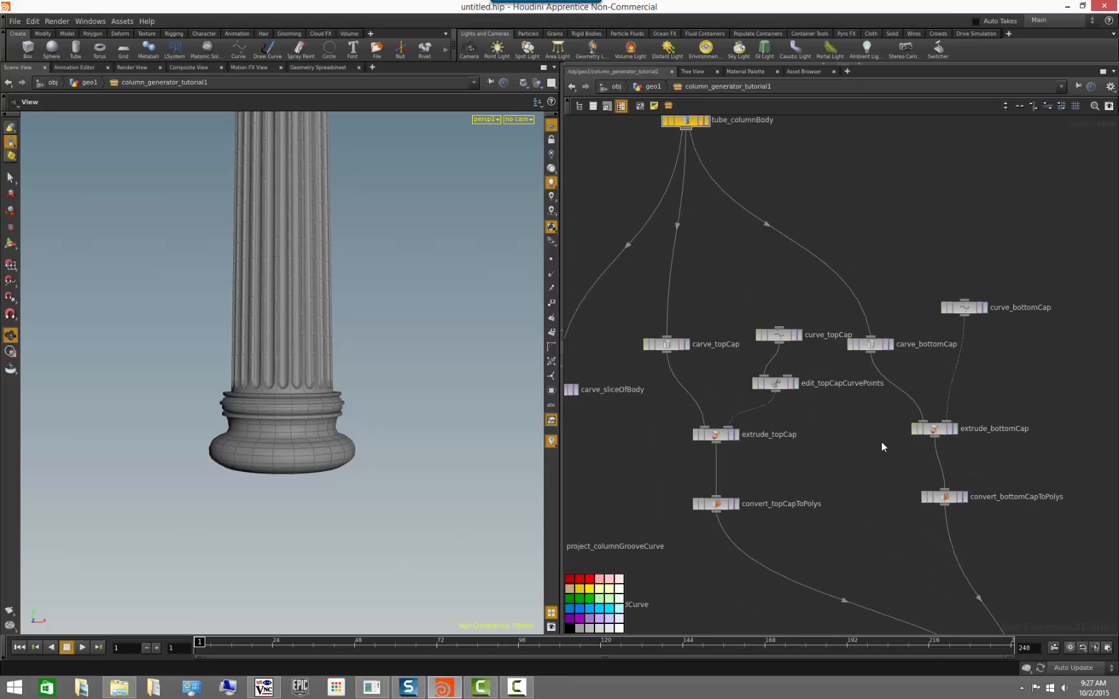
scroll(881, 441, down, 2)
click(814, 373)
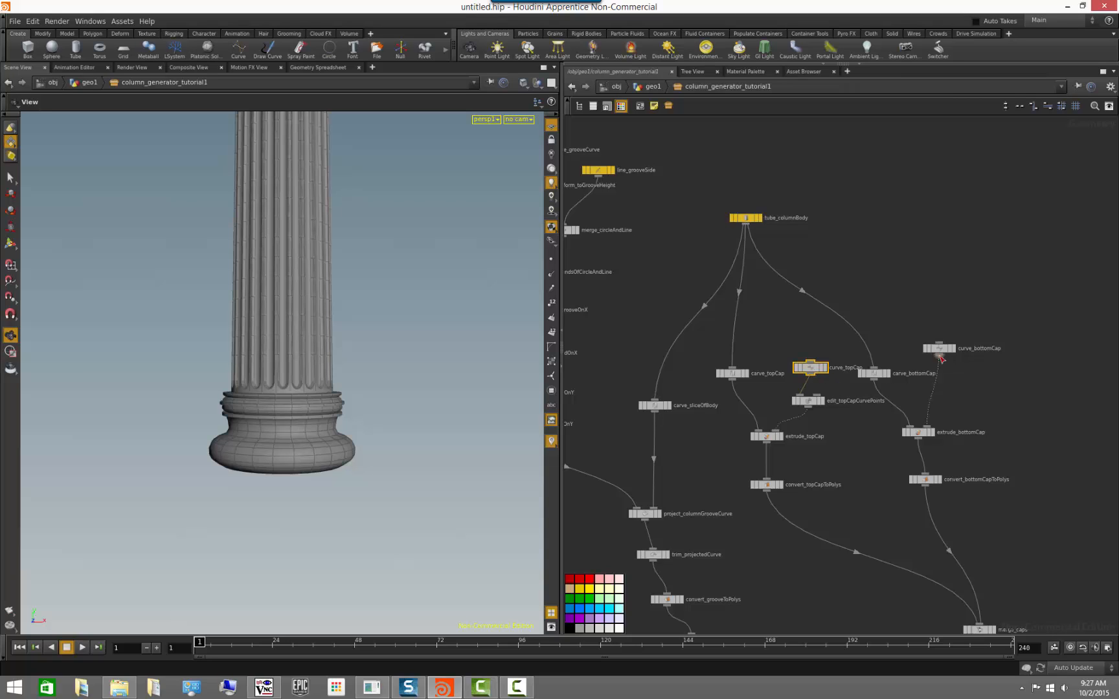
shift+click(940, 349)
click(589, 589)
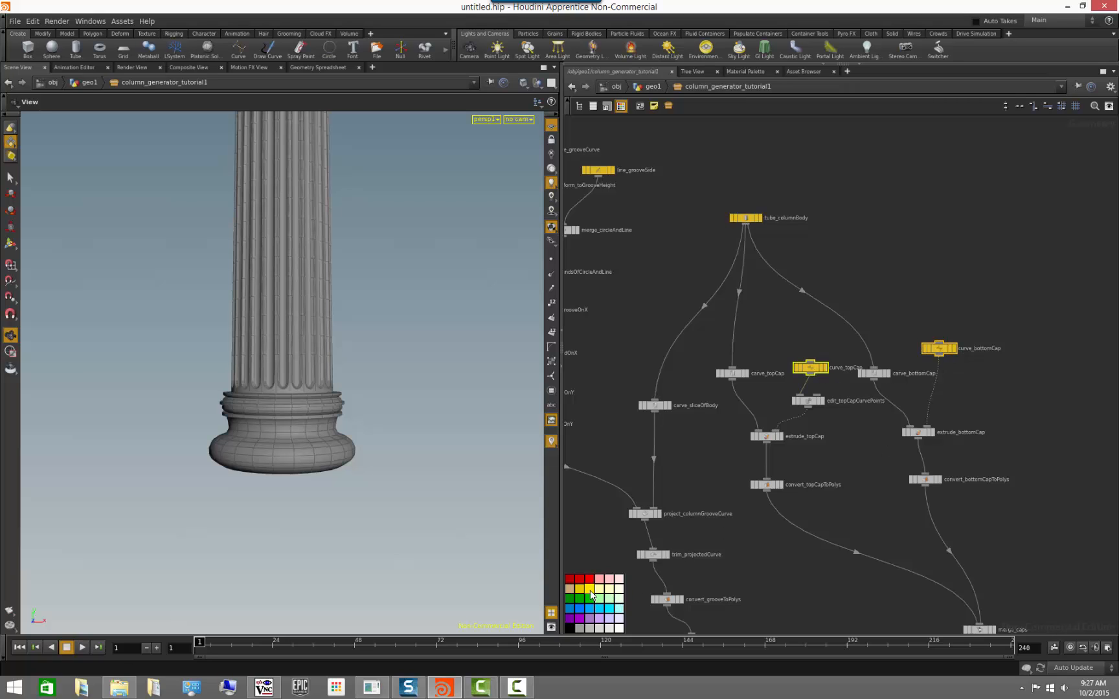
Color the OUT node at the end of the network blue
scroll(864, 460, down, 2)
scroll(864, 461, down, 2)
middle_drag(862, 461, 878, 425)
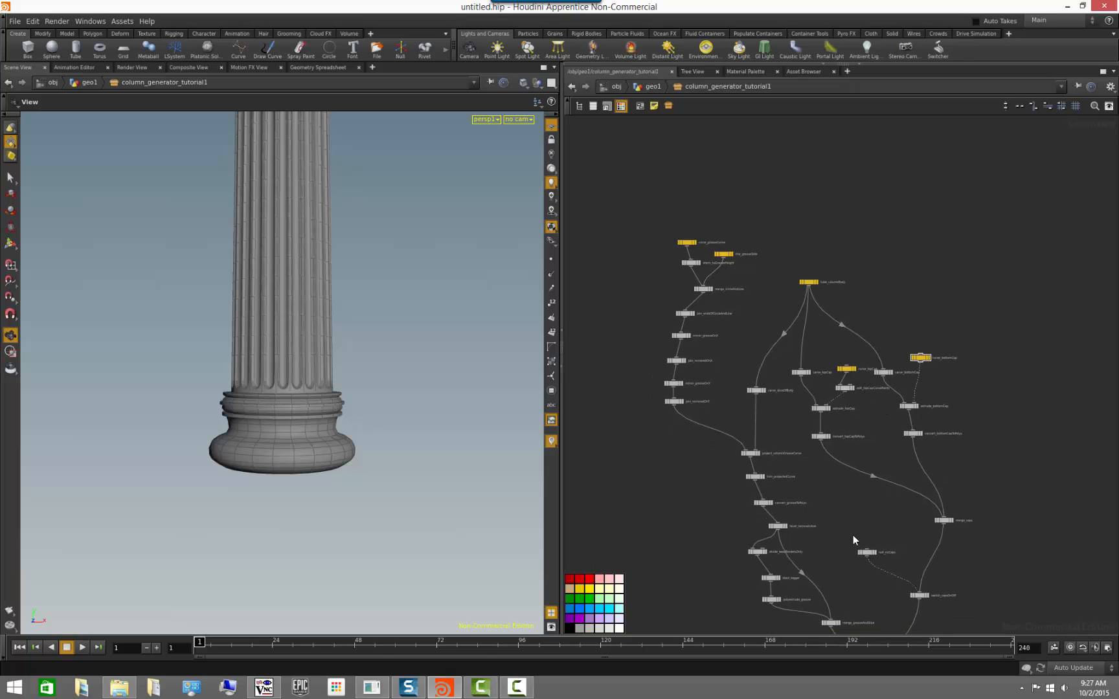
scroll(853, 534, up, 1)
middle_drag(842, 524, 839, 292)
scroll(836, 509, down, 1)
middle_drag(929, 511, 878, 430)
scroll(898, 496, up, 3)
click(783, 500)
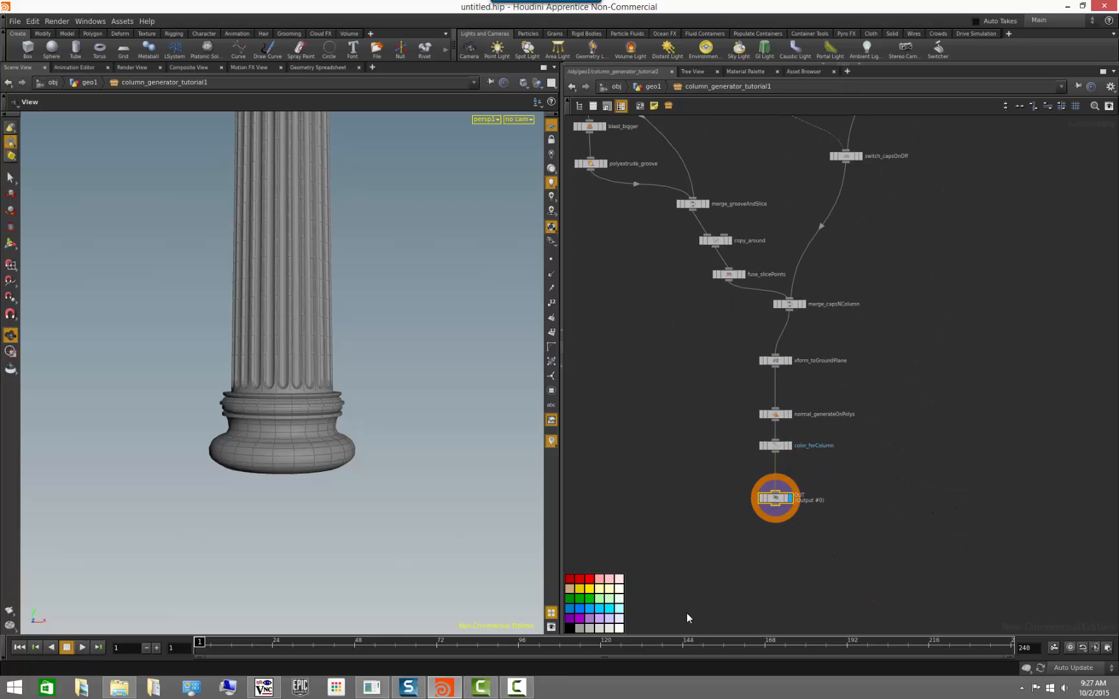
scroll(701, 543, down, 4)
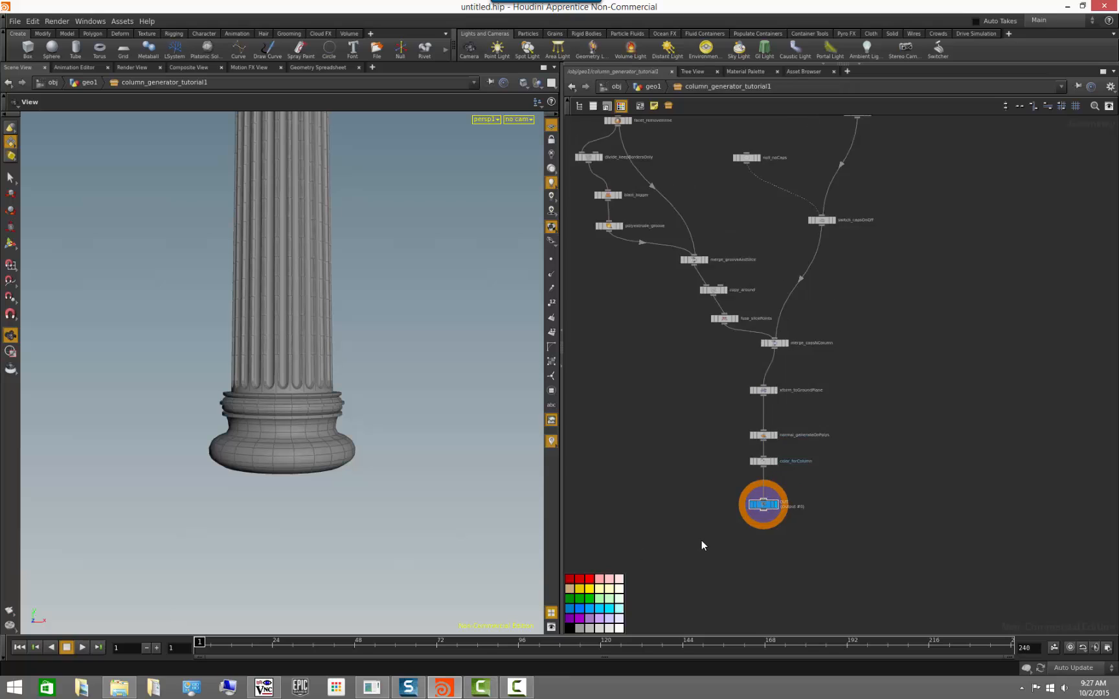
Add a second Output node beside OUT and set its Output Index to 1
middle_drag(678, 453, 731, 495)
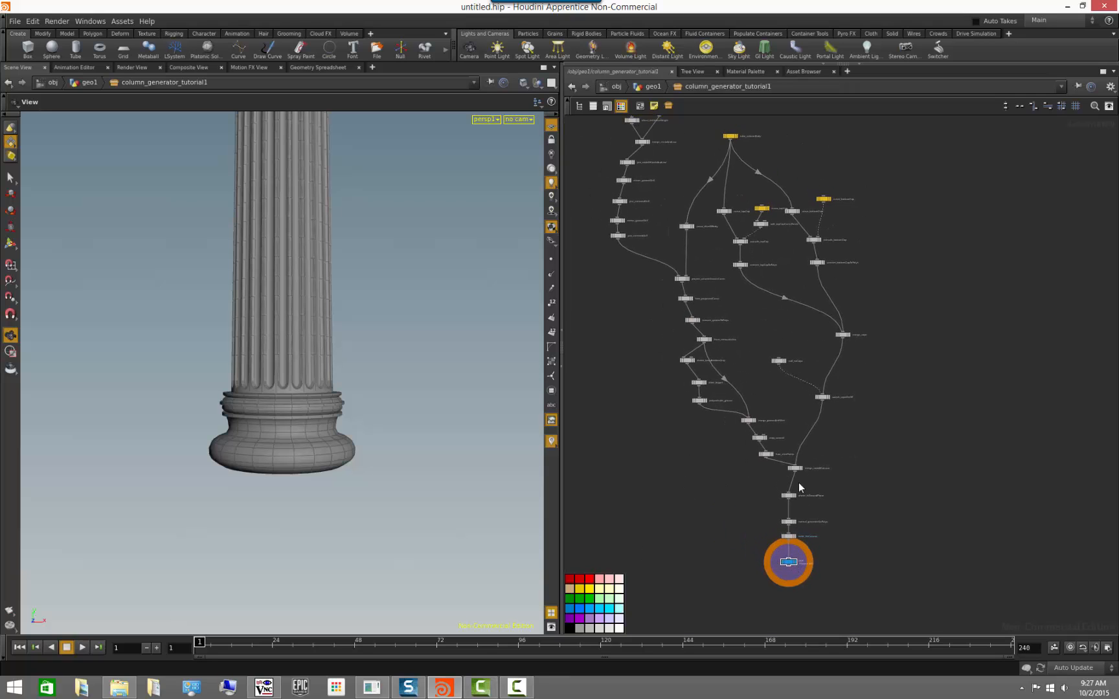
scroll(857, 564, up, 5)
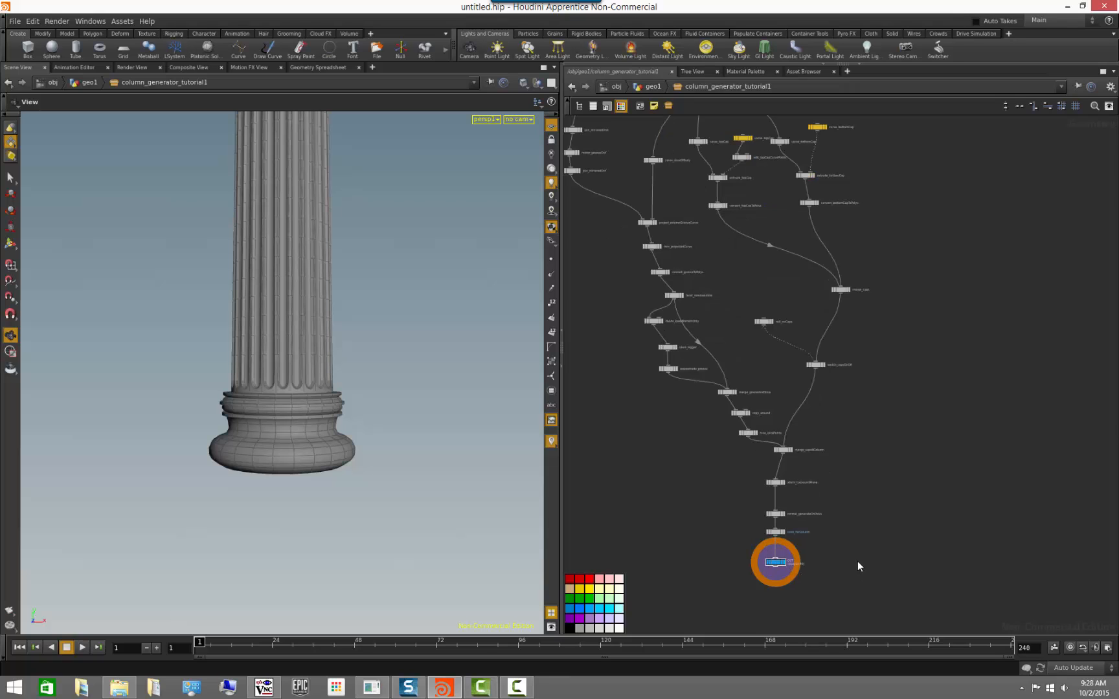
middle_drag(781, 577, 915, 561)
scroll(813, 547, down, 6)
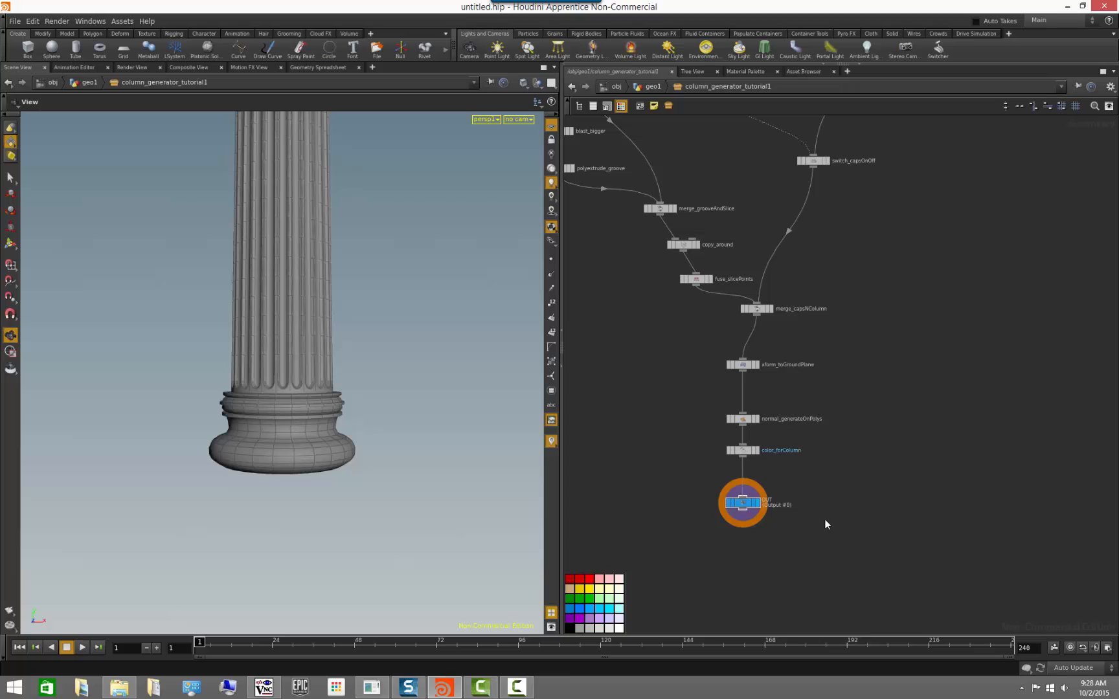
scroll(841, 525, down, 2)
scroll(845, 525, up, 5)
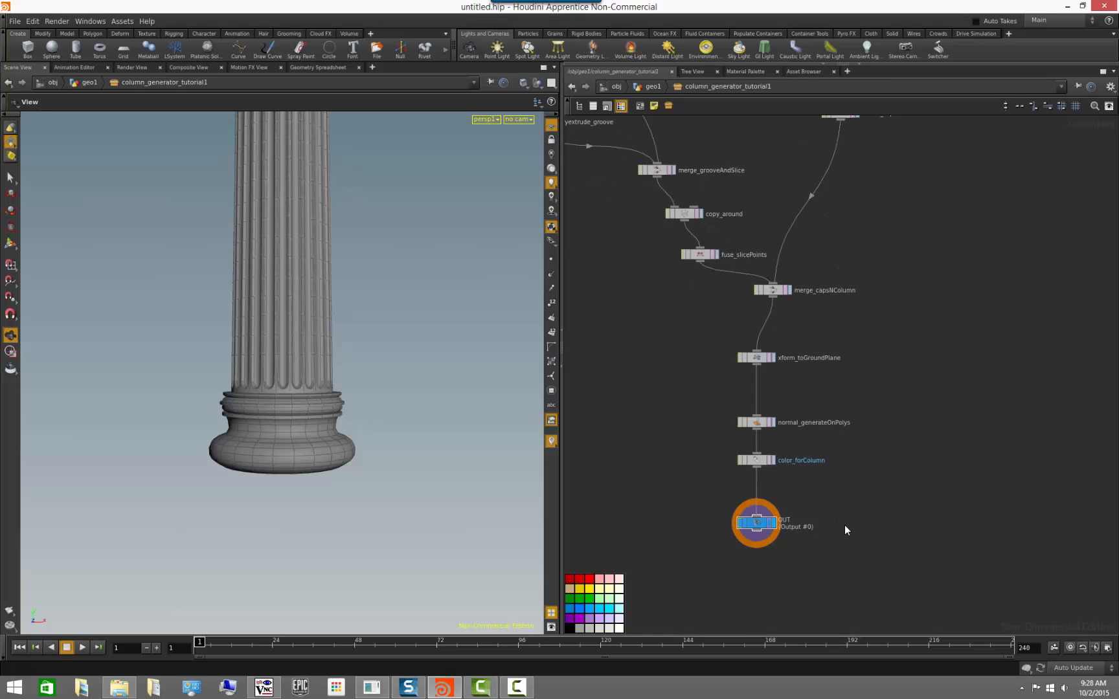
click(749, 524)
click(819, 498)
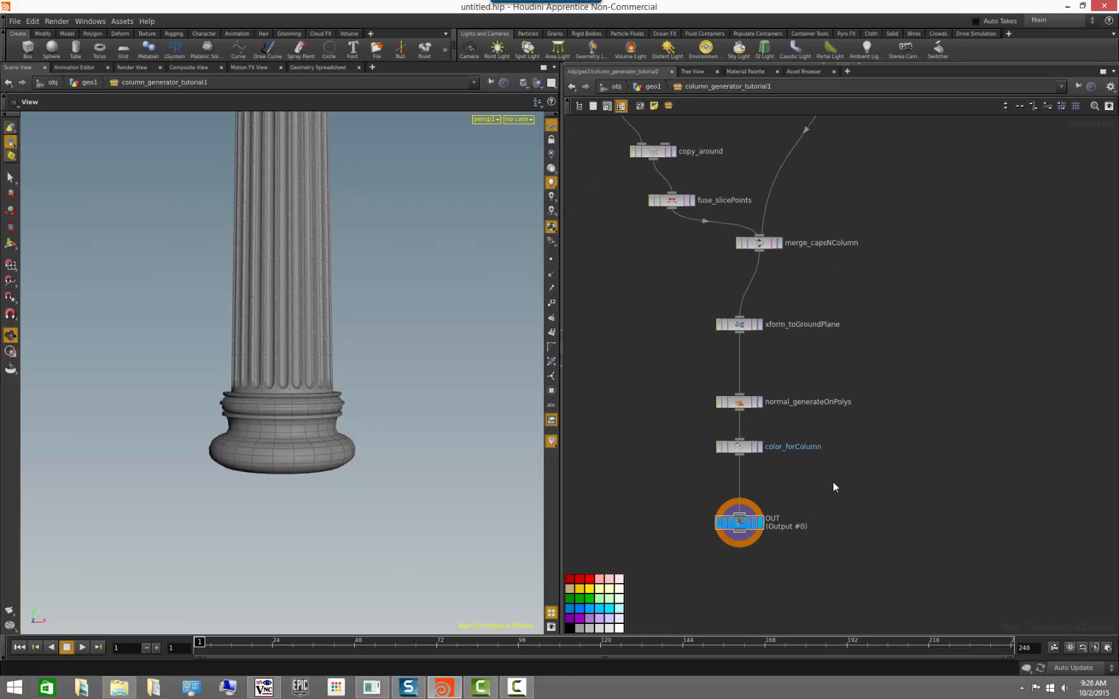
key(Tab)
text(out)
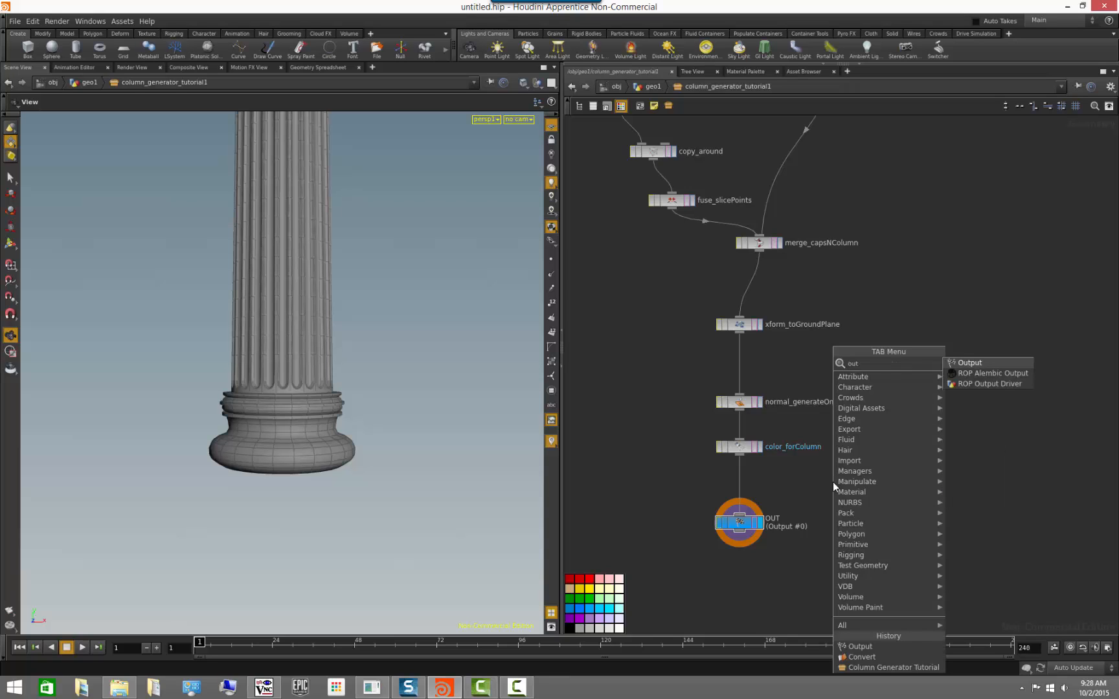
key(Return)
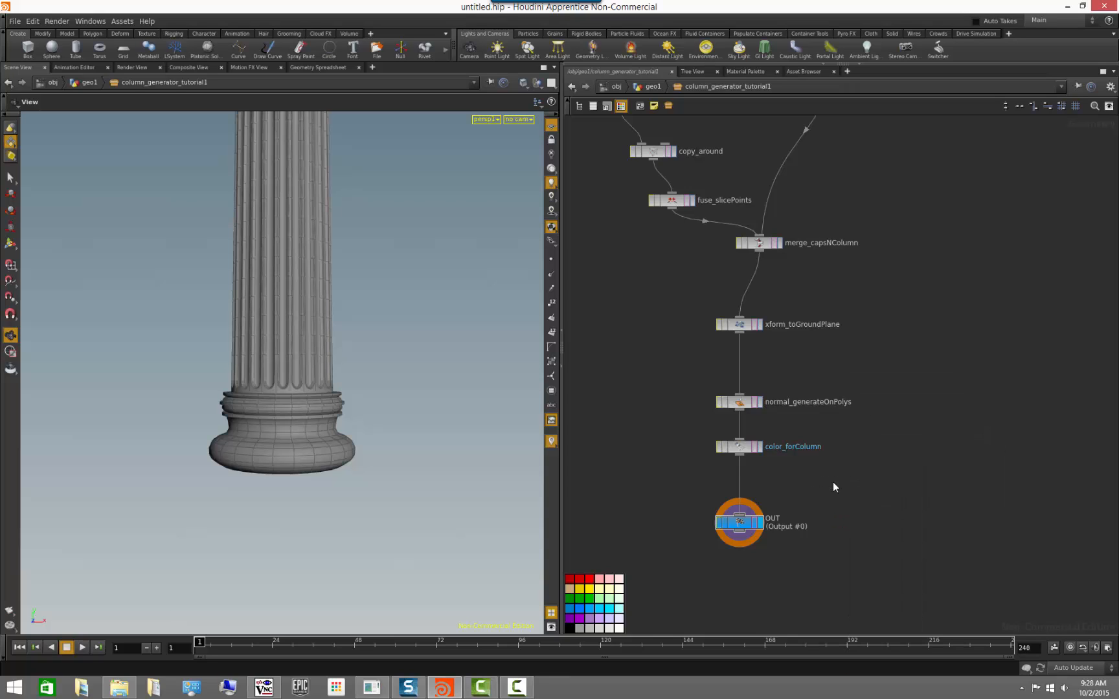
click(833, 482)
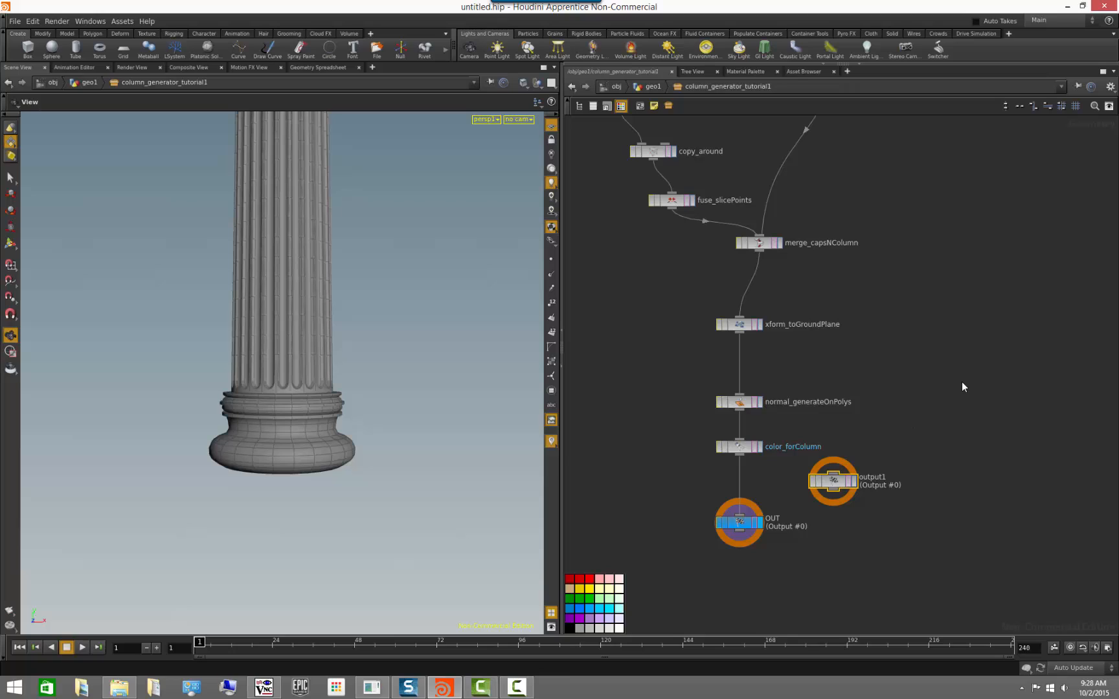
key(p)
drag(1038, 140, 1045, 140)
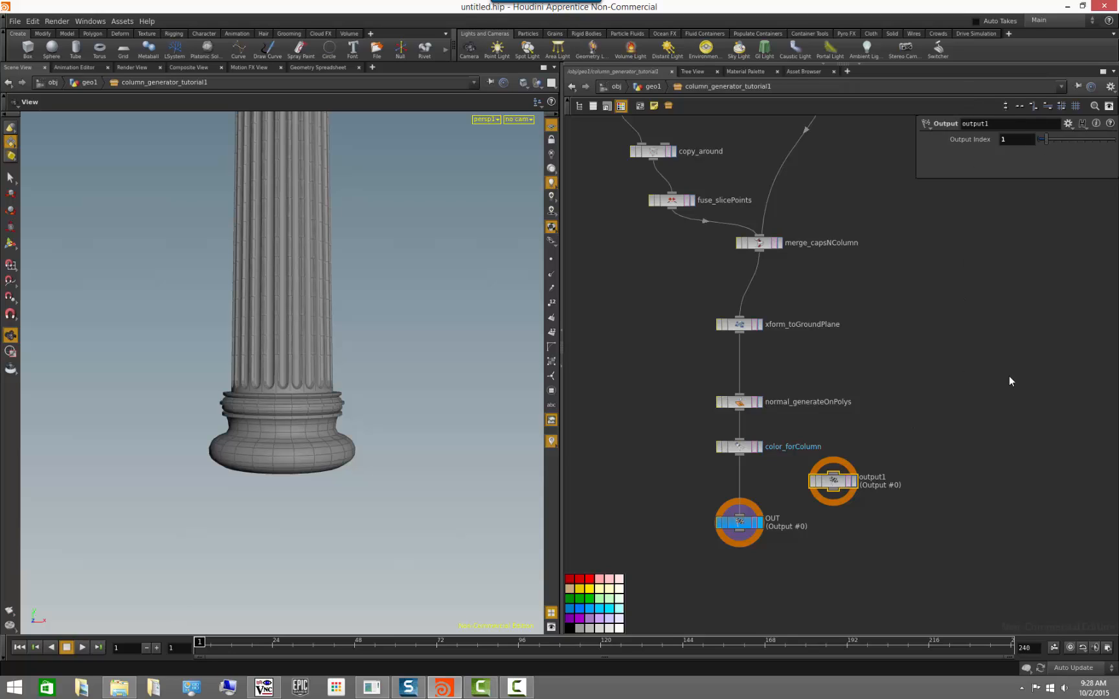
Wire normal_generateOnPolys into the second Output node and display that node's result
click(739, 457)
click(739, 409)
click(833, 473)
click(855, 482)
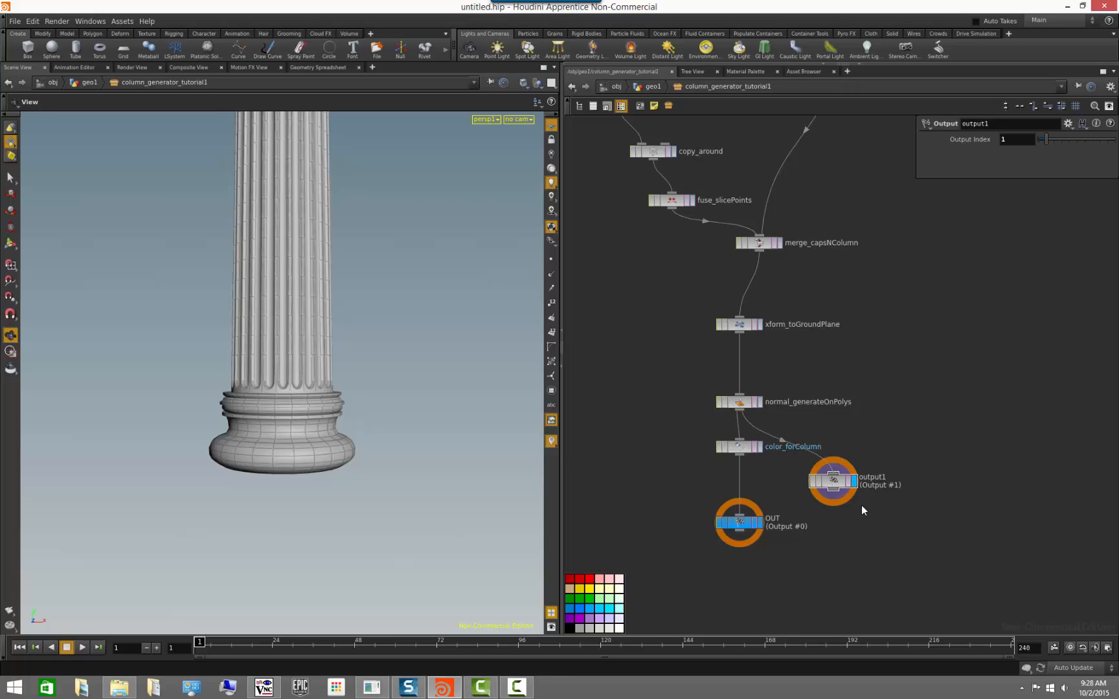
Color the second Output node green and display the OUT node again
click(843, 487)
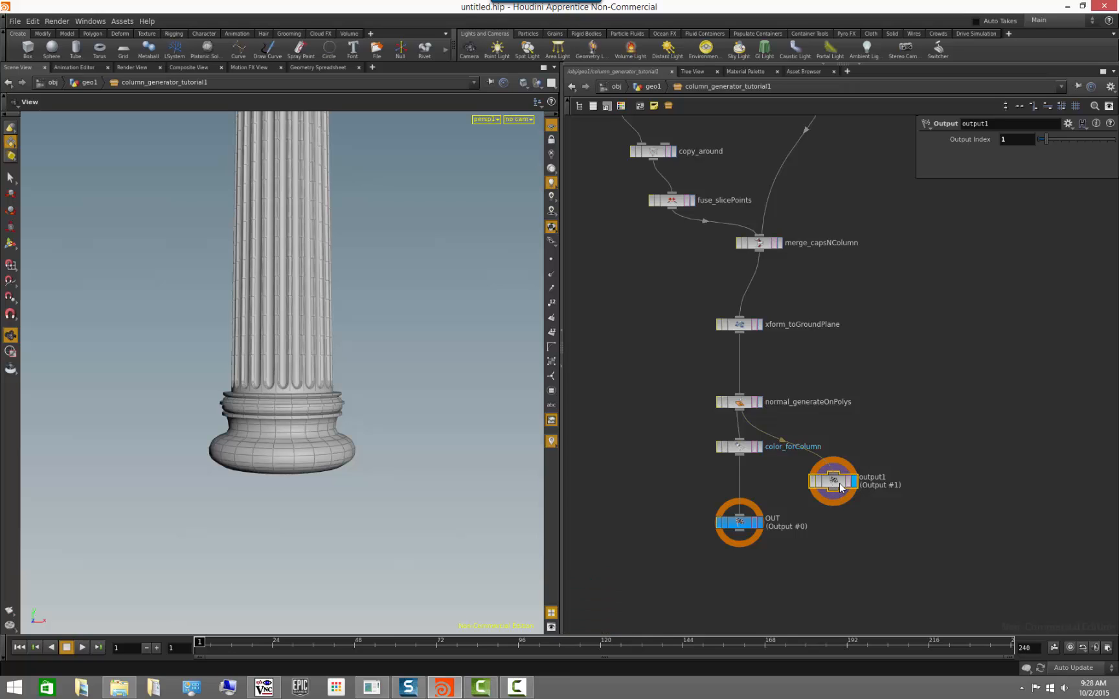
click(586, 598)
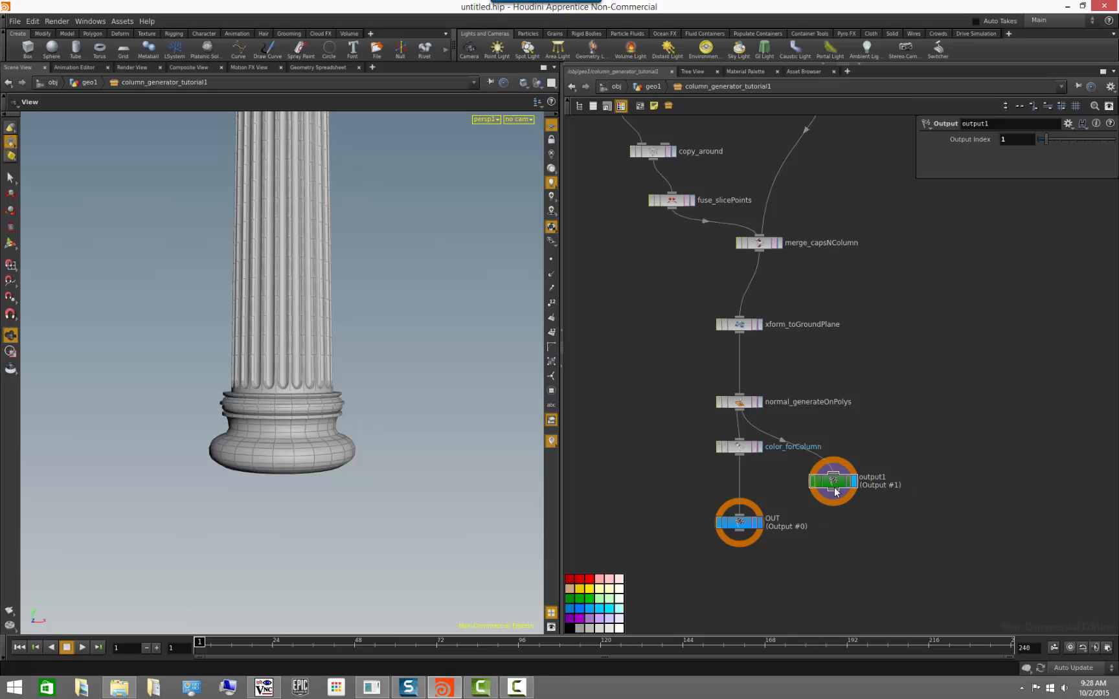
click(759, 523)
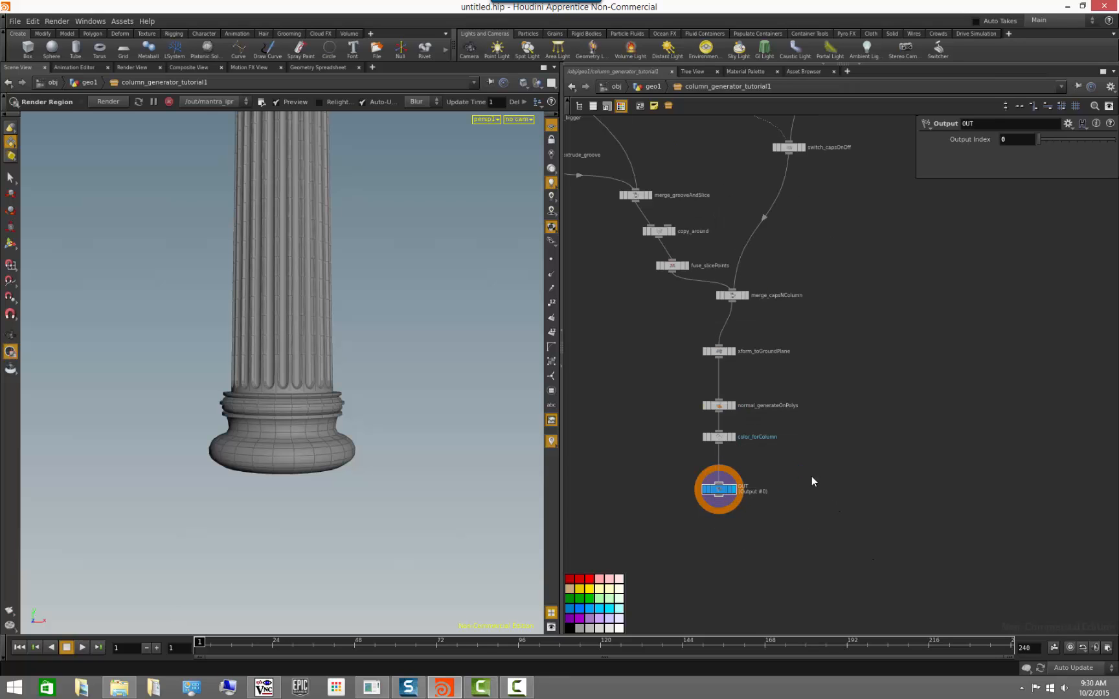
Color the project_columnGrooveCurve node light green
middle_drag(806, 367, 918, 525)
scroll(898, 495, up, 3)
scroll(894, 487, down, 3)
middle_drag(894, 452, 943, 569)
middle_drag(804, 407, 891, 567)
mouse_move(831, 415)
middle_down()
mouse_move(857, 563)
mouse_move(819, 509)
mouse_move(799, 506)
mouse_move(799, 545)
mouse_move(825, 421)
middle_up()
scroll(799, 521, up, 3)
scroll(798, 521, down, 2)
click(738, 444)
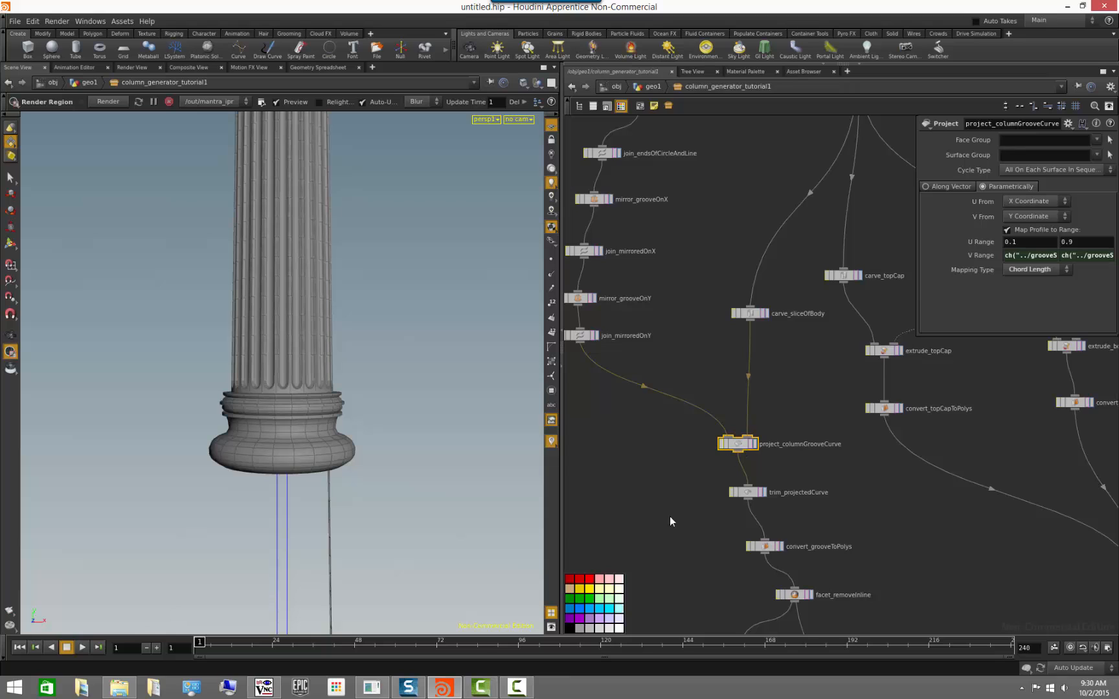
click(599, 598)
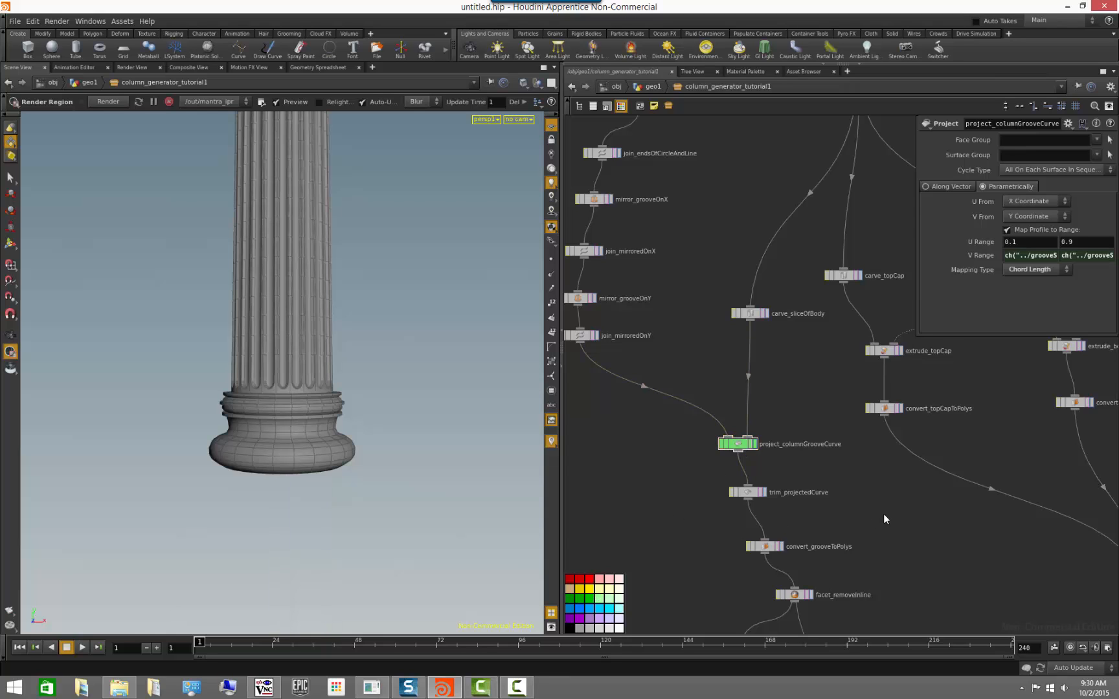
Color the null_noCaps node yellow and close the color palette
scroll(888, 512, down, 2)
middle_drag(935, 530, 807, 551)
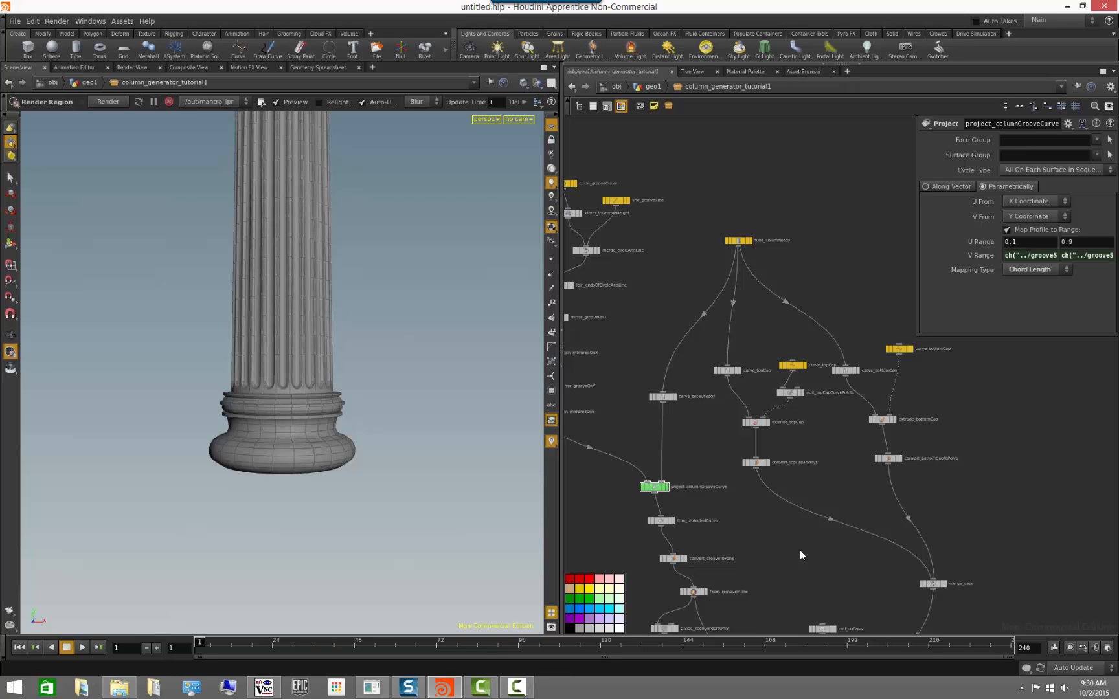
middle_drag(770, 571, 771, 393)
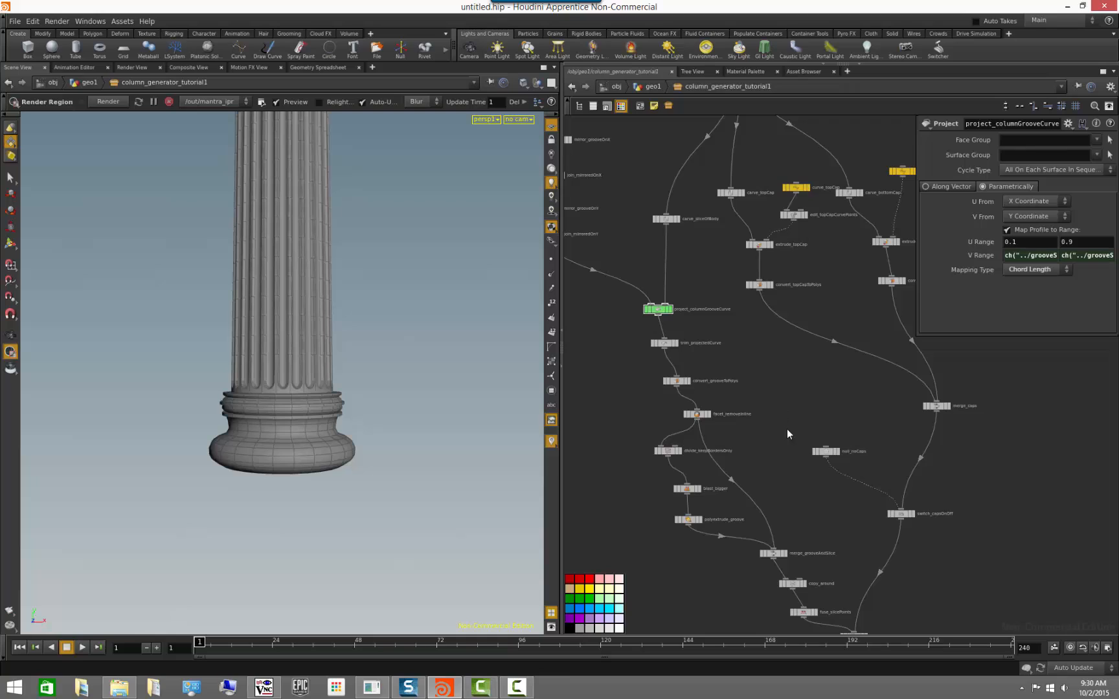
click(824, 453)
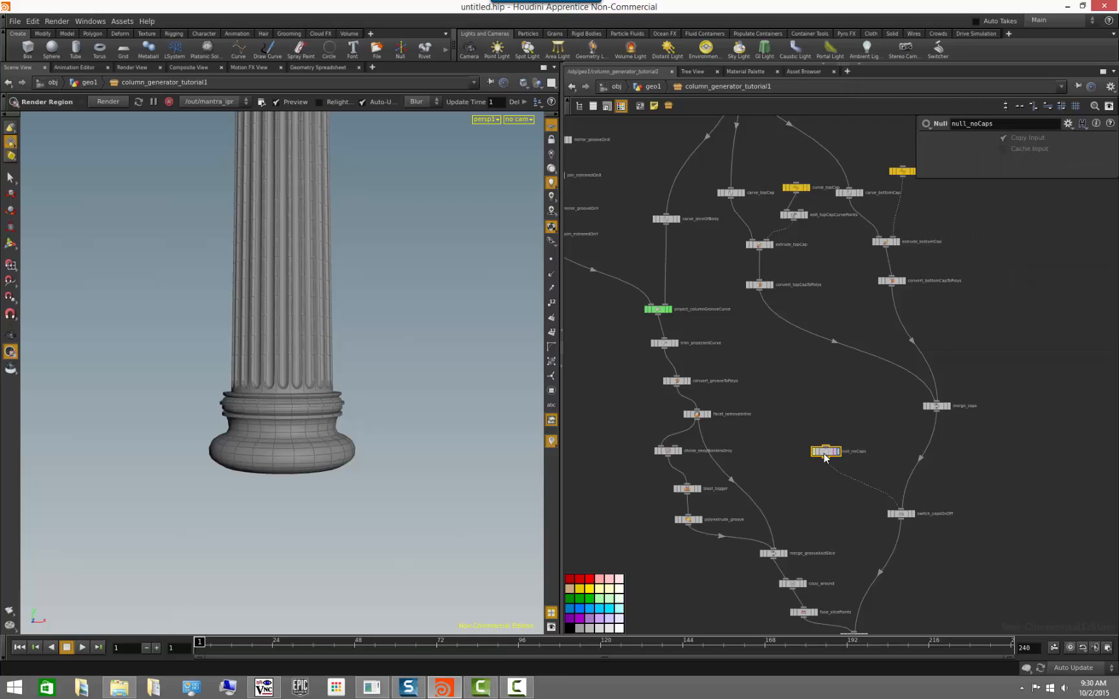
key(c)
click(587, 591)
key(c)
Examine the color-coded network from the OUT node back up through the groove, body and cap branches
scroll(842, 542, down, 2)
middle_drag(909, 571, 901, 411)
scroll(882, 477, up, 3)
scroll(882, 477, down, 4)
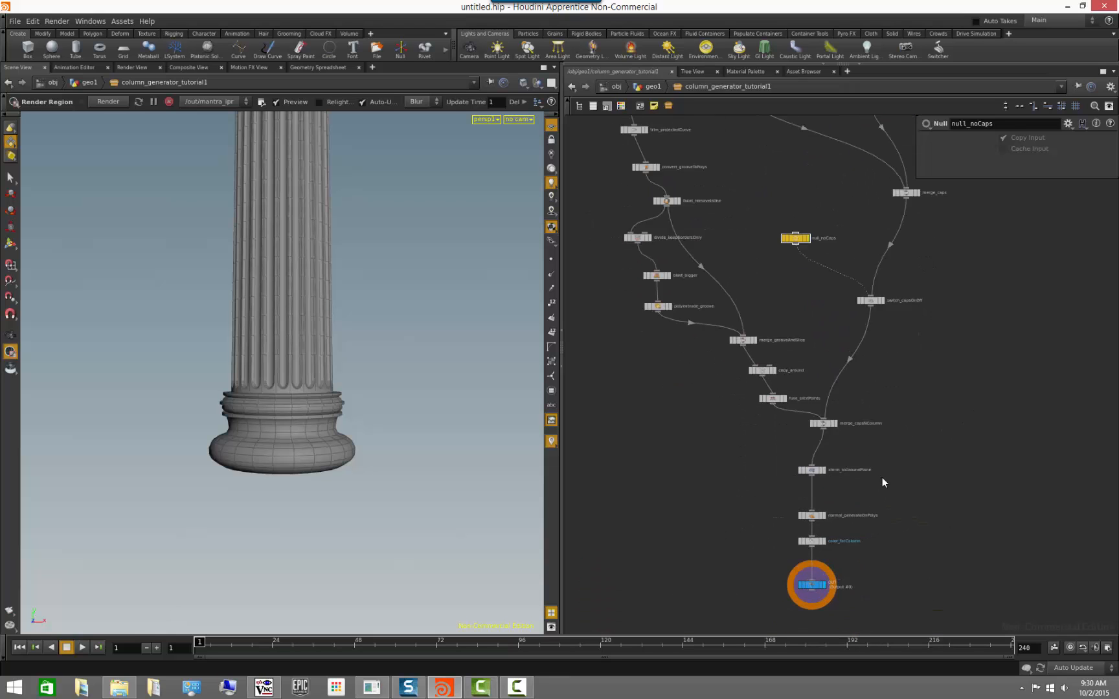
scroll(772, 428, down, 2)
middle_drag(708, 467, 708, 543)
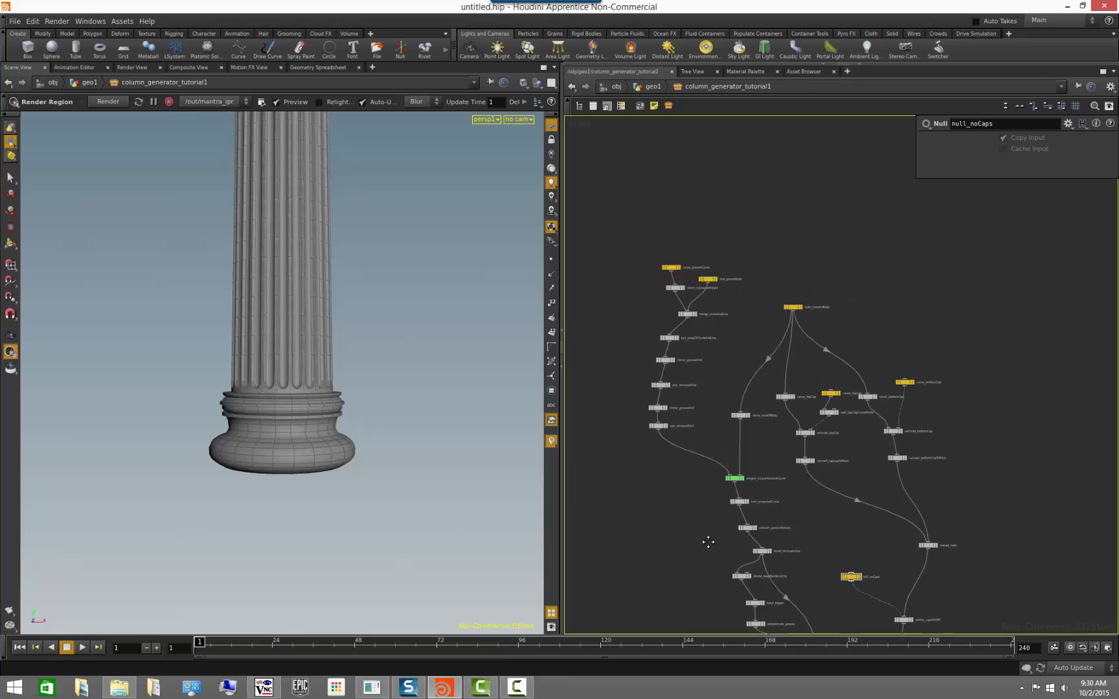
scroll(708, 542, up, 2)
scroll(708, 542, down, 2)
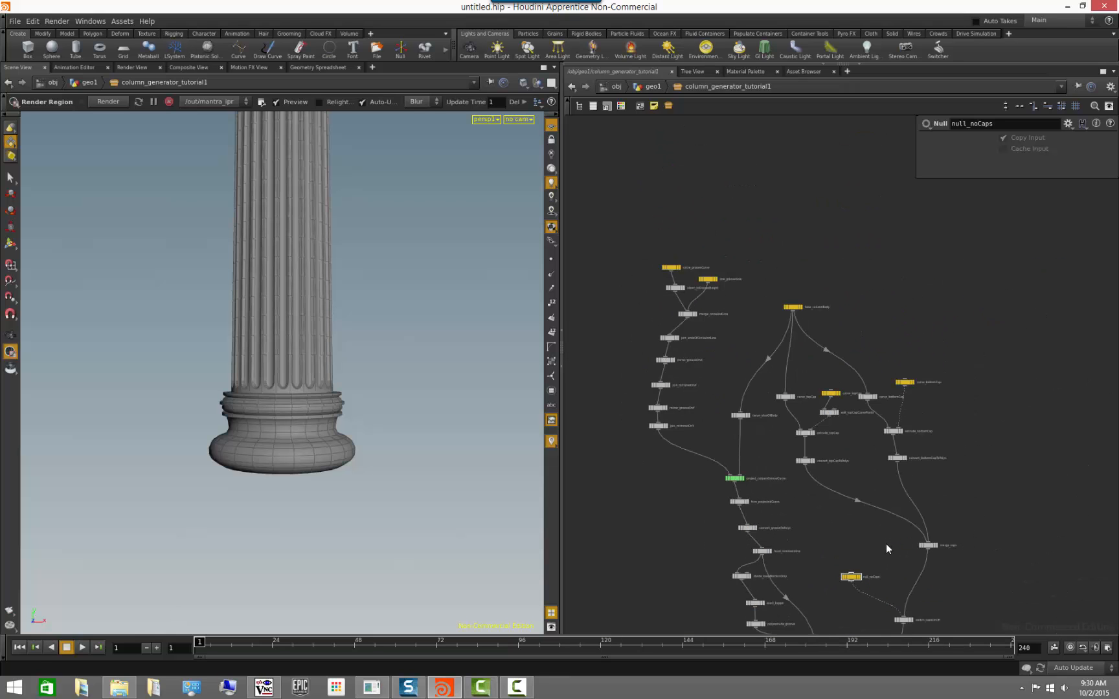
middle_drag(876, 547, 799, 457)
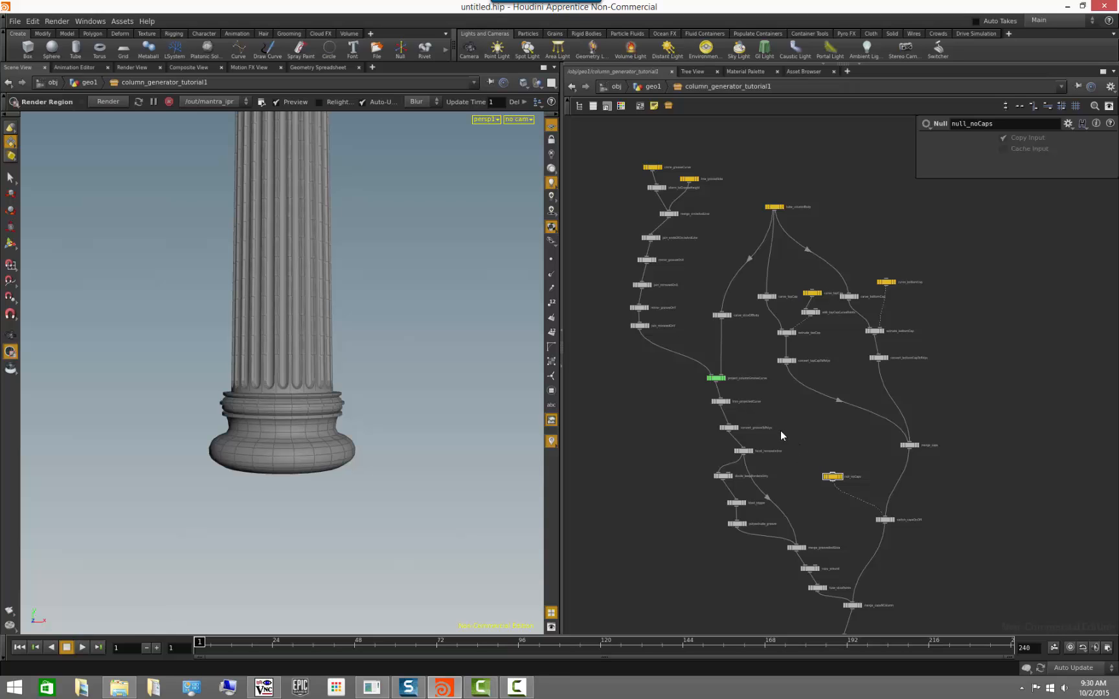
scroll(790, 410, up, 3)
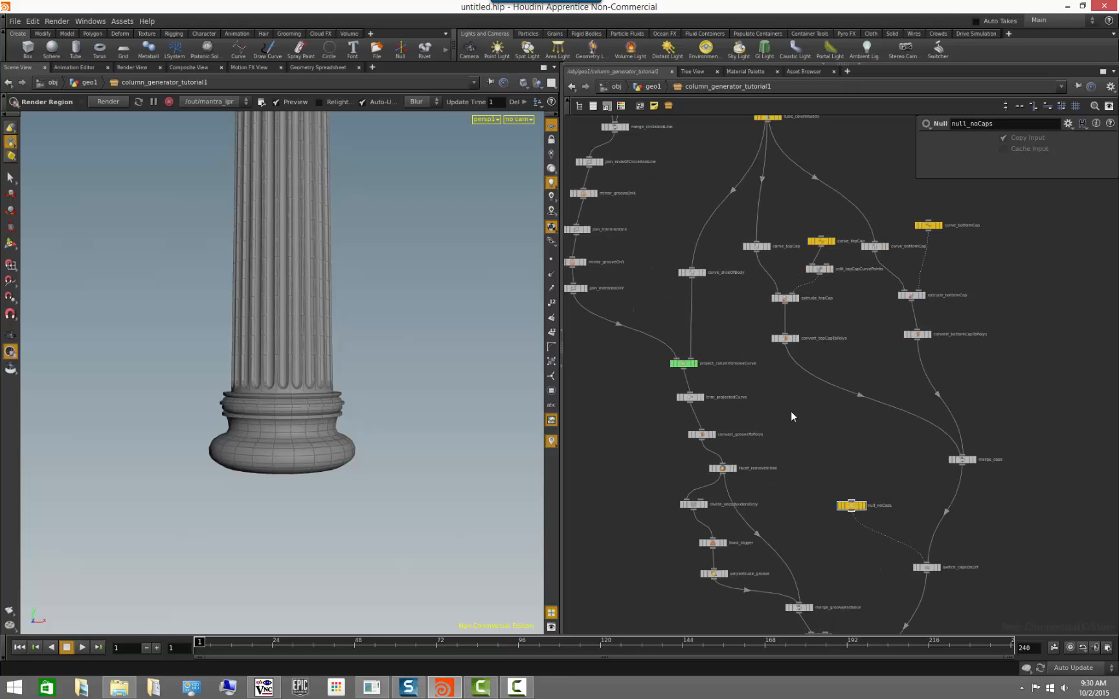
Examine the groove, body and cap branches of the network alongside the full column from cap to base
scroll(790, 410, down, 3)
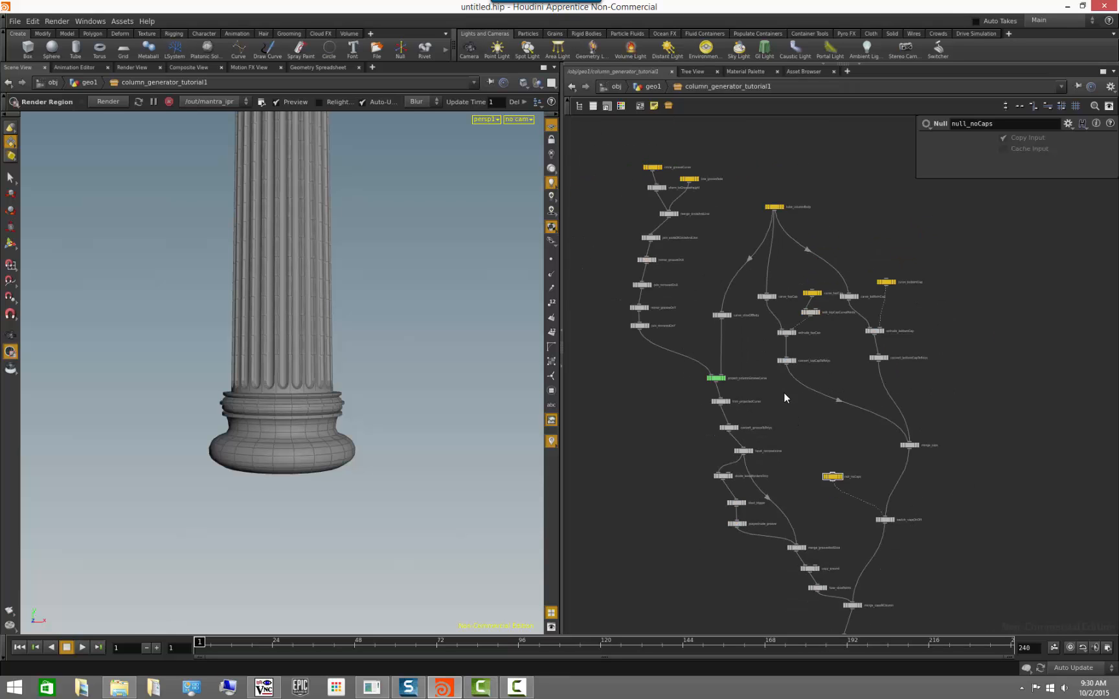
scroll(783, 393, up, 4)
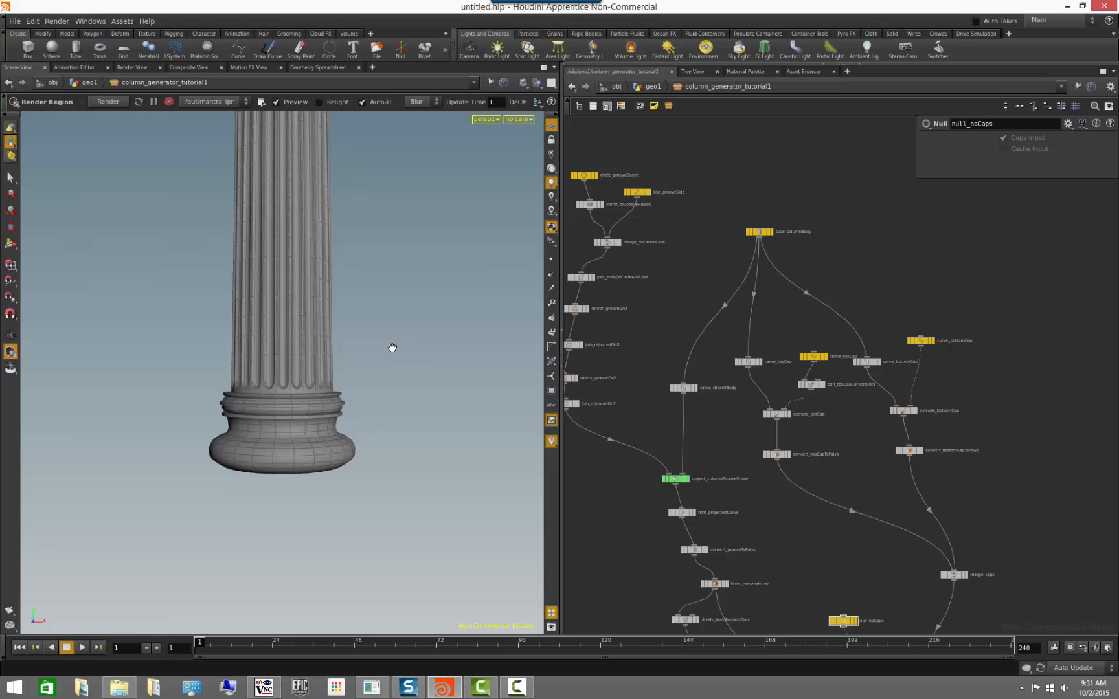
drag(392, 347, 362, 358)
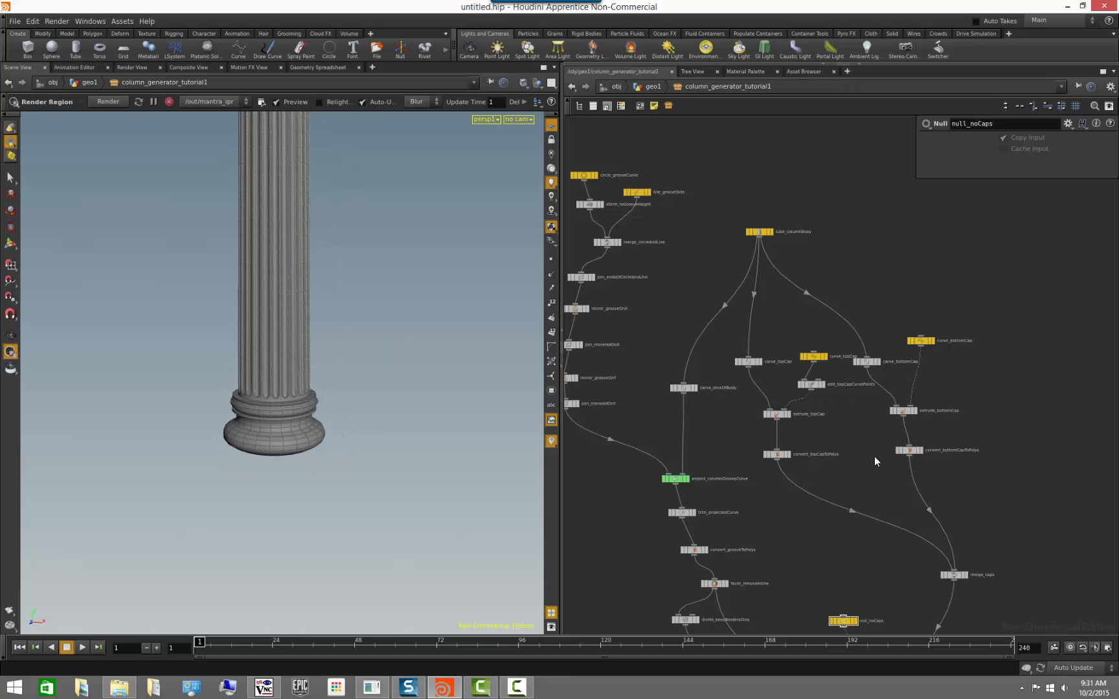
scroll(874, 458, down, 1)
middle_drag(860, 460, 797, 501)
scroll(922, 496, up, 1)
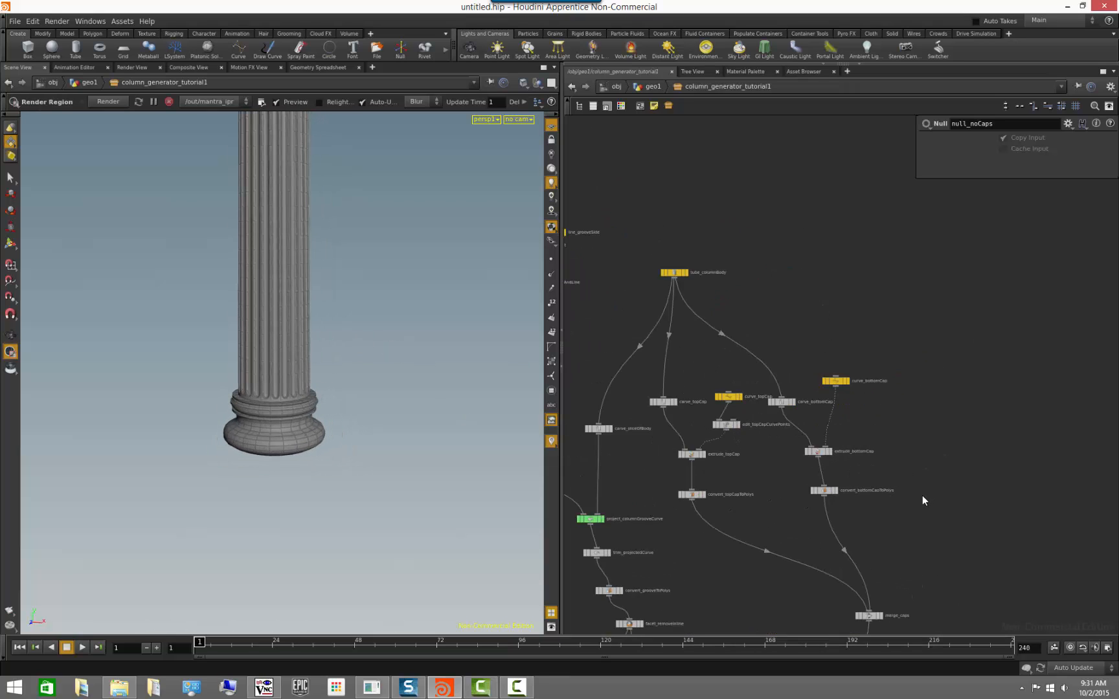
scroll(919, 492, up, 2)
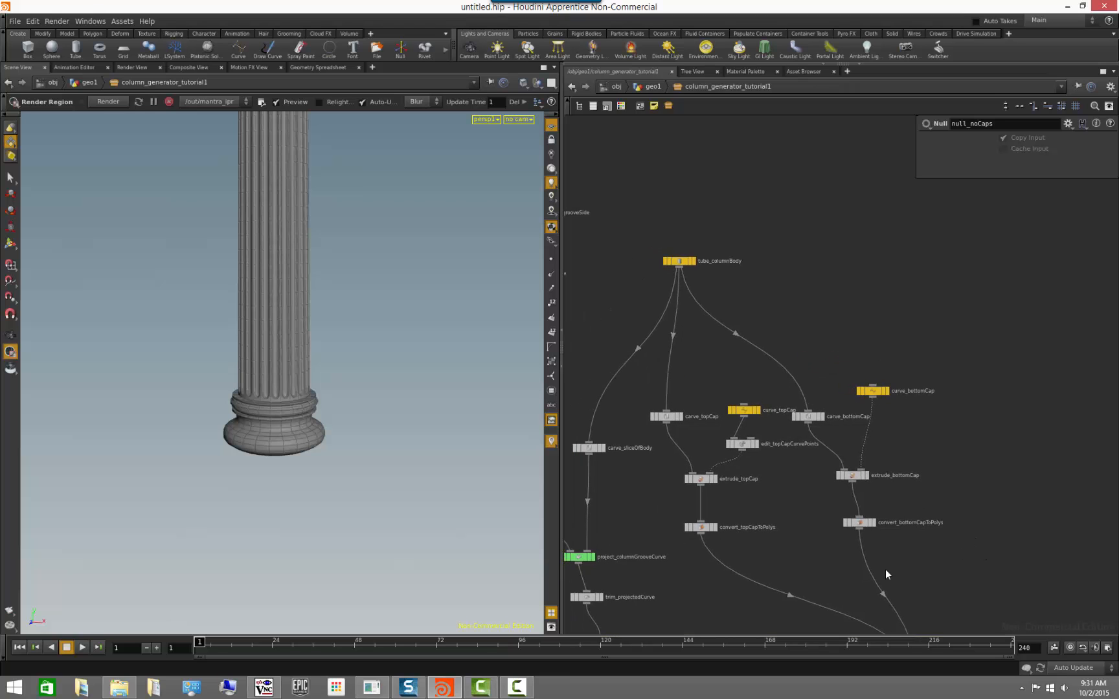
scroll(778, 490, down, 3)
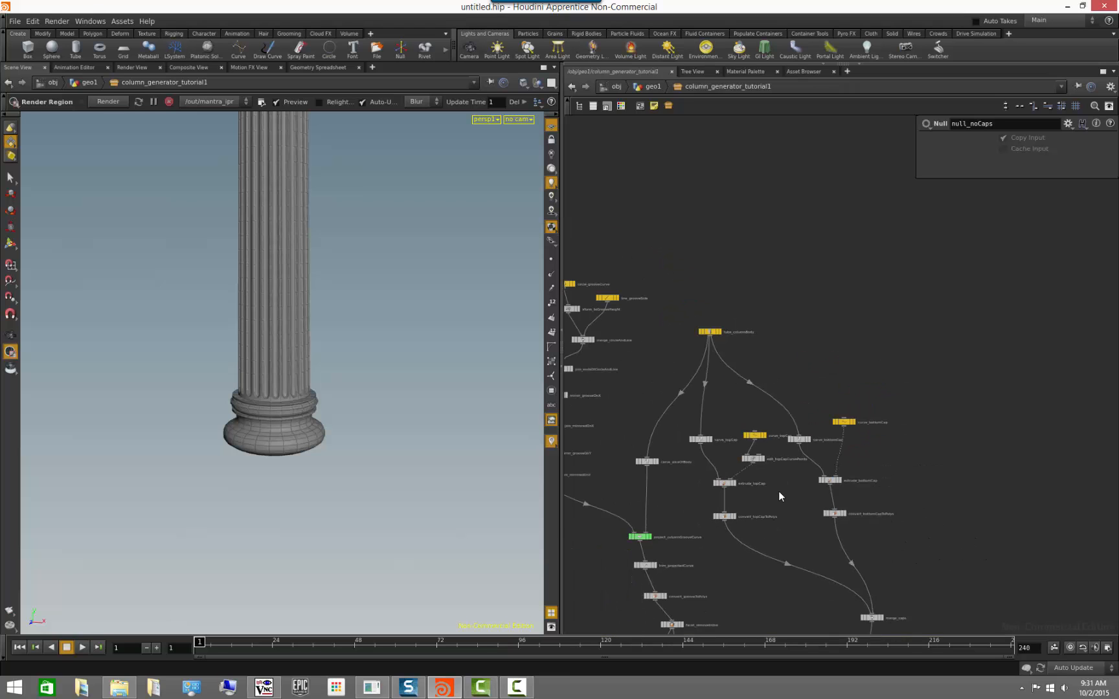
middle_drag(779, 491, 824, 462)
alt+right_drag(348, 332, 283, 300)
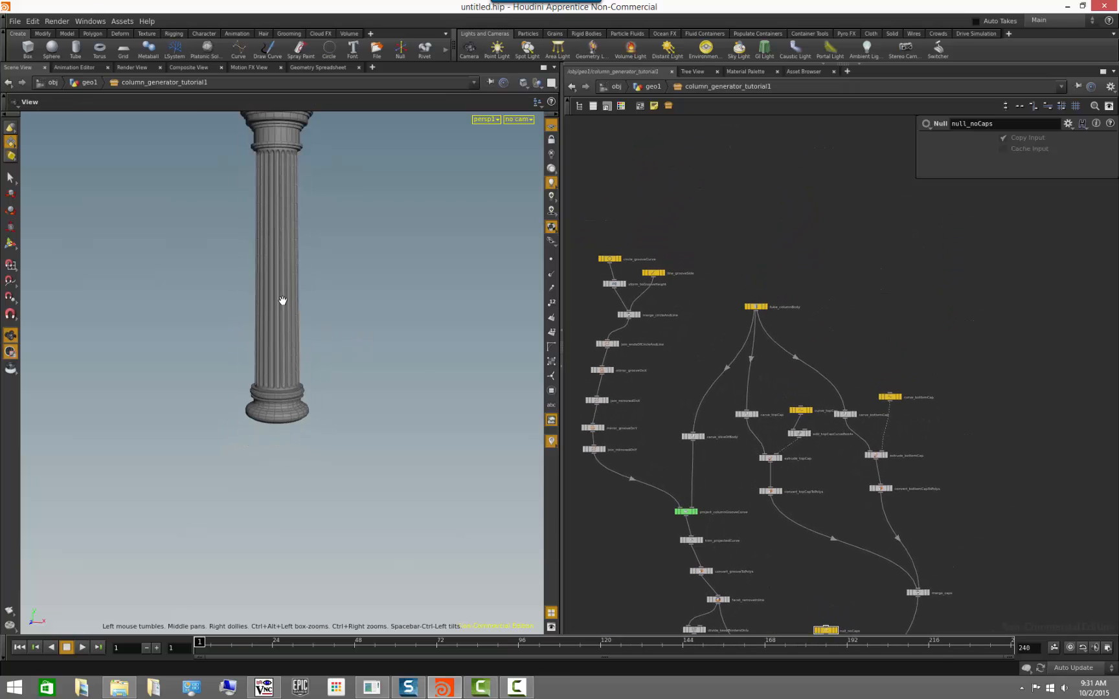
alt+middle_drag(282, 299, 281, 426)
alt+right_drag(281, 426, 377, 433)
scroll(945, 362, up, 3)
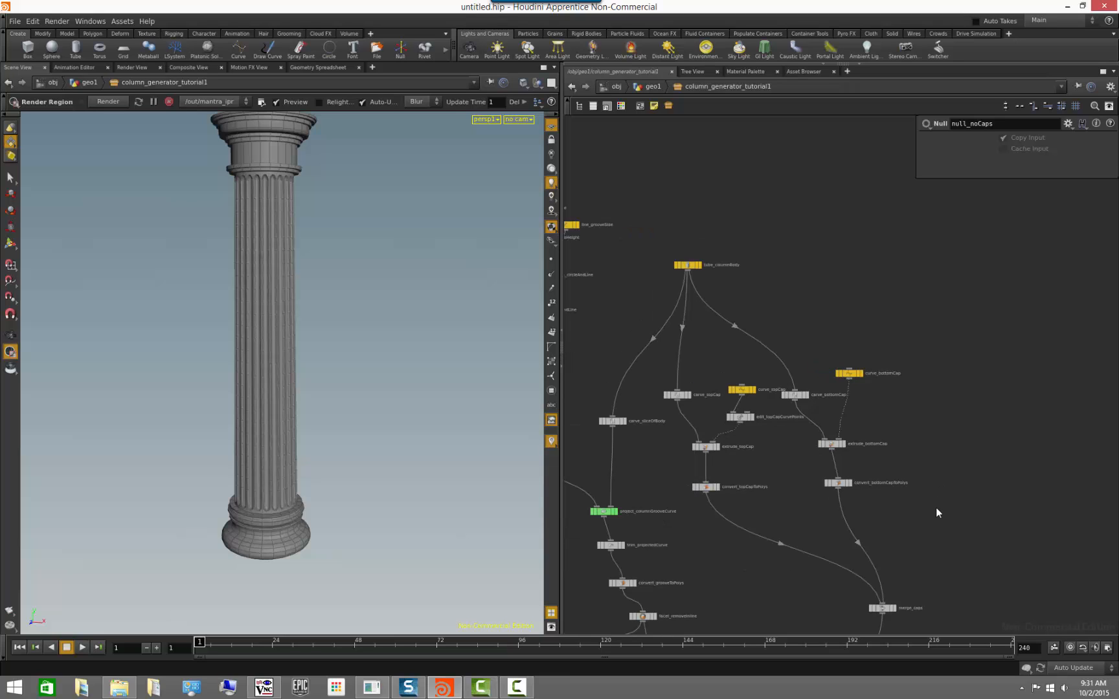
Collapse the carve, curve, extrude and convert nodes of the bottom cap into a subnet and move it higher in its branch
scroll(781, 486, up, 2)
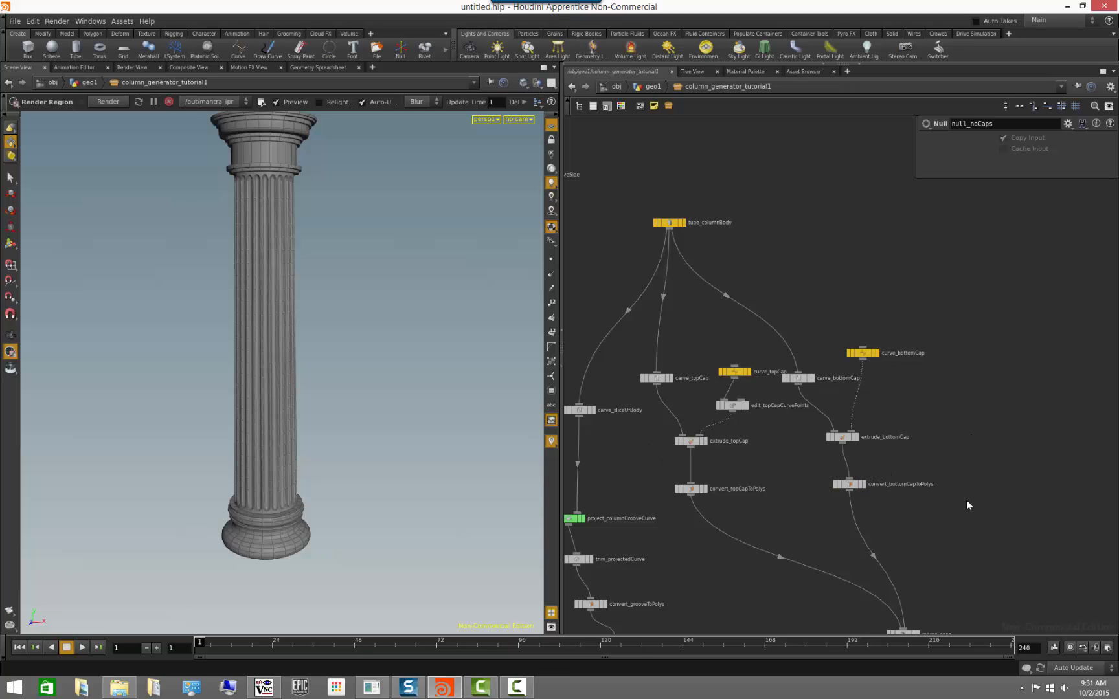
drag(964, 503, 777, 329)
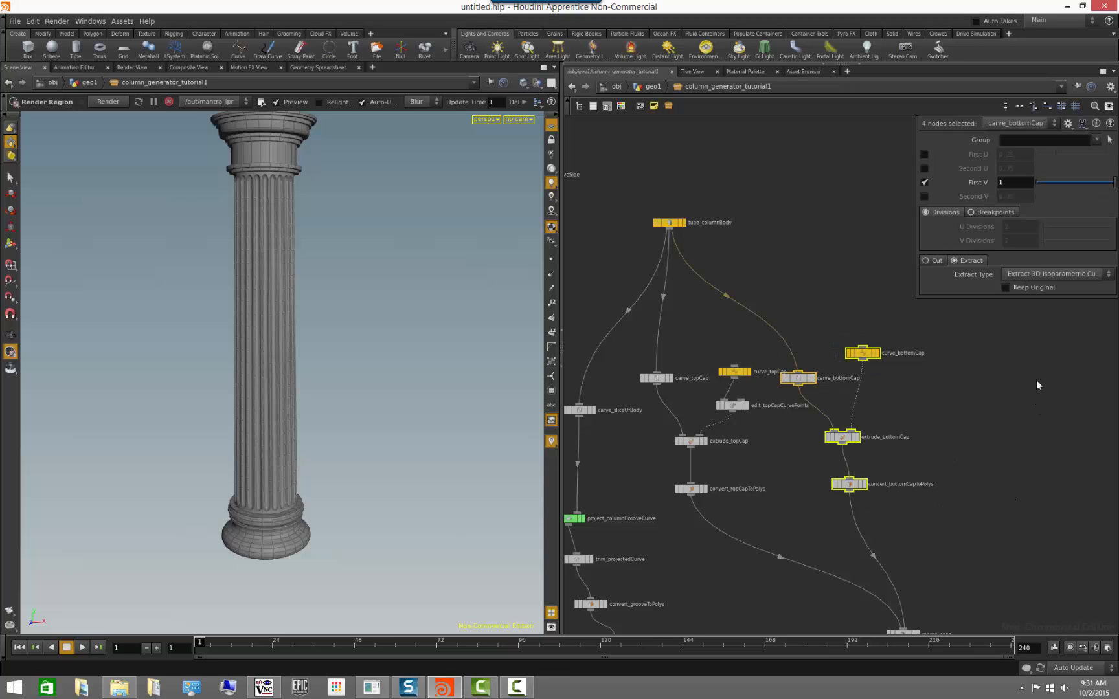
key(p)
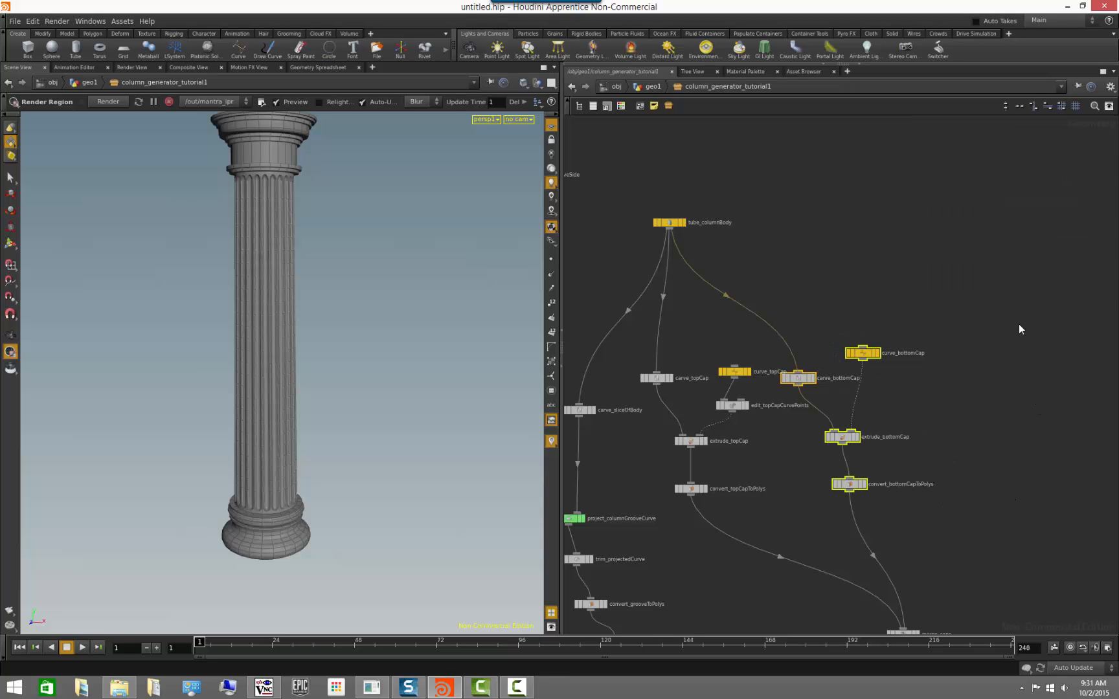
click(669, 107)
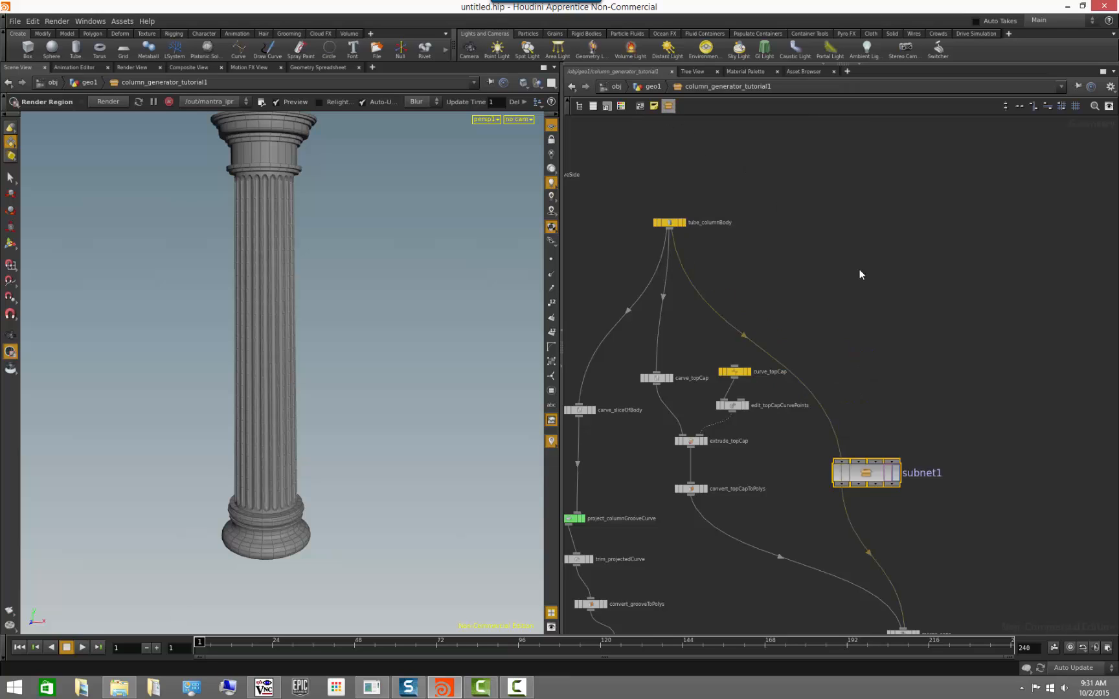
drag(858, 482, 861, 397)
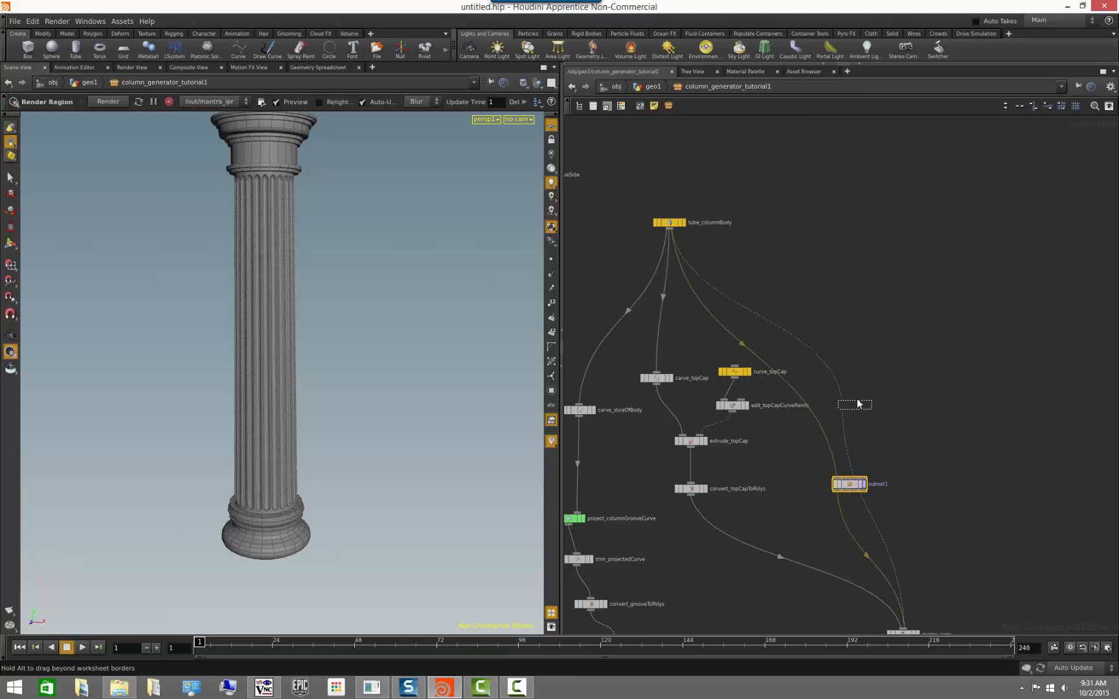
Rename the bottom cap subnet as subnet_bottomCap
scroll(903, 435, up, 3)
double_click(874, 382)
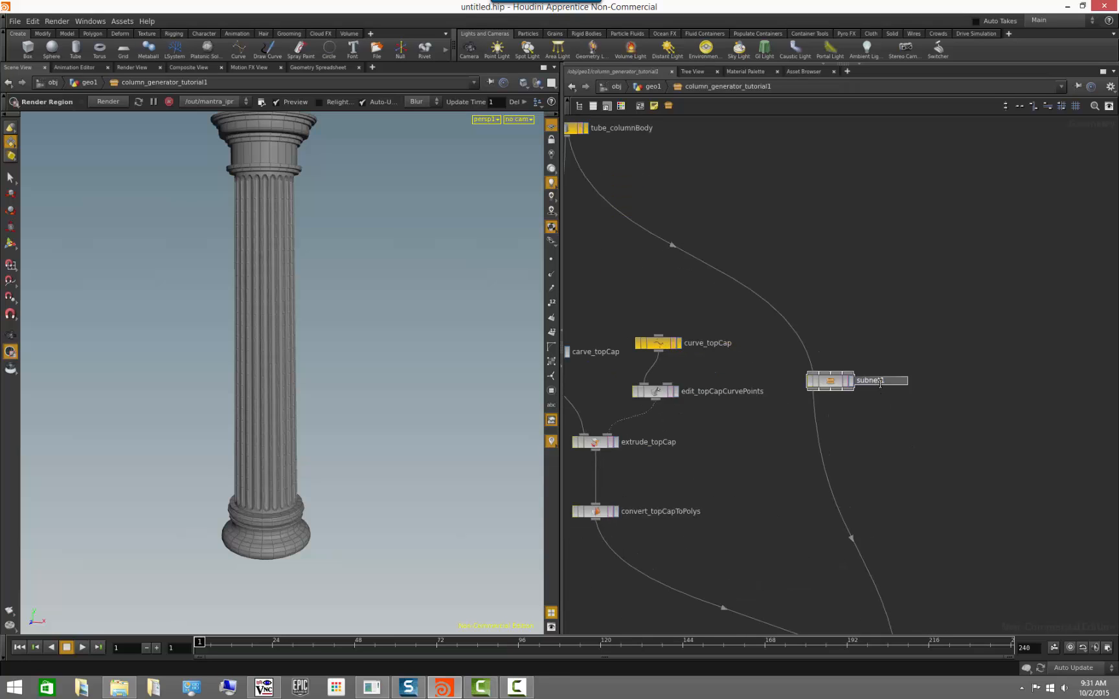
text(subnet_bottomCap)
key(Return)
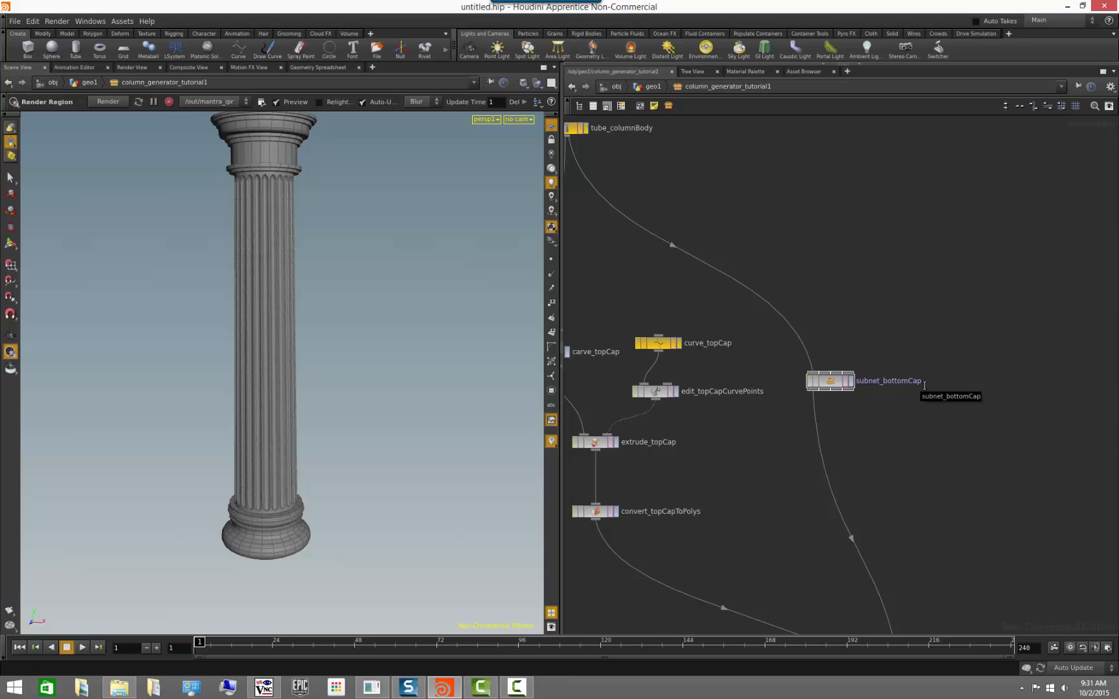
Collapse the five top cap nodes into a subnet and place it level with subnet_bottomCap under tube_columnBody
scroll(814, 466, down, 5)
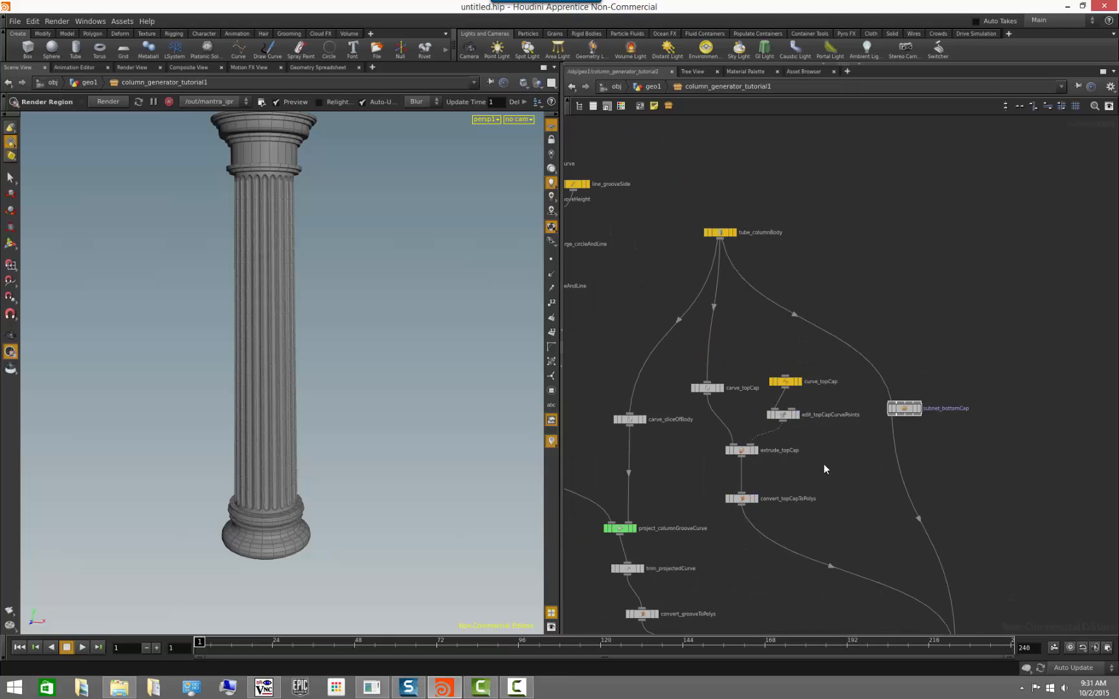
drag(834, 518, 692, 367)
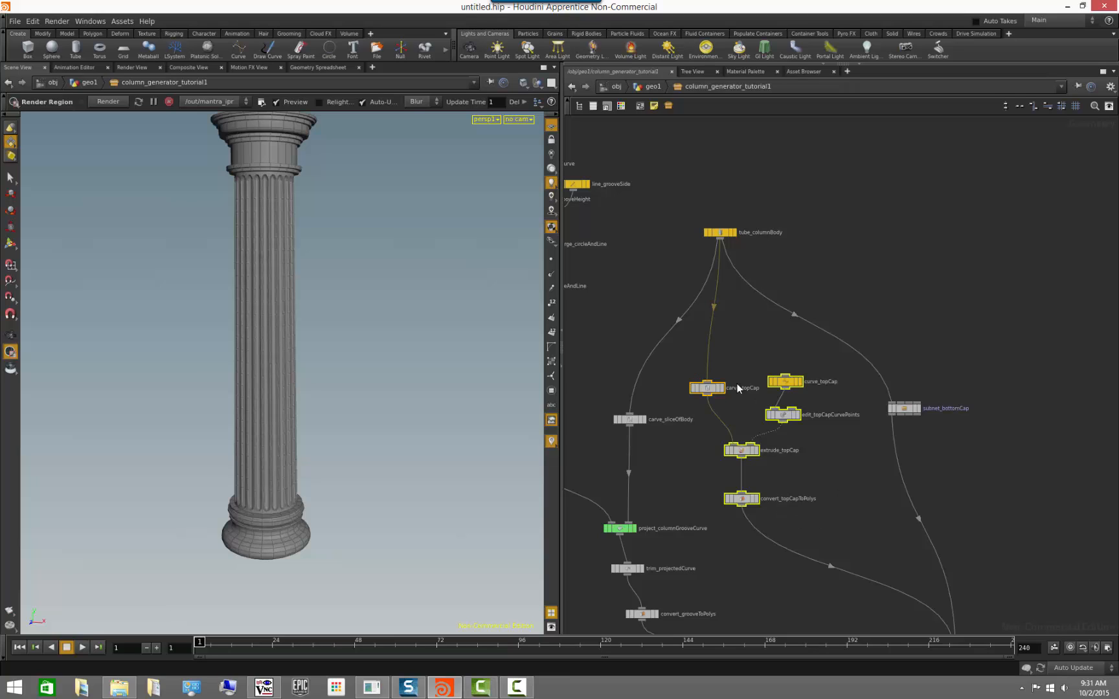
click(667, 105)
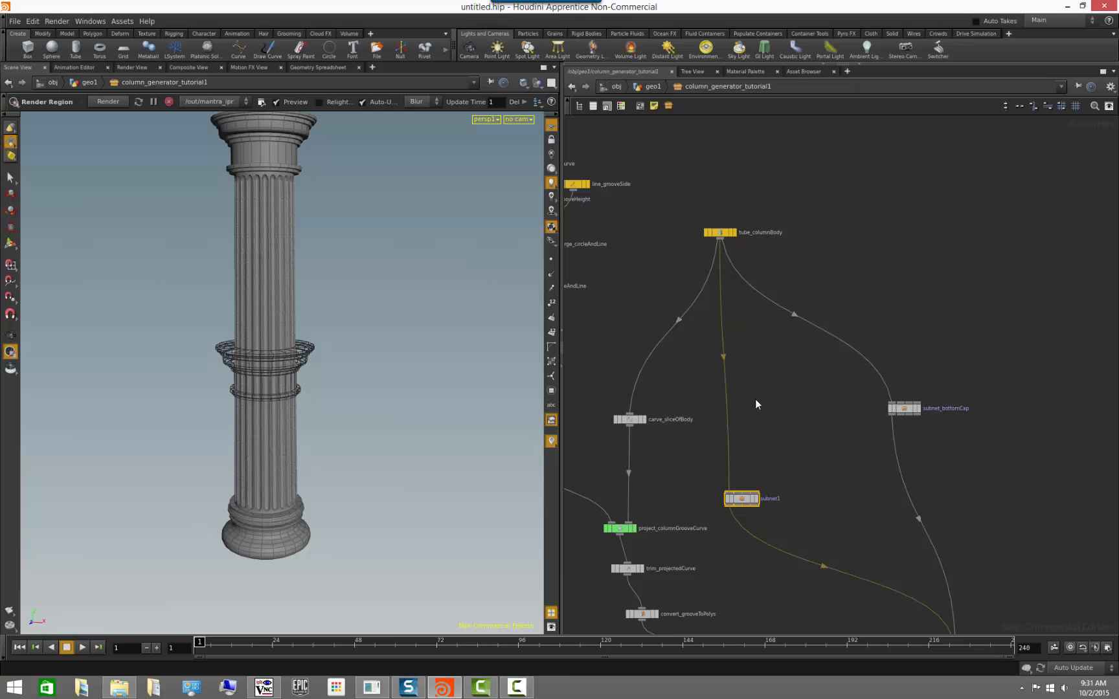
click(775, 442)
drag(744, 501, 733, 412)
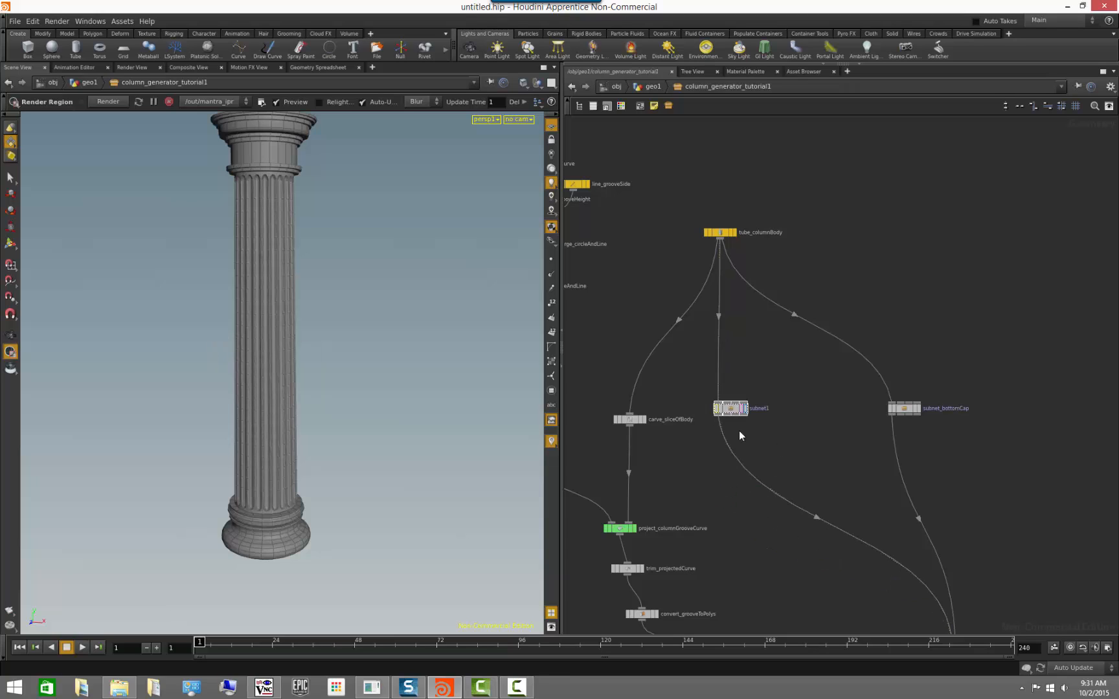
Rename the top cap subnet as subnet_topCap
double_click(768, 409)
text(_topCap)
key(Return)
Open the network inside subnet_bottomCap
middle_drag(803, 434, 821, 393)
scroll(821, 393, down, 2)
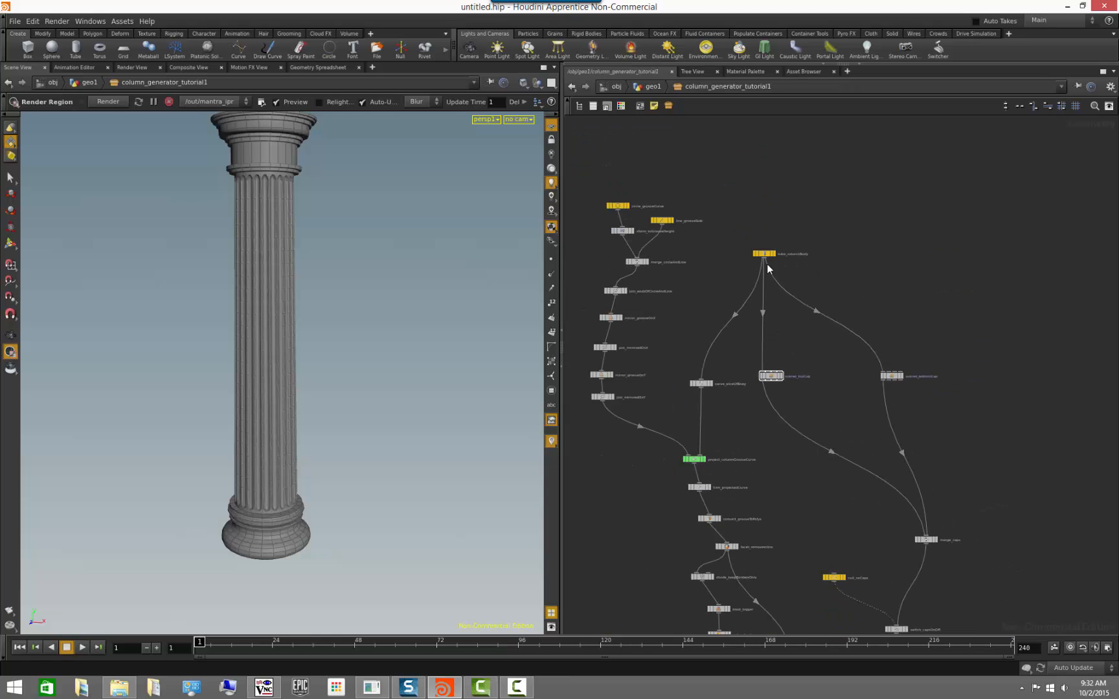
scroll(829, 404, up, 3)
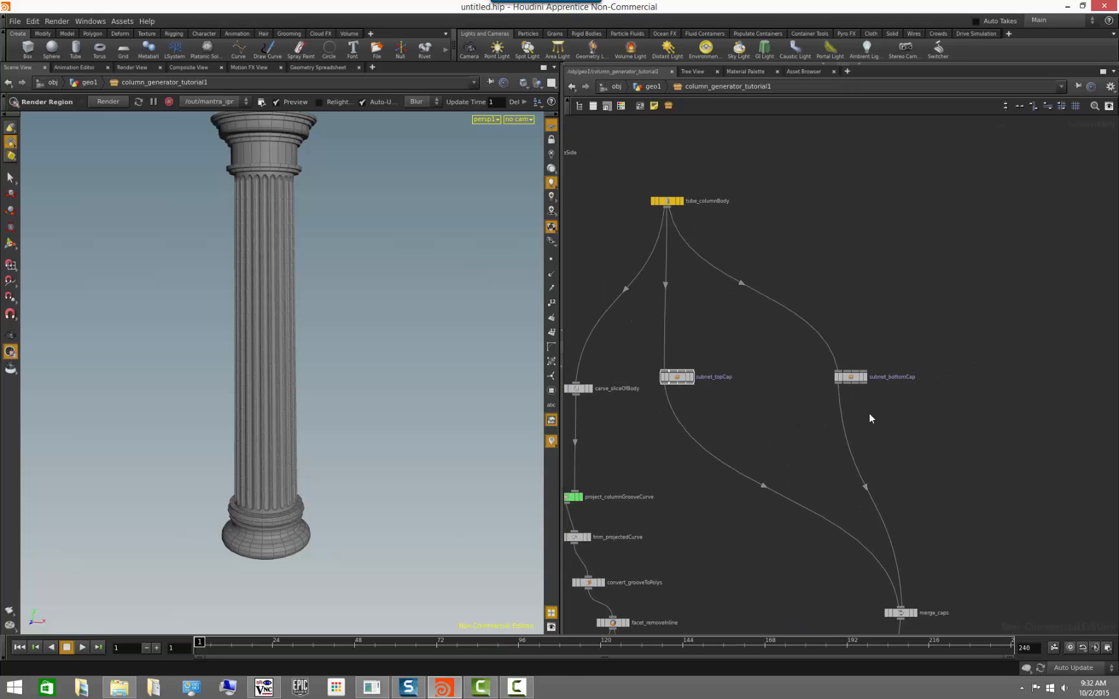
click(855, 378)
double_click(852, 379)
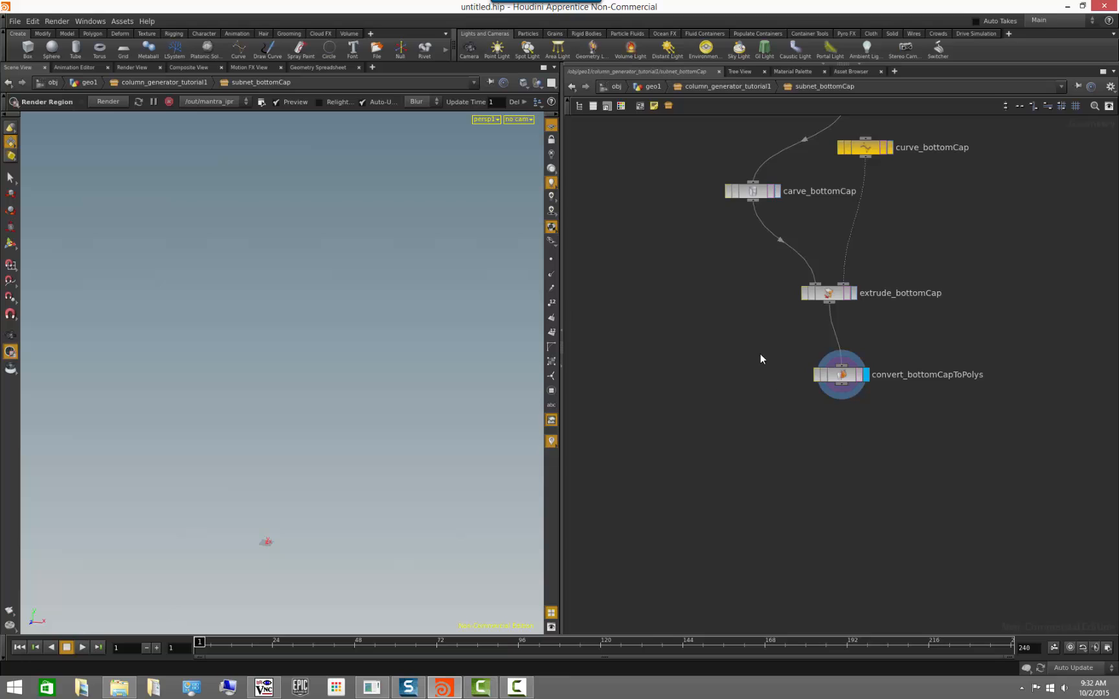
Separate the tube_columnBody input above carve_bottomCap from the three unused sub-network inputs, moving those away from the node chain
middle_drag(760, 353, 755, 496)
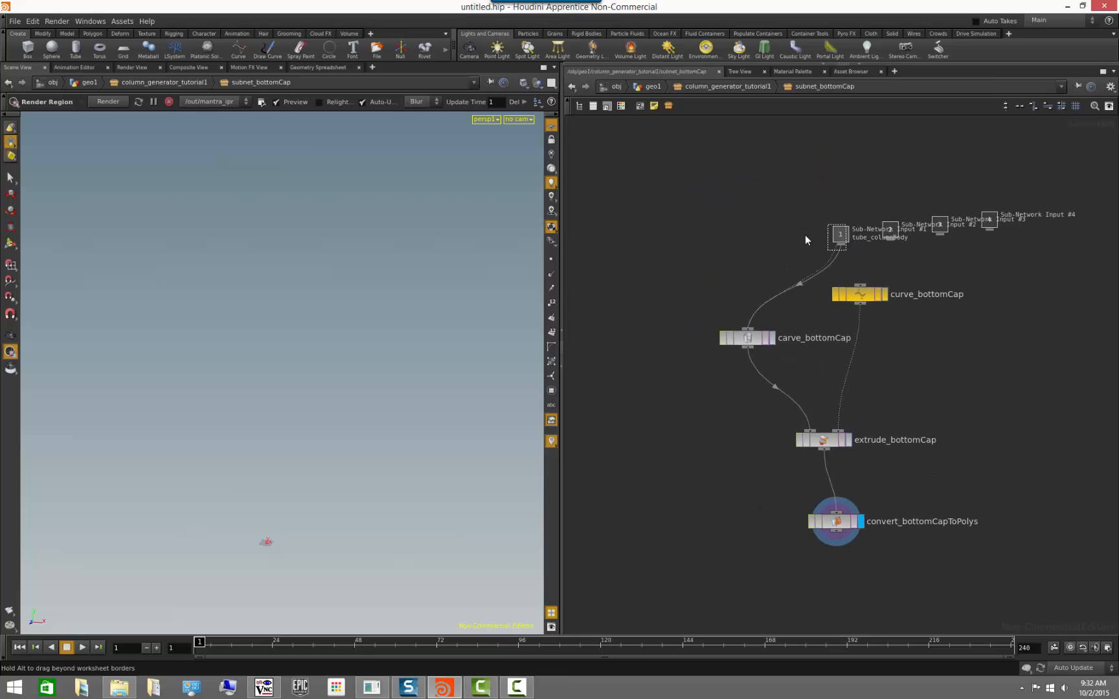
drag(841, 233, 695, 227)
drag(914, 206, 815, 188)
drag(891, 230, 979, 158)
click(995, 303)
scroll(1010, 370, down, 2)
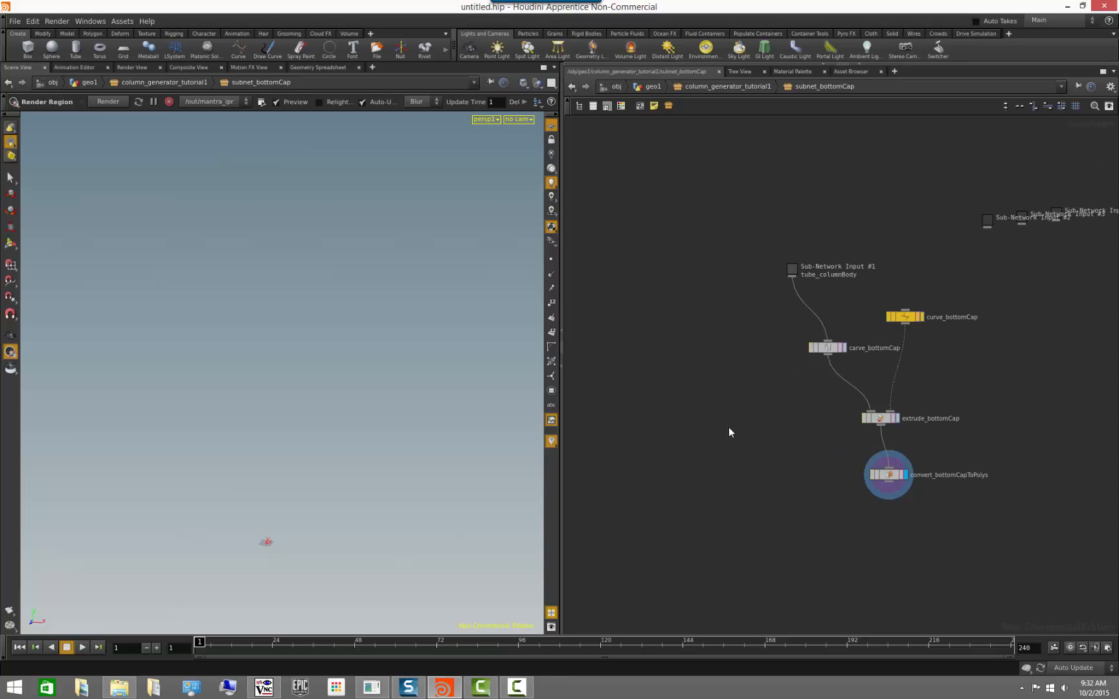
Append an Output node after convert_bottomCapToPolys and make it the displayed node
middle_drag(794, 424, 708, 425)
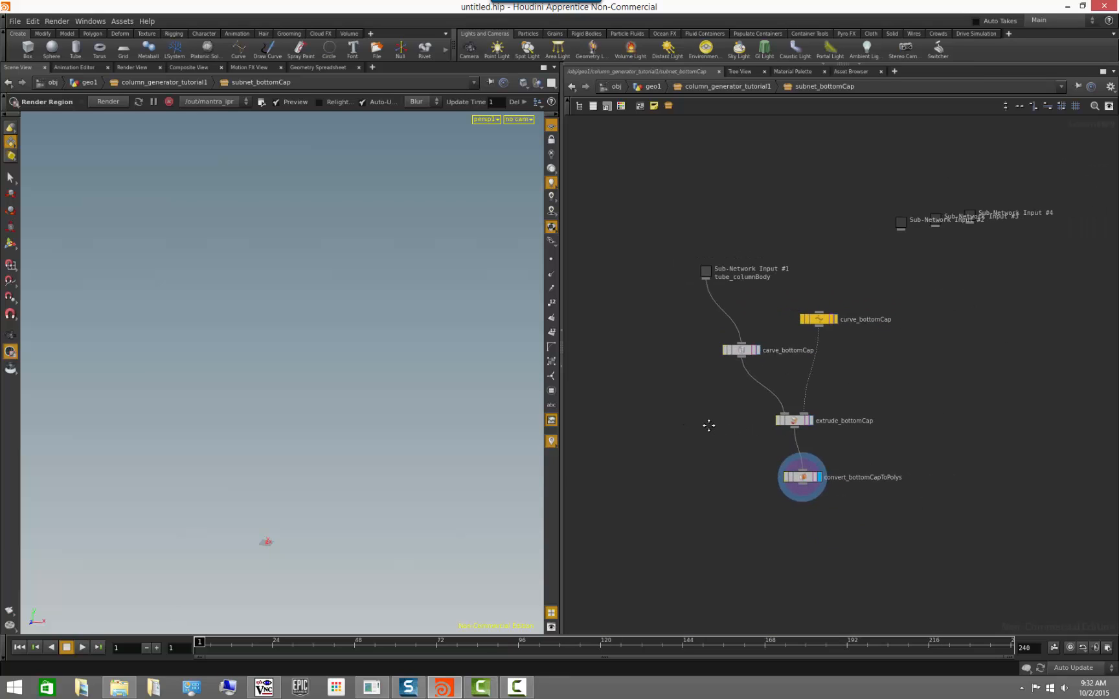
scroll(706, 434, up, 1)
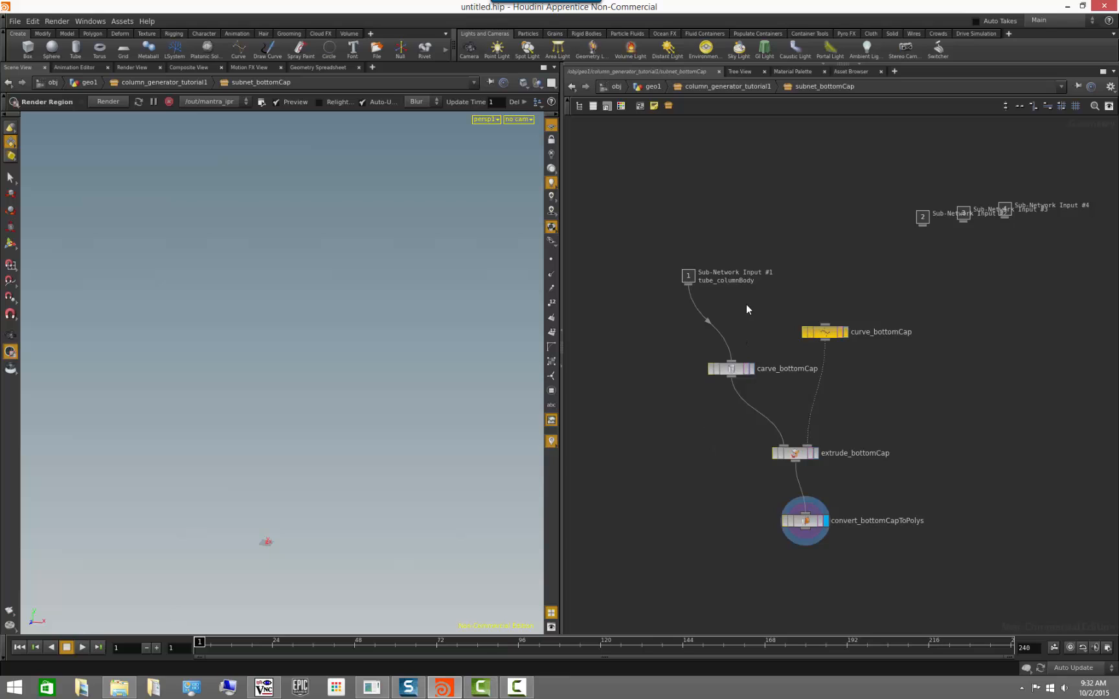
middle_drag(873, 494, 845, 390)
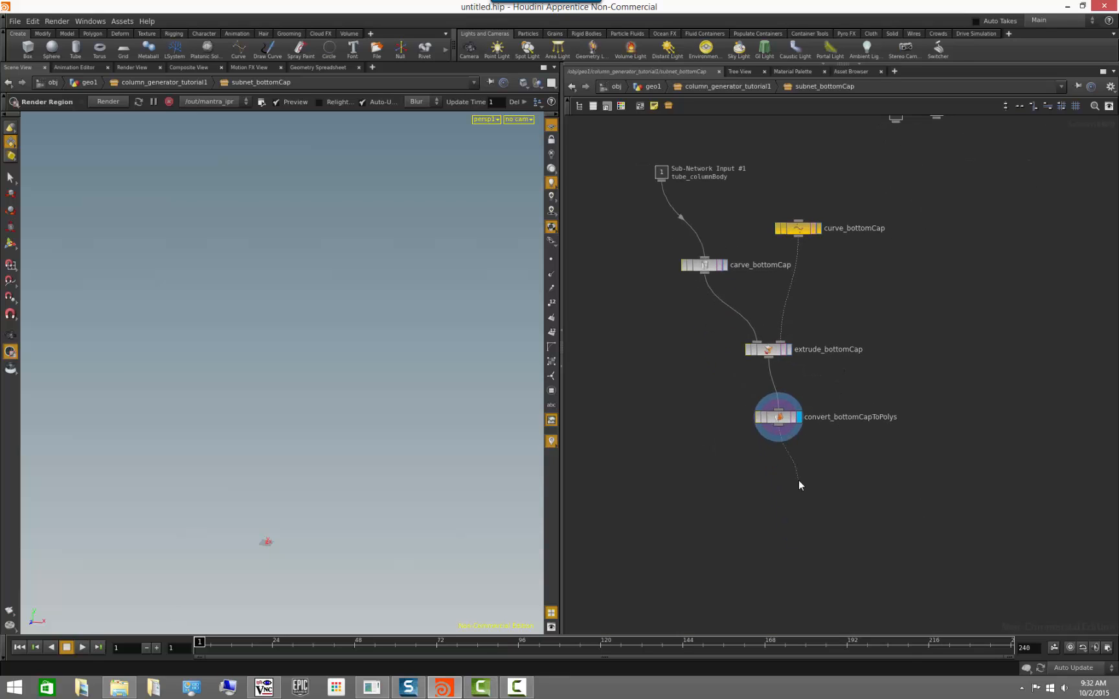
key(Tab)
text(outp)
key(Return)
click(799, 479)
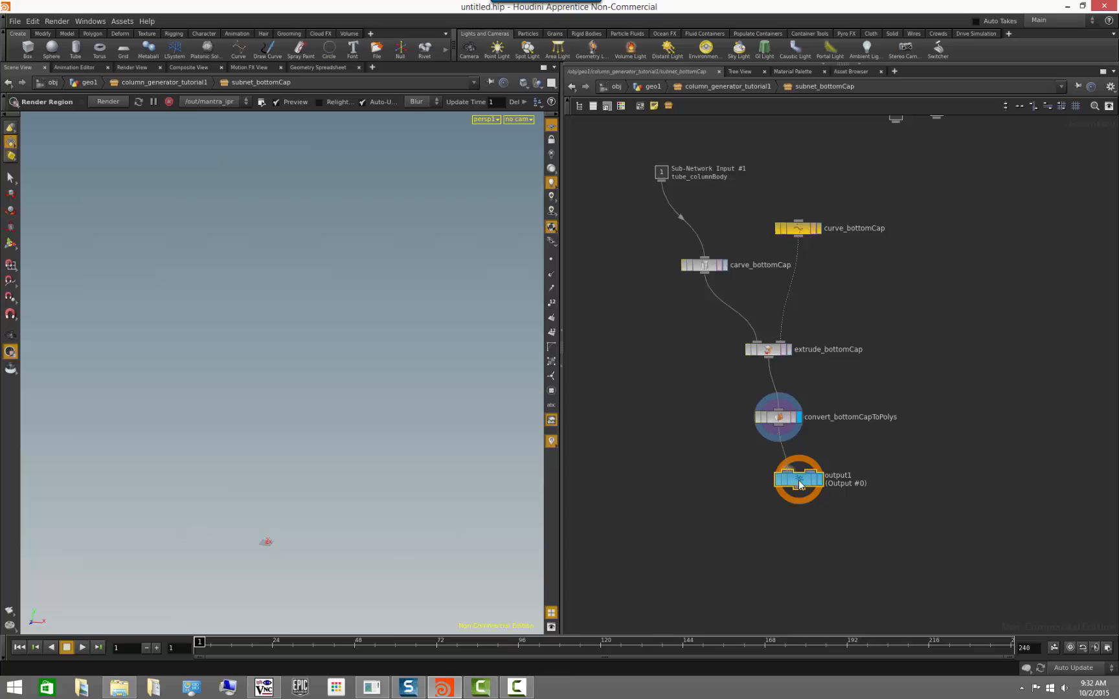
Rename the bottom cap subnet's Output node as OUT and color it blue
double_click(832, 475)
text(OUT)
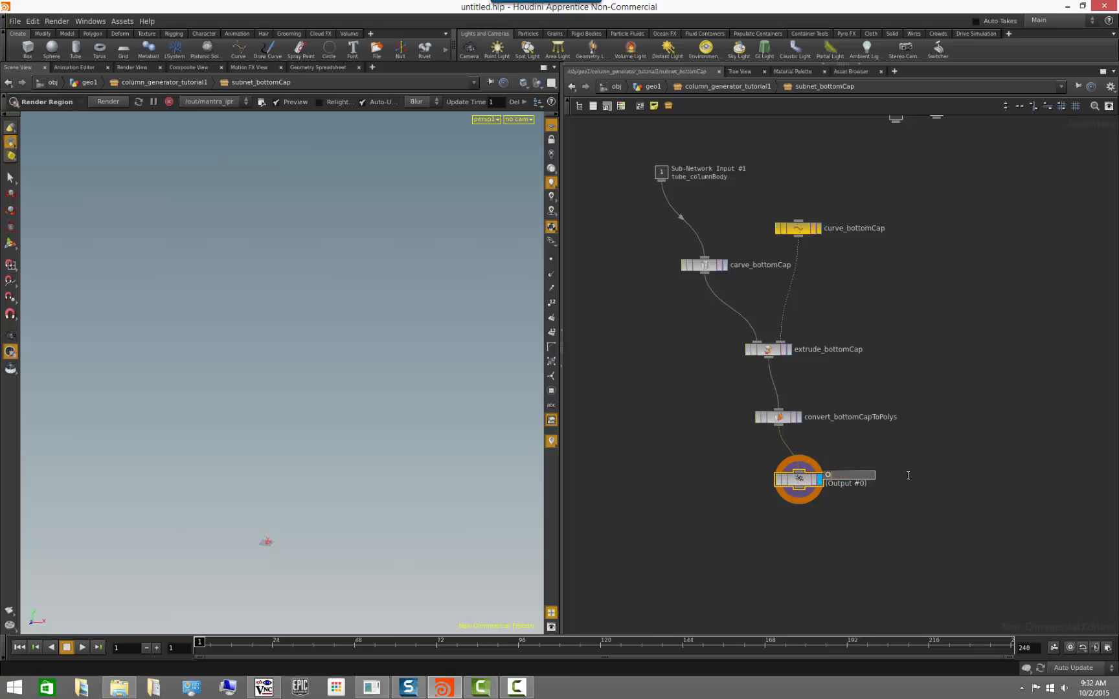
key(Return)
key(c)
click(595, 607)
key(c)
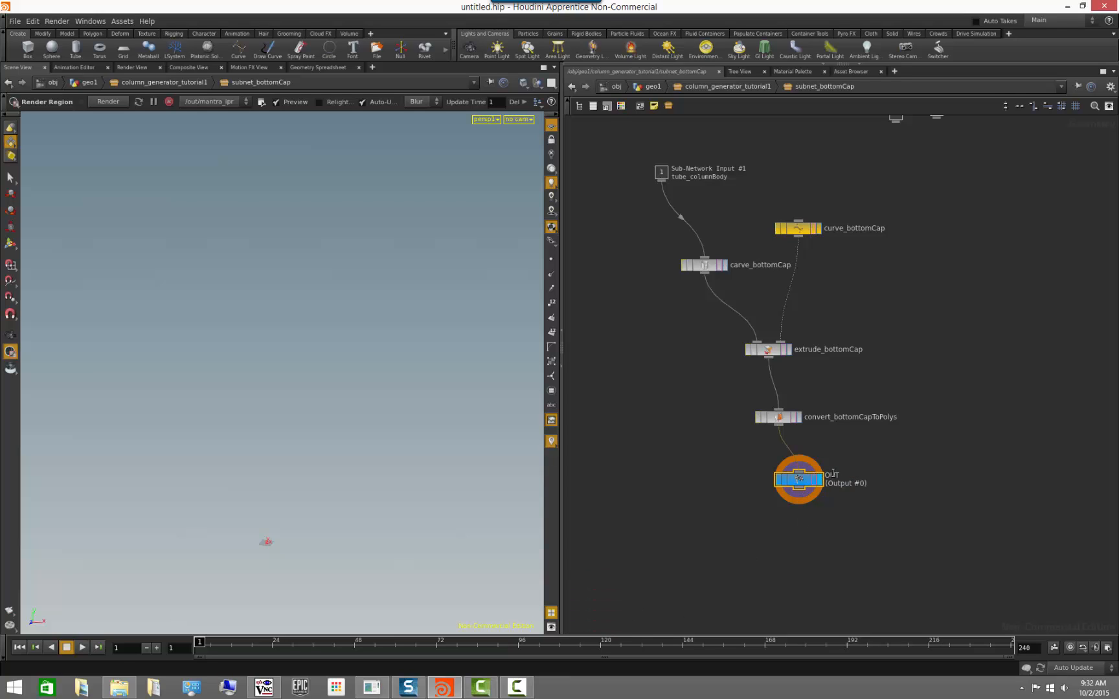
key(h)
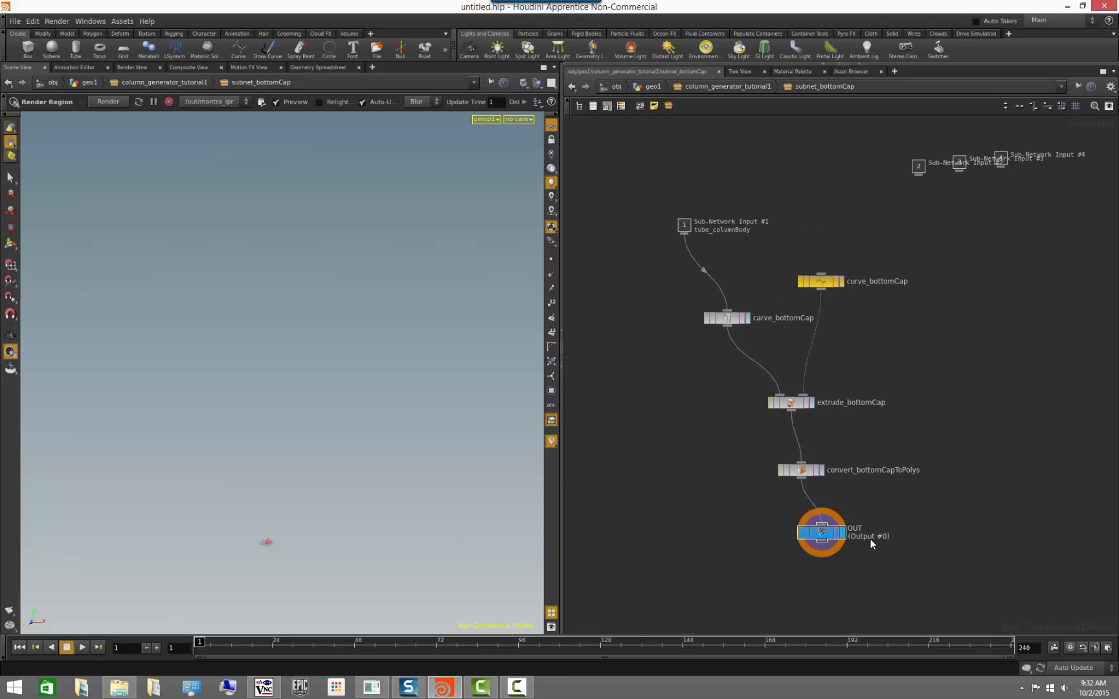
Display subnet_bottomCap in the column generator network to compare its geometry with the asset's output at the geo1 level
click(767, 84)
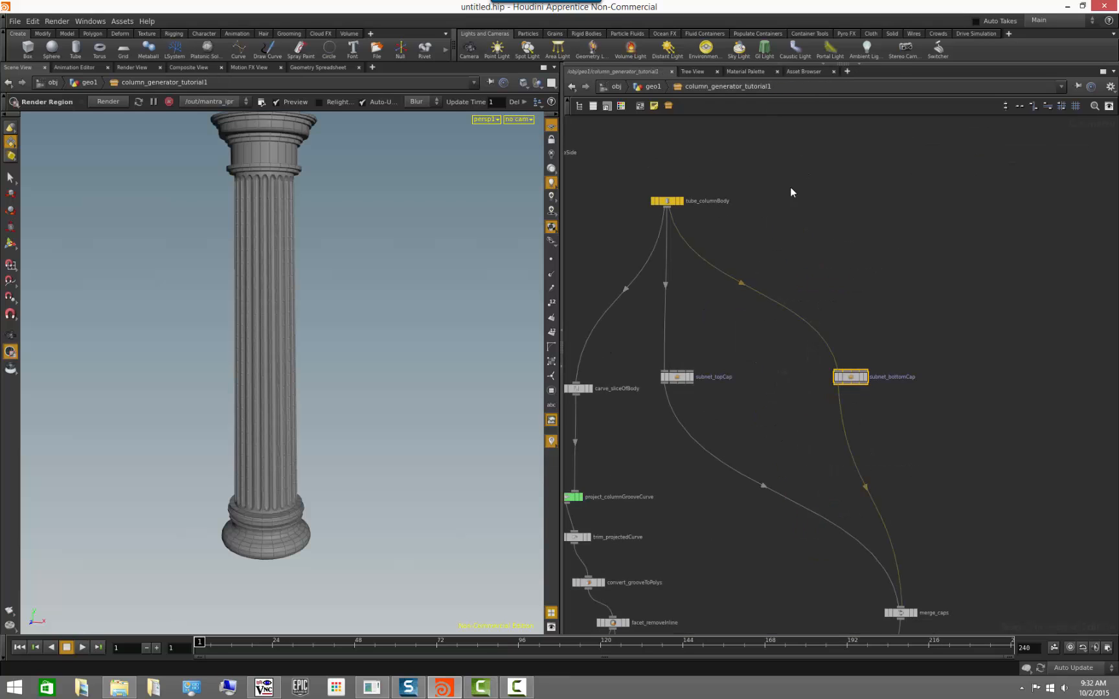
click(865, 378)
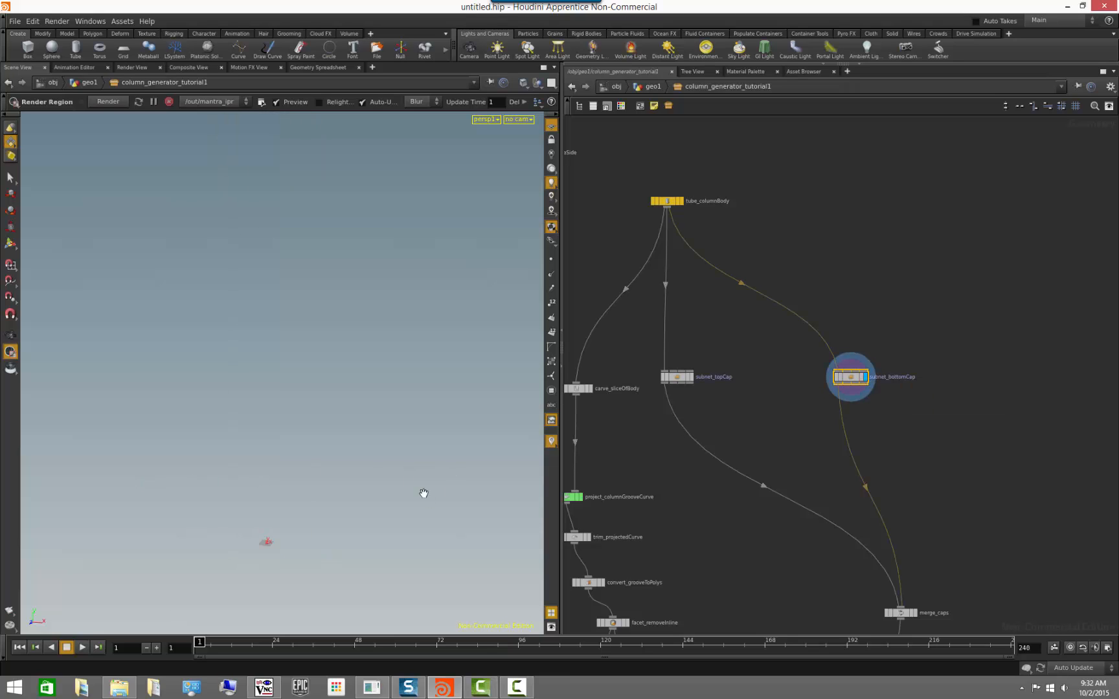
alt+middle_drag(307, 496, 304, 368)
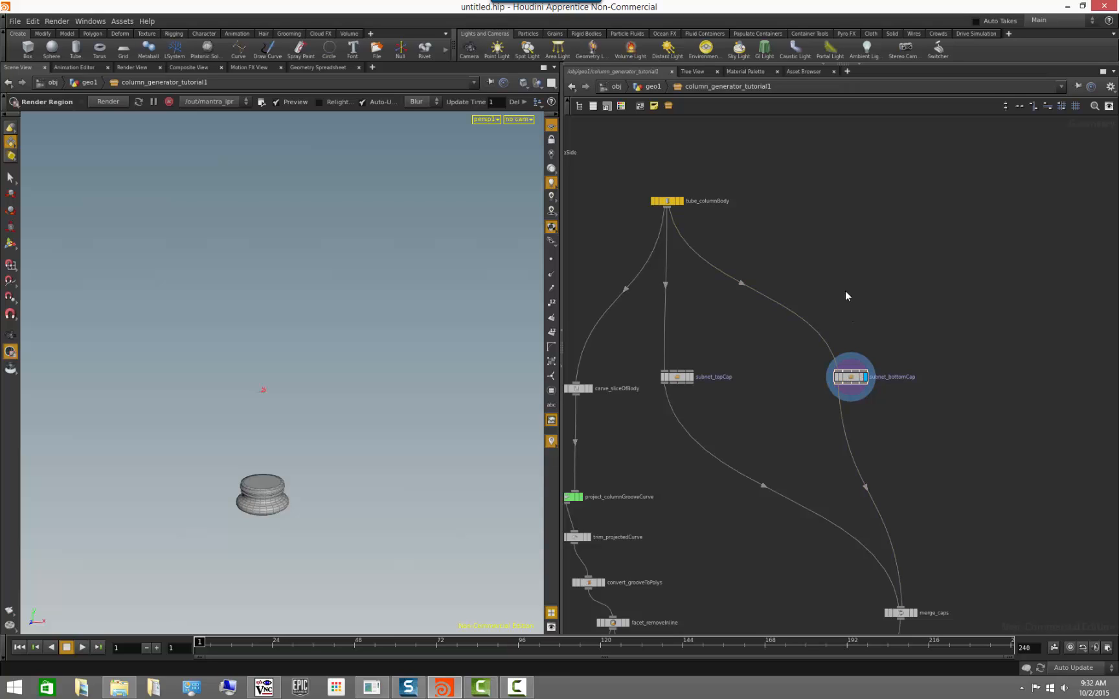
click(654, 87)
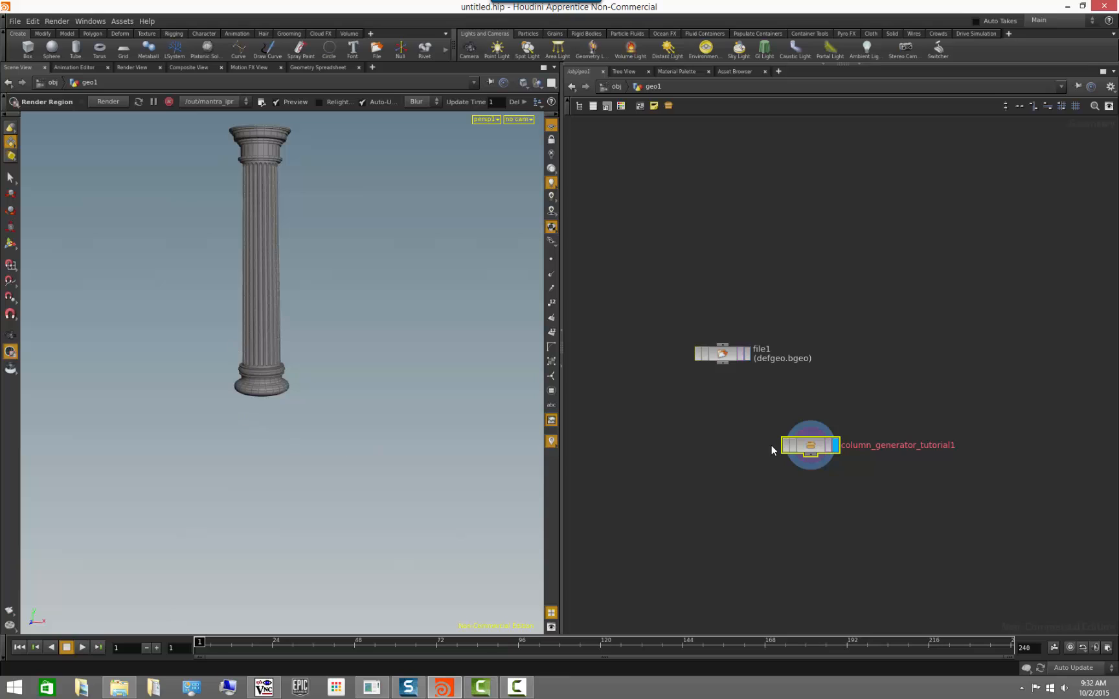
Open subnet_bottomCap inside the column generator asset and move its tube_columnBody input farther above carve_bottomCap
double_click(811, 444)
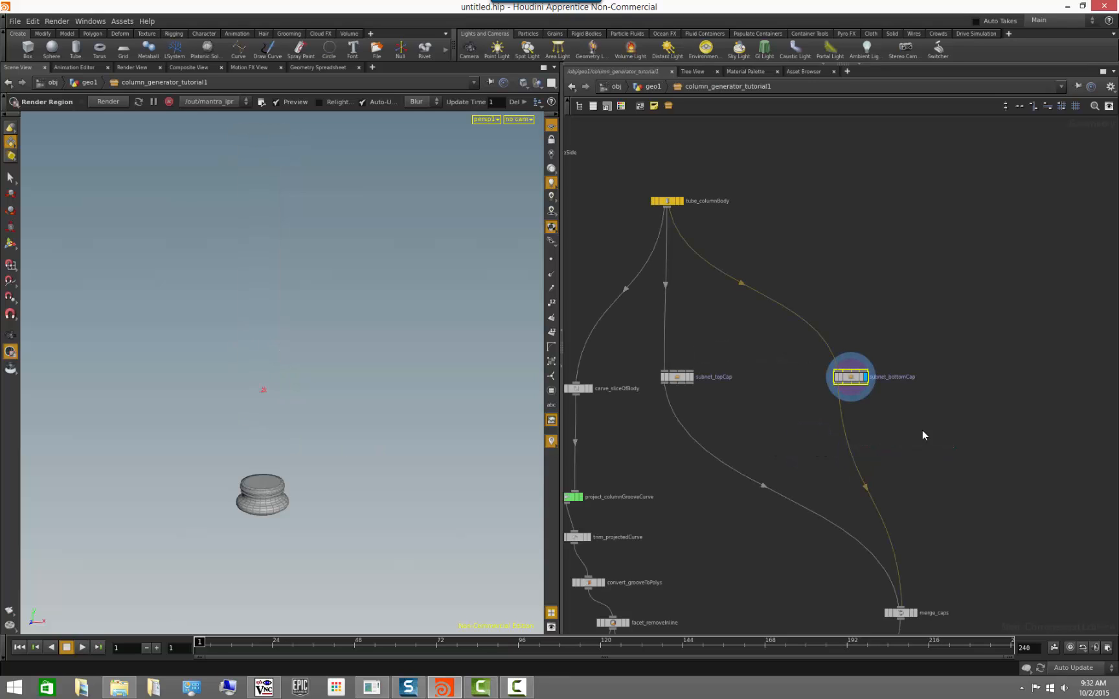
double_click(852, 378)
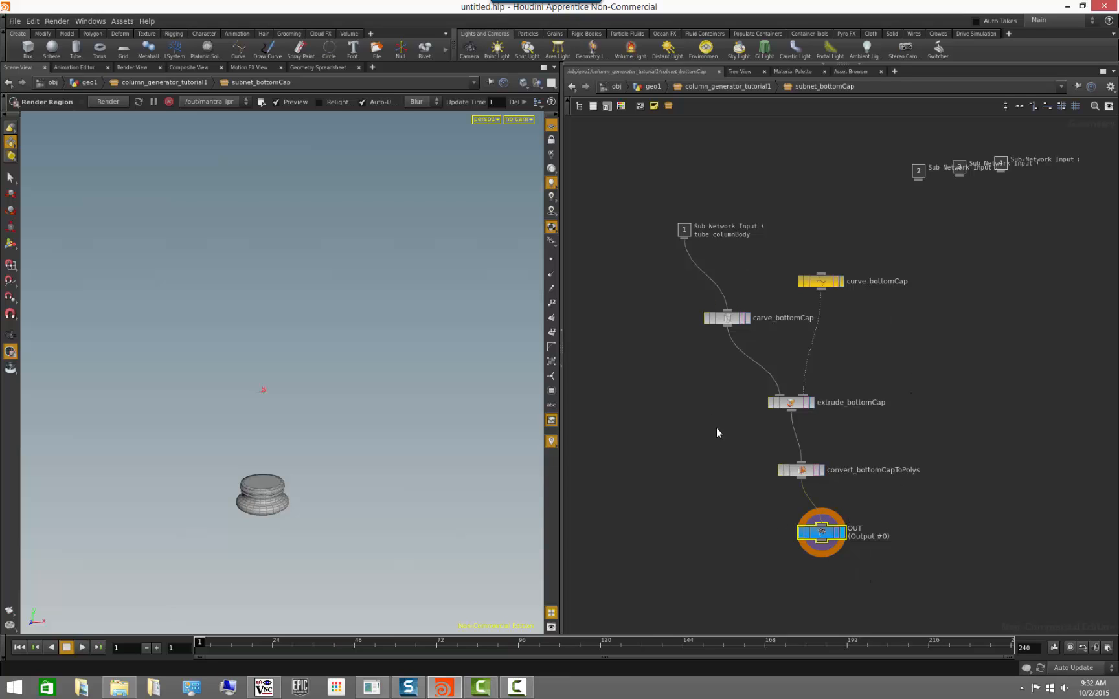
click(859, 573)
middle_drag(697, 410, 739, 456)
scroll(738, 433, up, 2)
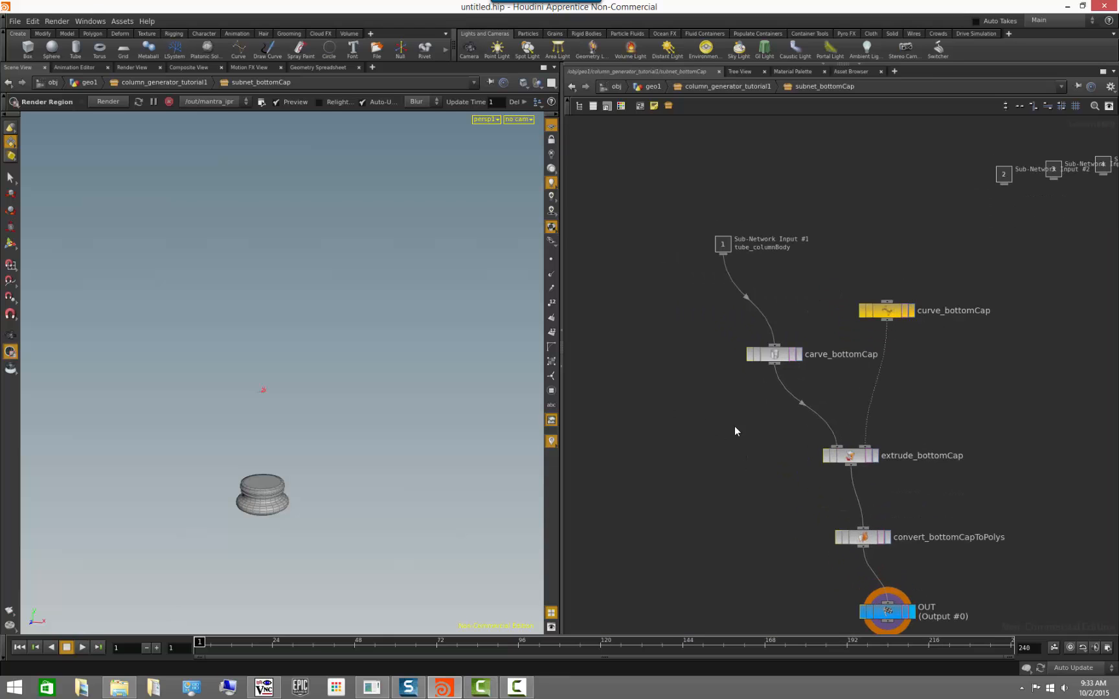
middle_drag(691, 360, 709, 453)
drag(742, 342, 704, 296)
middle_drag(684, 413, 655, 353)
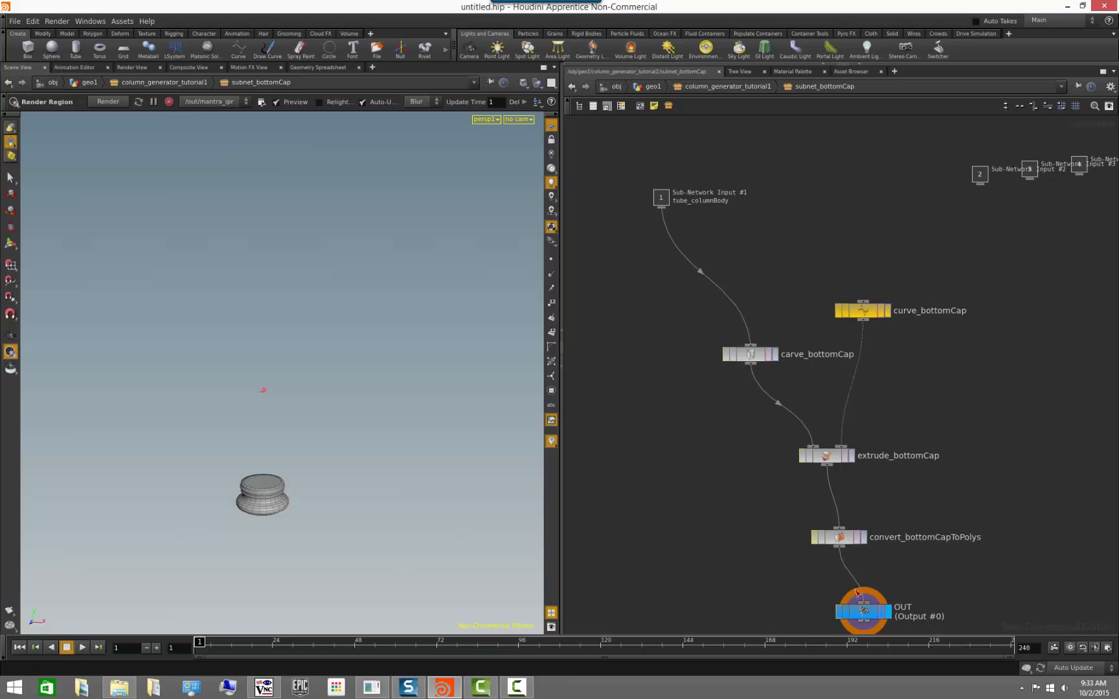
Insert a Null node between the tube_columnBody input and carve_bottomCap
middle_drag(697, 427, 702, 483)
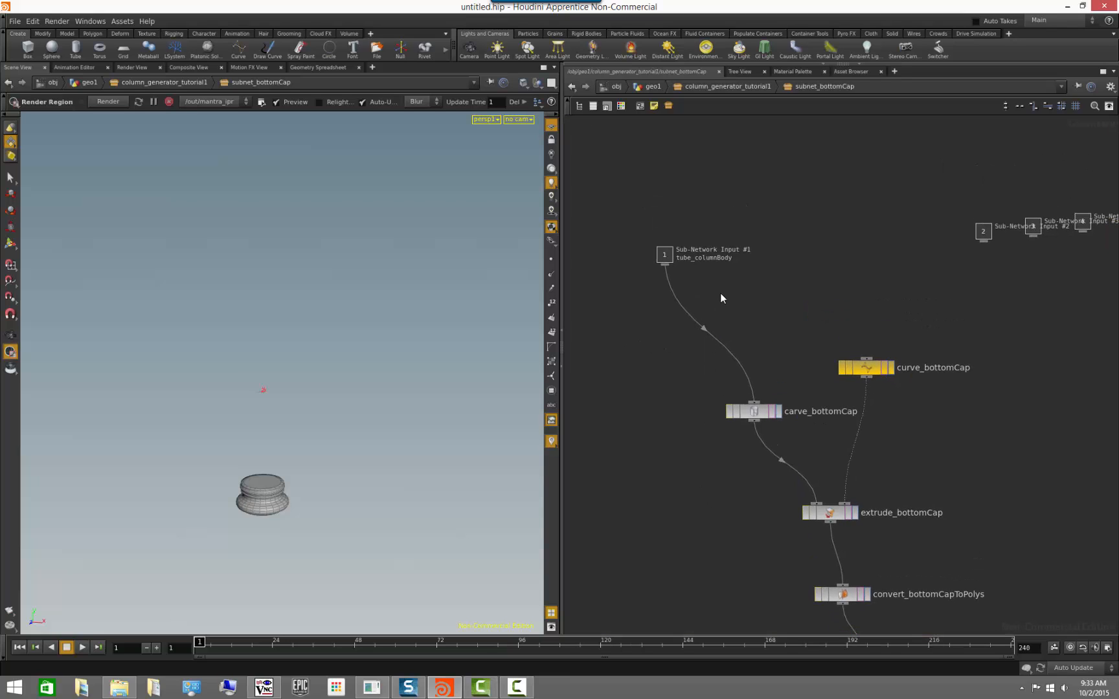
click(703, 328)
key(Tab)
text(null)
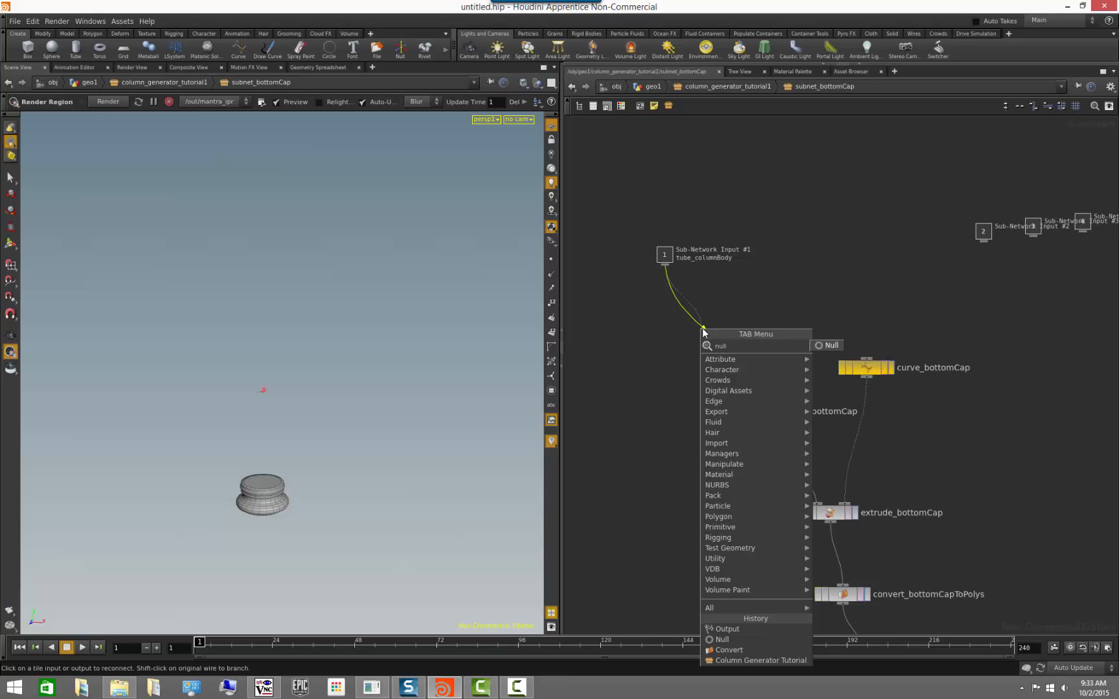
key(Return)
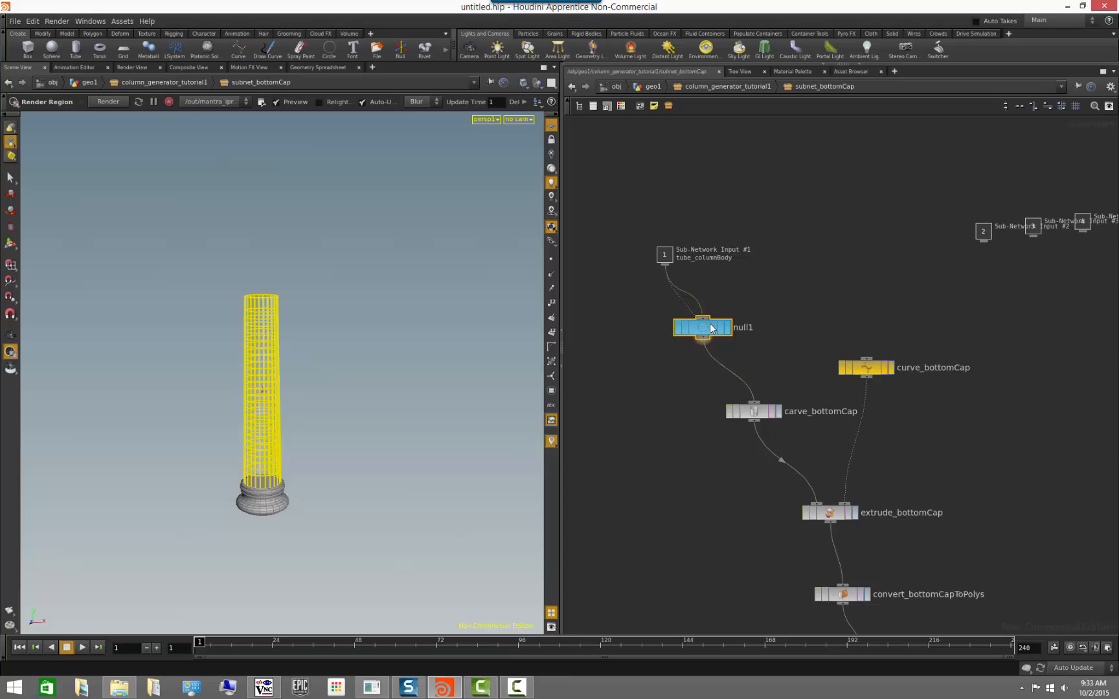
Rename the bottom cap subnet's Null node as IN and color it yellow
click(704, 330)
double_click(736, 327)
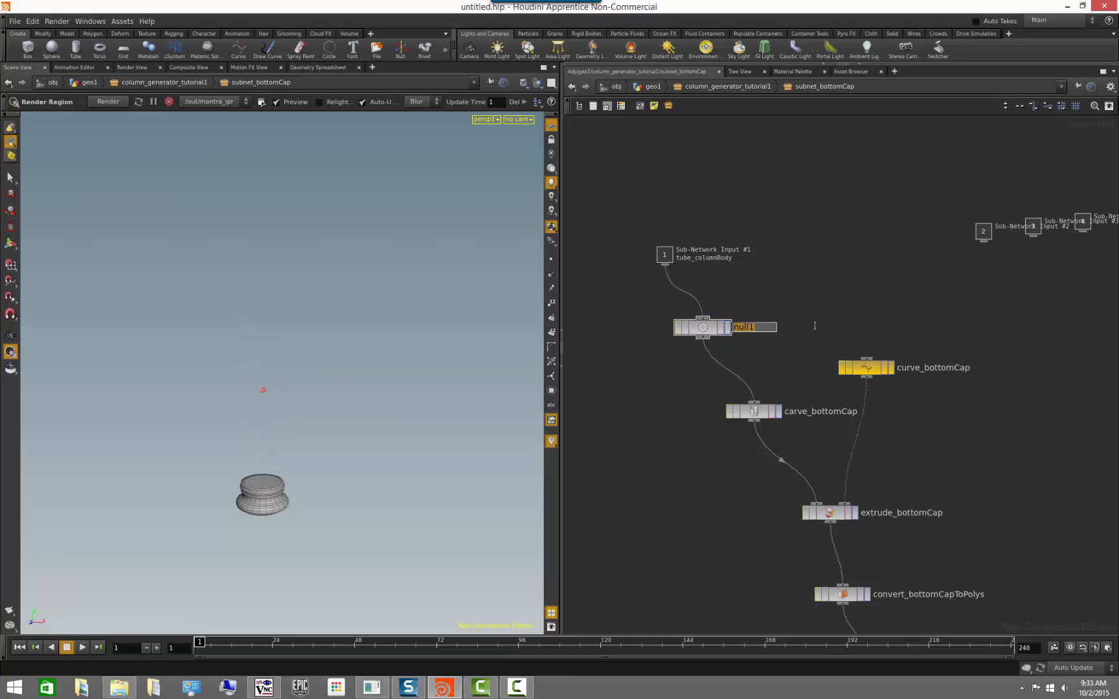
text(IN)
key(Return)
click(714, 331)
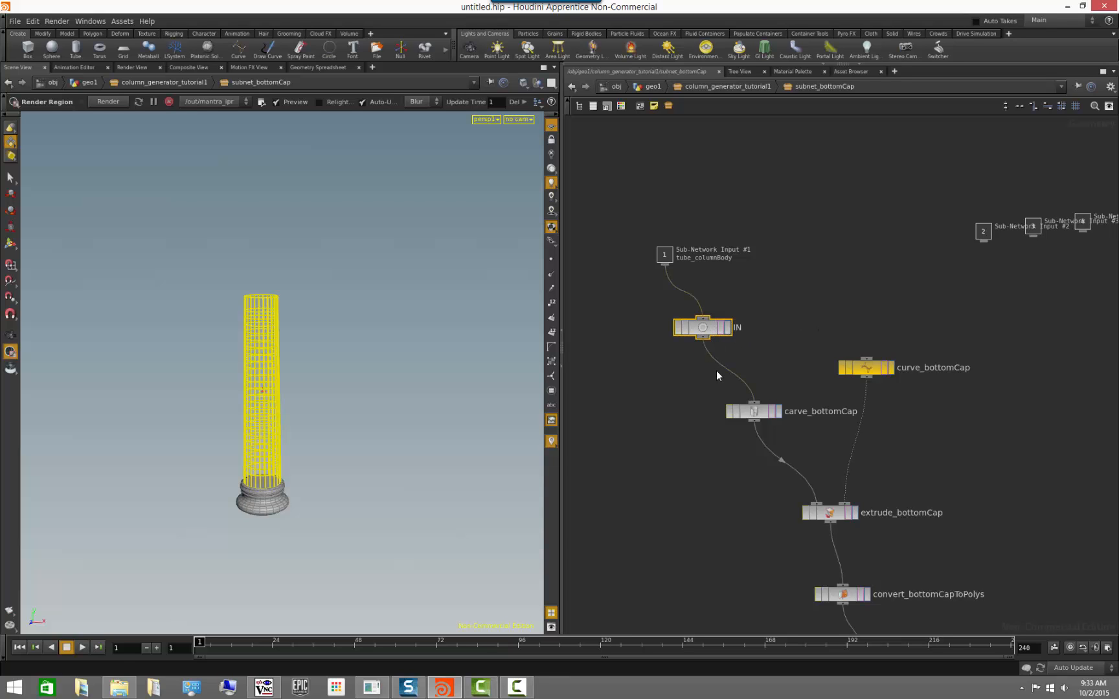
key(c)
click(594, 584)
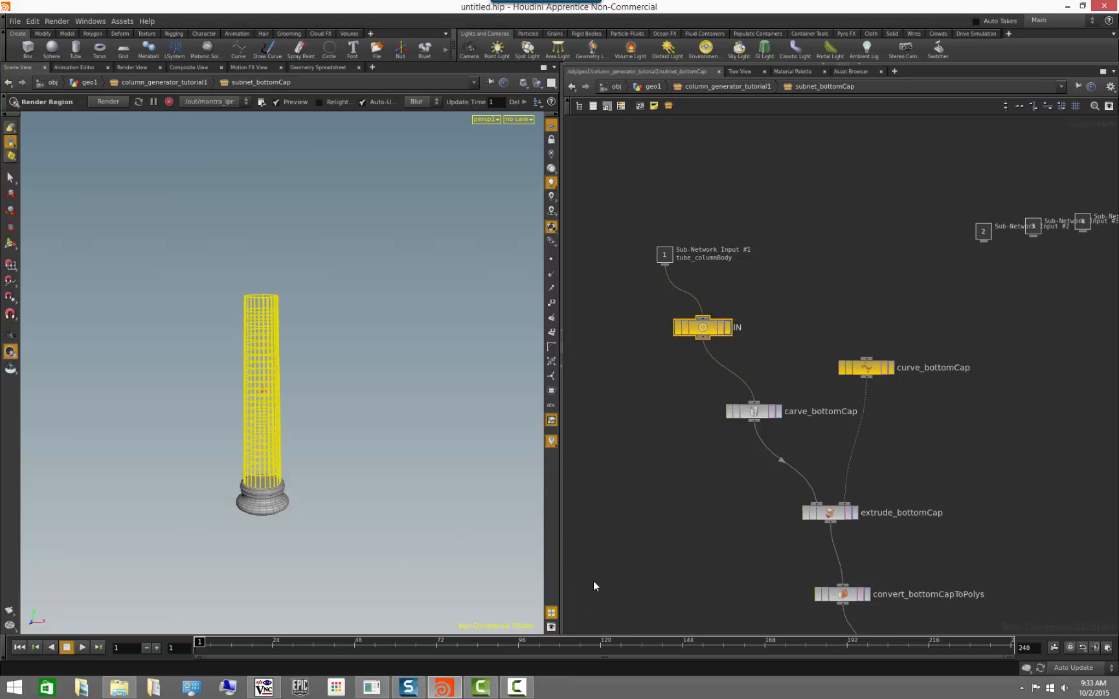
Move curve_bottomCap farther away from the carve_bottomCap chain to open up the layout
scroll(744, 551, down, 2)
middle_drag(744, 551, 689, 462)
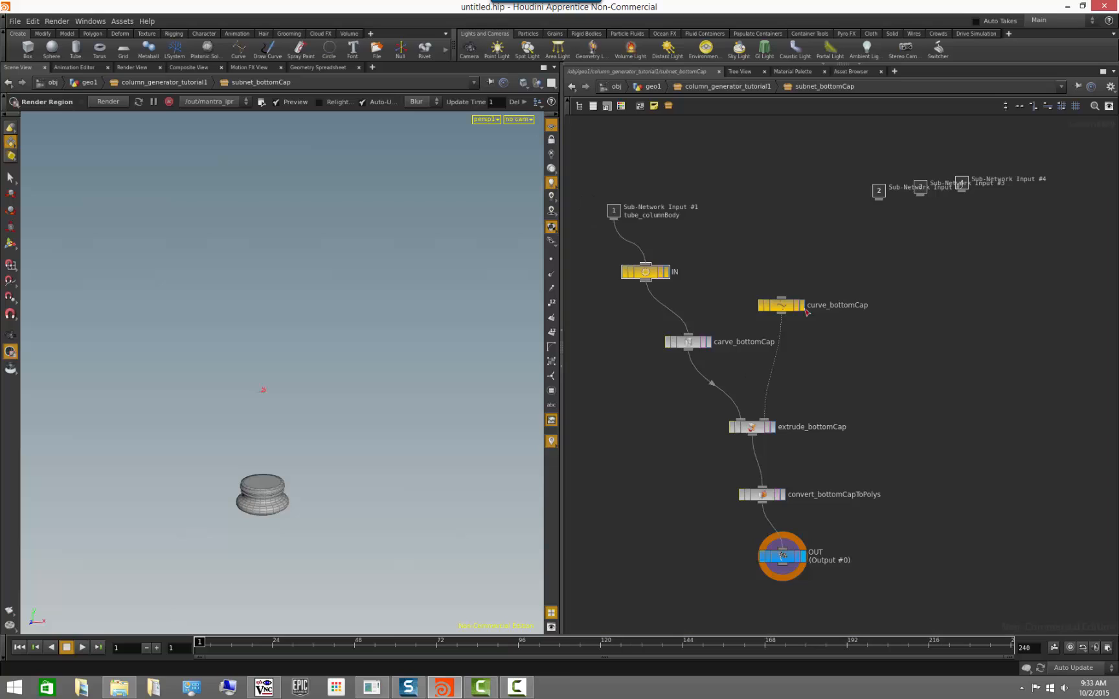
drag(791, 310, 844, 294)
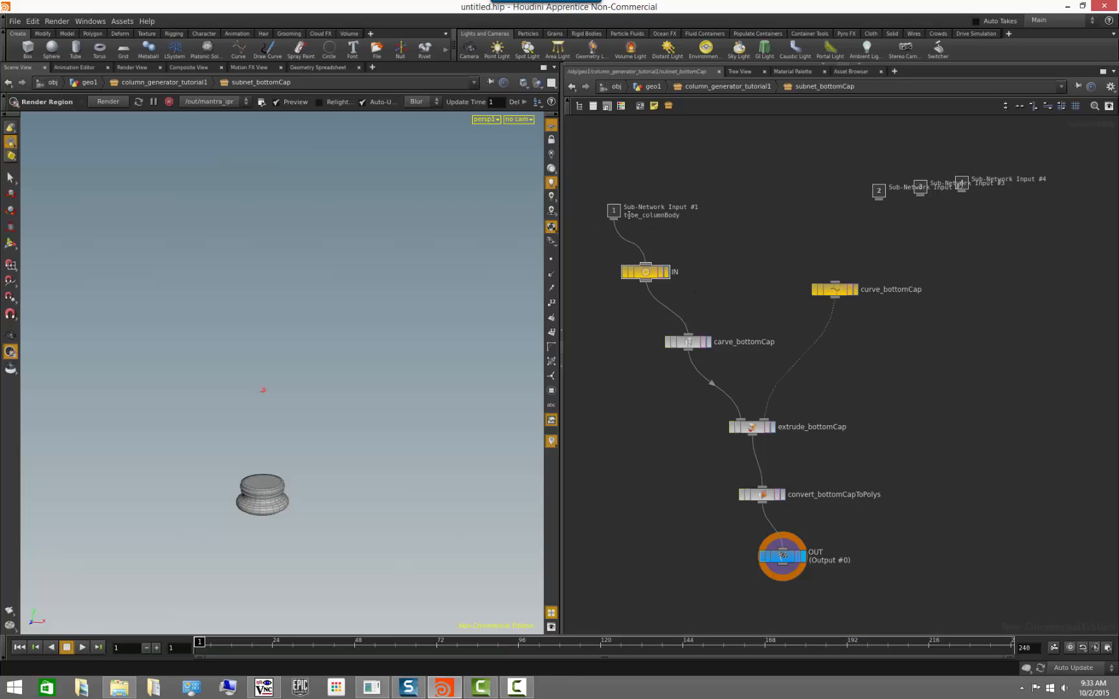
Display the IN, carve_bottomCap and OUT nodes one after another to examine the geometry at each stage
click(666, 271)
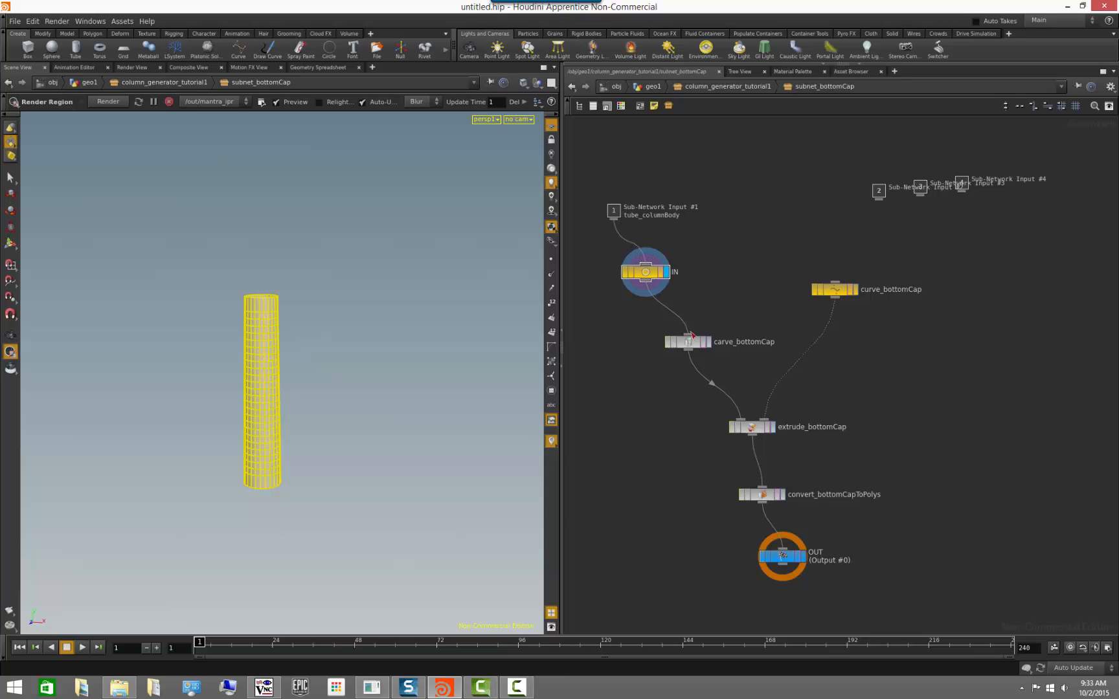
click(709, 343)
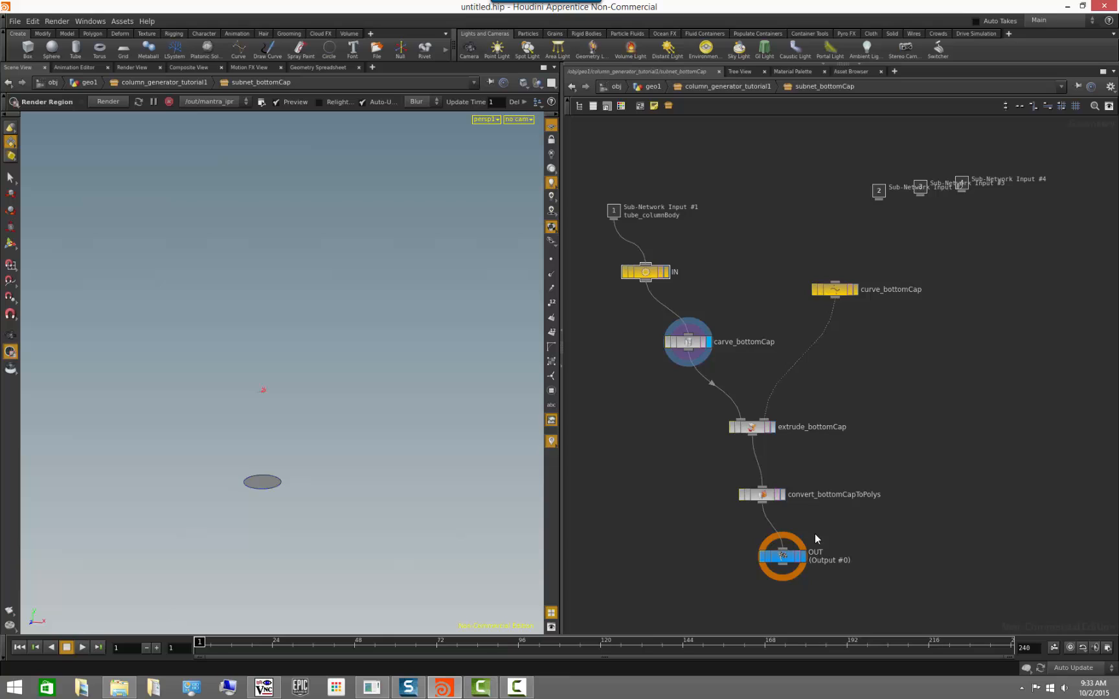
click(804, 558)
scroll(915, 439, down, 2)
scroll(917, 428, up, 2)
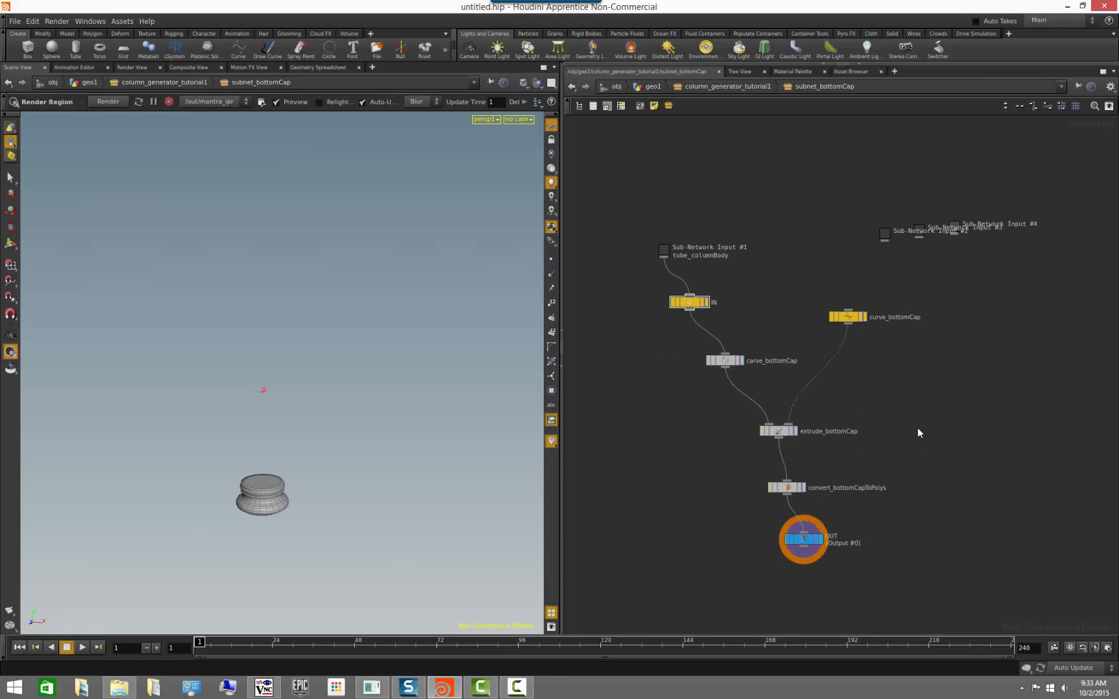
Open subnet_topCap from the column generator network and move its tube_columnBody input above carve_topCap, apart from the unused inputs
click(764, 87)
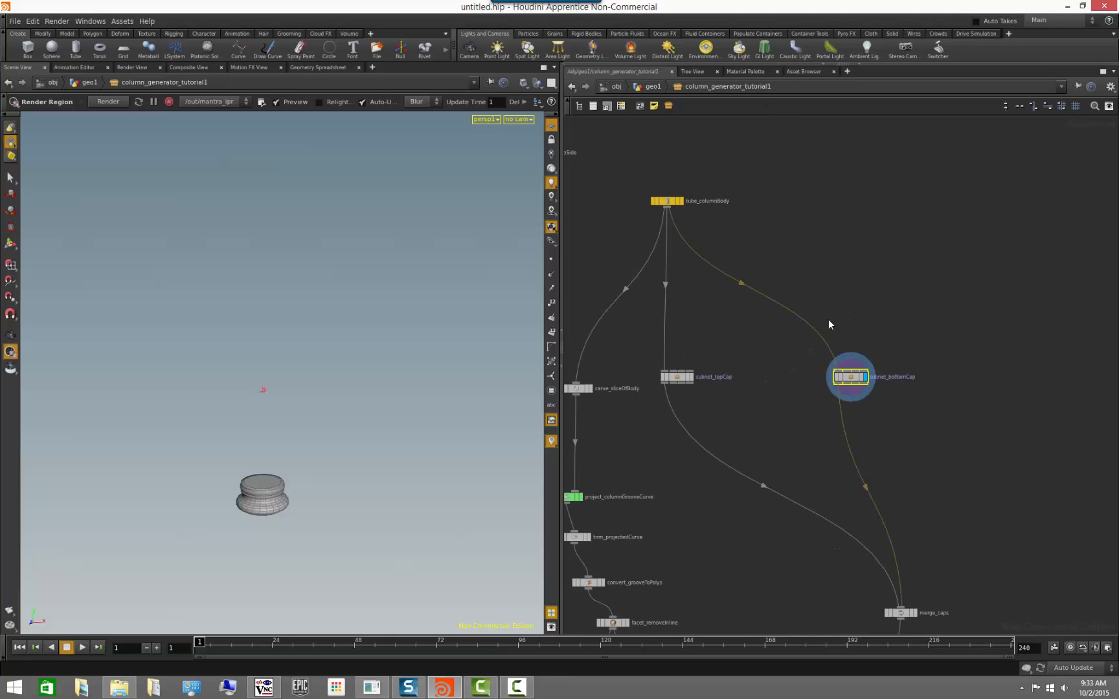
click(690, 377)
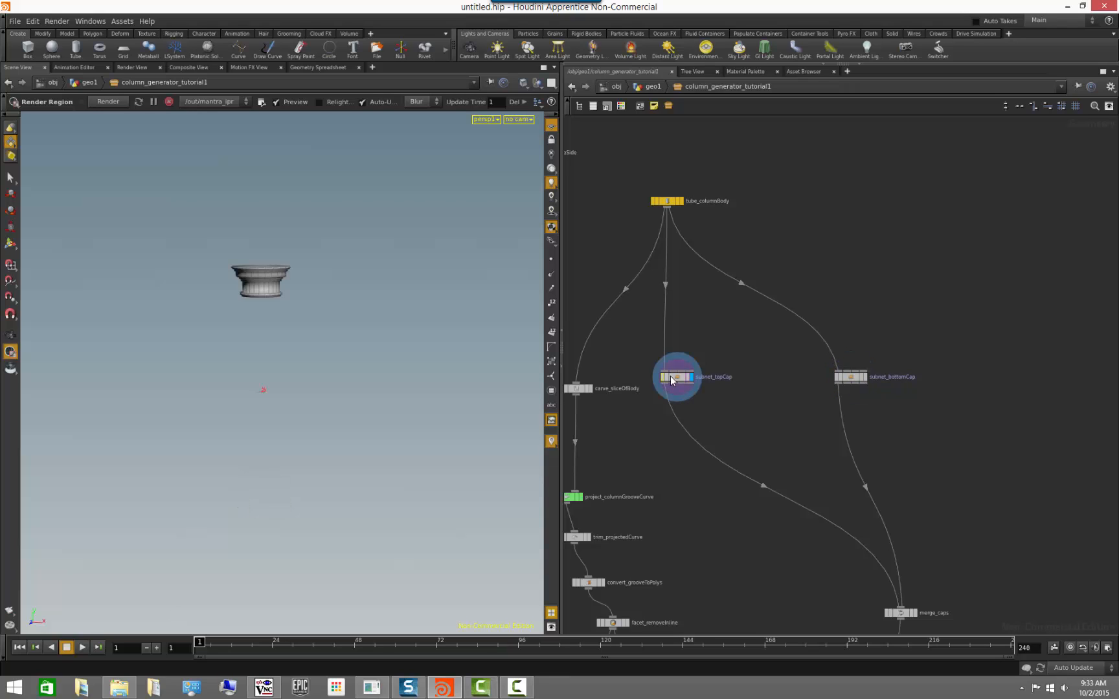
double_click(676, 377)
click(723, 412)
middle_drag(854, 431, 810, 494)
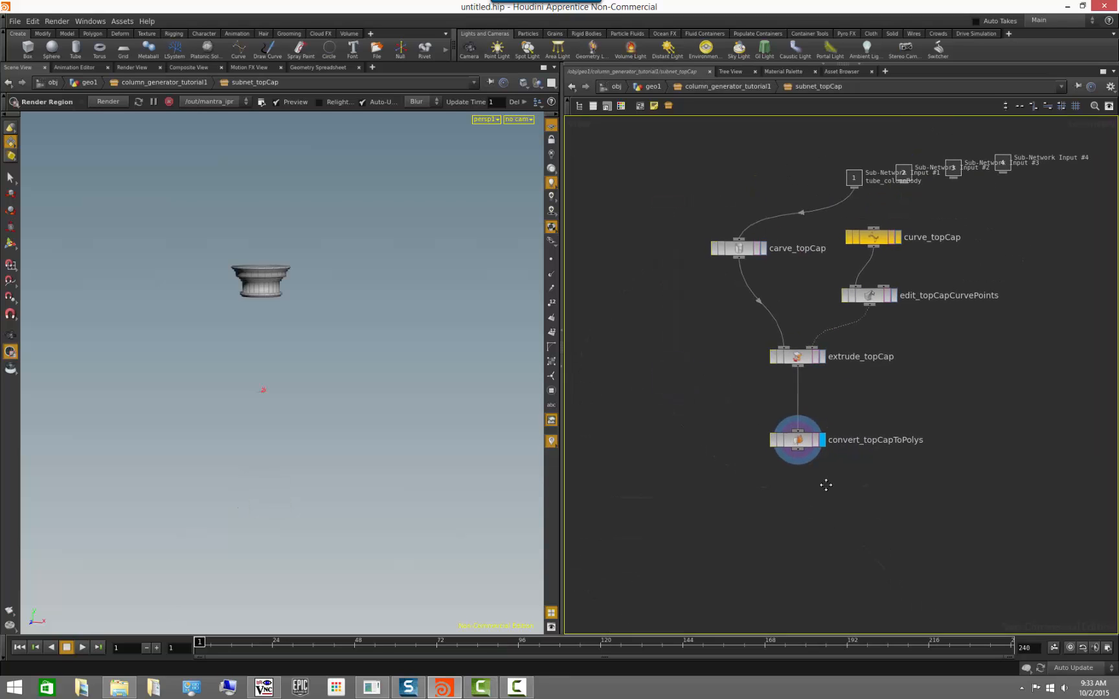
drag(803, 170, 676, 136)
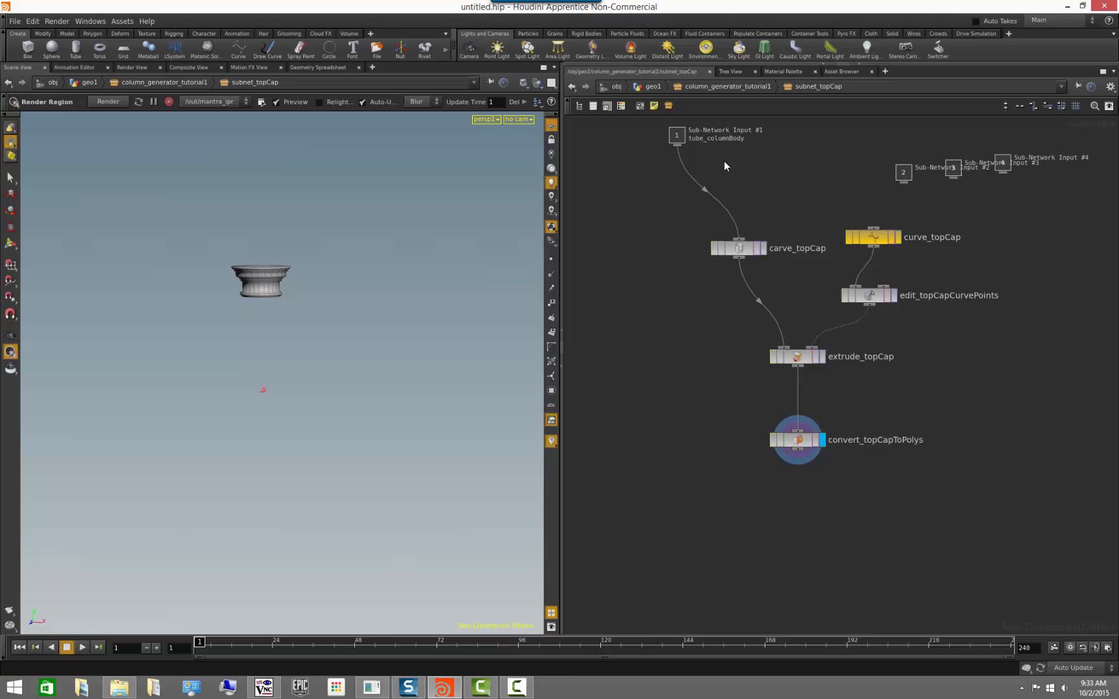
Insert a Null node between the tube_columnBody input and carve_topCap
click(704, 190)
click(652, 204)
click(706, 190)
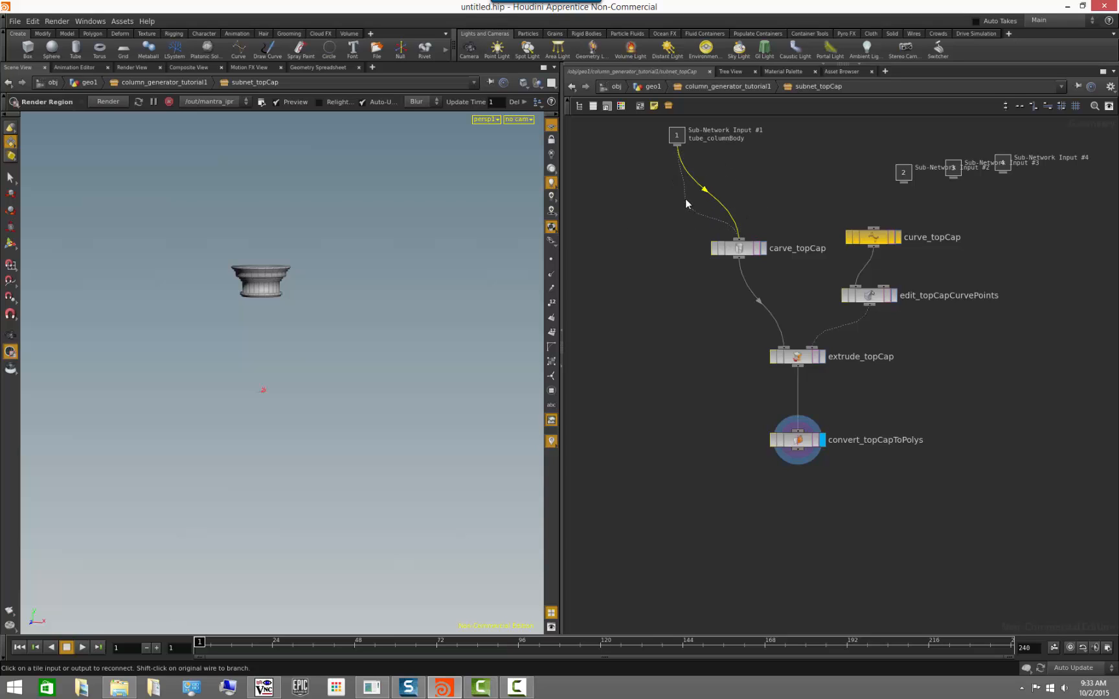
key(Tab)
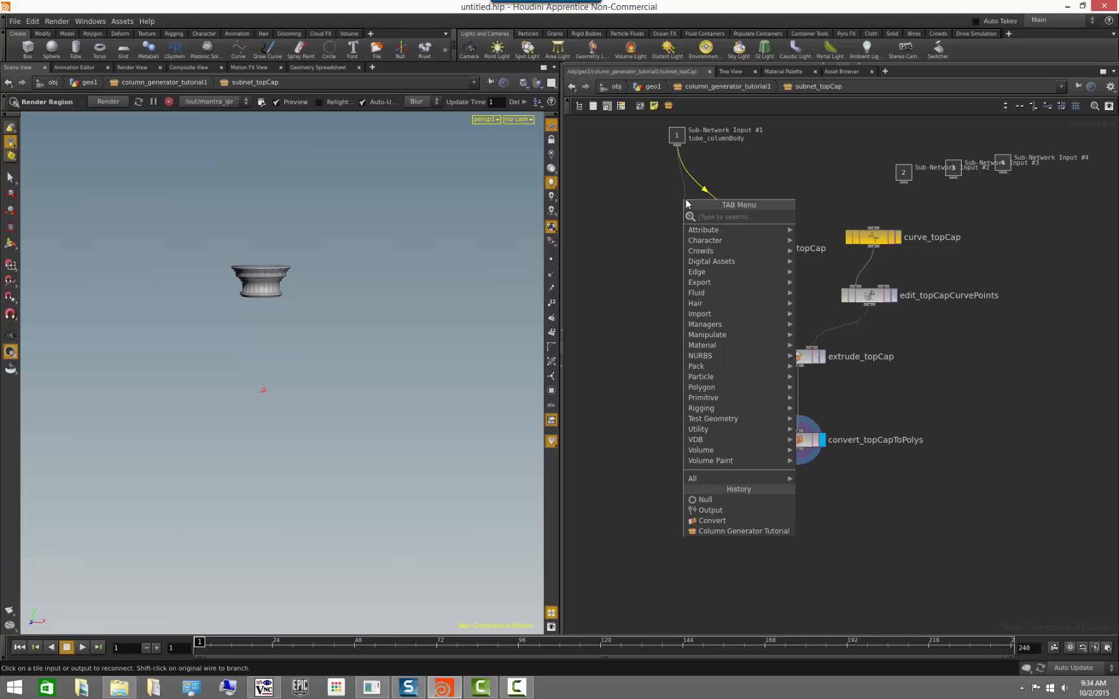
text(null)
key(Return)
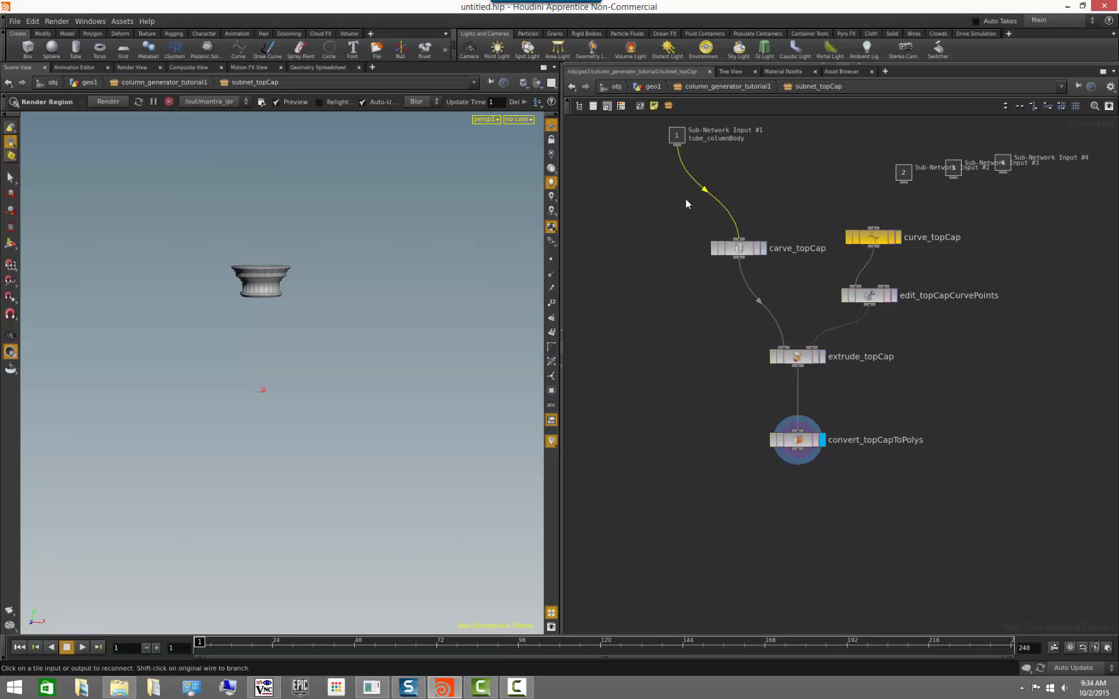
click(745, 201)
Rename the top cap subnet's Null node as IN and color it yellow
double_click(723, 198)
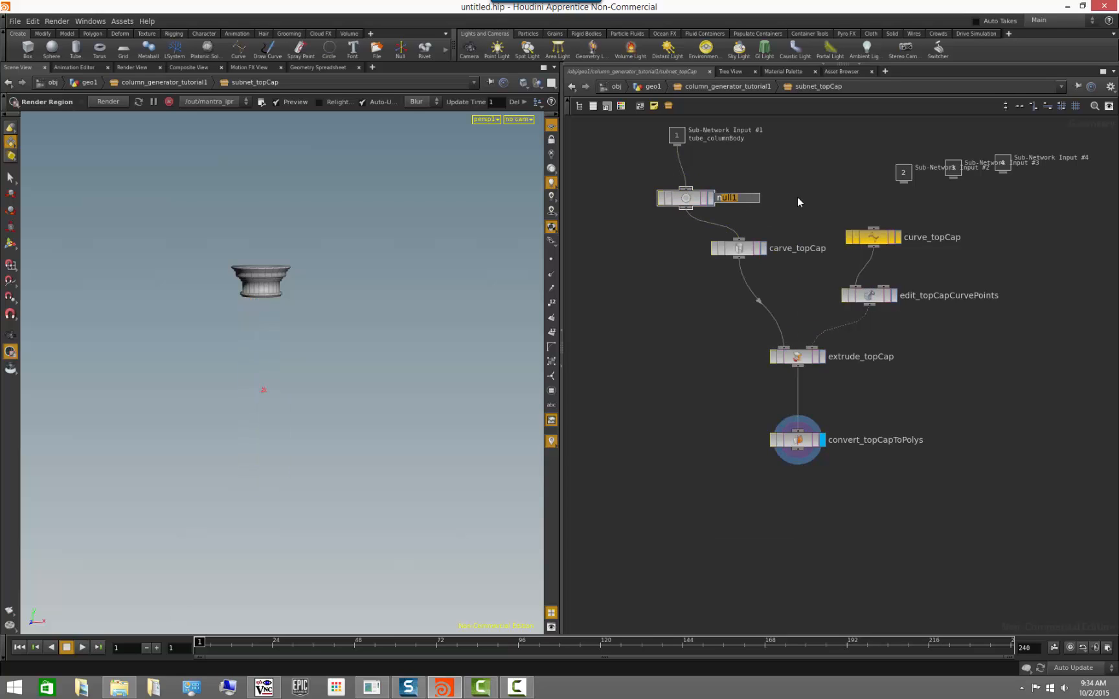
text(IN)
key(Return)
click(689, 201)
key(c)
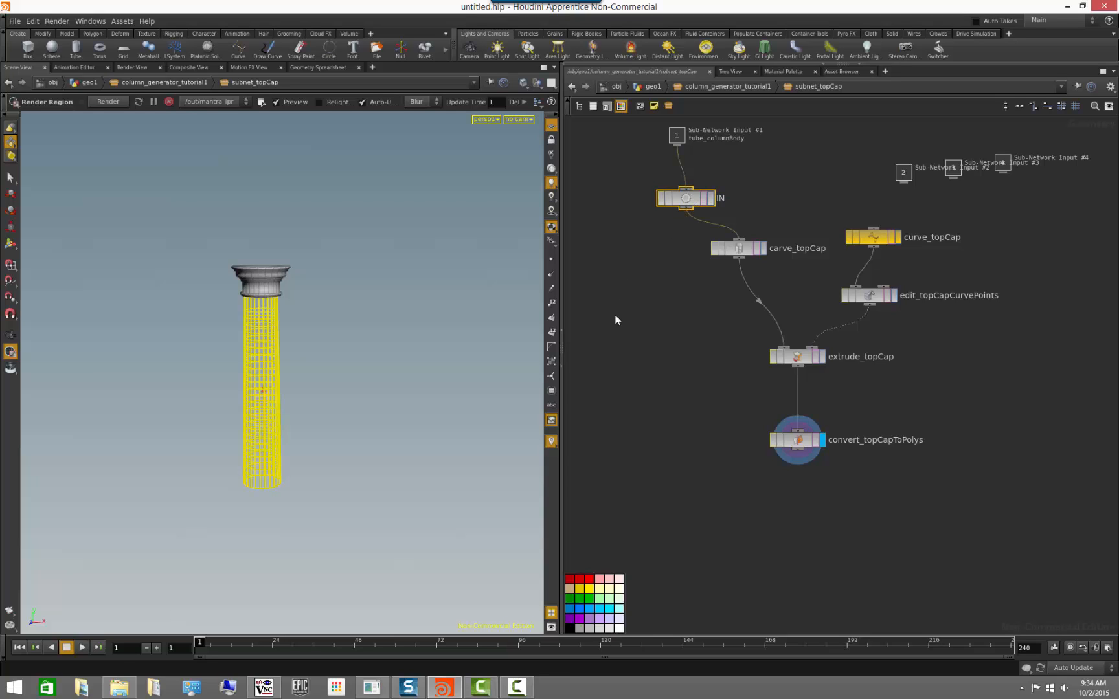
click(673, 272)
click(686, 198)
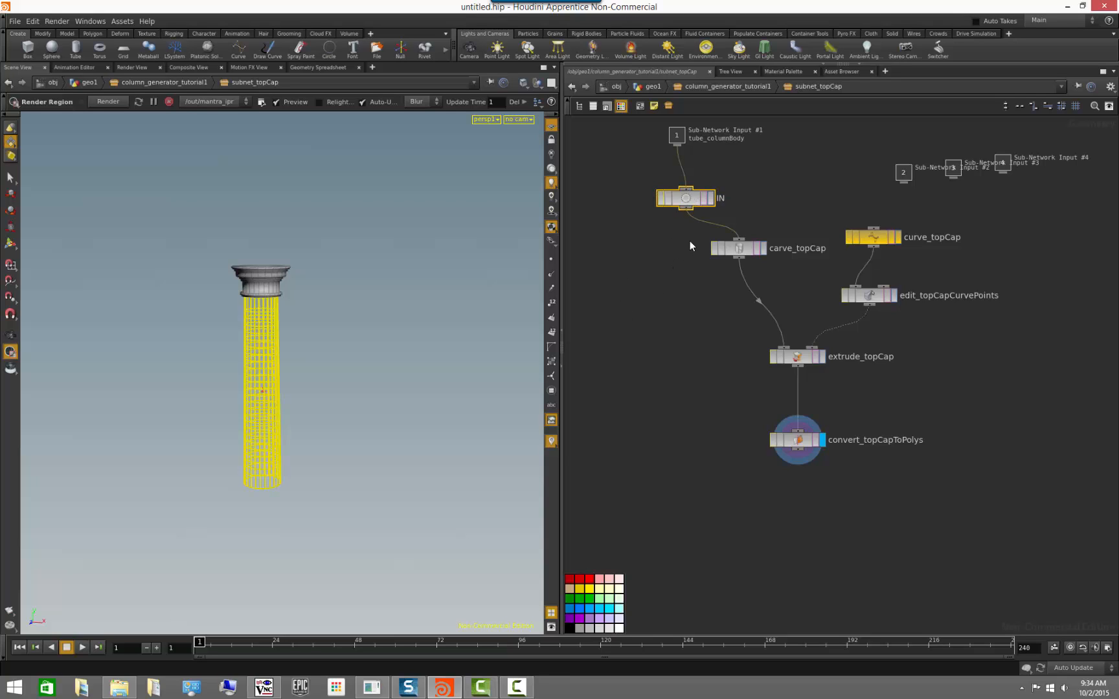
click(591, 594)
click(694, 561)
Append an Output node after convert_topCapToPolys
middle_drag(863, 542, 853, 500)
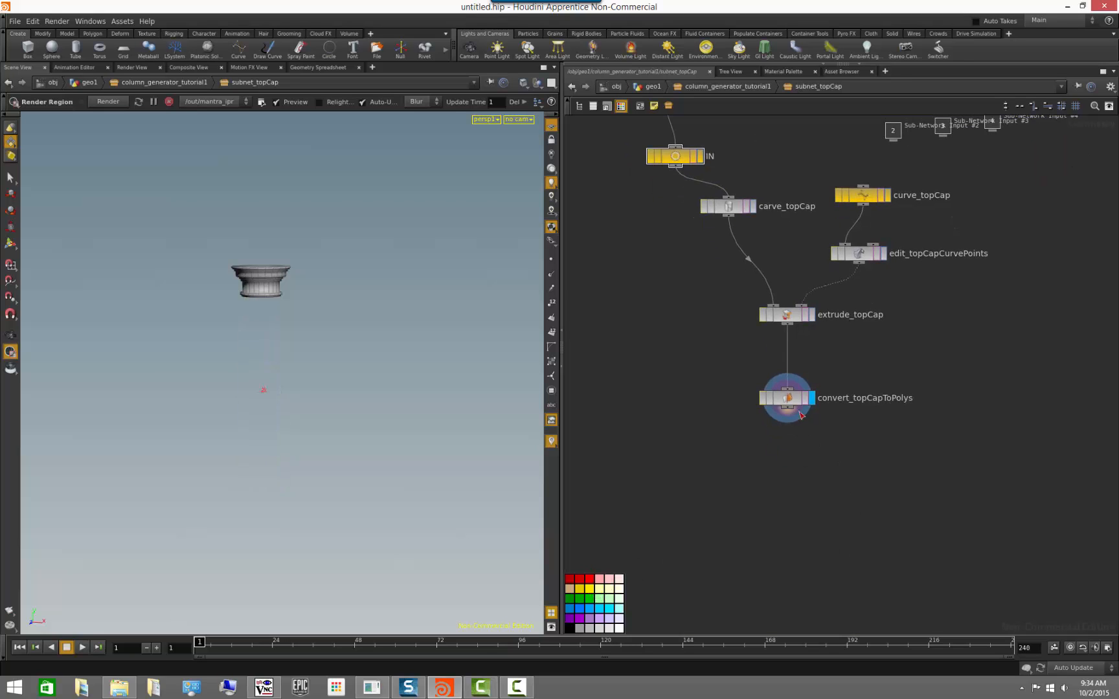
key(Tab)
text(ou)
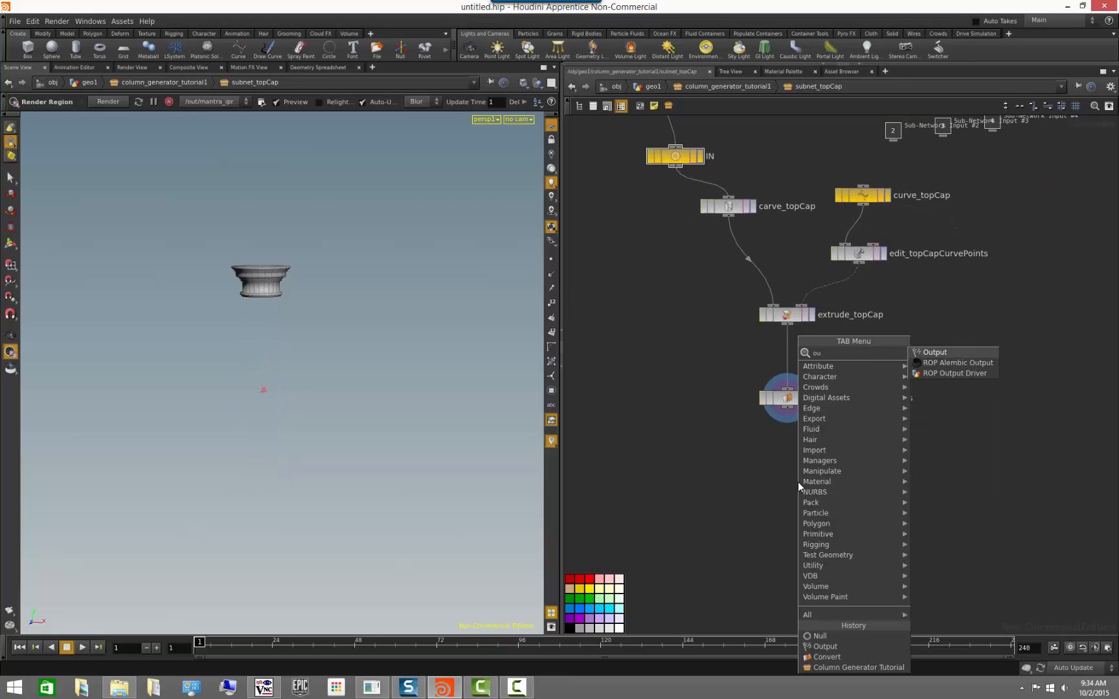
key(Return)
click(799, 481)
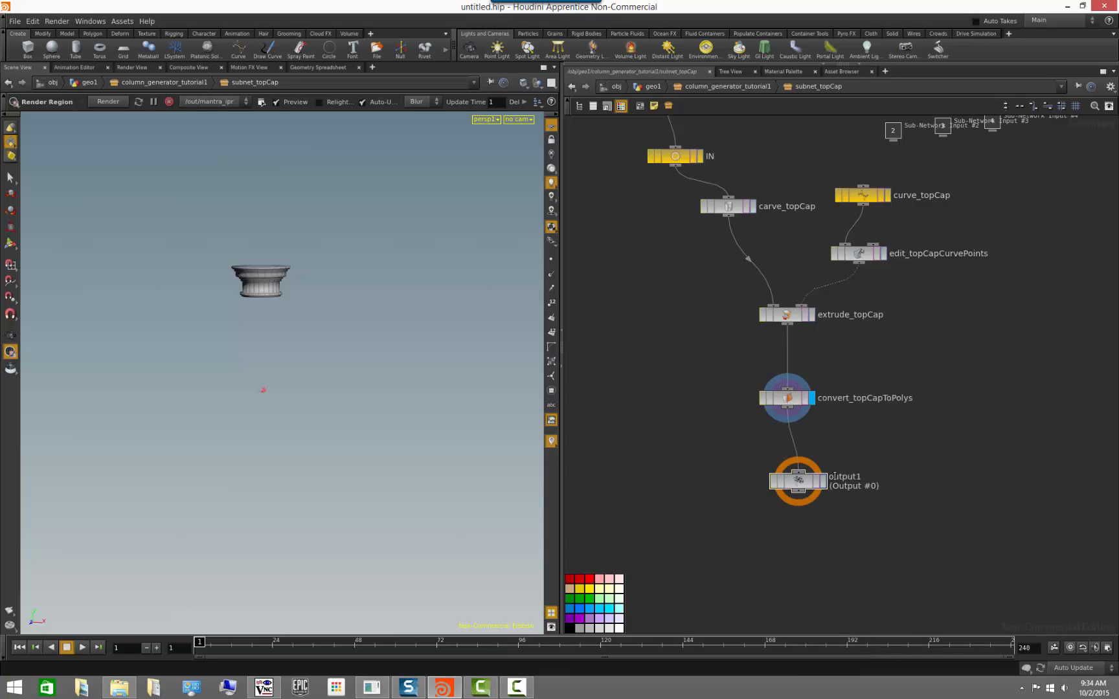
Set up the top cap subnet's Output node as the displayed node, named OUT and colored blue
double_click(838, 476)
text(o)
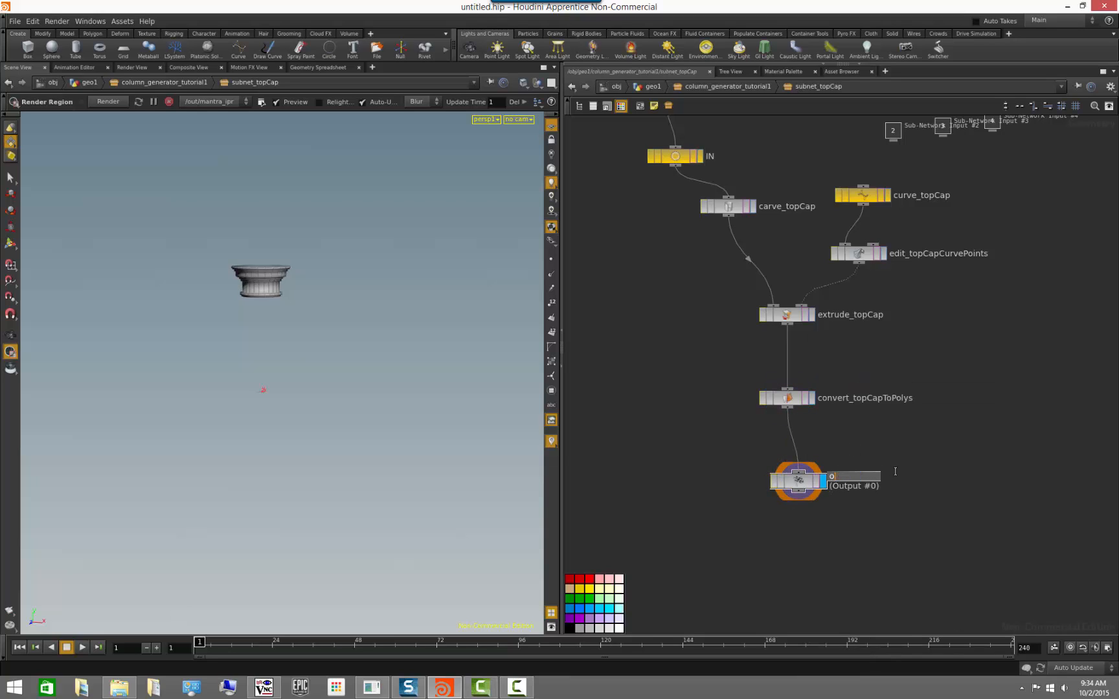
key(BackSpace)
text(OUT)
key(Return)
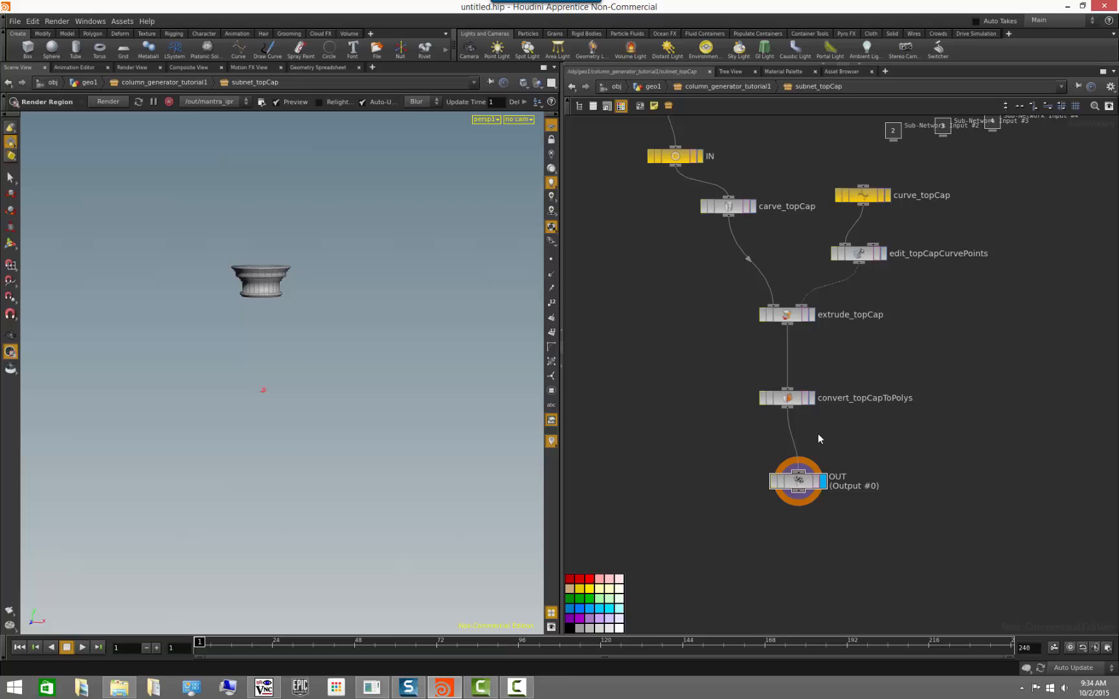
click(798, 481)
click(598, 609)
Return to the column generator network and examine the groove curve branch that feeds project_columnGrooveCurve
scroll(673, 510, down, 3)
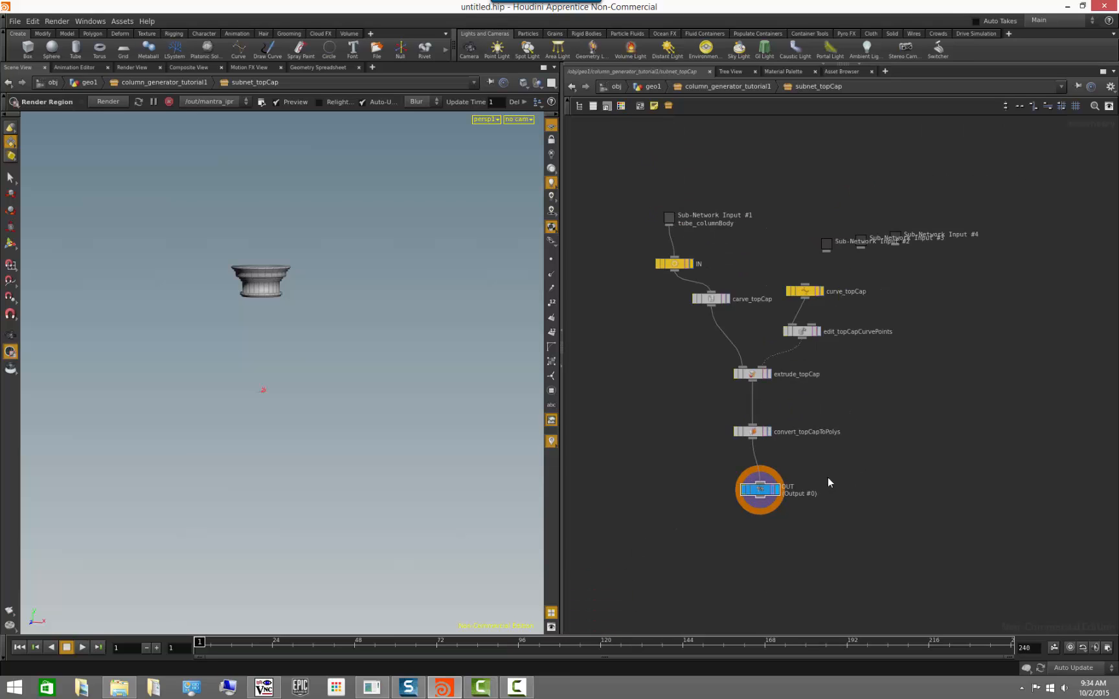
key(u)
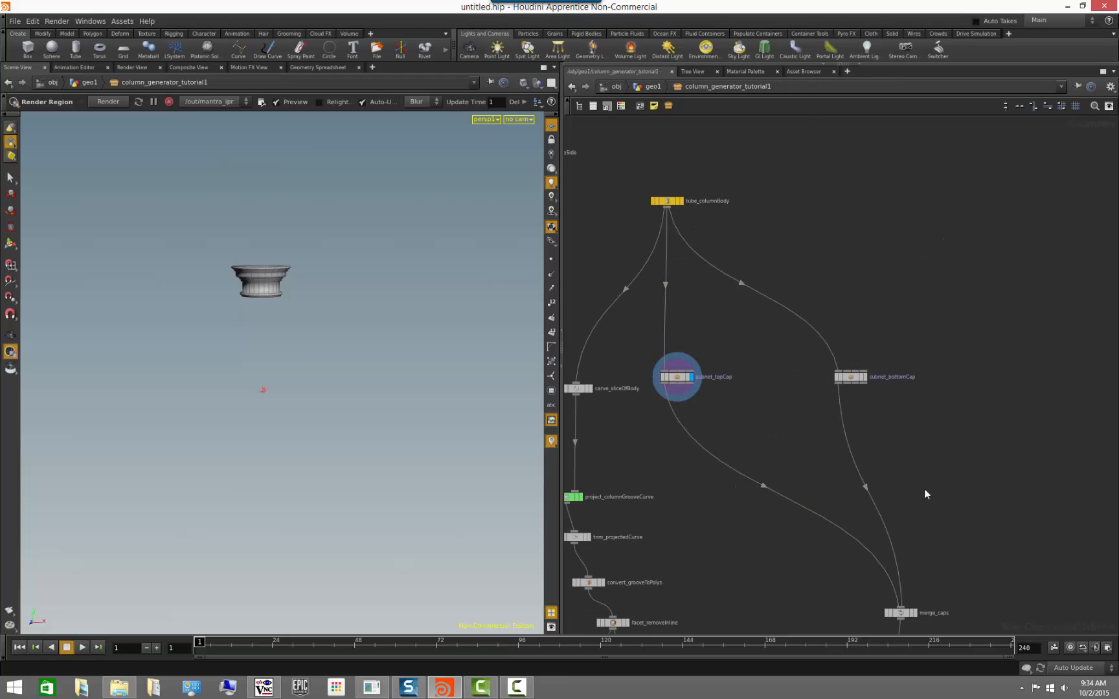
scroll(751, 544, down, 3)
middle_drag(763, 559, 869, 476)
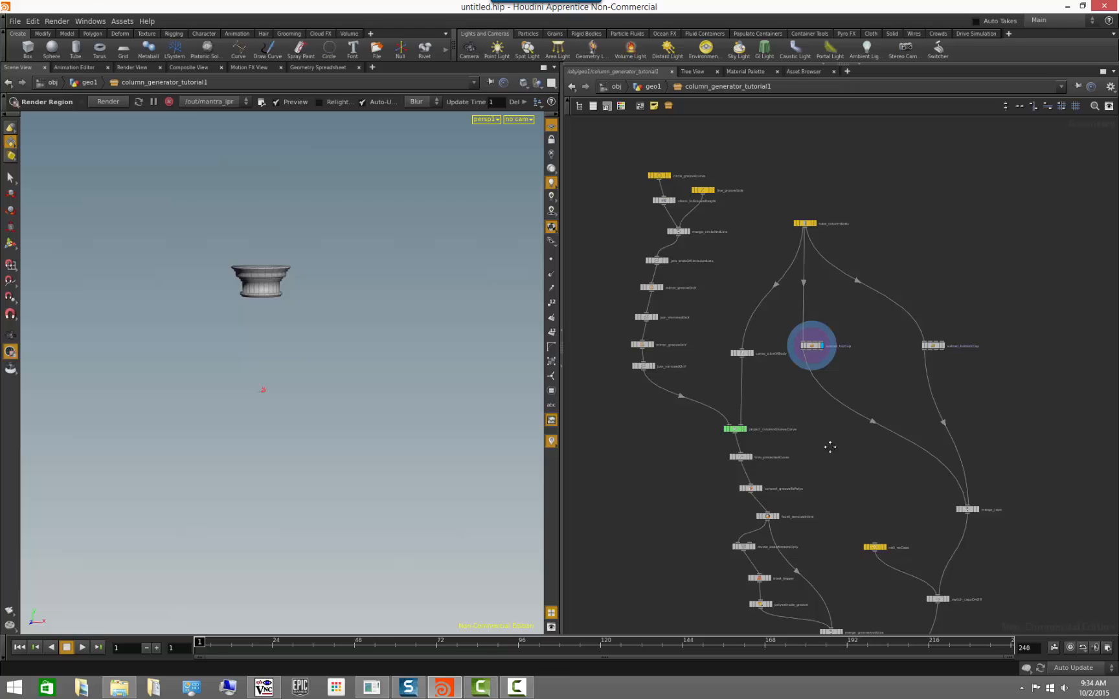
scroll(862, 491, up, 4)
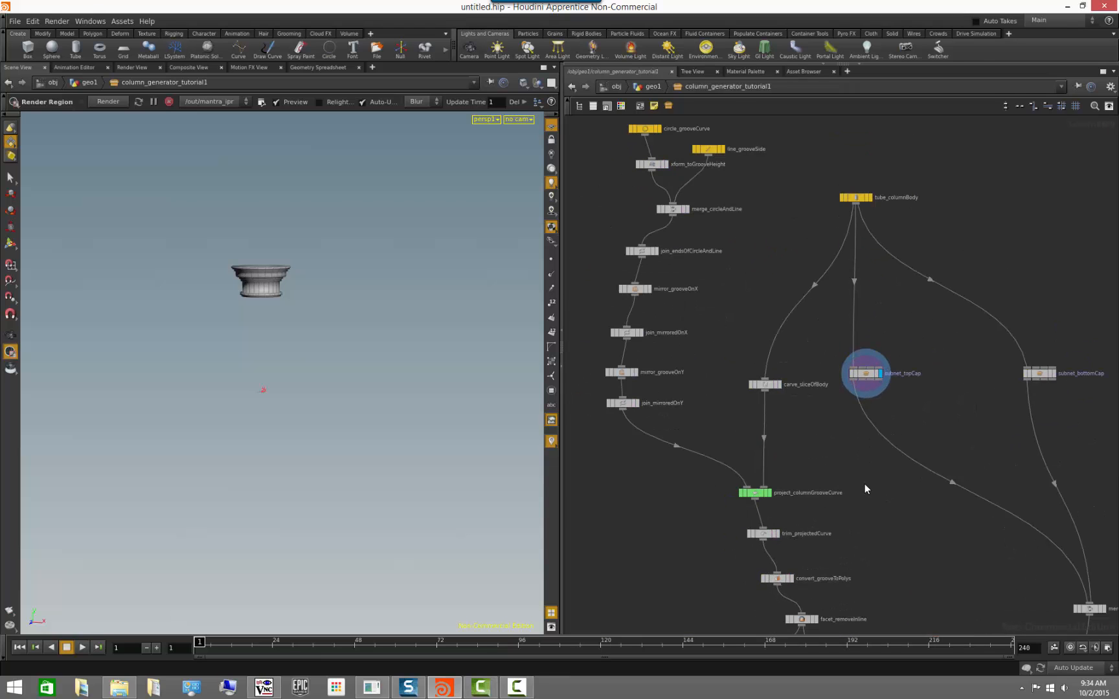
middle_drag(739, 403, 808, 487)
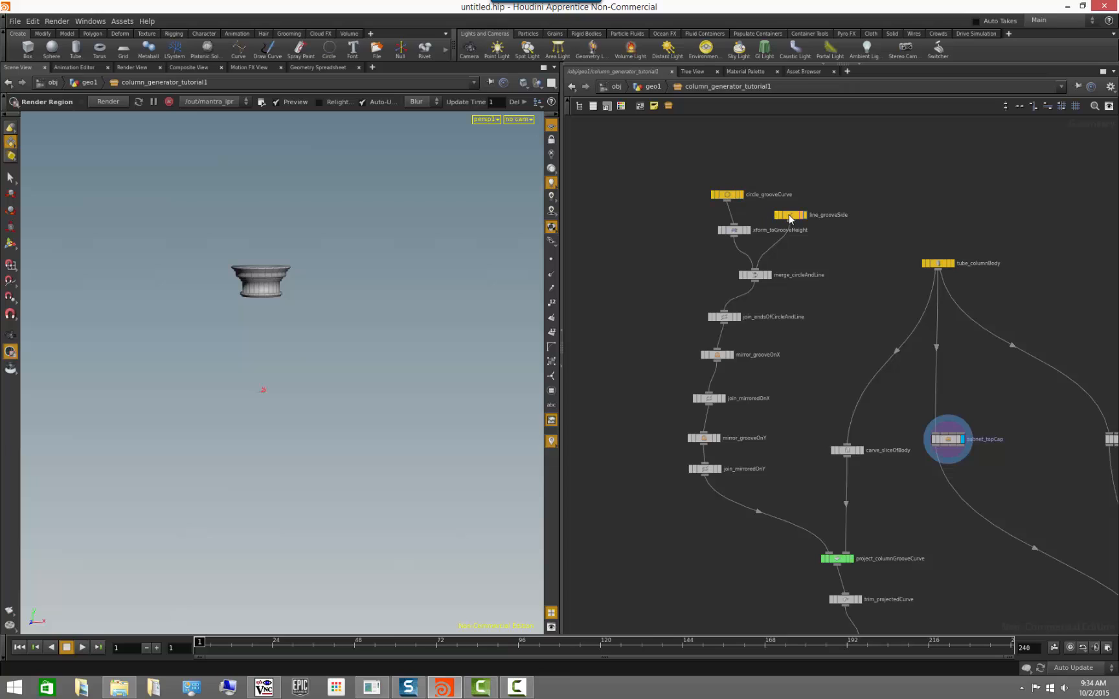
Shift line_grooveSide away from xform_toGrooveHeight and collapse the nodes from join_endsOfCircleAndLine to join_mirroredOnY into a subnet
drag(793, 216, 817, 206)
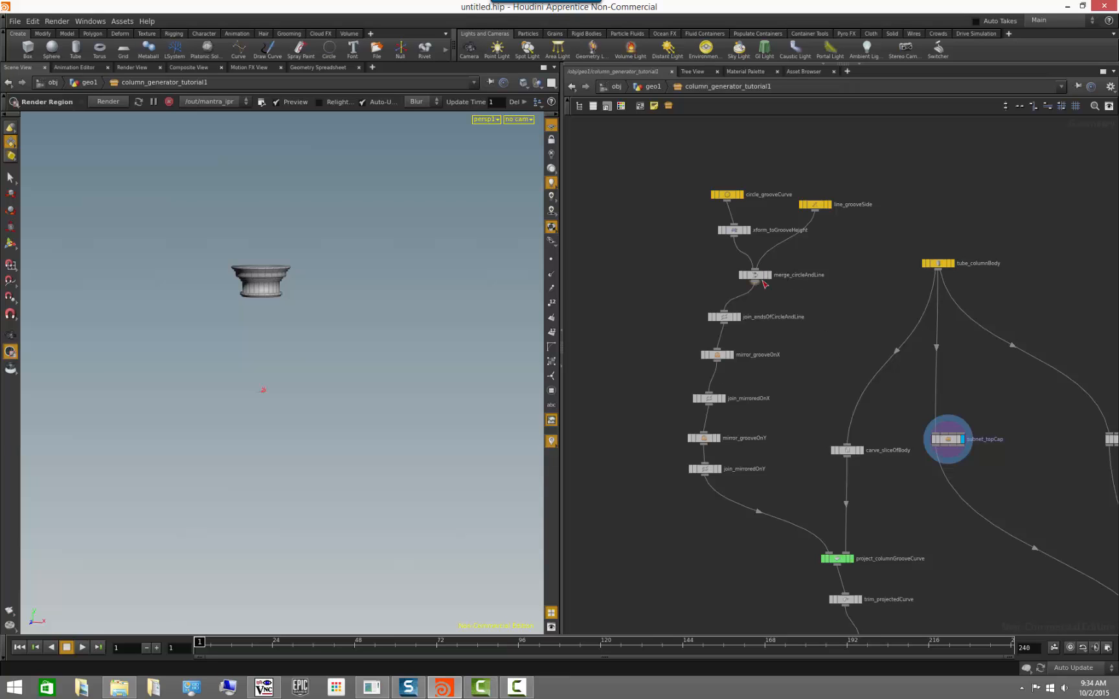
drag(795, 490, 624, 303)
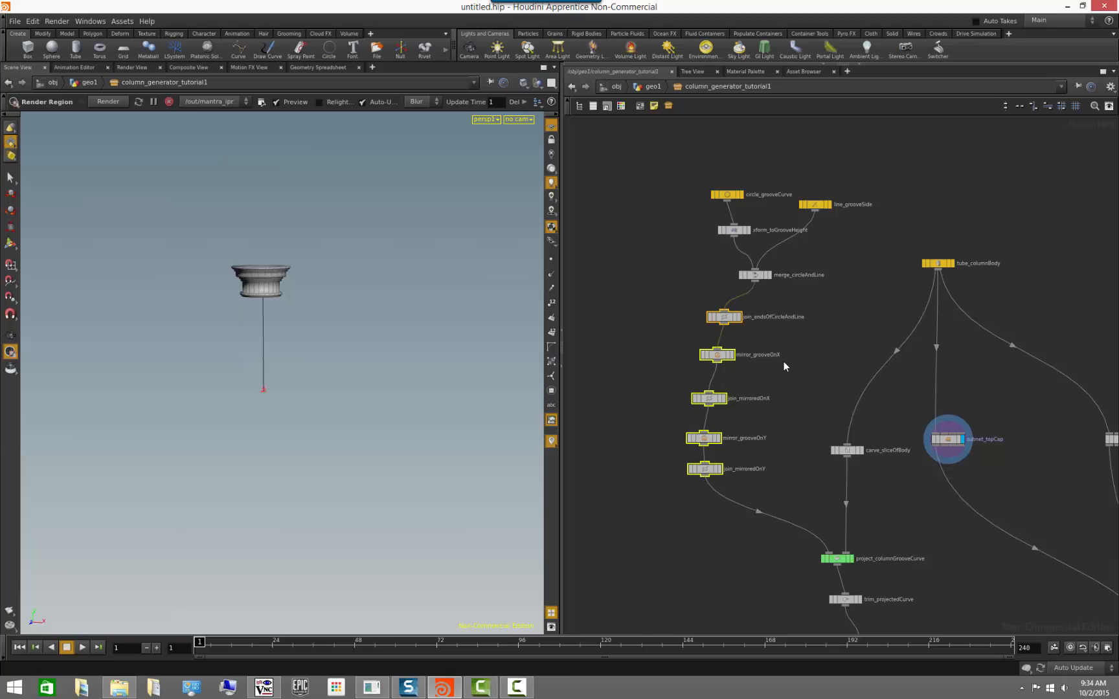
middle_drag(803, 359, 814, 413)
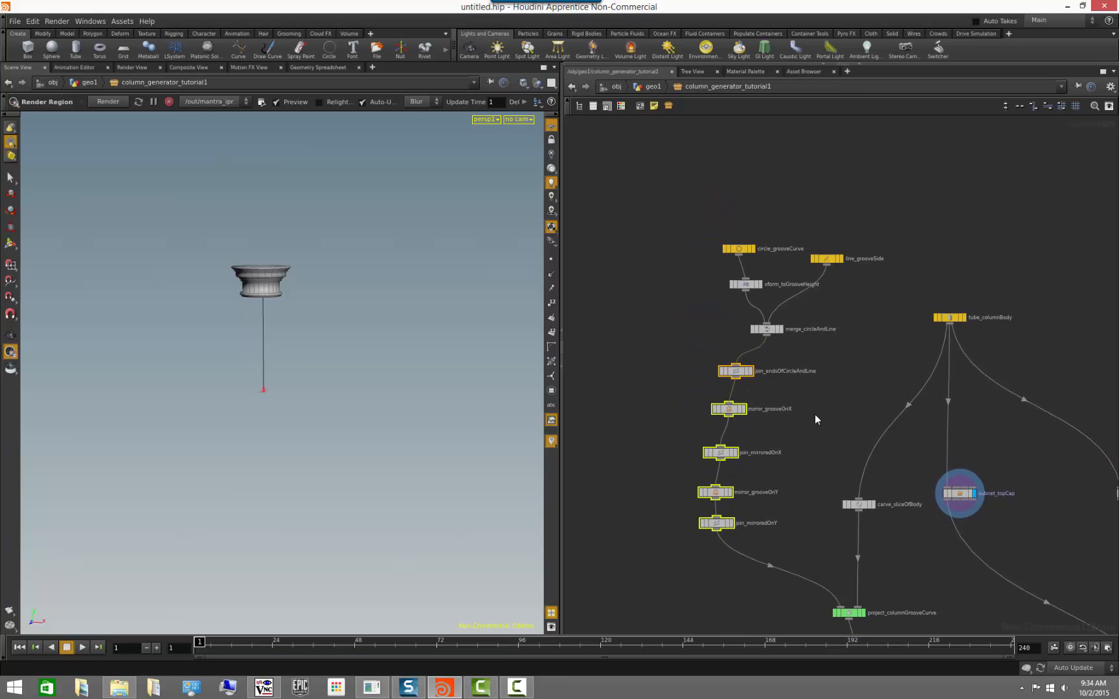
scroll(814, 415, up, 2)
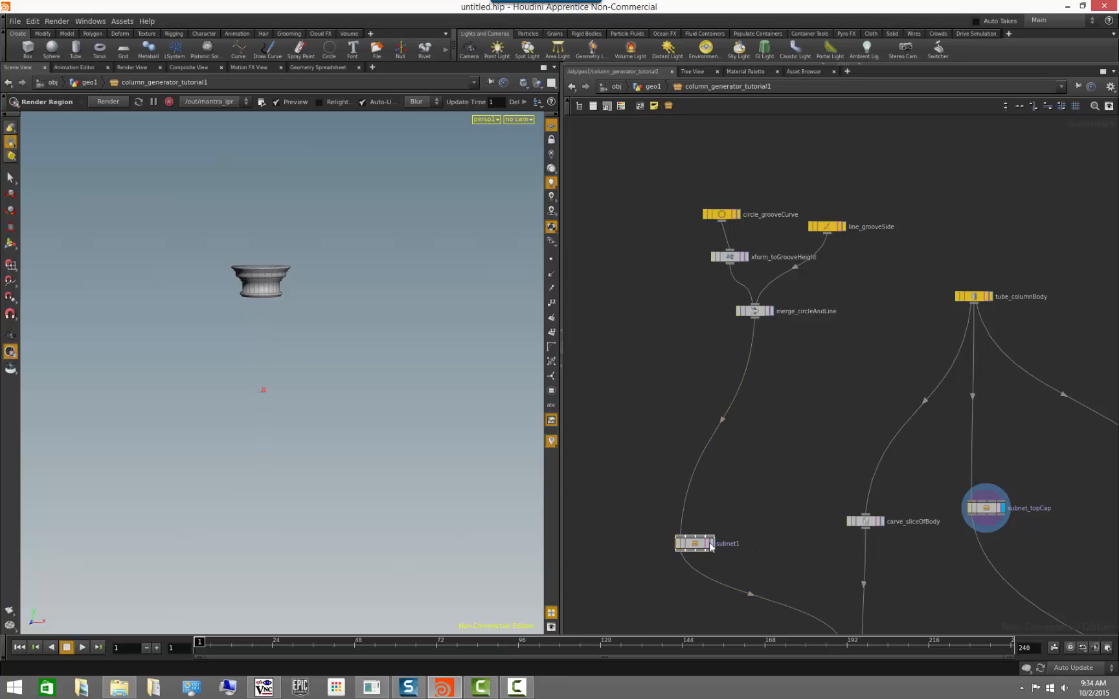
Rename the new subnet below merge_circleAndLine as subnet_createGrooveCurve and display its result in the viewport
double_click(754, 449)
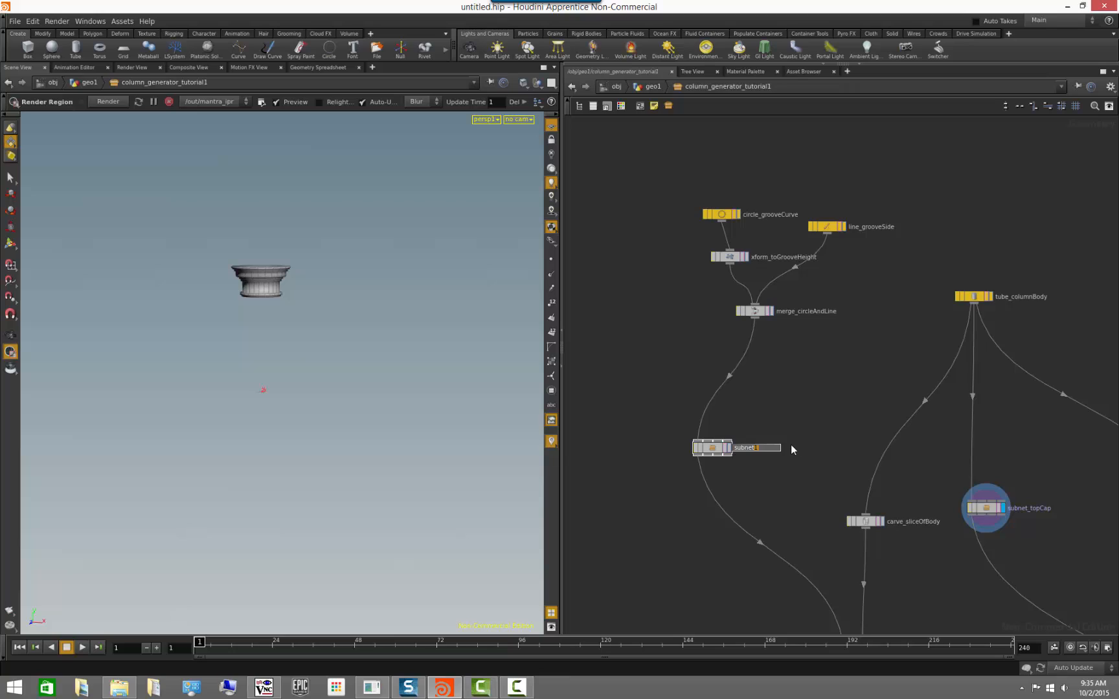
text(subnet_createGrooveCurve)
key(Return)
click(730, 448)
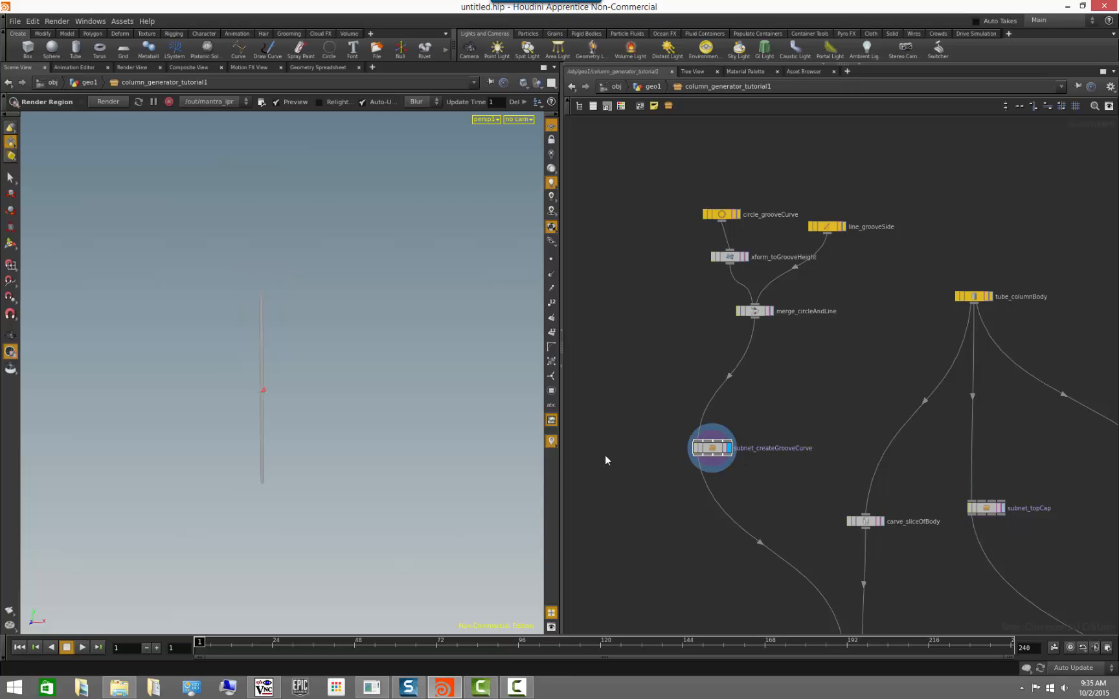
alt+drag(218, 429, 207, 439)
alt+right_drag(207, 439, 485, 427)
alt+drag(485, 427, 428, 450)
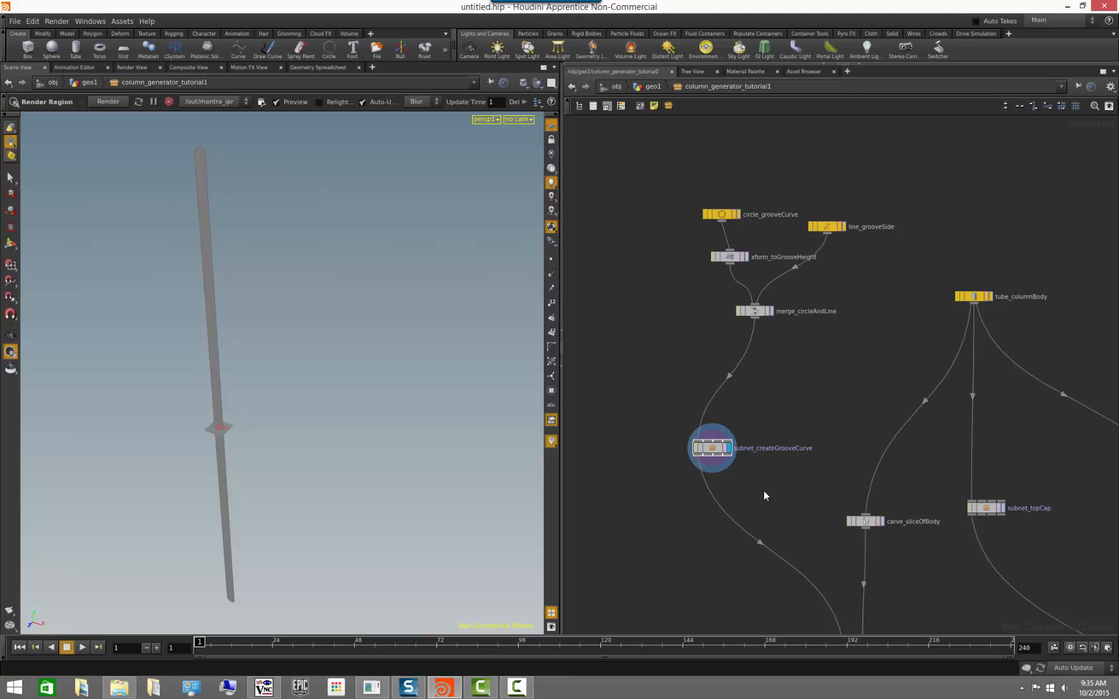
Inside subnet_createGrooveCurve, append an Output node after join_mirroredOnY and make it the displayed node
double_click(715, 448)
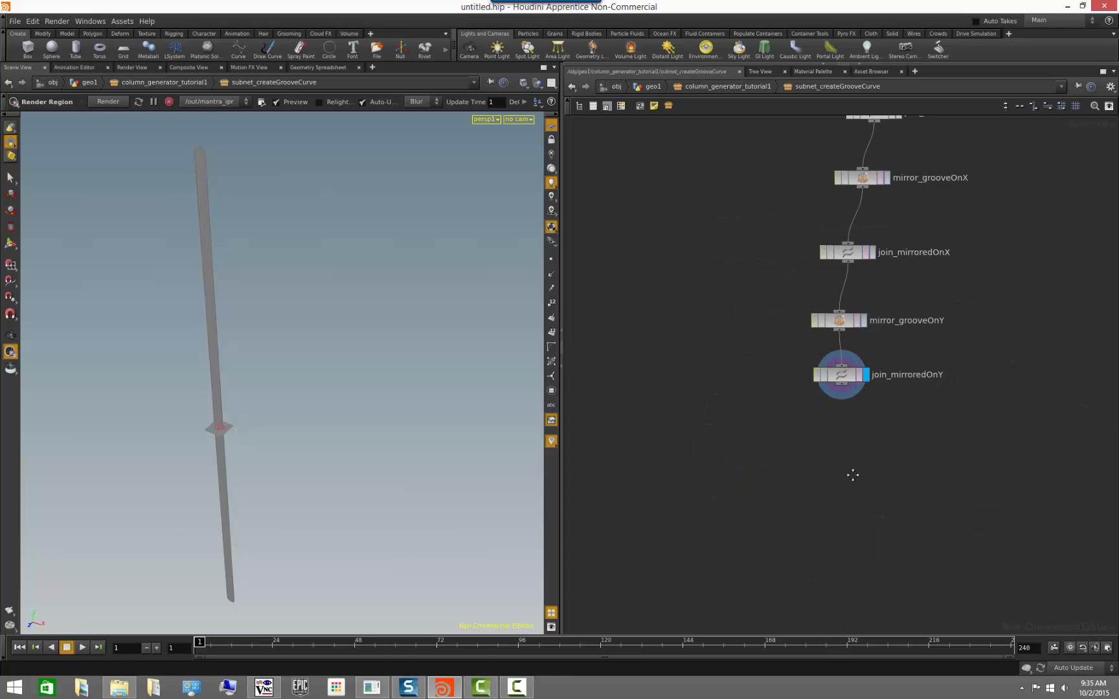
click(819, 549)
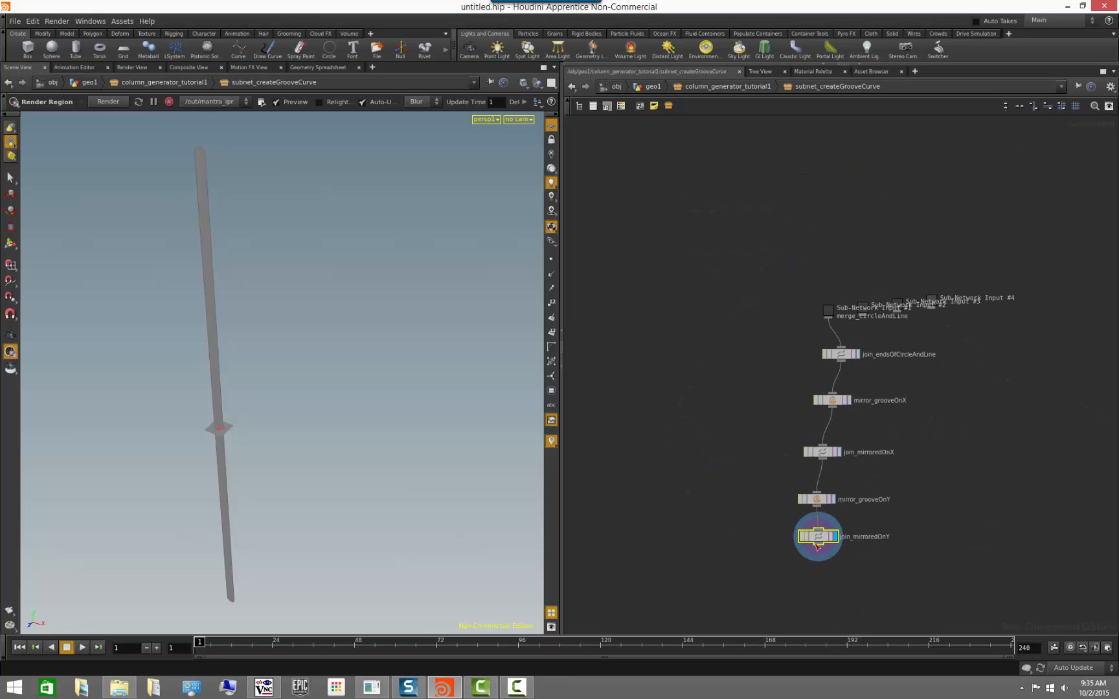
key(Tab)
text(o)
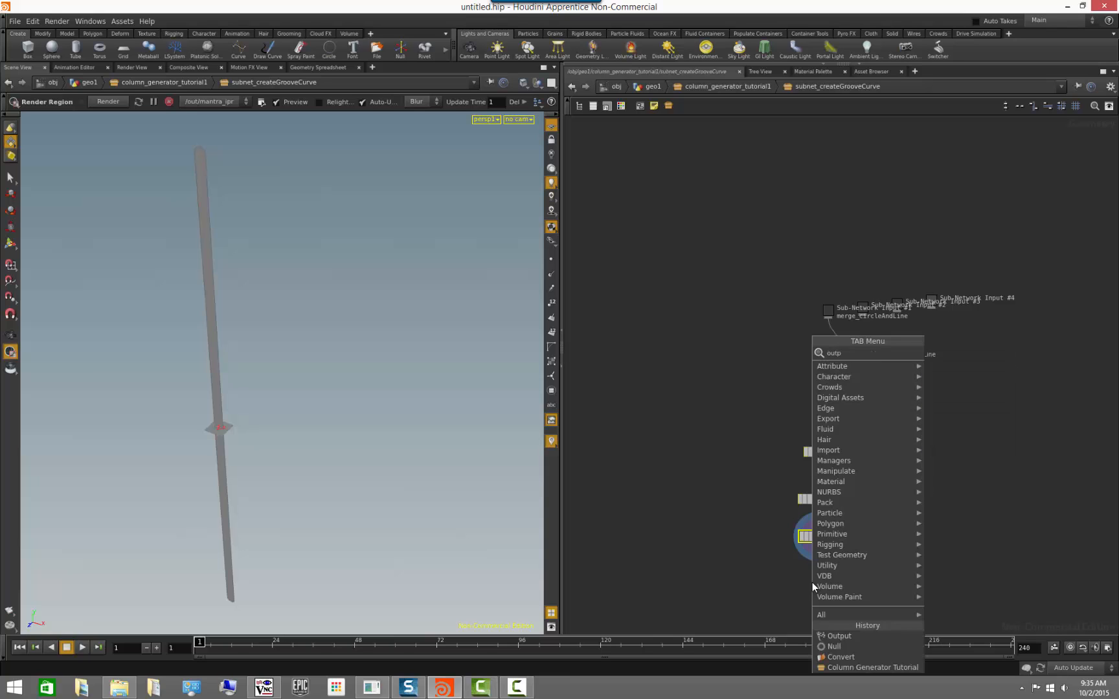
key(Return)
click(828, 580)
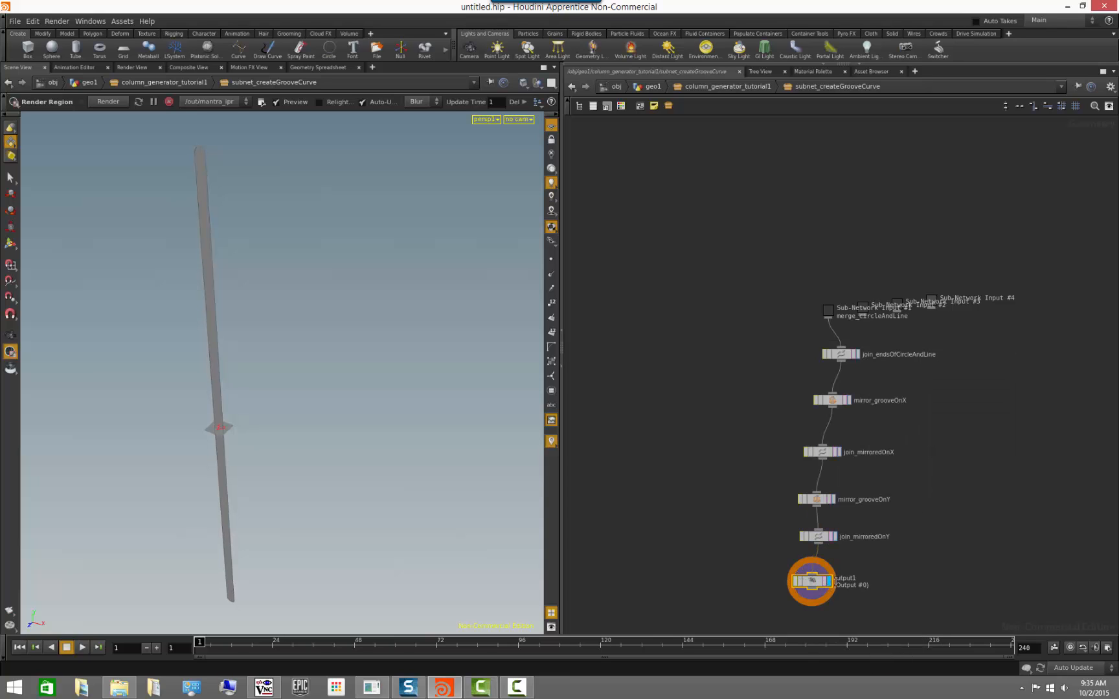
Rename the groove curve subnet's Output node as OUT and color it blue
double_click(835, 578)
text(OUT)
key(Return)
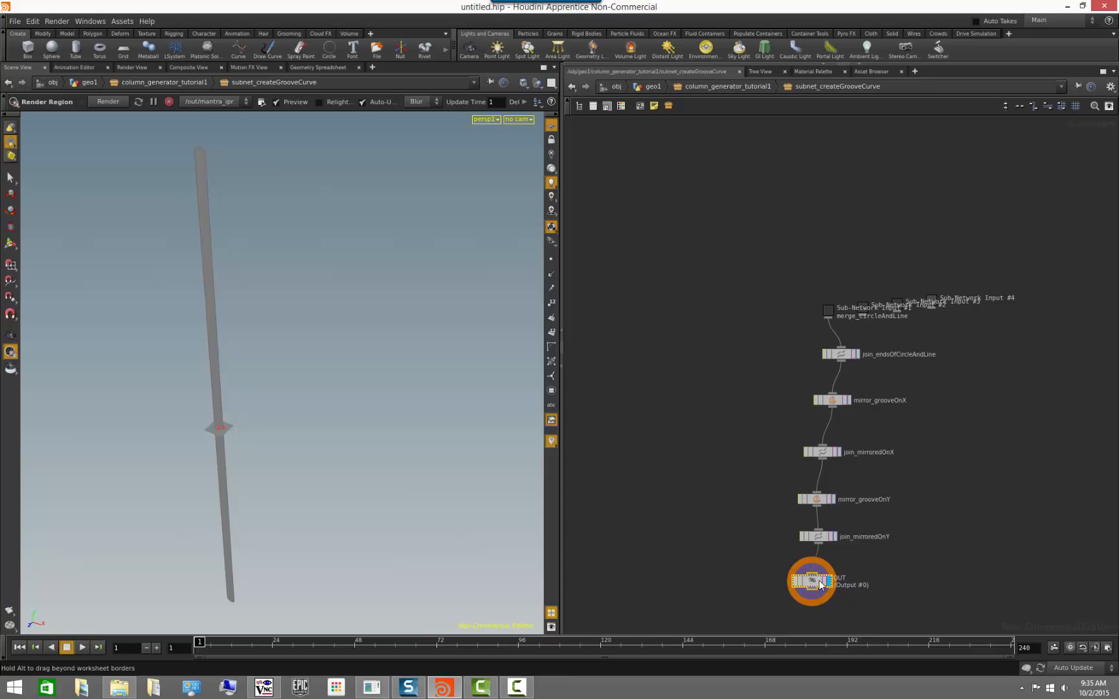
key(c)
click(595, 609)
key(c)
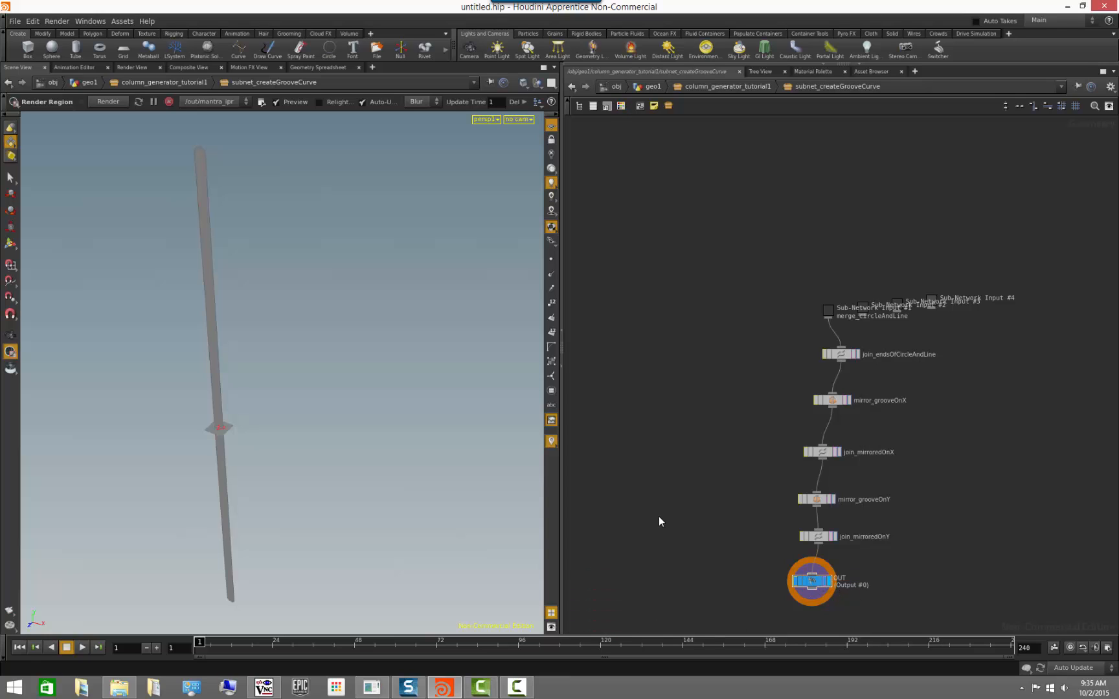
Move Sub-Network Input #1 clear of the other inputs and insert a Null node between it and join_endsOfCircleAndLine
middle_drag(696, 470, 692, 555)
click(825, 391)
drag(825, 391, 795, 327)
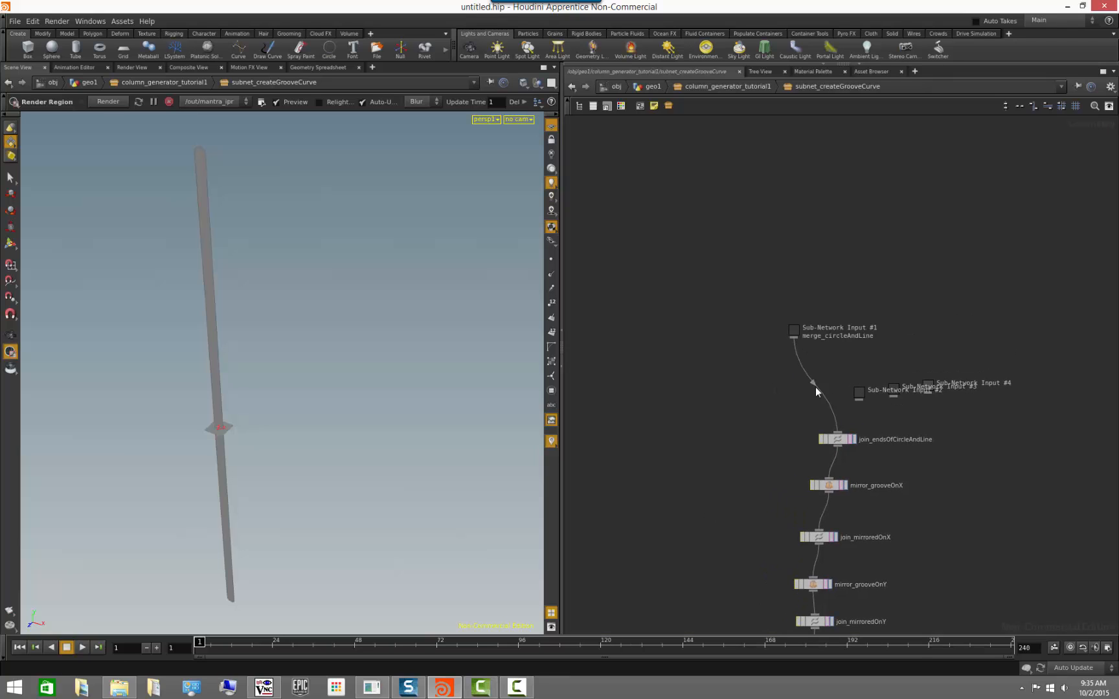
right_click(812, 385)
text(null)
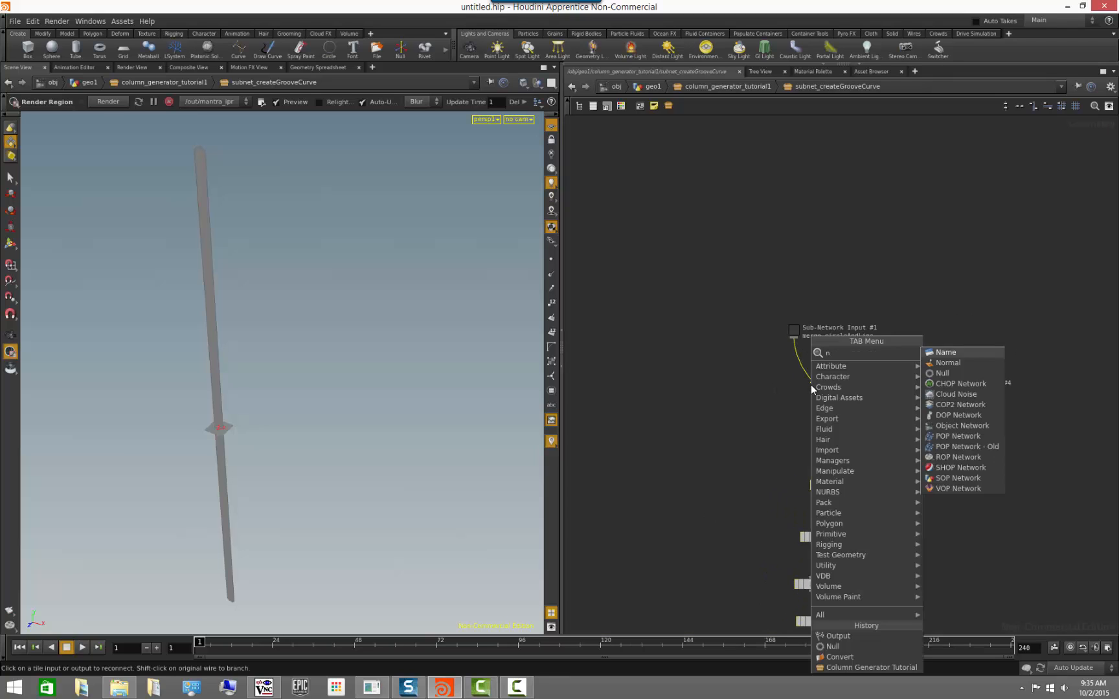
key(Return)
click(811, 385)
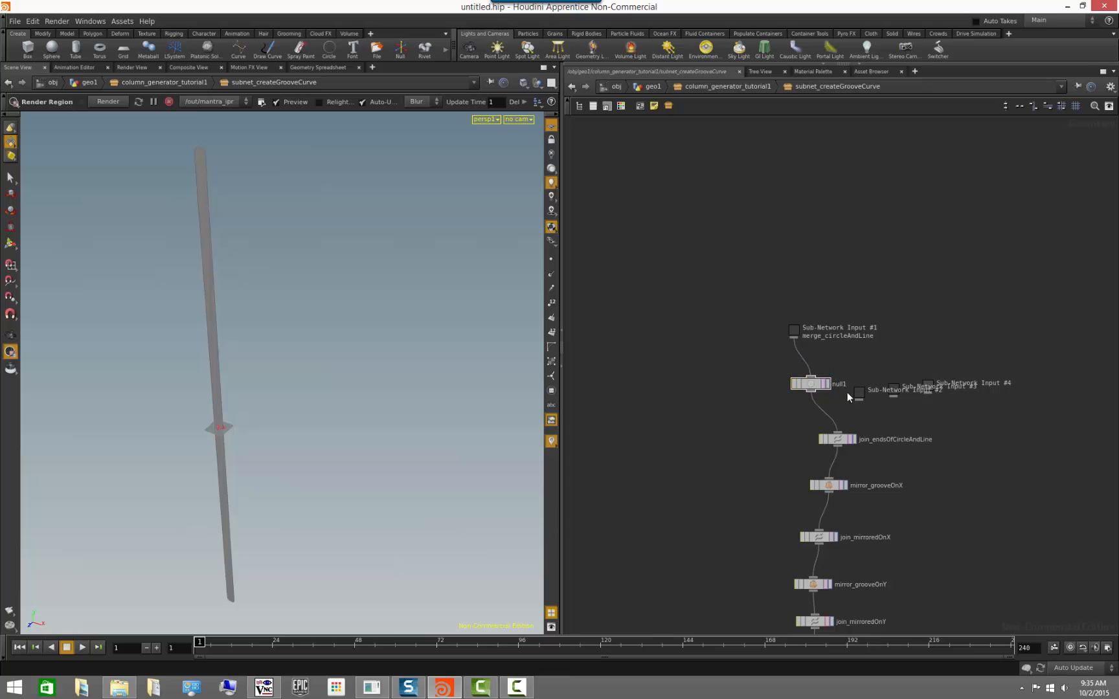
Rename the groove curve subnet's Null node as IN and color it yellow
double_click(839, 384)
text(IN)
key(Return)
click(811, 387)
key(c)
click(590, 589)
key(c)
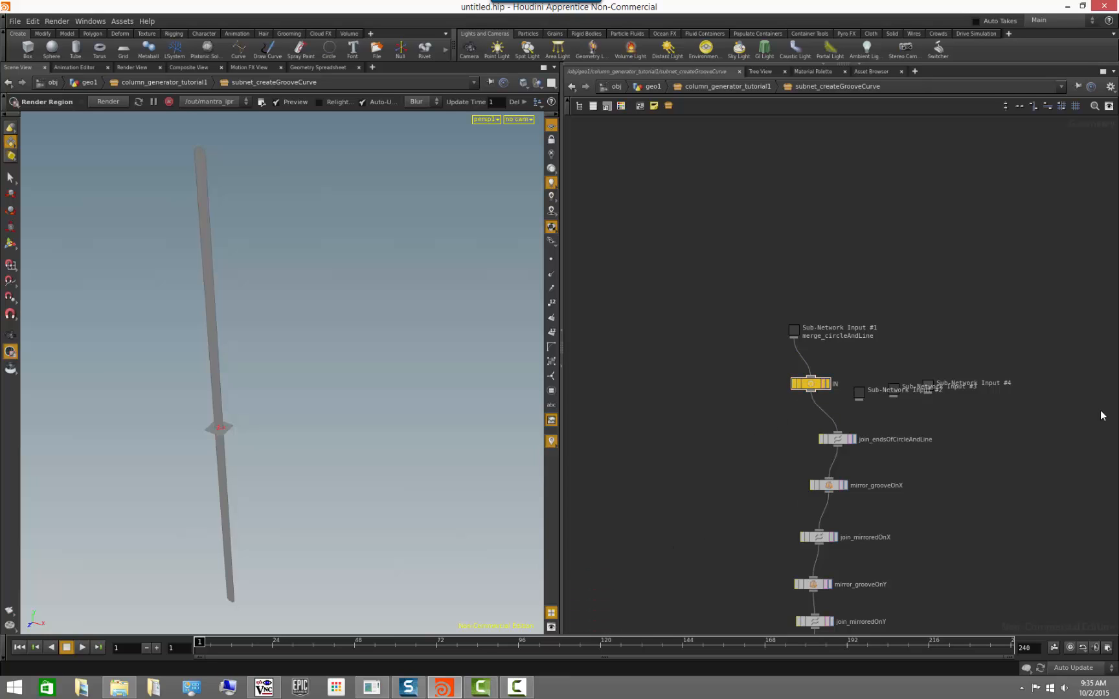
Move the unused Sub-Network Inputs #2, #3 and #4 away from the node chain and spread them apart
drag(1091, 410, 987, 146)
click(1004, 242)
middle_drag(992, 225, 914, 317)
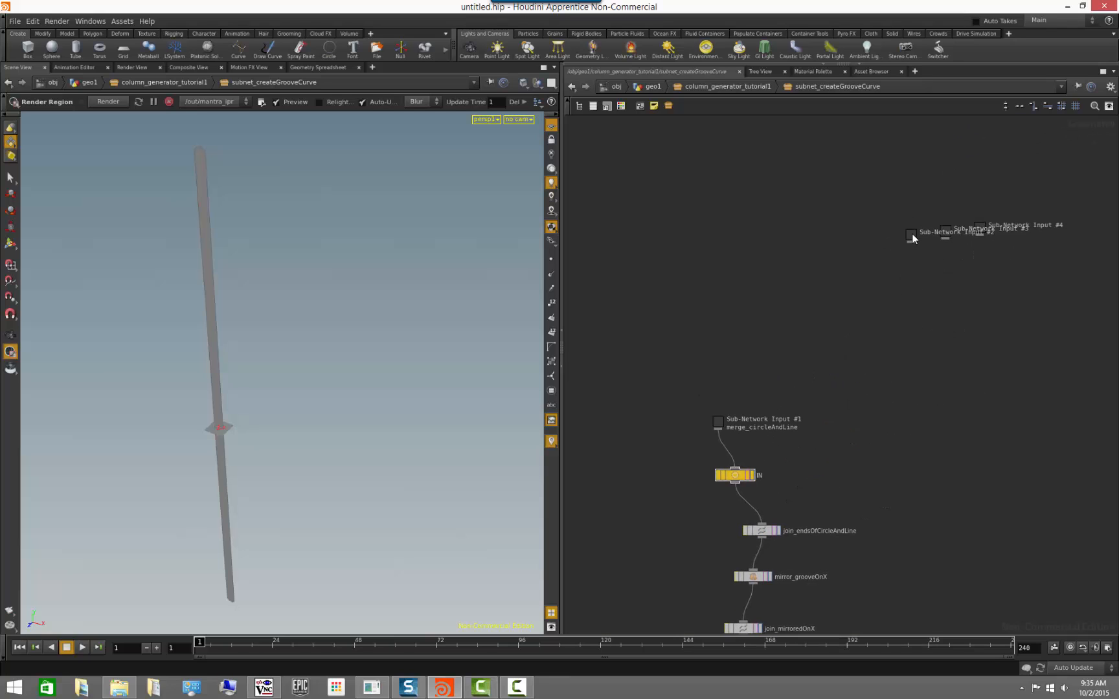
click(946, 233)
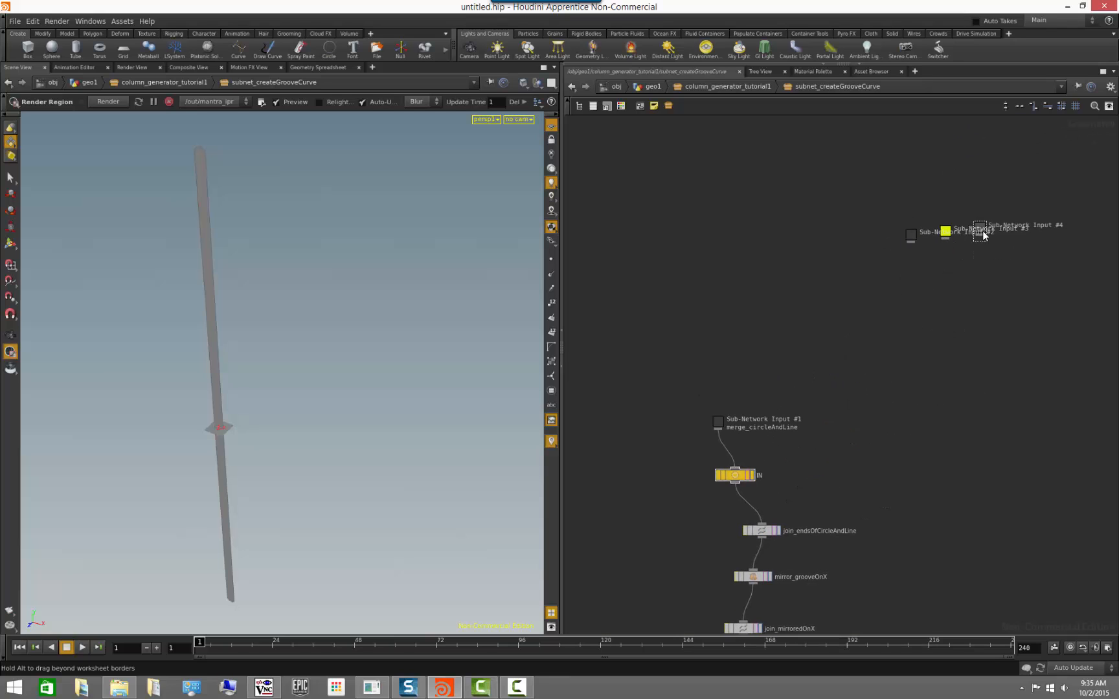
drag(982, 230, 968, 287)
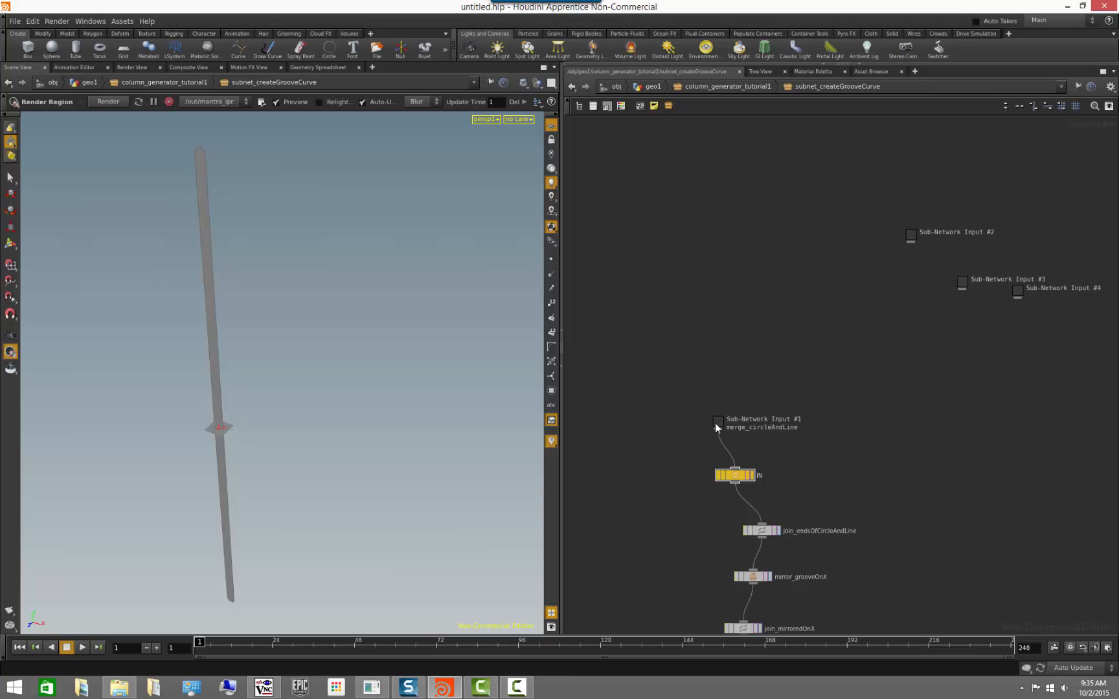
Return to the column generator network, review the node chain inside subnet_createGrooveCurve, and go back up
click(728, 86)
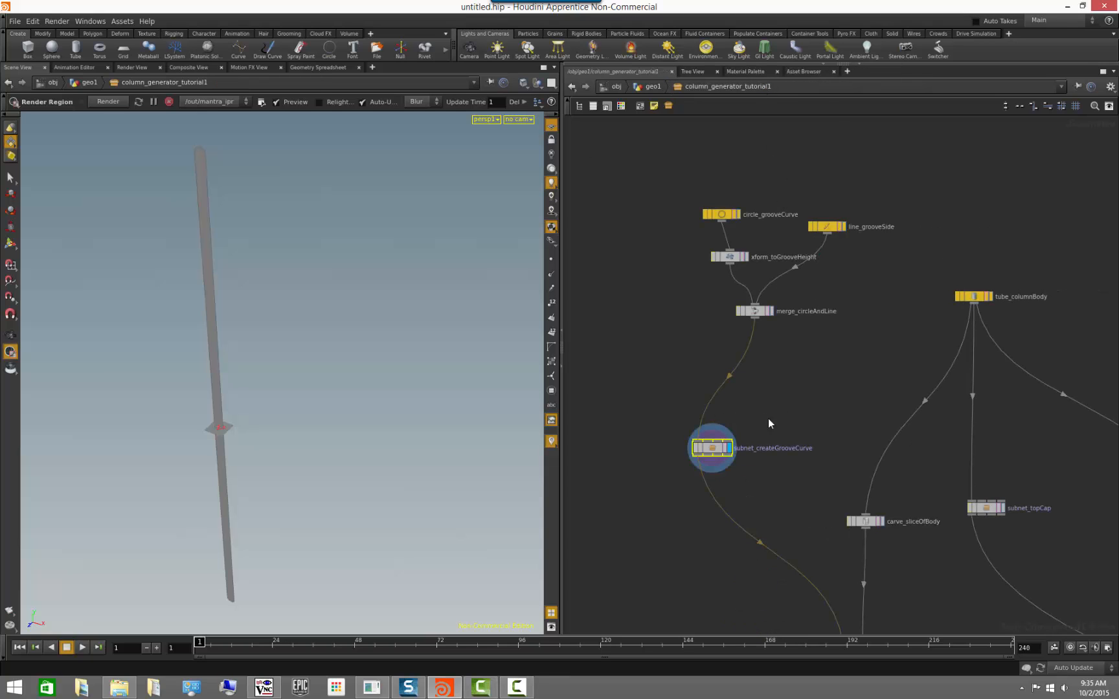
scroll(712, 447, up, 2)
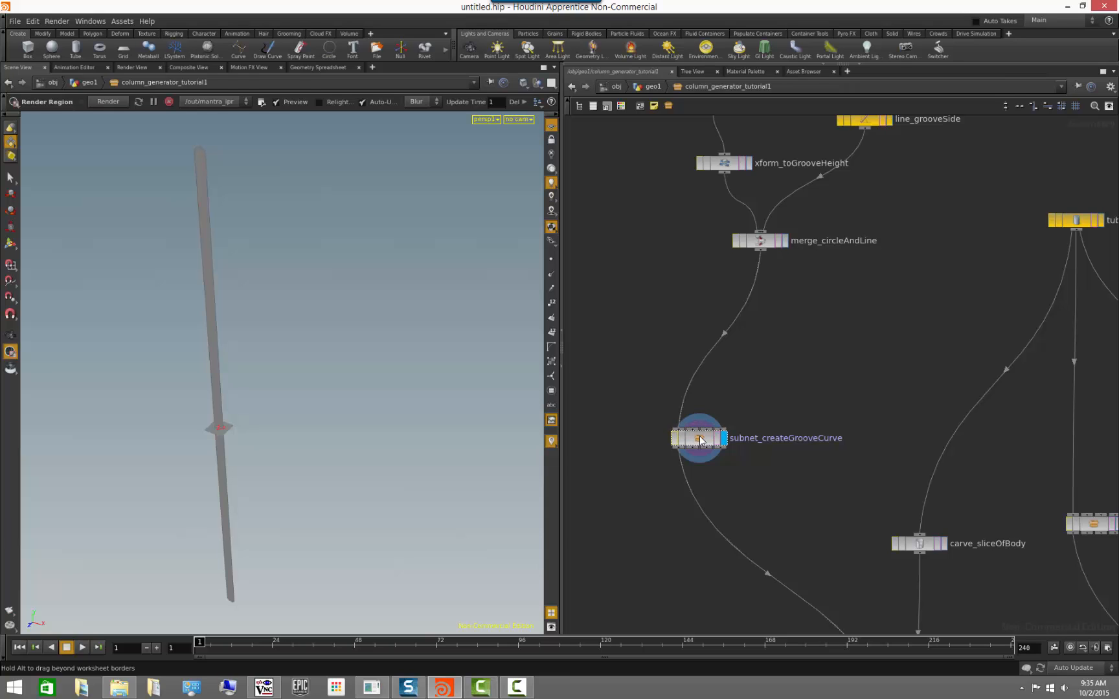
double_click(708, 430)
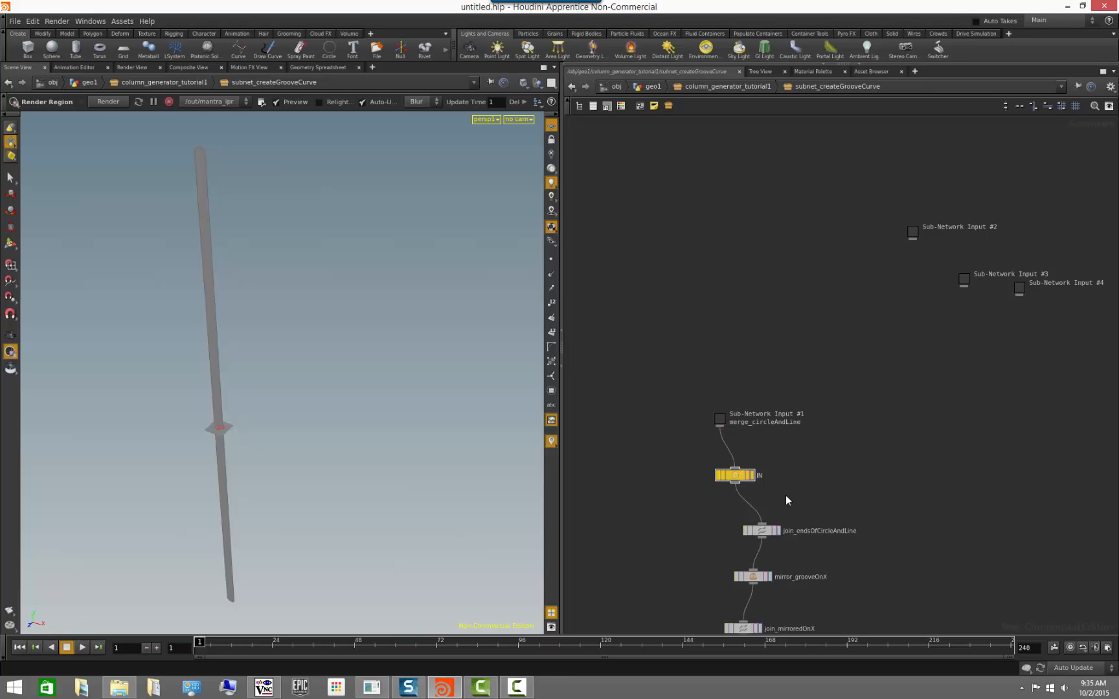
middle_drag(925, 595, 909, 347)
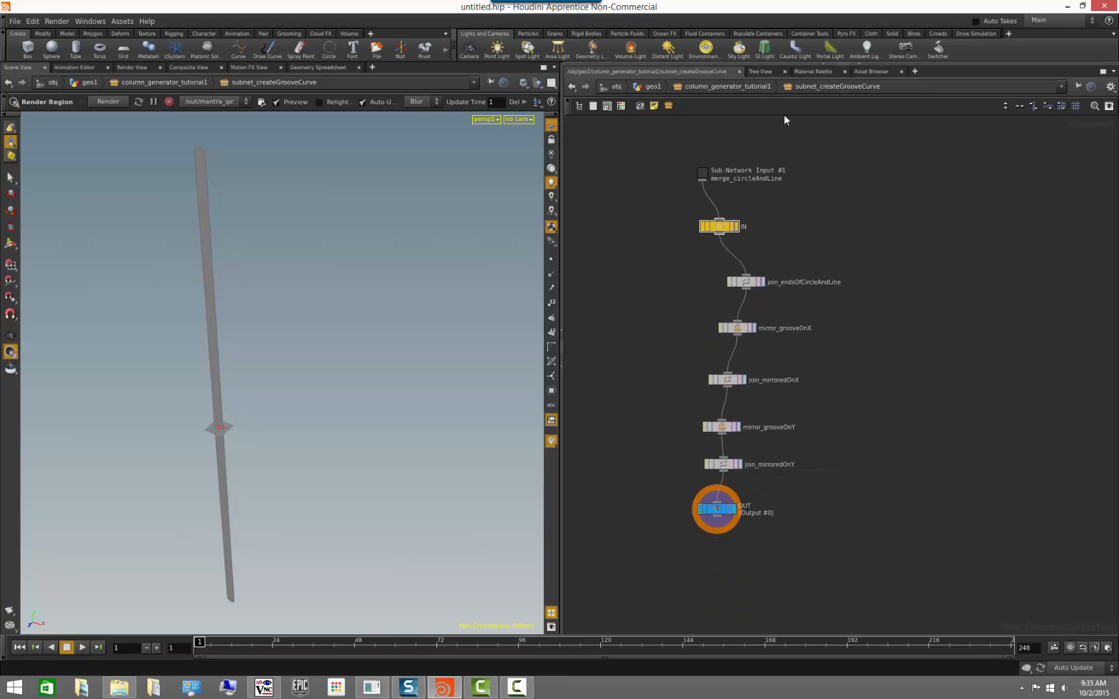
click(751, 88)
Examine the node chain from project_columnGrooveCurve down to merge_capsNColumn for nodes that can be grouped
scroll(856, 488, down, 3)
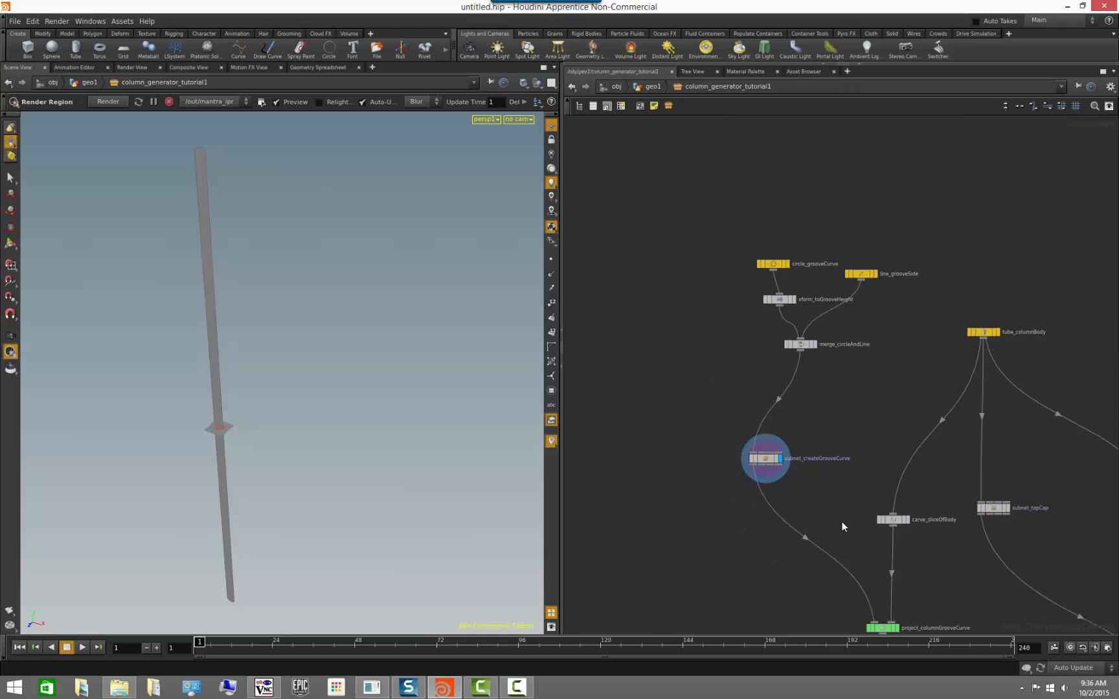
middle_drag(841, 521, 751, 281)
middle_drag(712, 492, 647, 289)
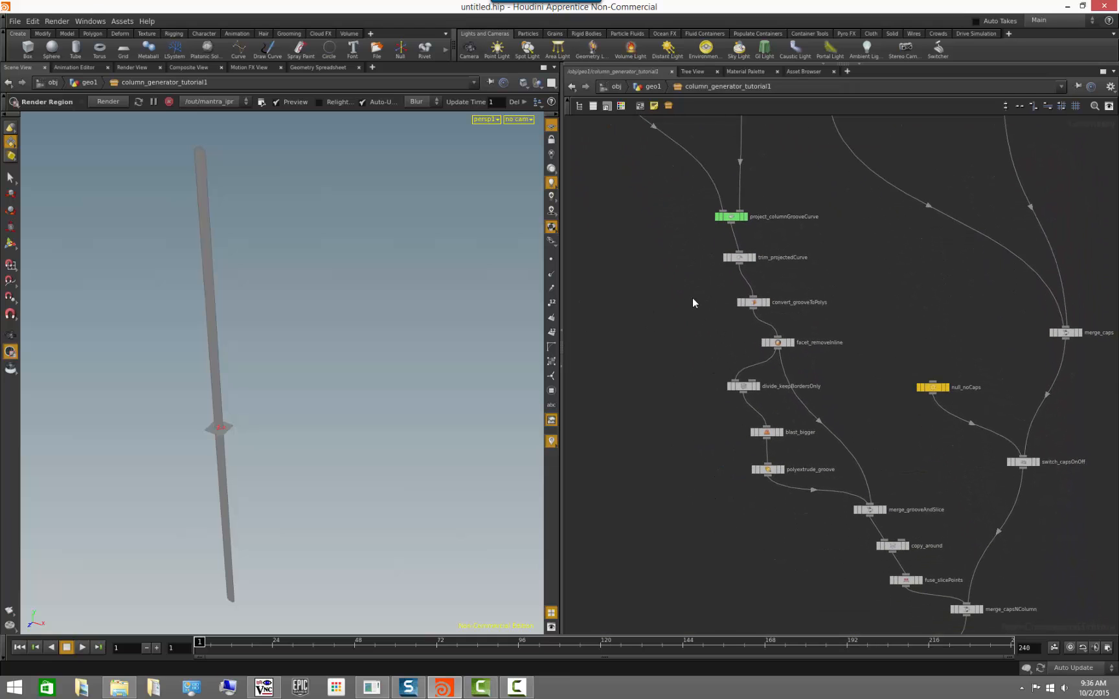
middle_drag(689, 300, 736, 444)
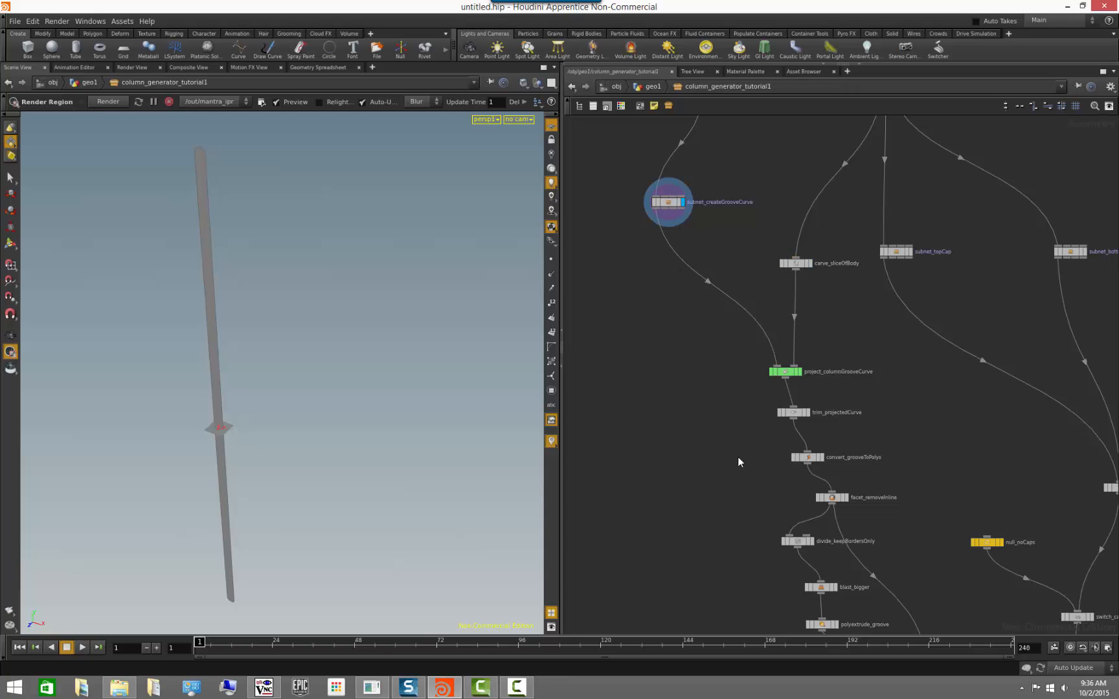
middle_drag(739, 460, 673, 340)
scroll(674, 341, down, 2)
scroll(674, 341, up, 1)
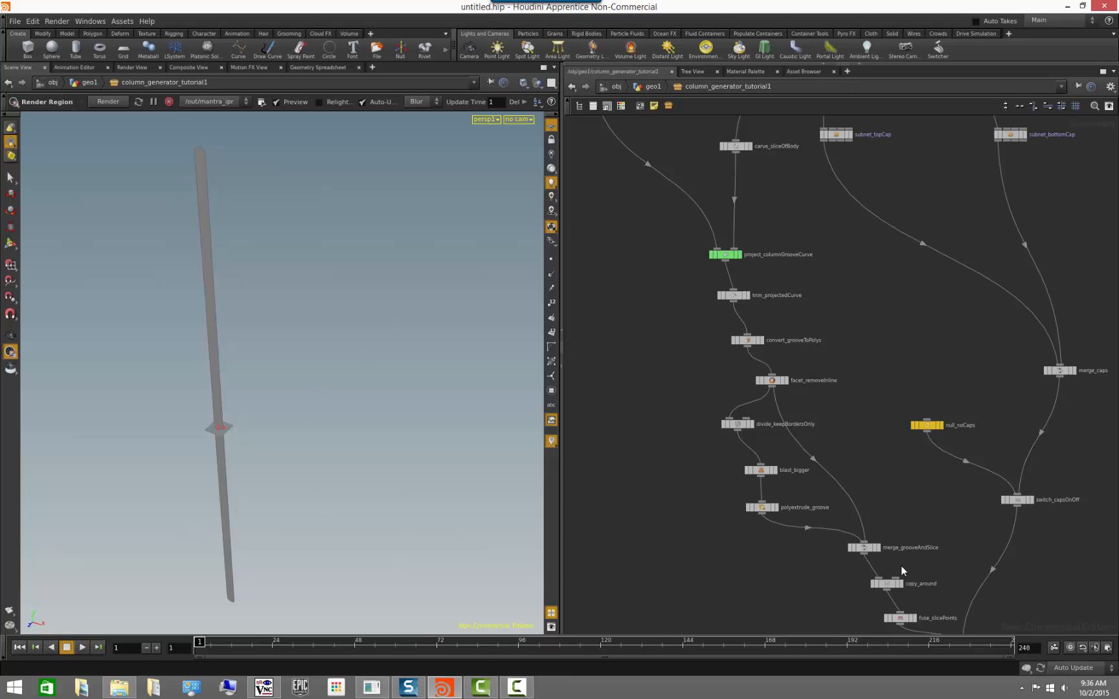
Display merge_grooveAndSlice to inspect the grooved slice, and switch the display to copy_around
drag(890, 564, 613, 239)
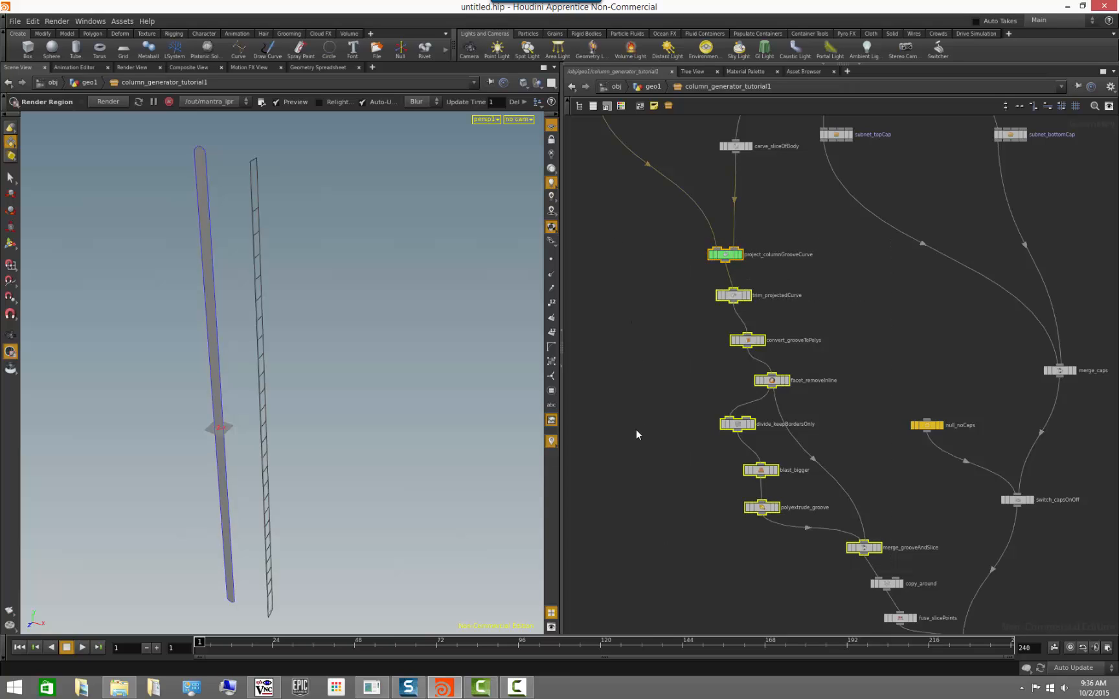
click(712, 560)
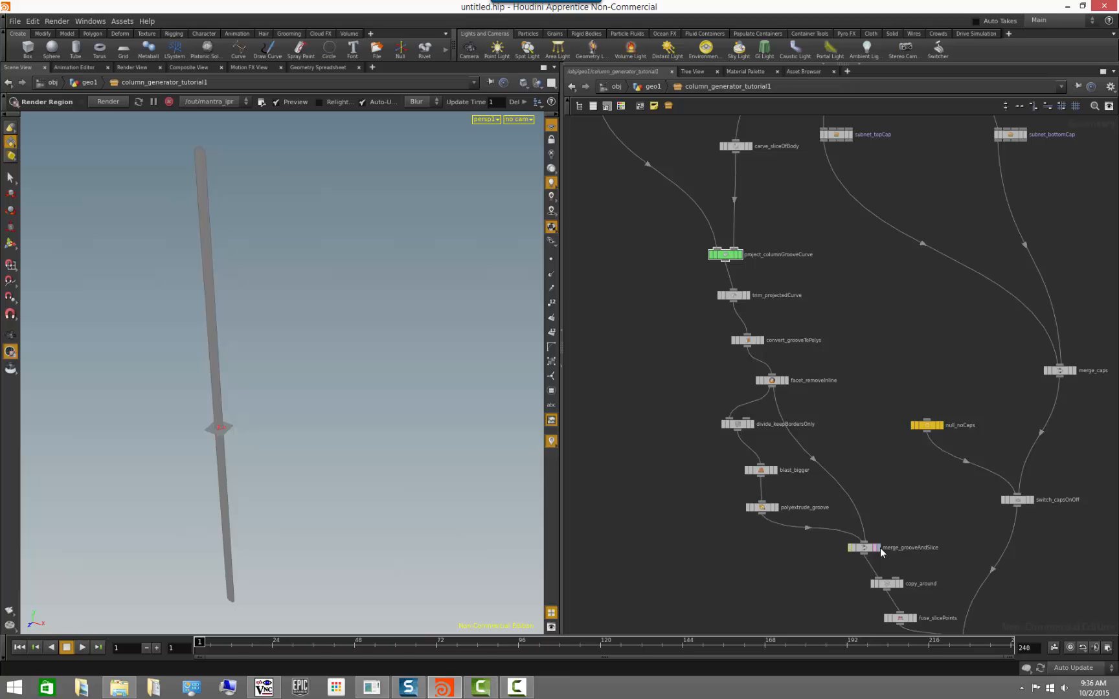
click(878, 547)
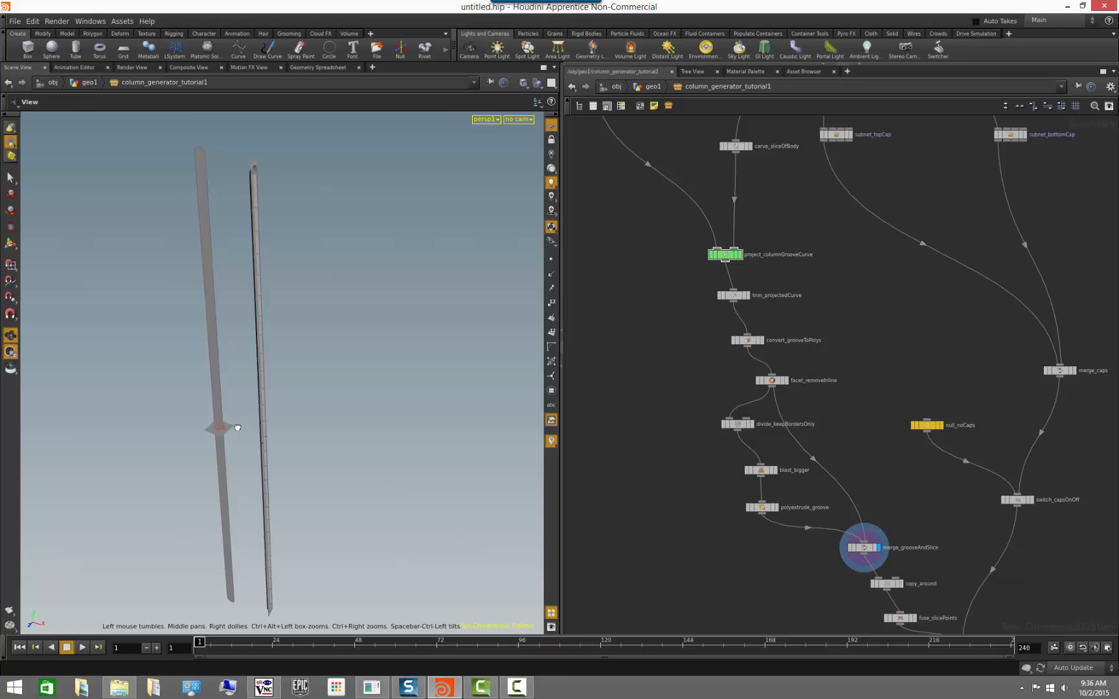
alt+drag(237, 427, 215, 439)
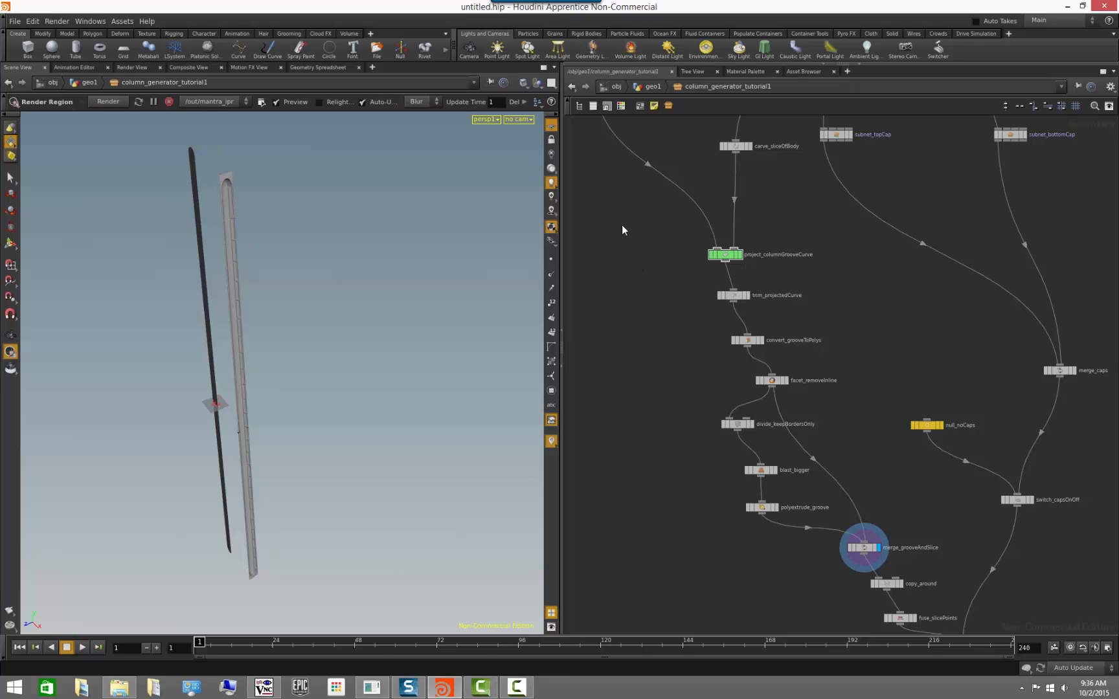
middle_drag(832, 582, 758, 556)
click(845, 464)
Collapse the nodes from project_columnGrooveCurve to merge_grooveAndSlice into a subnet and place it just below carve_sliceOfBody
drag(611, 197, 849, 539)
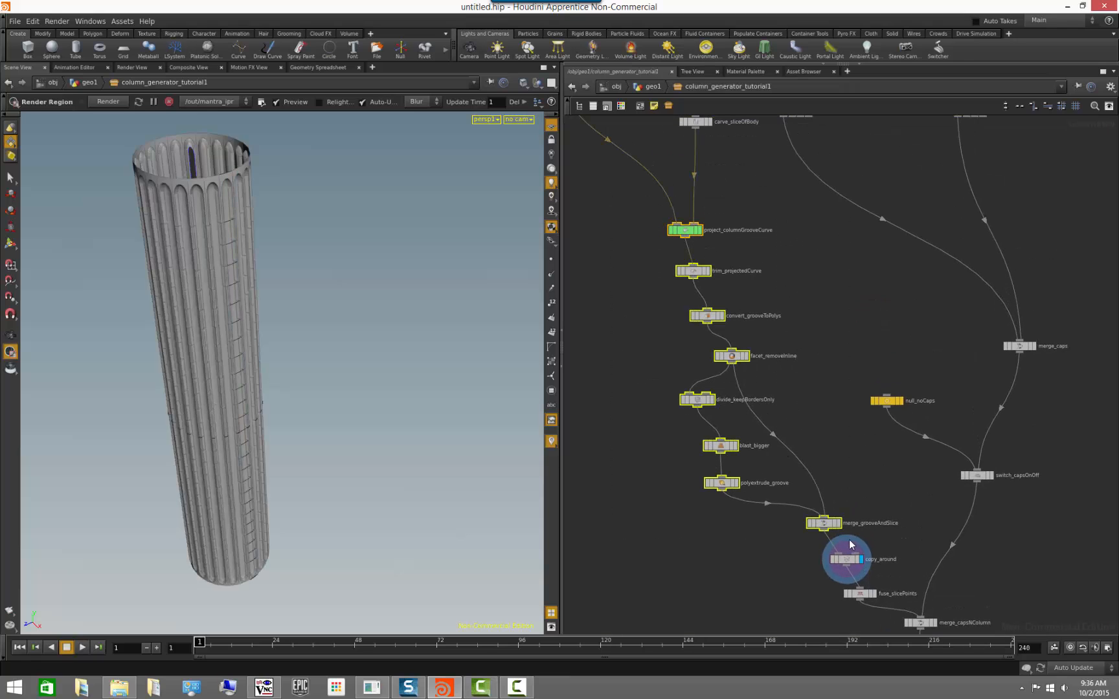
click(669, 106)
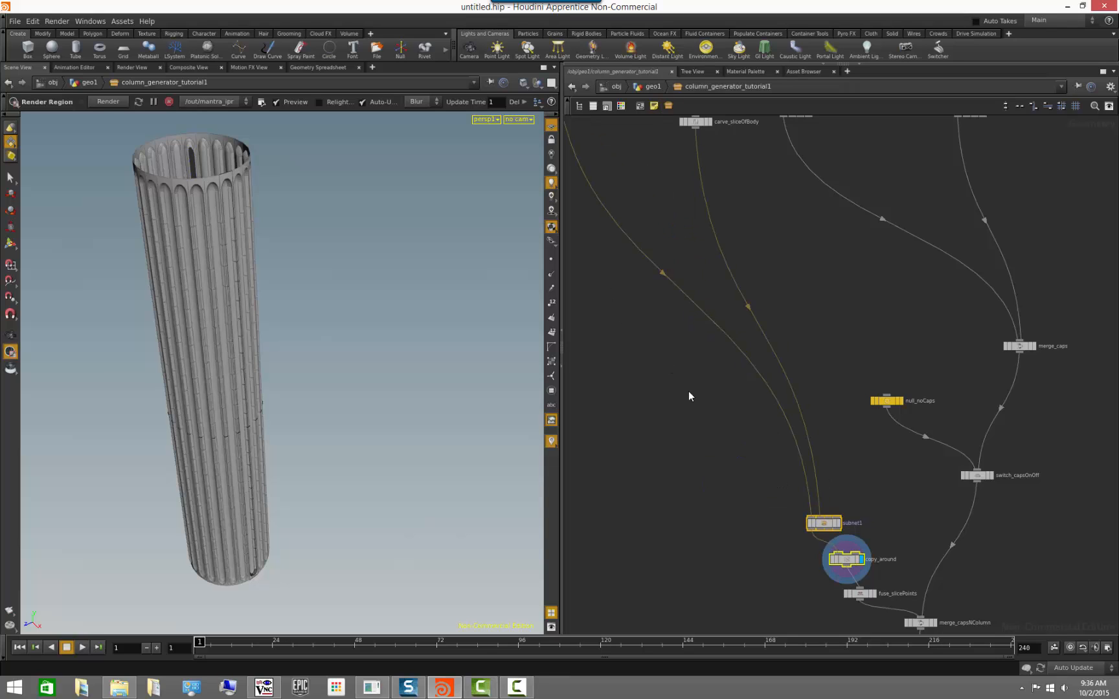
click(714, 425)
middle_drag(714, 426, 758, 488)
drag(872, 587, 718, 318)
Rename the new subnet below carve_sliceOfBody as subnet_carveGrooveIntoSlice
double_click(746, 317)
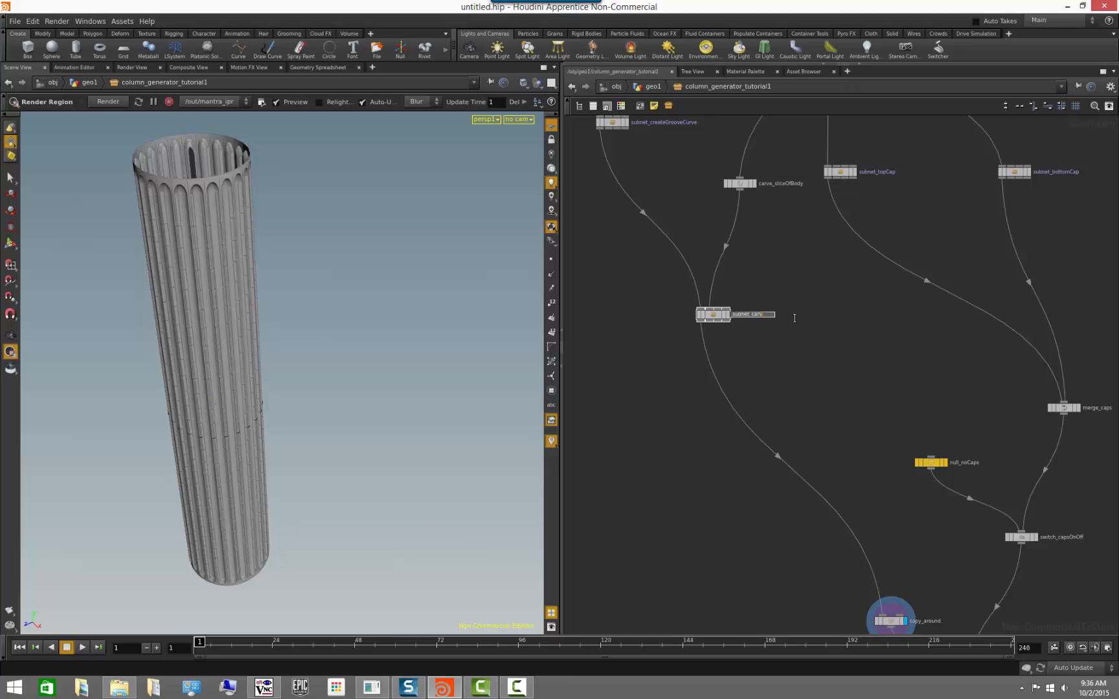
text(_carveGrooveIntoSlice)
key(Return)
middle_drag(772, 272, 783, 361)
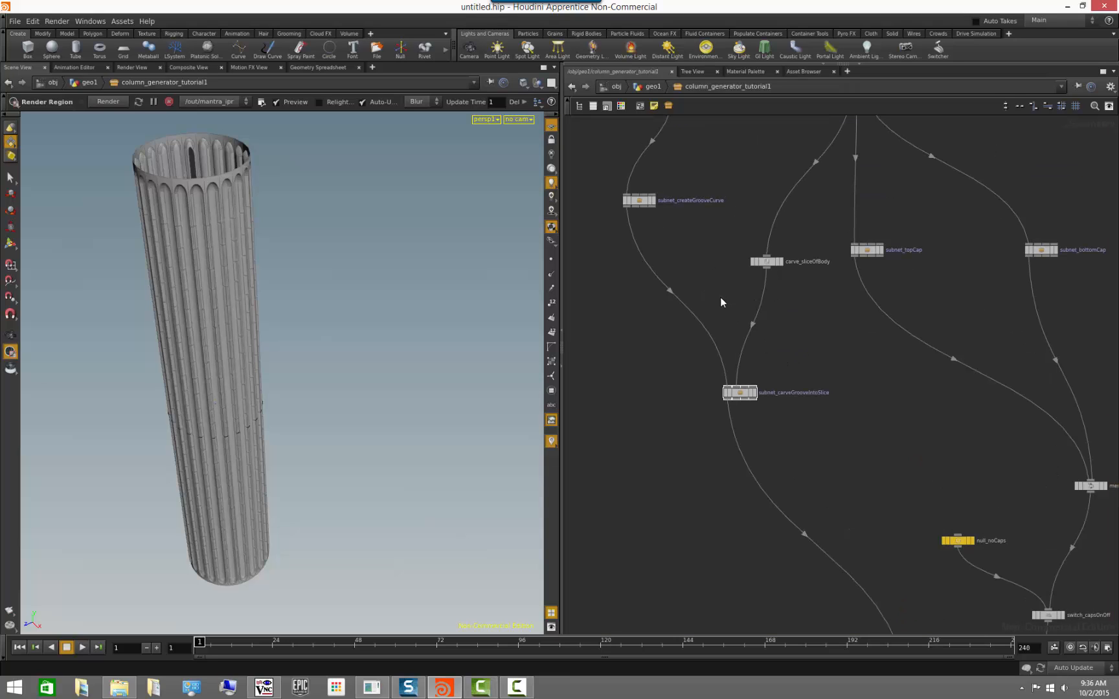
Display subnet_createGrooveCurve, carve_sliceOfBody and subnet_carveGrooveIntoSlice in turn and inspect their geometry from several angles
middle_drag(677, 220, 676, 229)
click(652, 210)
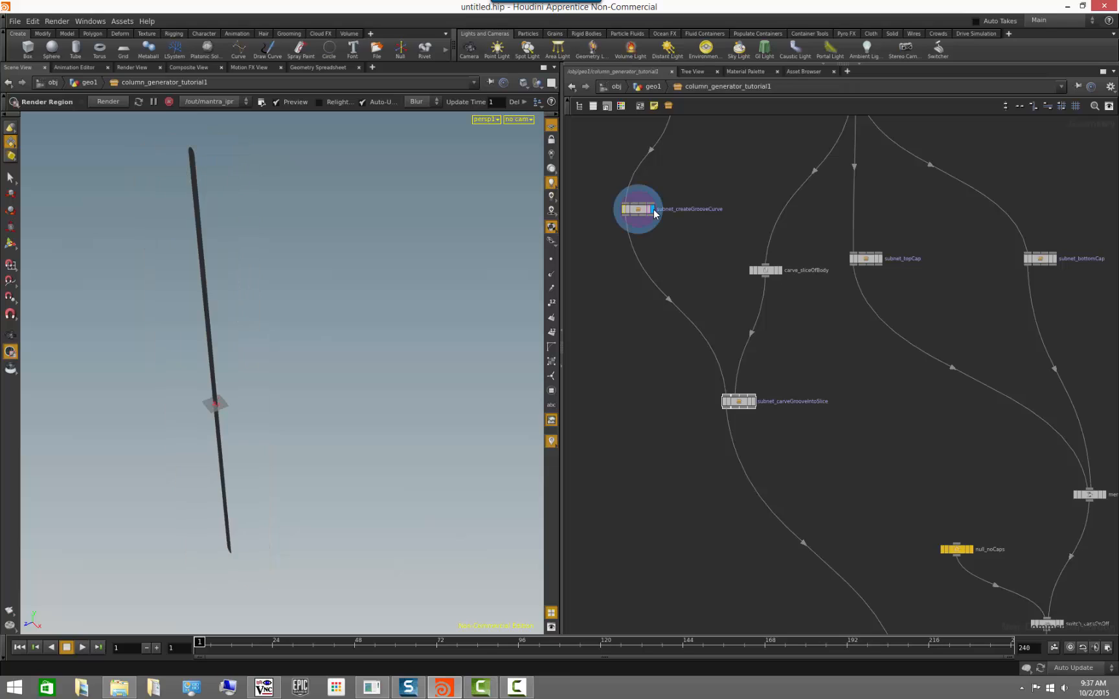
key(Escape)
alt+drag(382, 297, 303, 324)
click(780, 271)
key(Escape)
key(Escape)
click(652, 210)
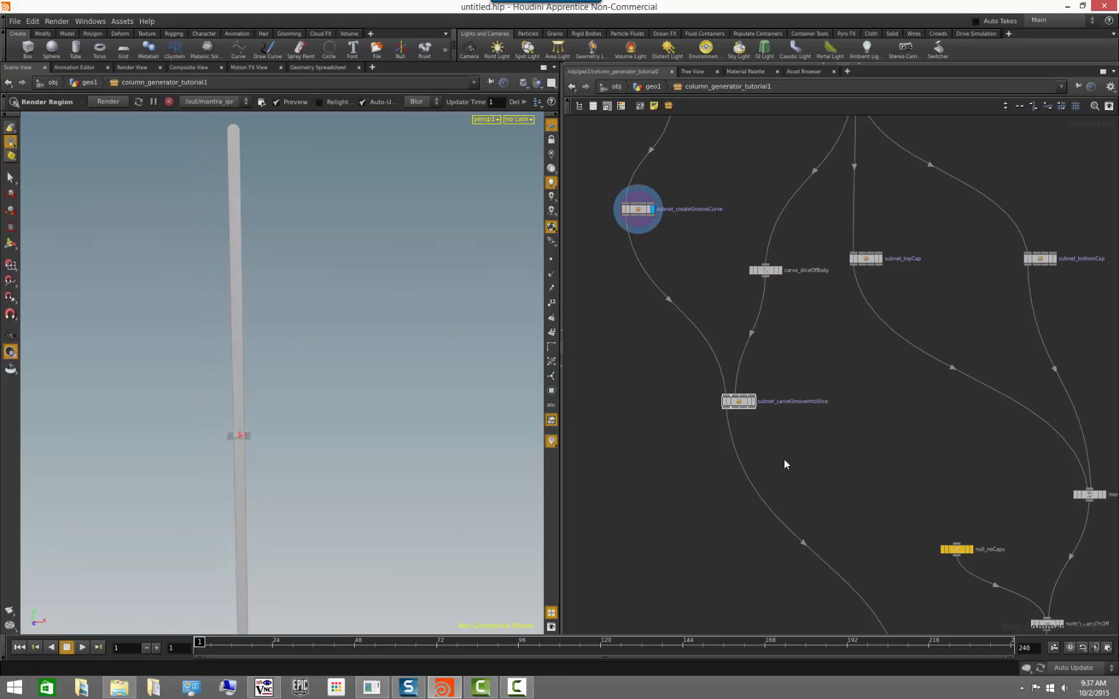
click(753, 402)
alt+drag(470, 457, 309, 482)
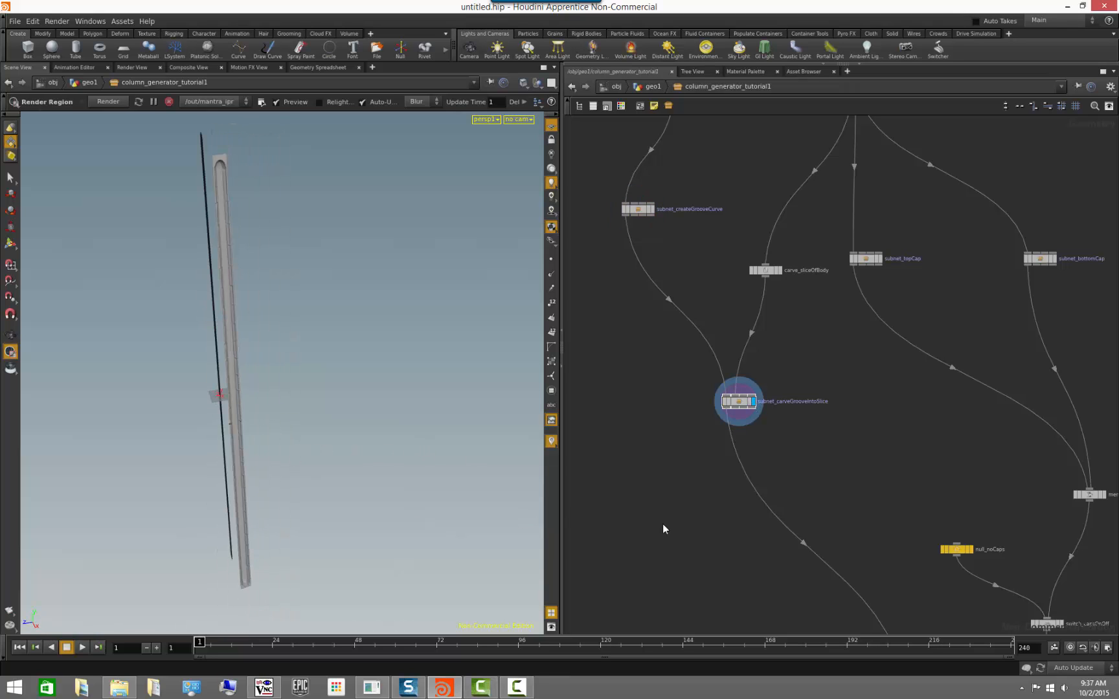
mouse_move(457, 495)
alt+mouse_down()
mouse_move(374, 481)
mouse_move(467, 452)
mouse_move(440, 440)
mouse_move(400, 492)
mouse_move(447, 482)
alt+mouse_up()
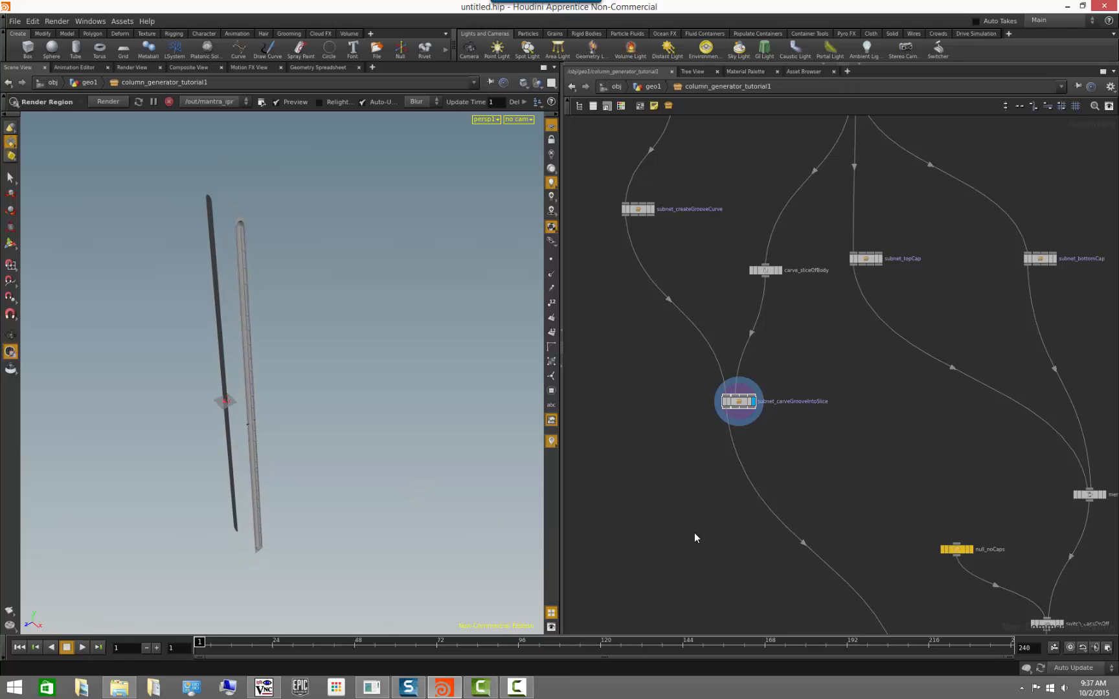
Display copy_around and fuse_slicePoints in turn to inspect the column body before and after fusing
middle_drag(773, 581, 657, 393)
click(815, 521)
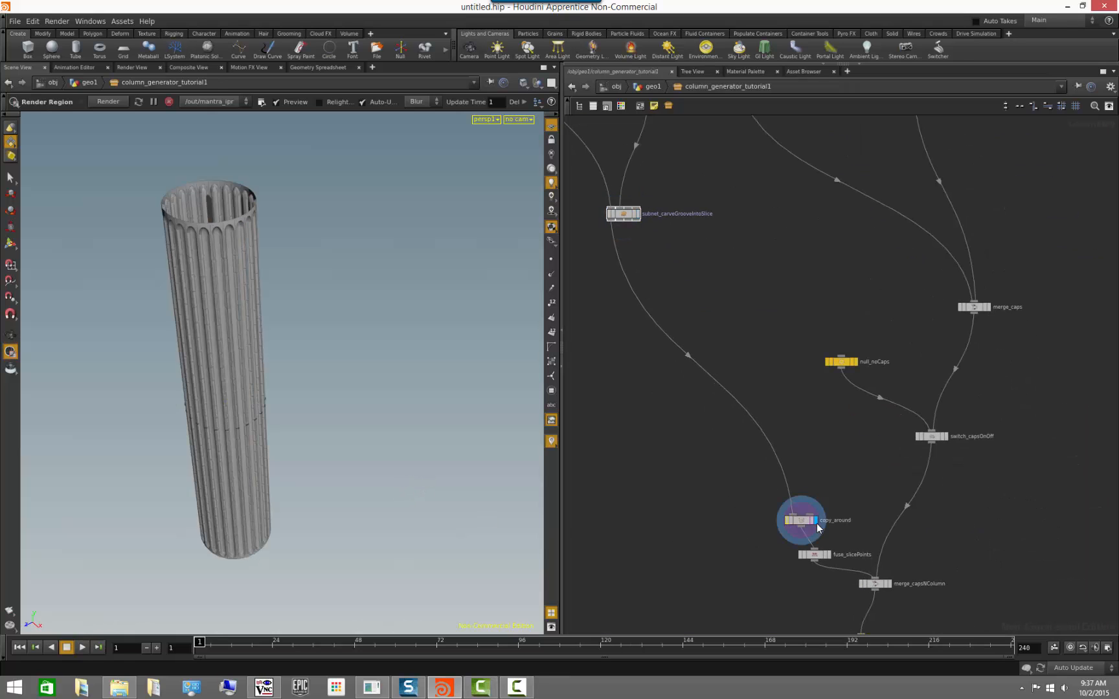
alt+drag(424, 517, 395, 487)
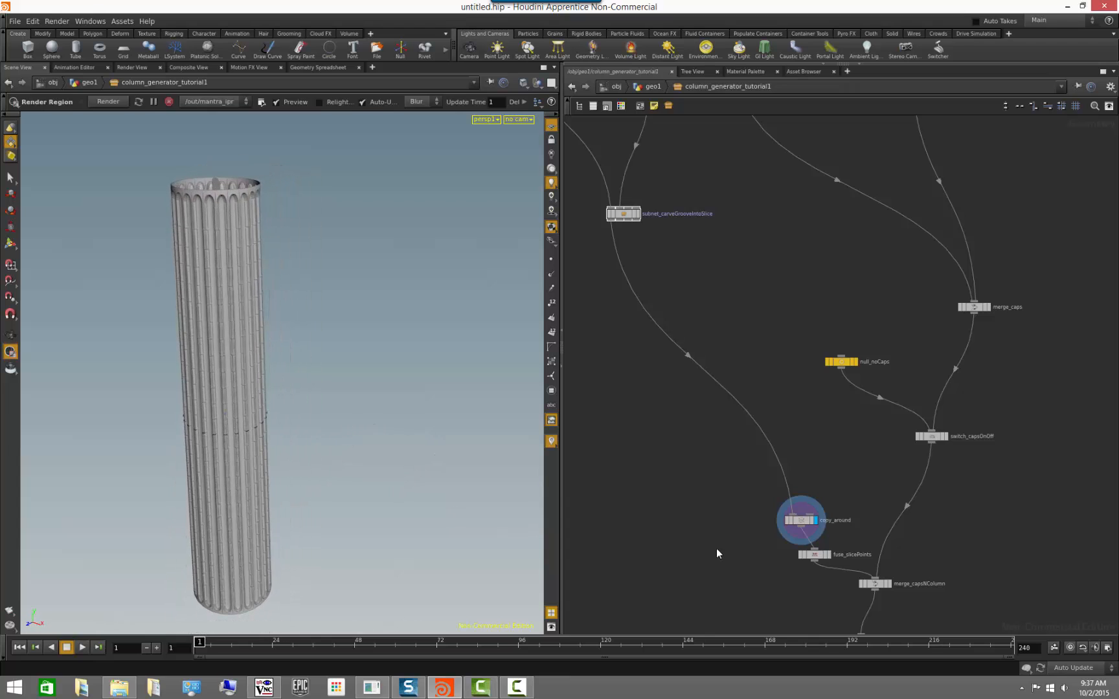
middle_drag(752, 586, 682, 471)
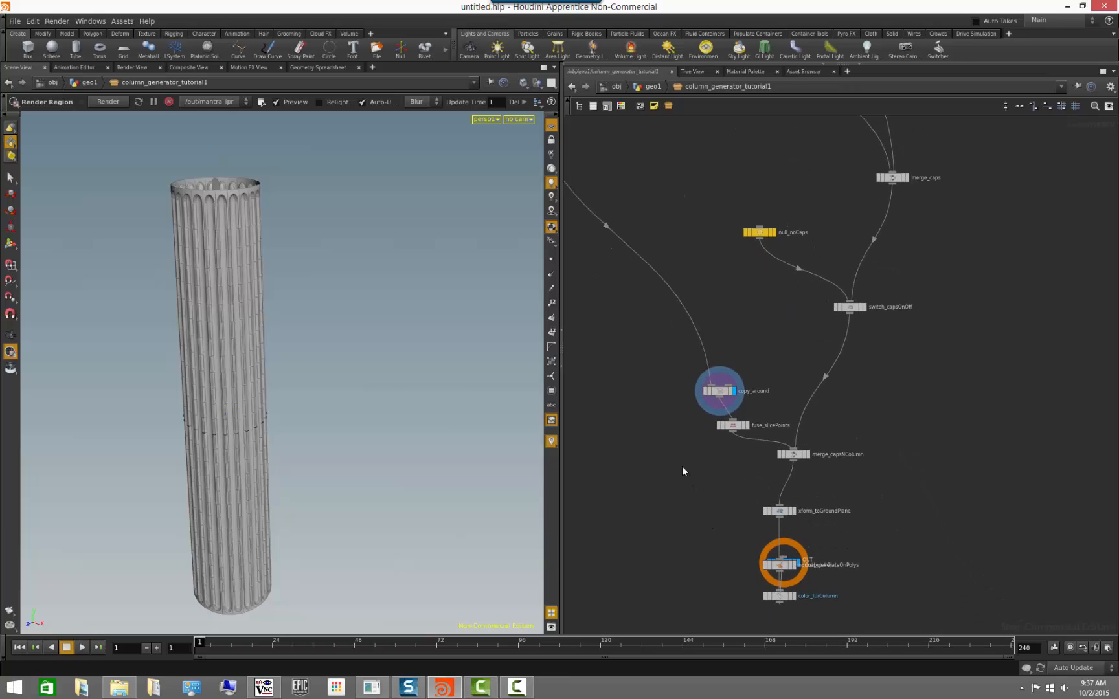
click(738, 425)
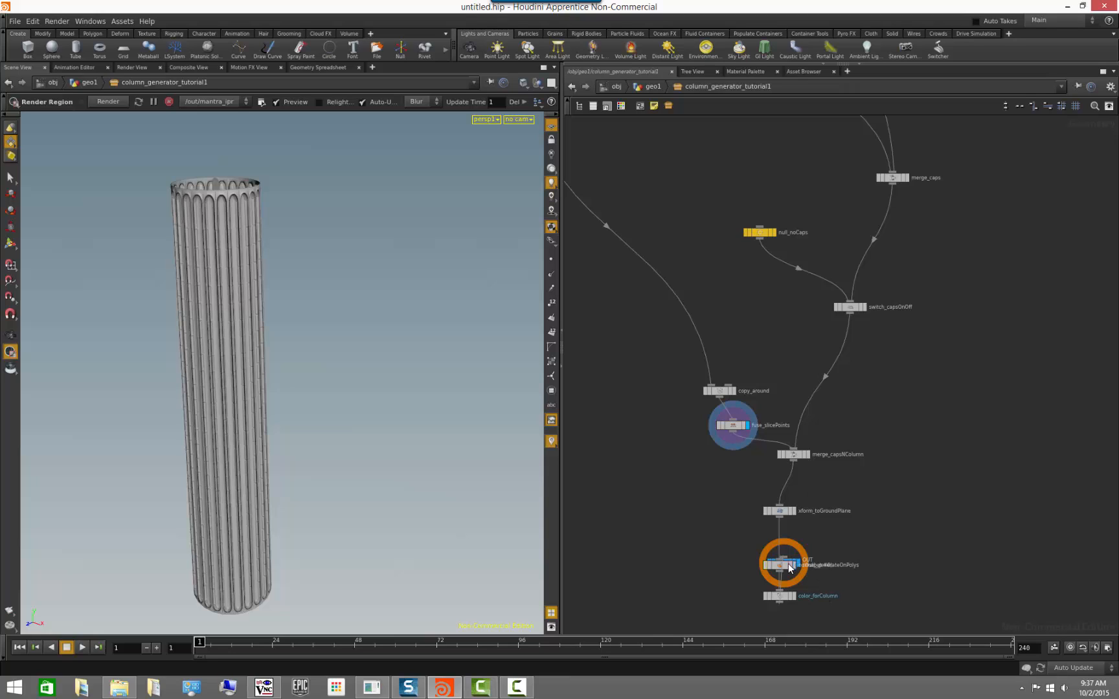
Move the overlapping OUT node below color_forColumn and display it to inspect the complete column
drag(793, 563, 788, 630)
middle_drag(898, 583, 912, 491)
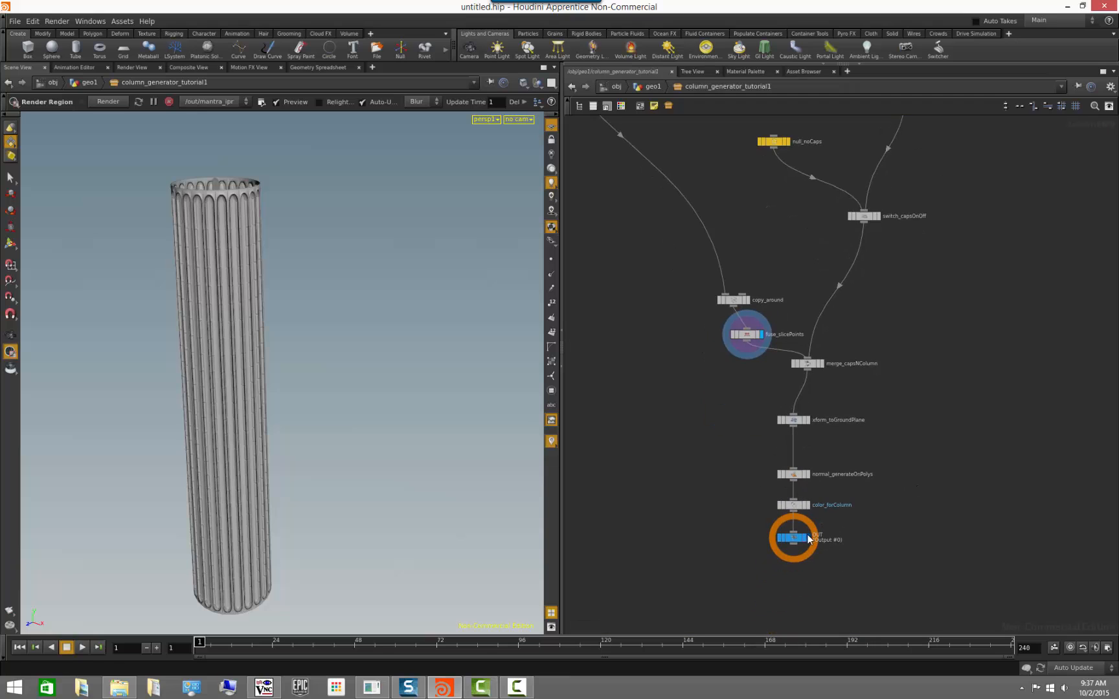
click(809, 536)
alt+middle_drag(417, 380, 420, 467)
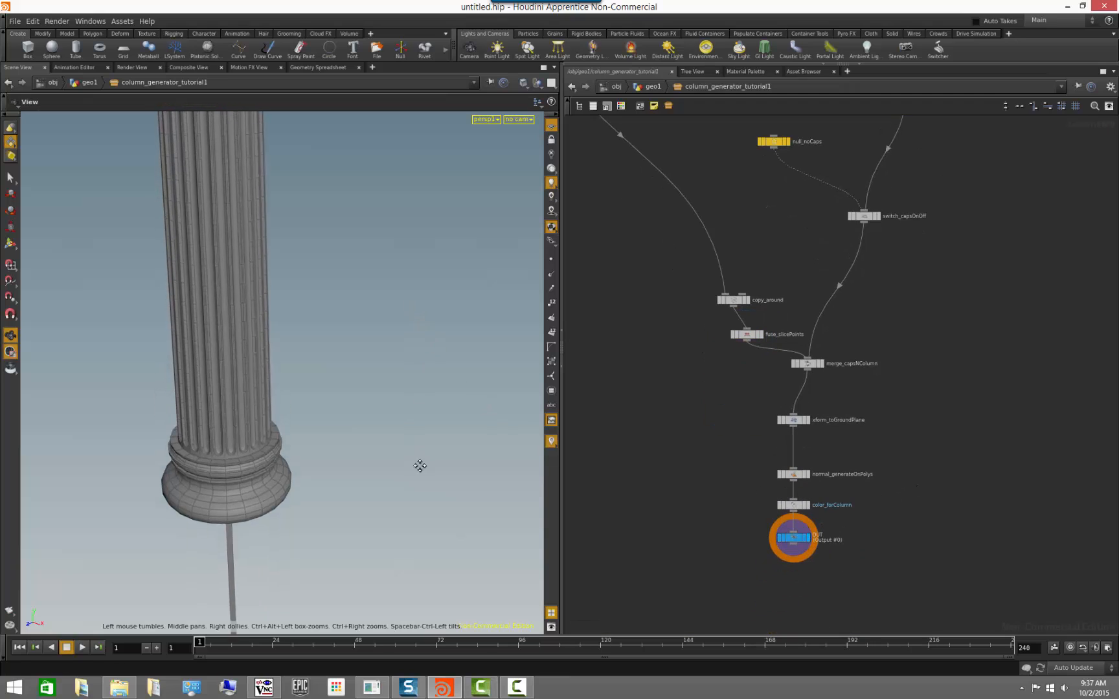
alt+right_drag(419, 467, 334, 455)
alt+middle_drag(334, 455, 359, 540)
alt+drag(362, 474, 373, 420)
alt+drag(373, 421, 377, 424)
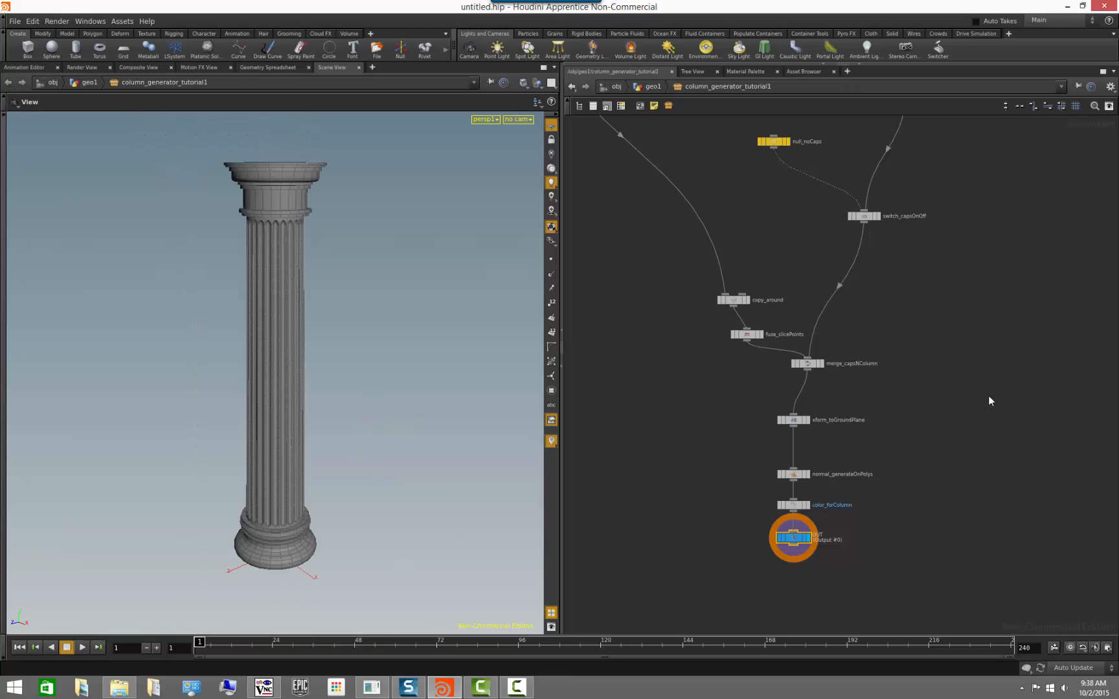
mouse_move(264, 387)
alt+mouse_down()
mouse_move(302, 357)
mouse_move(274, 394)
mouse_move(285, 382)
alt+mouse_up()
Move copy_around and fuse_slicePoints into a vertical line beneath subnet_carveGrooveIntoSlice
middle_drag(643, 259, 729, 456)
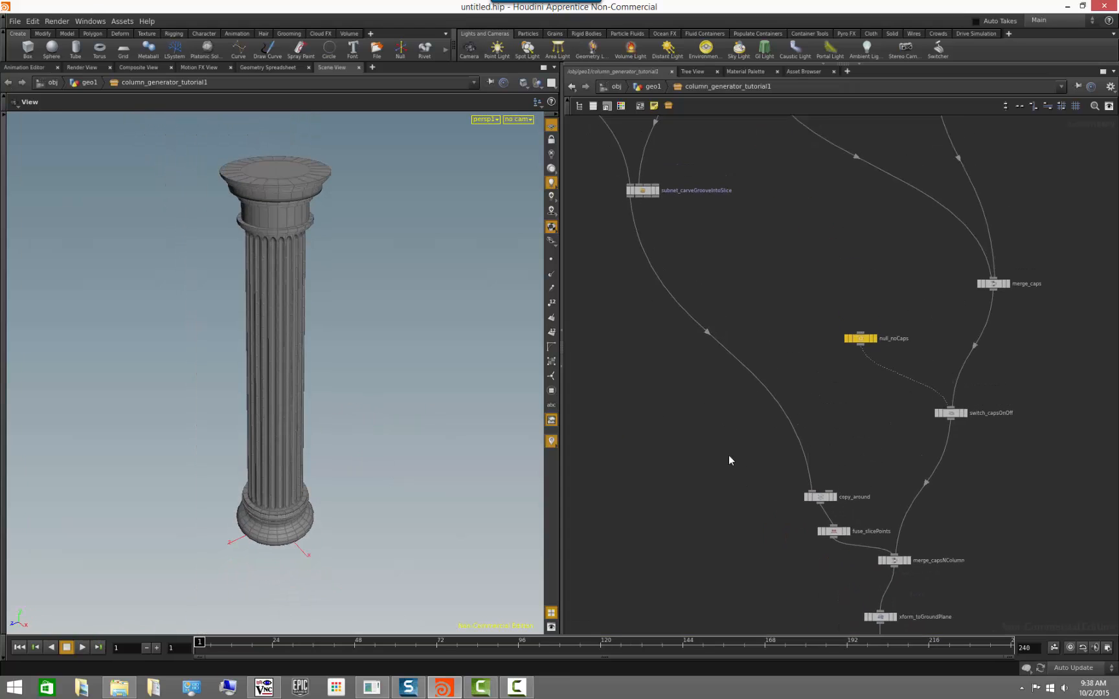
scroll(729, 454, down, 3)
middle_drag(775, 356, 783, 518)
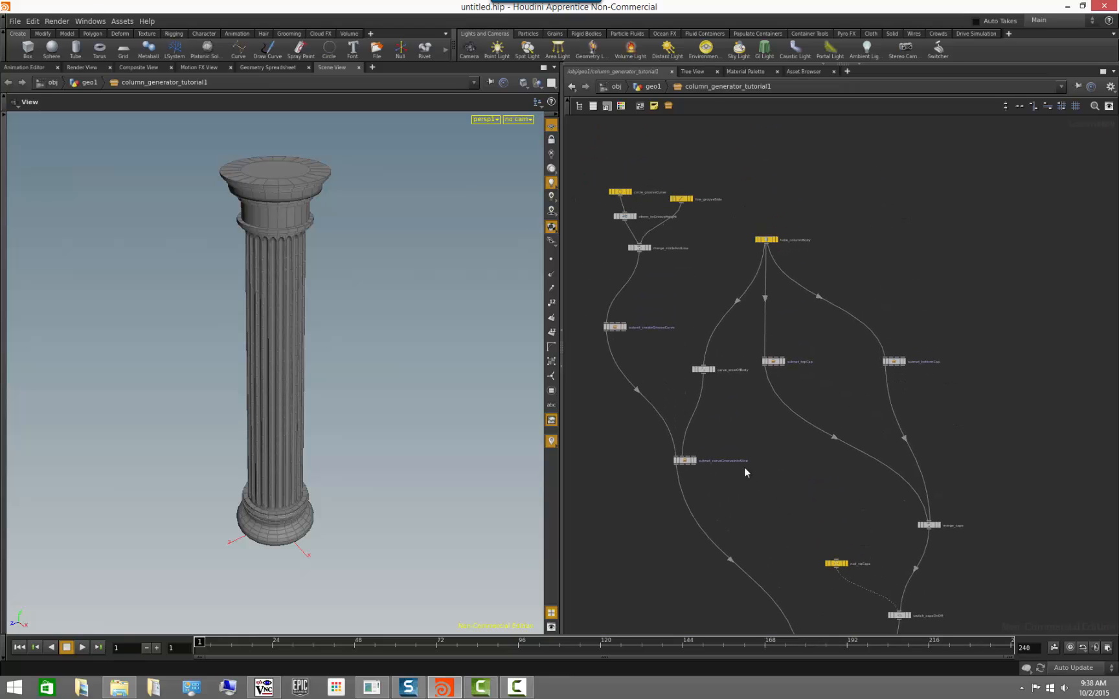
middle_drag(755, 443, 792, 317)
drag(837, 528, 730, 401)
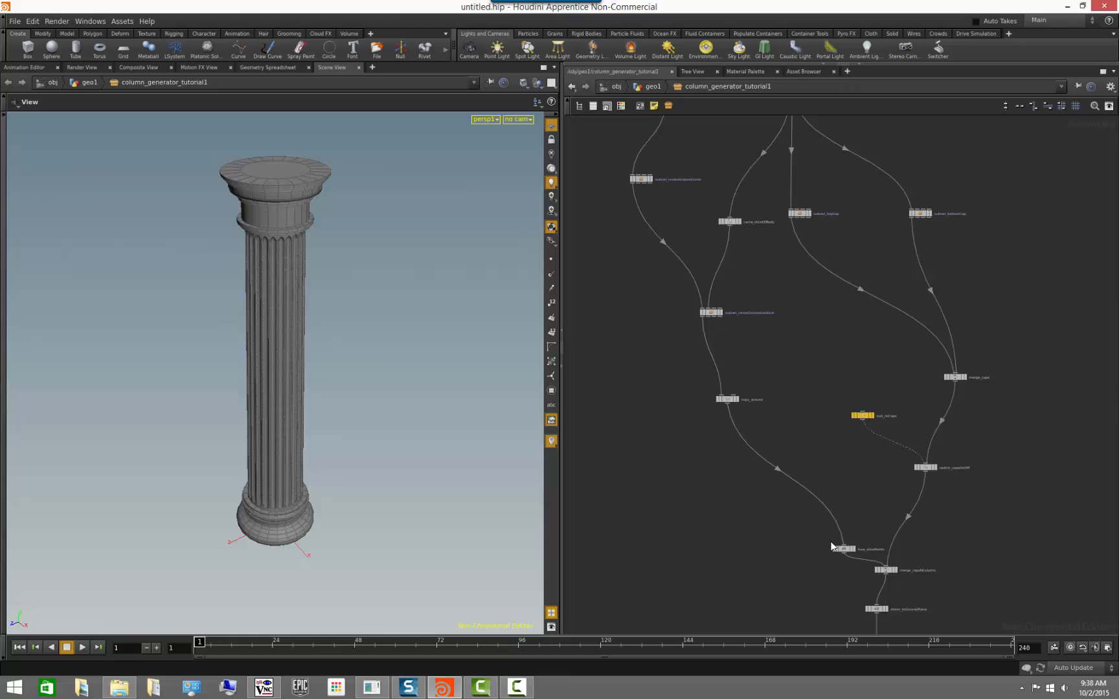
drag(839, 546, 724, 457)
Shift the four groove source nodes, from circle_grooveCurve to merge_circleAndLine, together so they sit above subnet_createGrooveCurve
middle_drag(816, 442, 852, 598)
scroll(860, 548, up, 4)
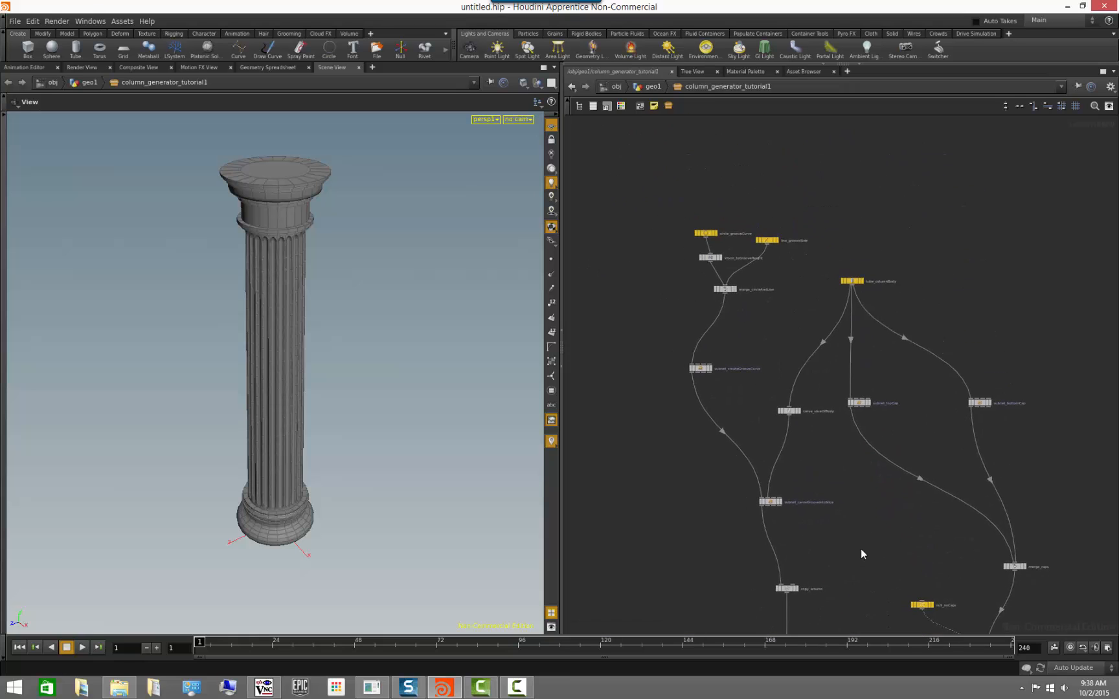
scroll(808, 422, up, 2)
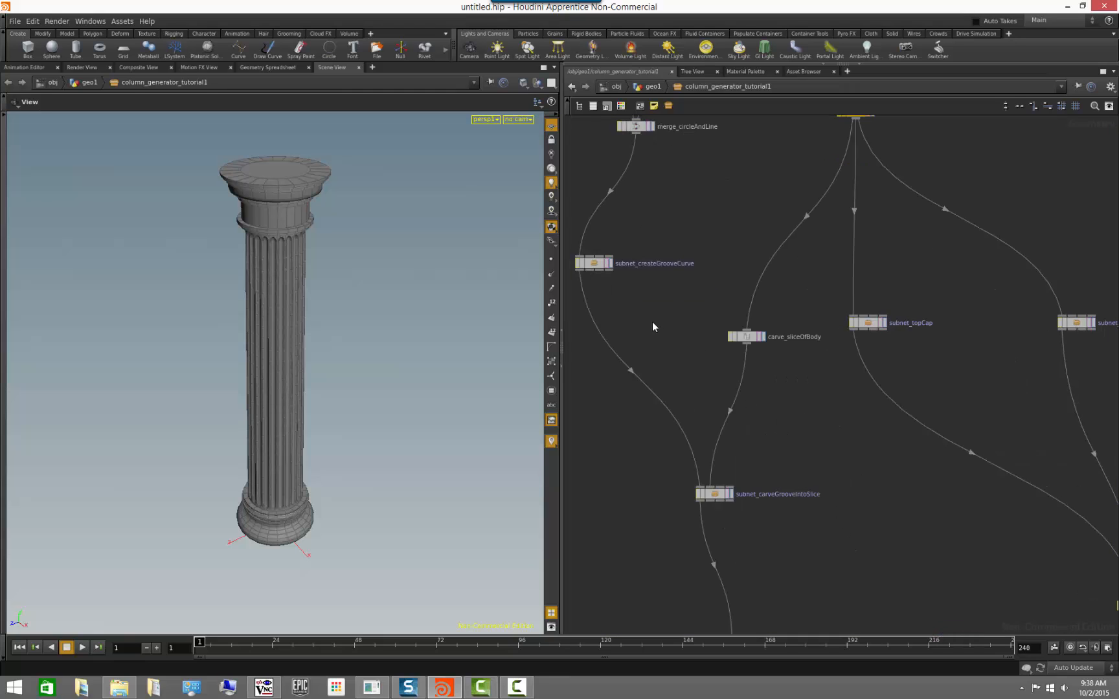
middle_drag(652, 322, 751, 507)
drag(864, 334, 674, 187)
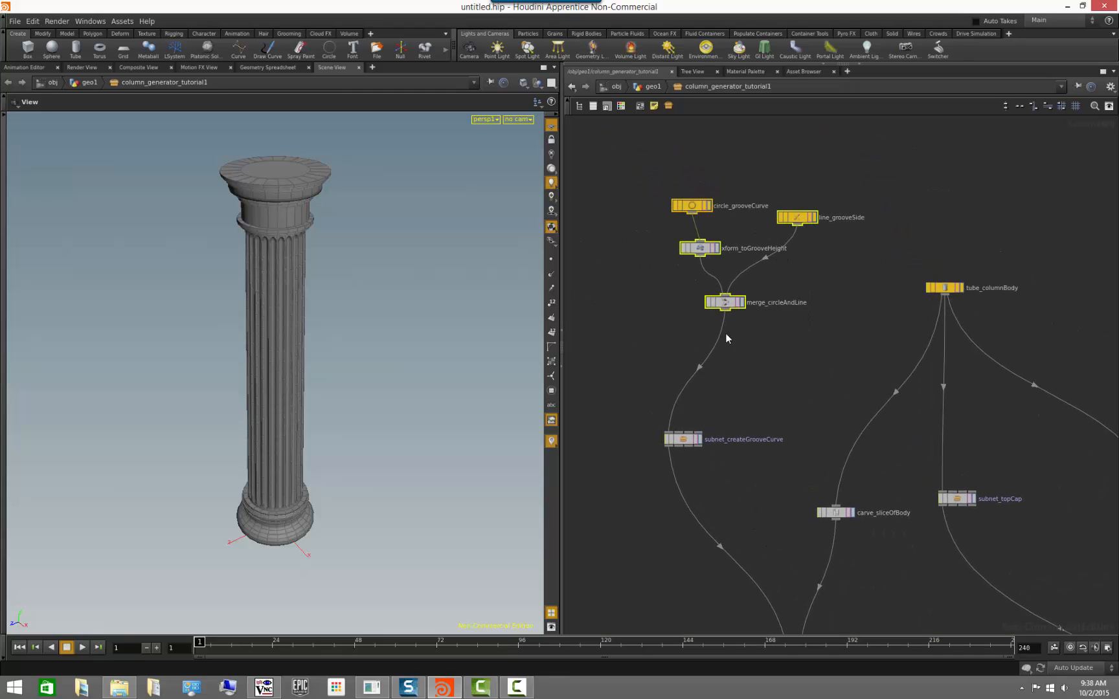
drag(728, 306, 667, 333)
click(738, 389)
Move the chain from xform_toGroundPlane to OUT together so it lines up beneath merge_capsNColumn
scroll(738, 389, down, 3)
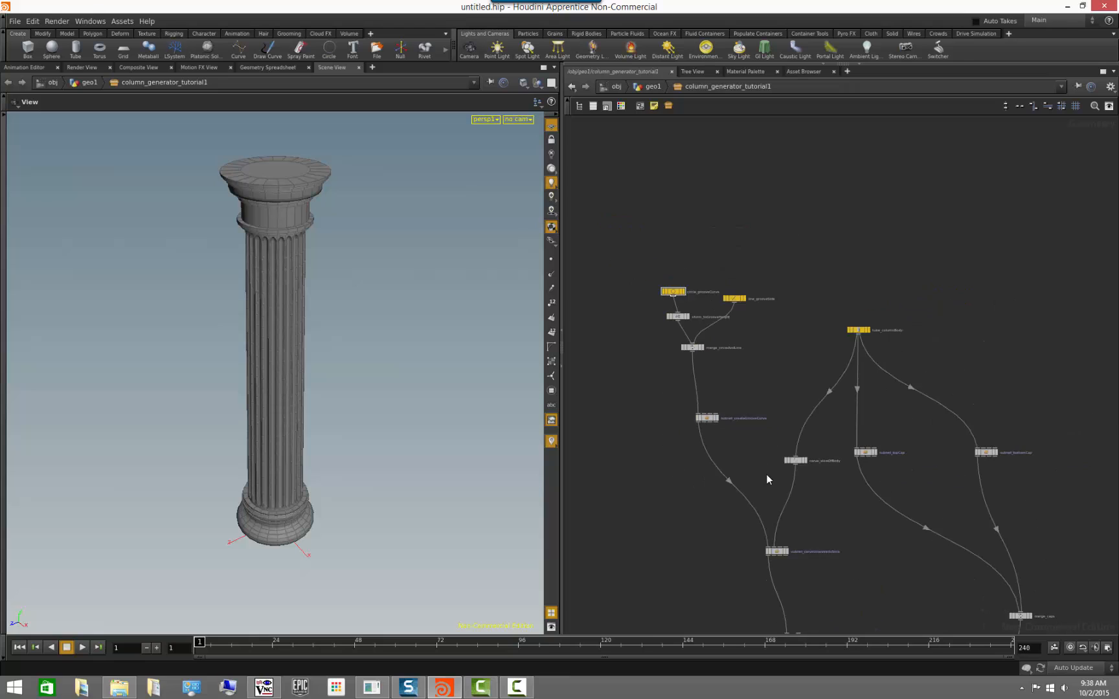
middle_drag(765, 461, 720, 279)
middle_drag(831, 460, 775, 294)
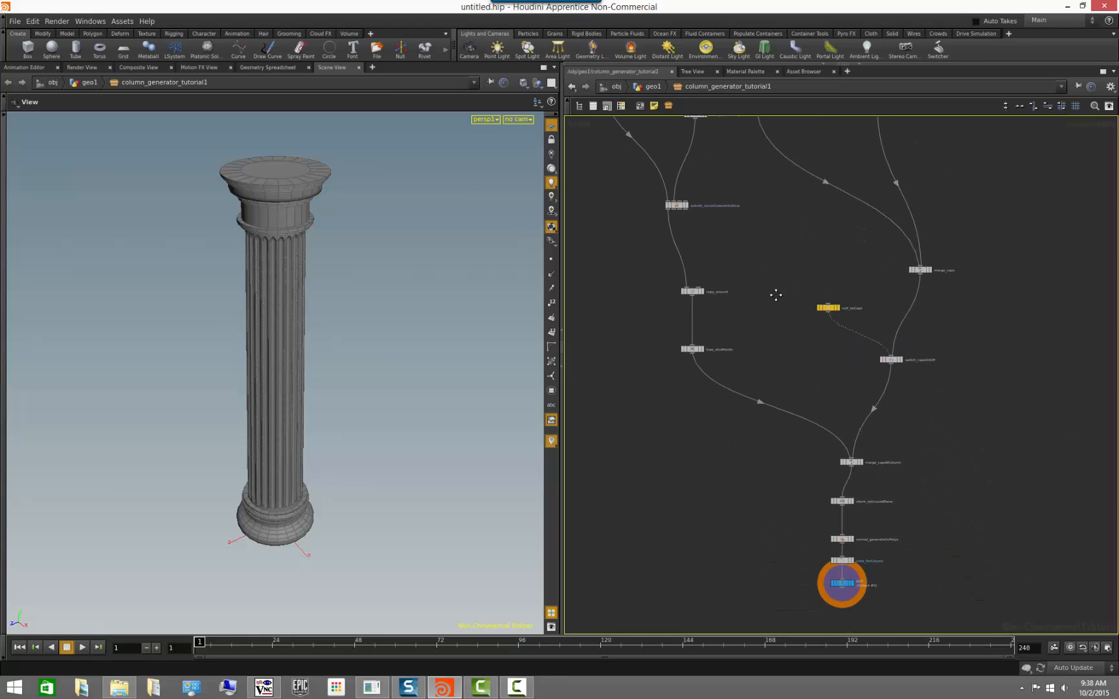
drag(893, 607, 859, 494)
click(813, 518)
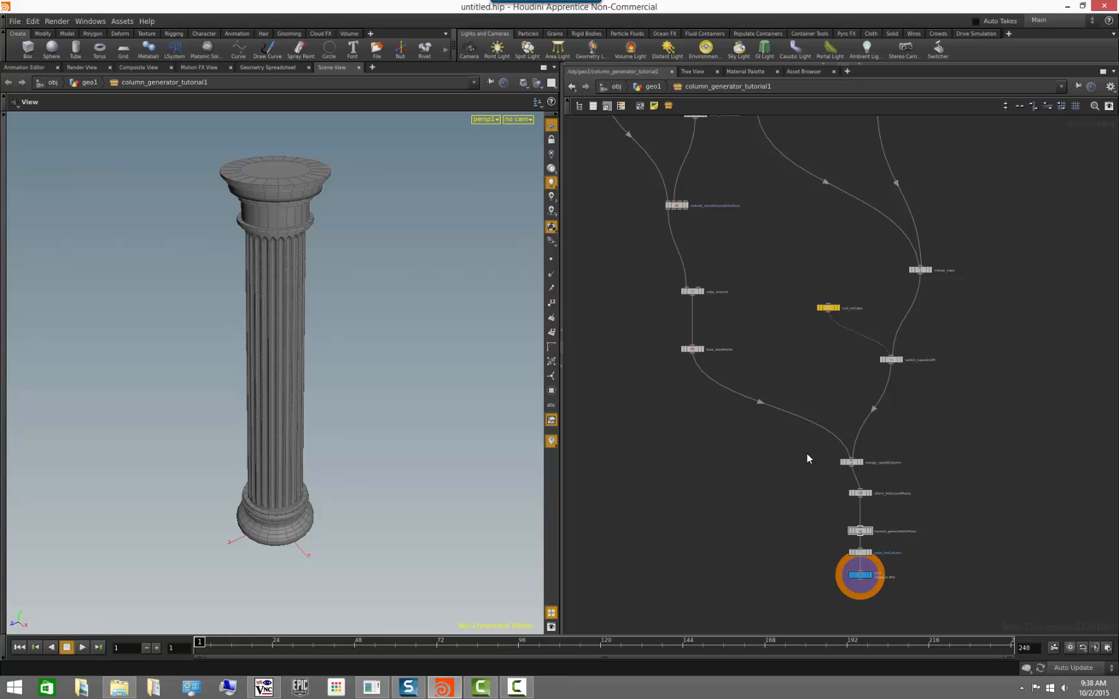
Go up to geo1 and save the operator type of column_generator_tutorial1
scroll(755, 480, up, 2)
scroll(755, 480, down, 2)
middle_drag(731, 280, 771, 430)
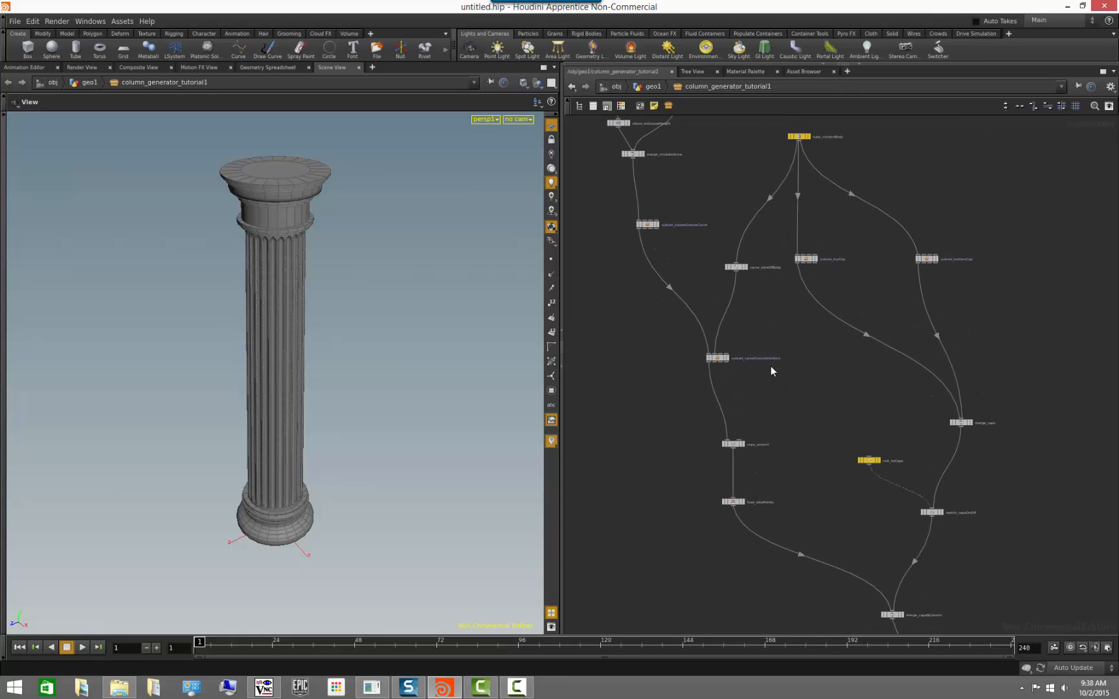
click(651, 86)
right_click(808, 446)
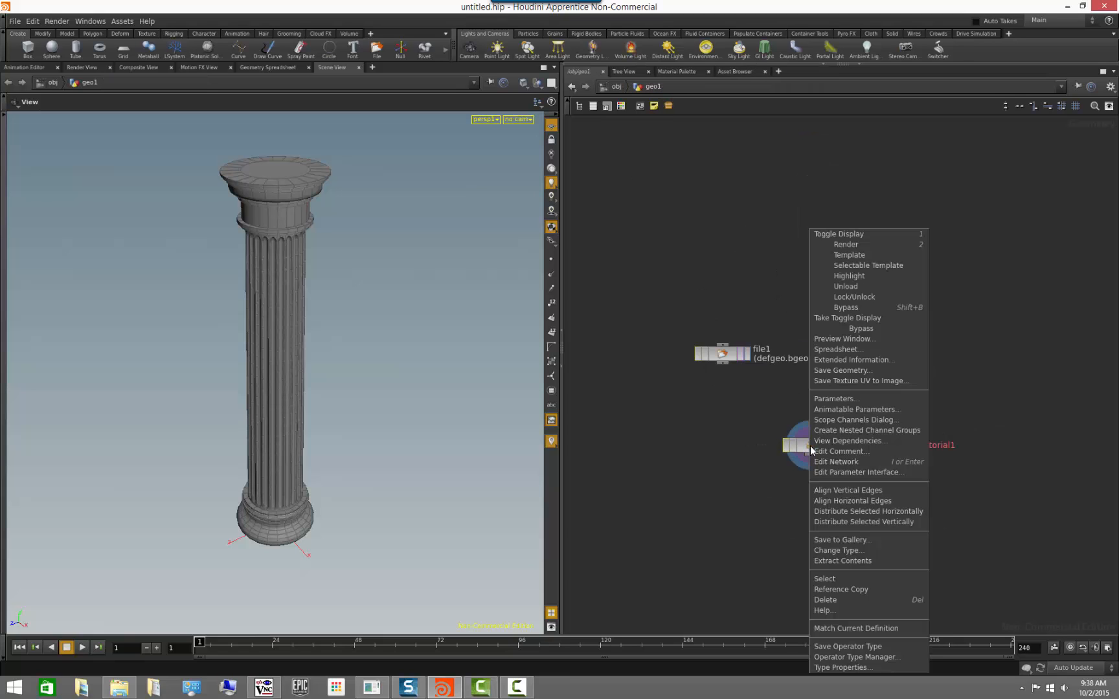
click(874, 647)
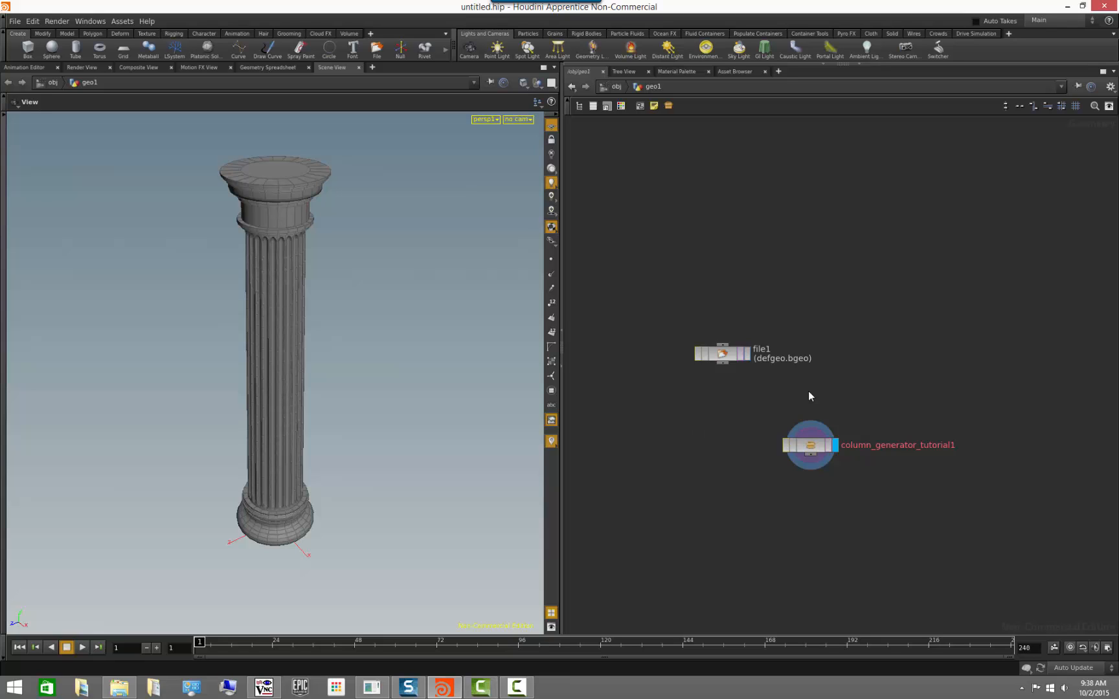
right_click(814, 449)
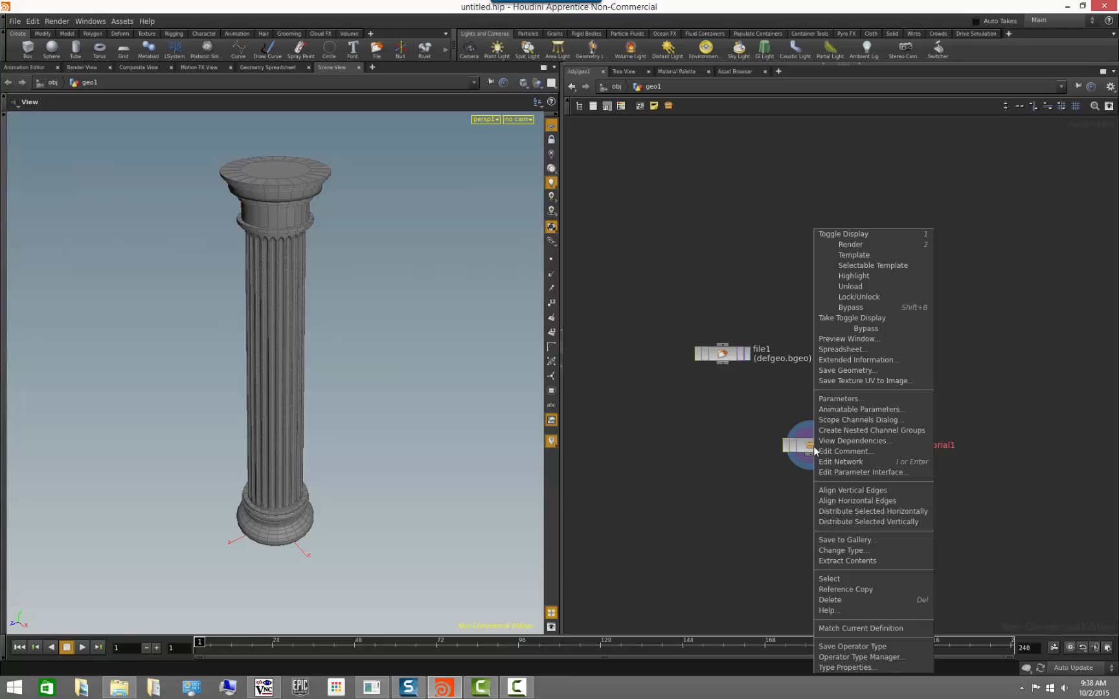
click(866, 647)
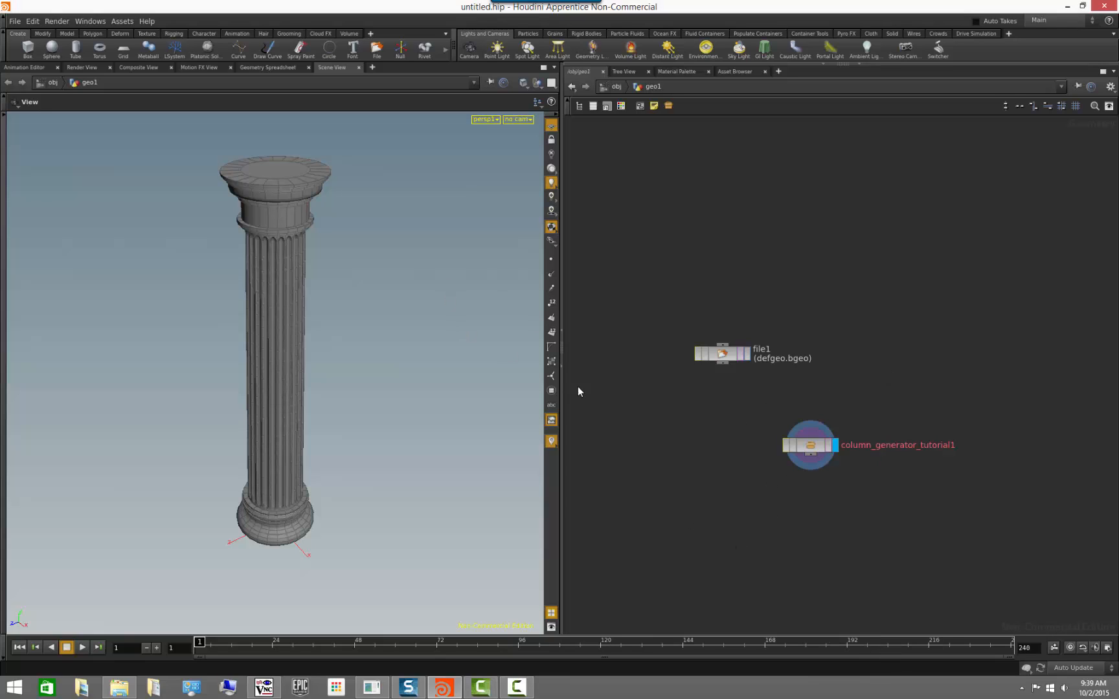
Match column_generator_tutorial1 to its current definition so the asset is locked
drag(507, 352, 382, 350)
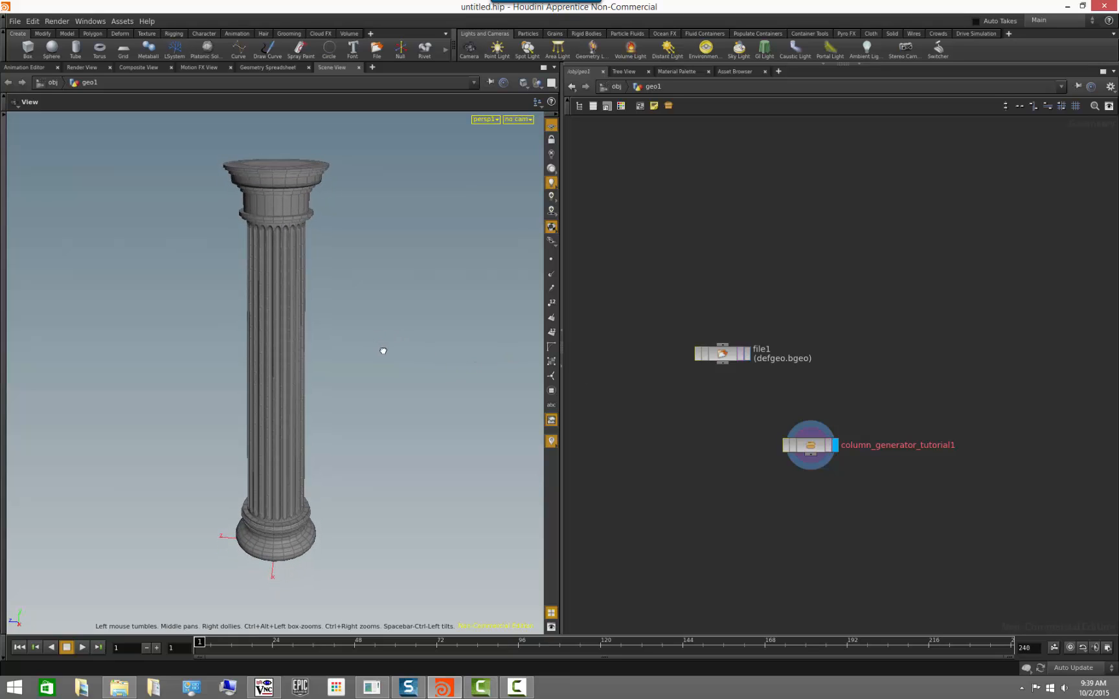
click(811, 447)
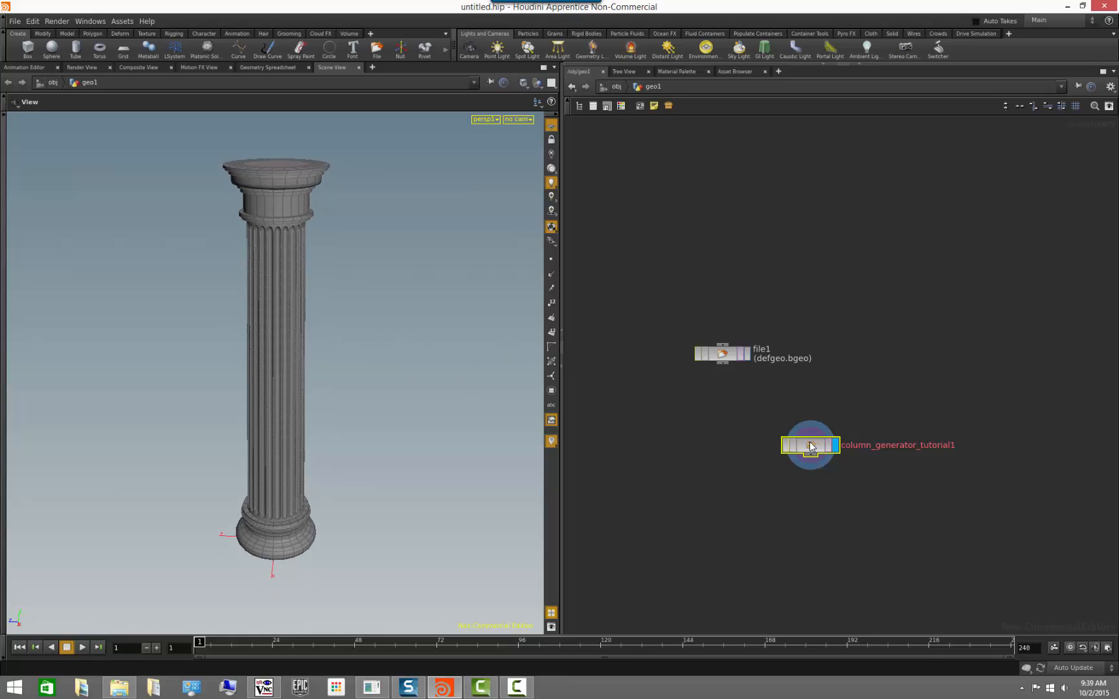
right_click(811, 446)
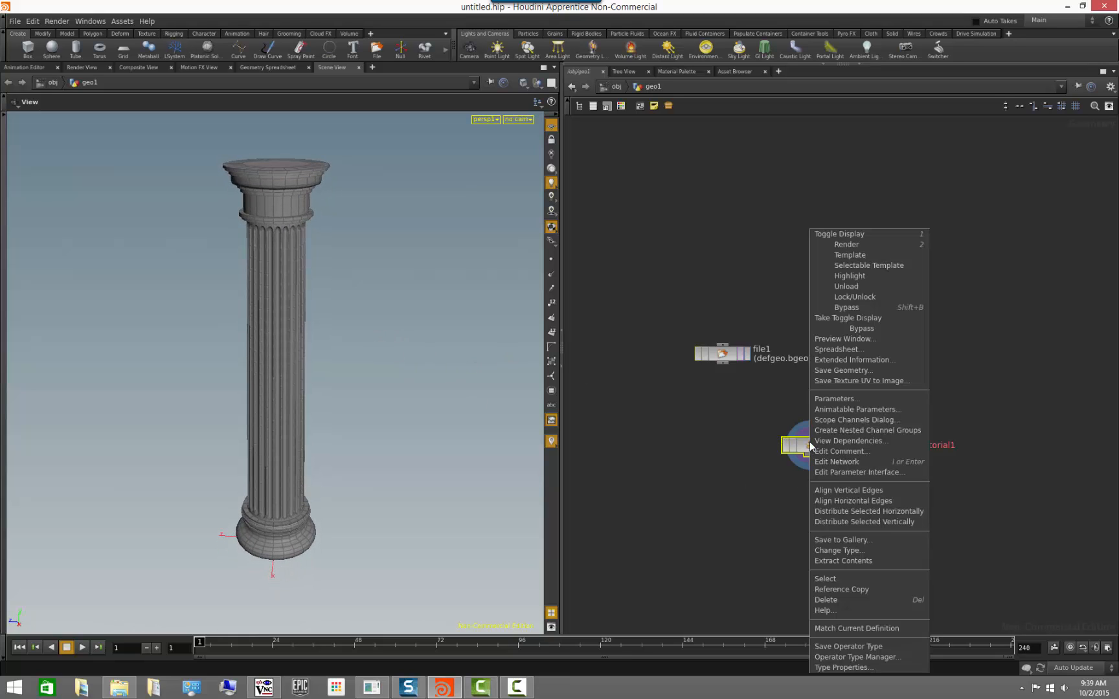
click(861, 629)
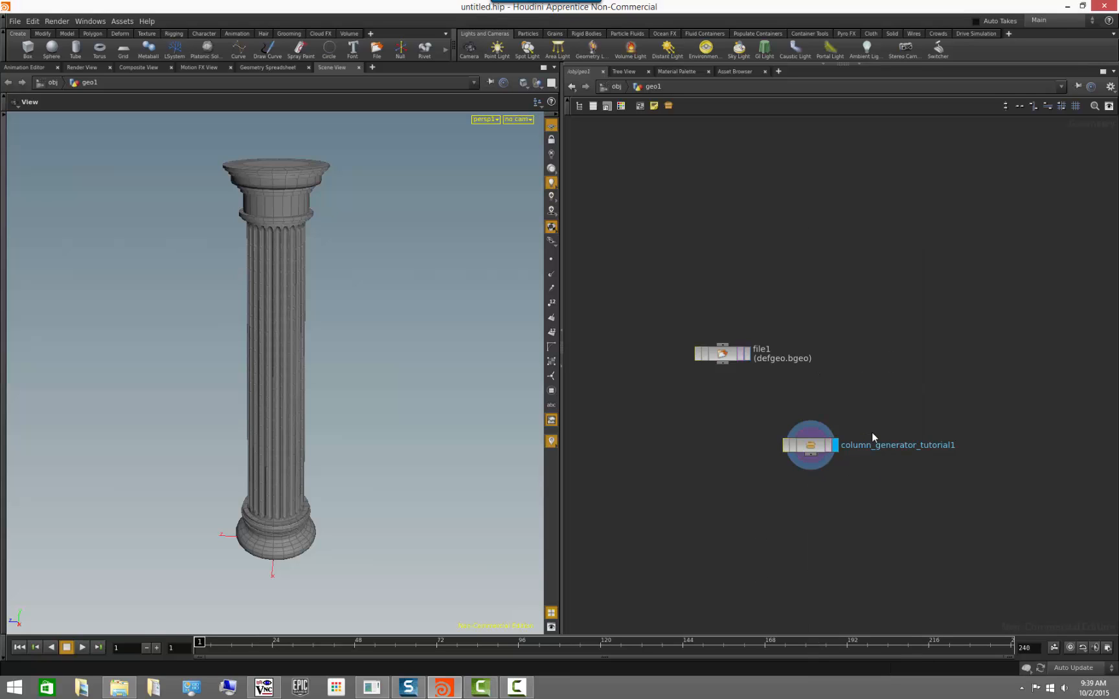
Reveal the parameter pane, look through the locked network inside column_generator_tutorial1, and return to geo1
click(817, 65)
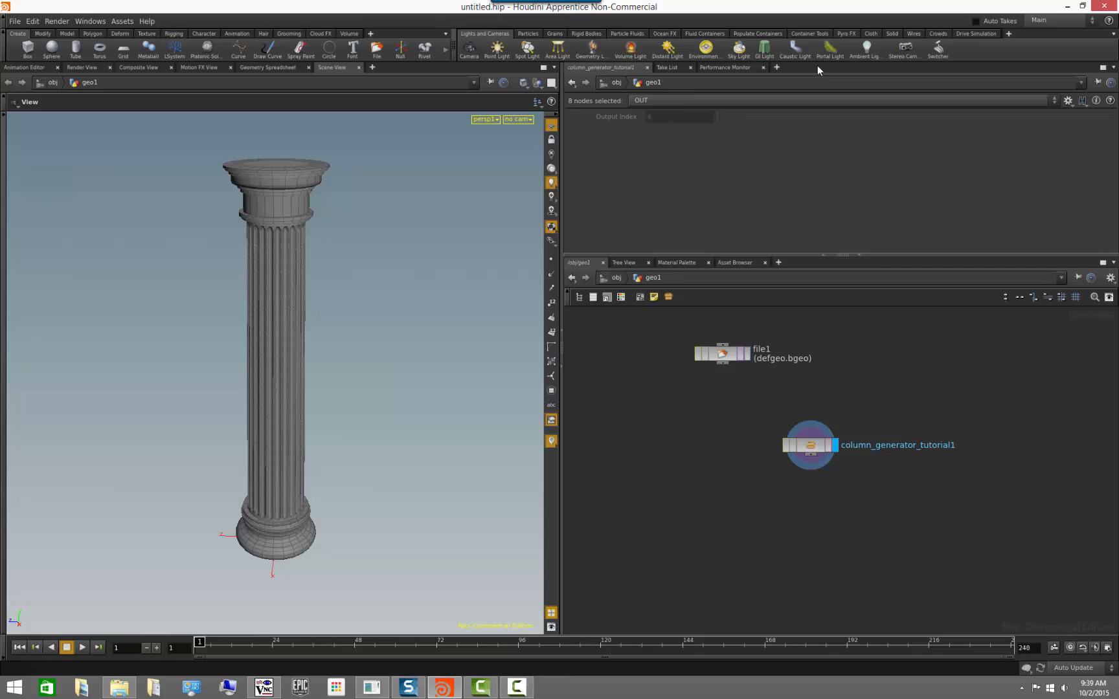
double_click(822, 443)
mouse_move(780, 384)
middle_down()
mouse_move(765, 353)
mouse_move(833, 521)
middle_up()
middle_drag(808, 405, 838, 564)
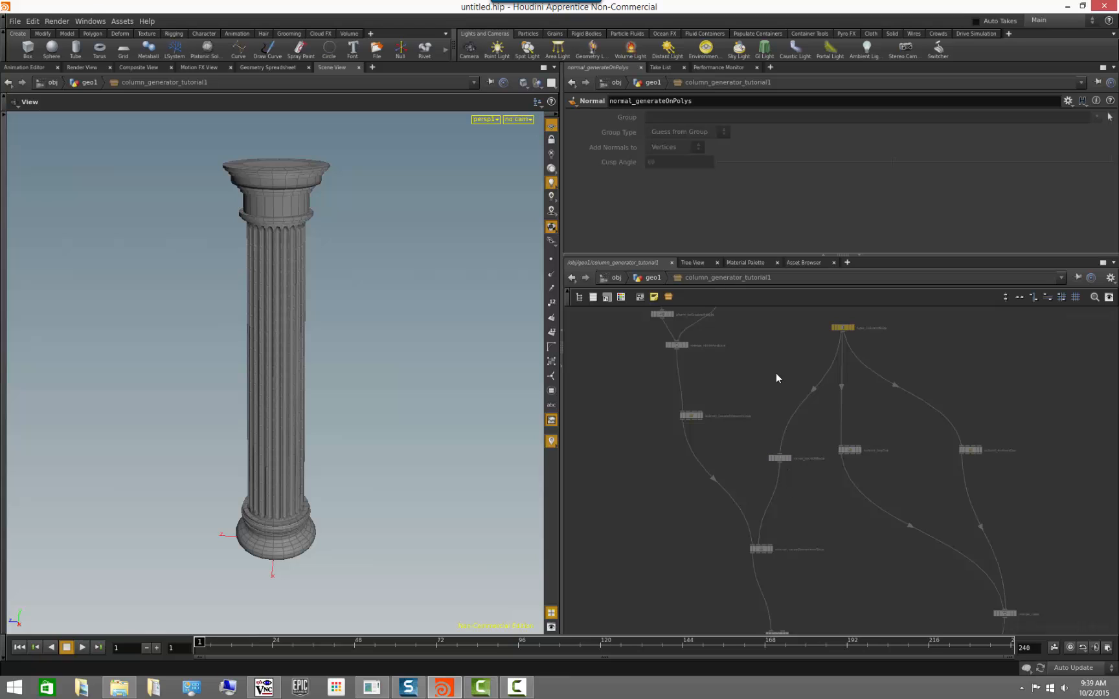
scroll(824, 486, up, 5)
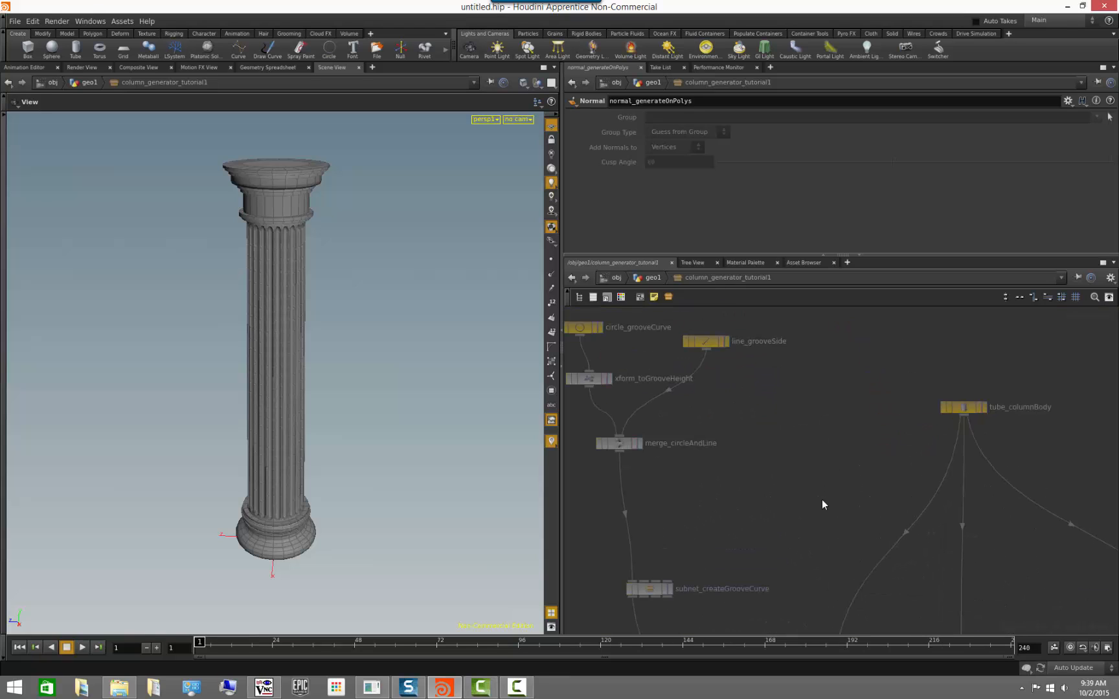
scroll(821, 499, down, 3)
middle_drag(822, 507, 755, 347)
middle_drag(810, 504, 739, 255)
click(653, 278)
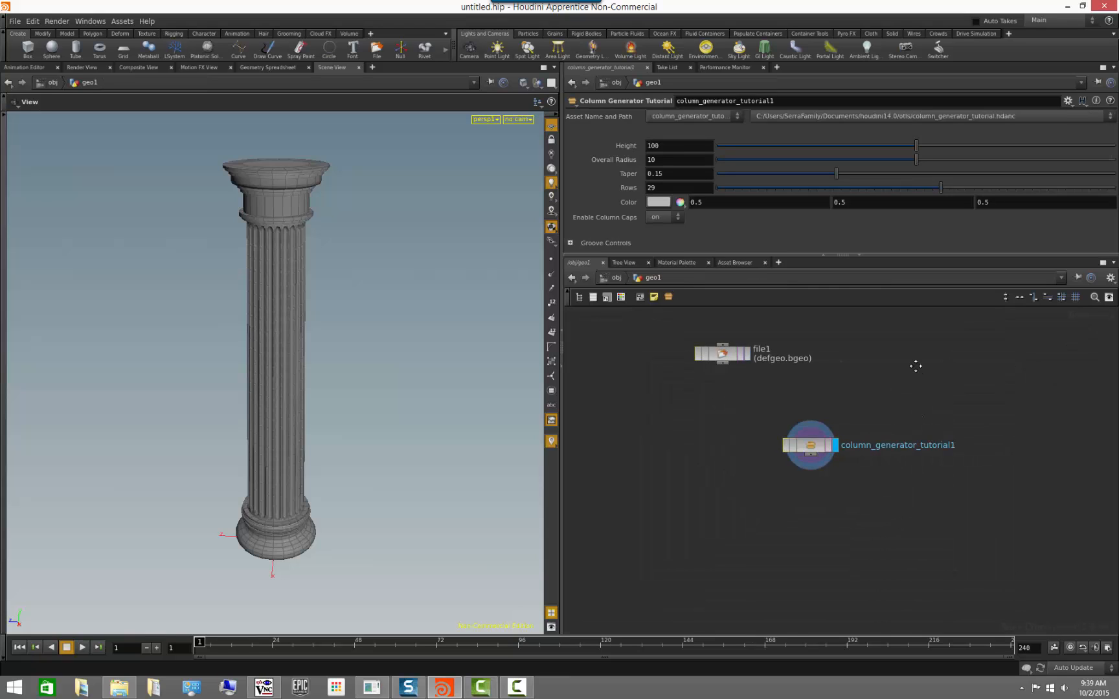
middle_drag(914, 367, 941, 434)
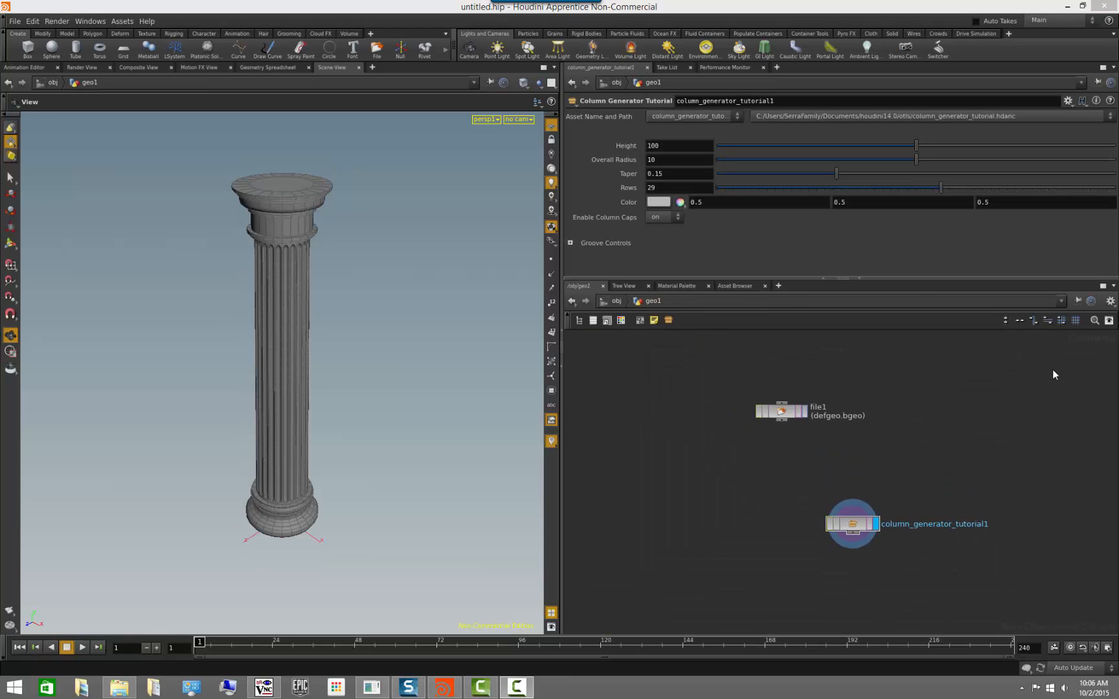